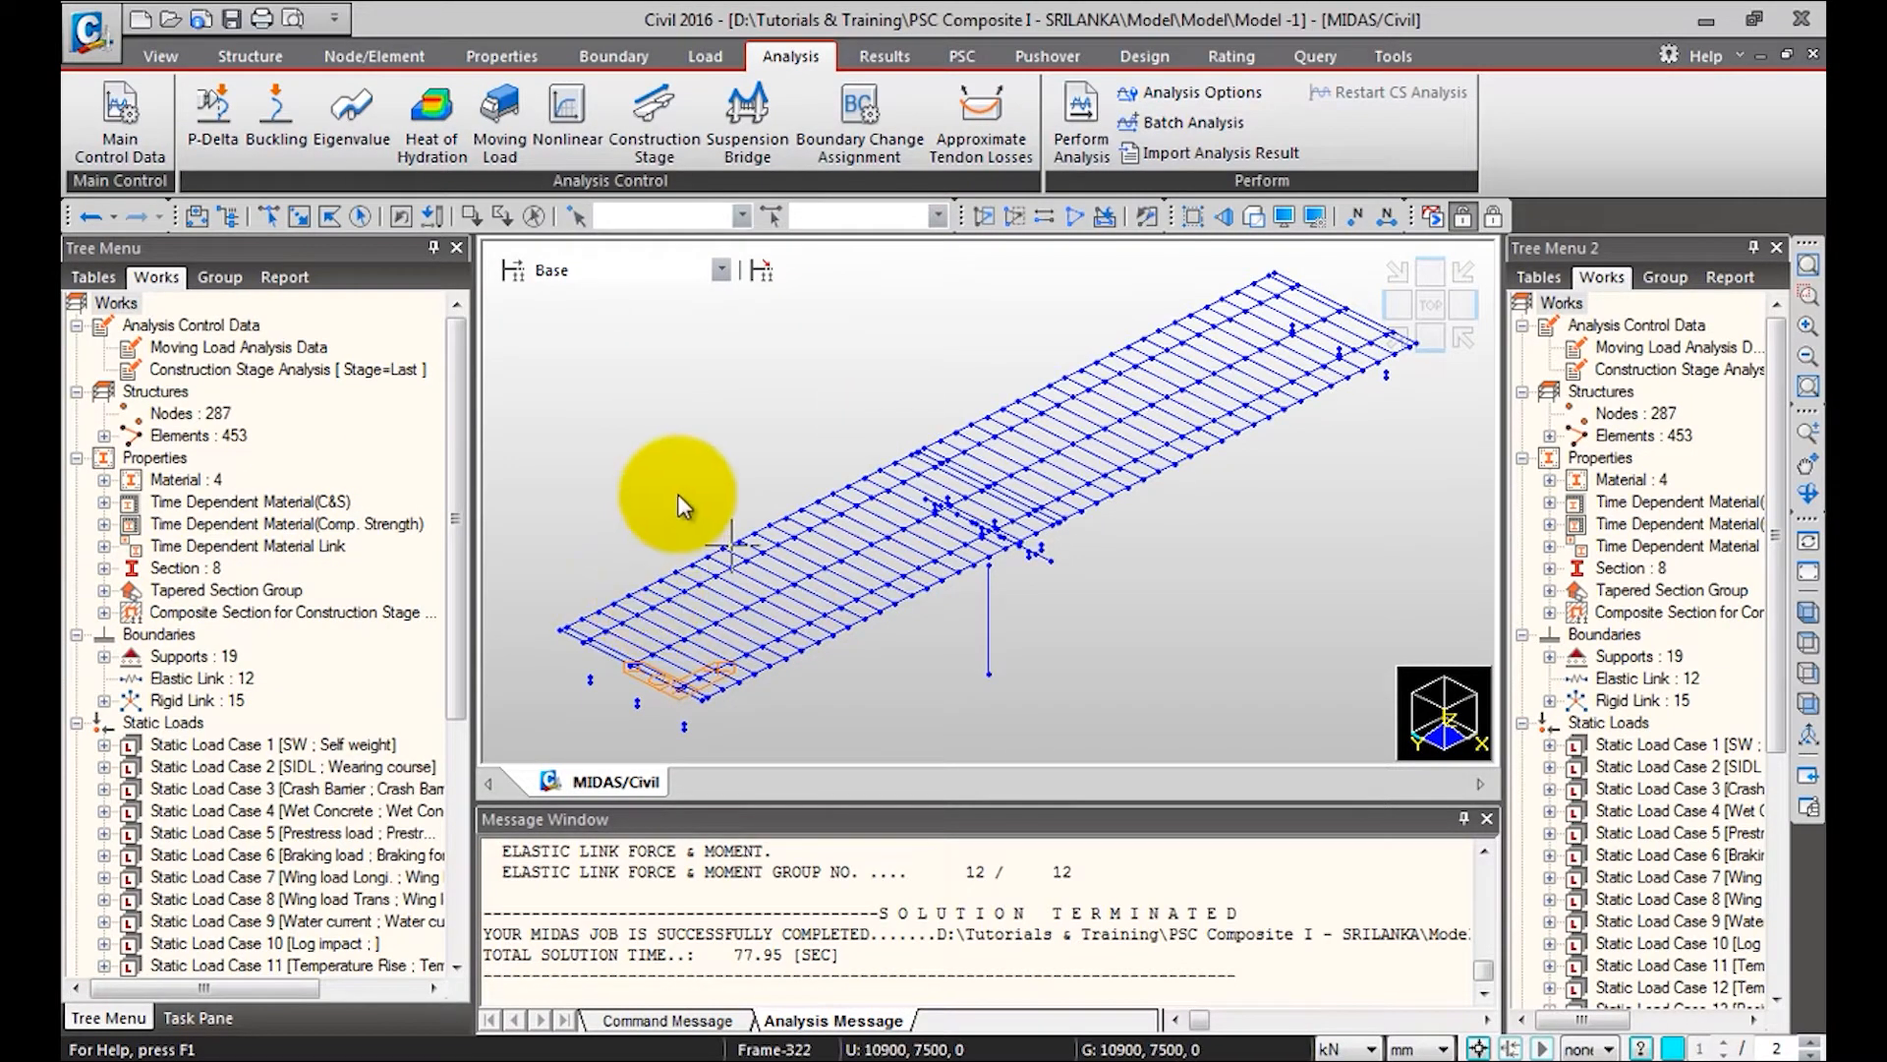
Open the load combinations dialog from the analysis results and reposition it over the model
click(878, 59)
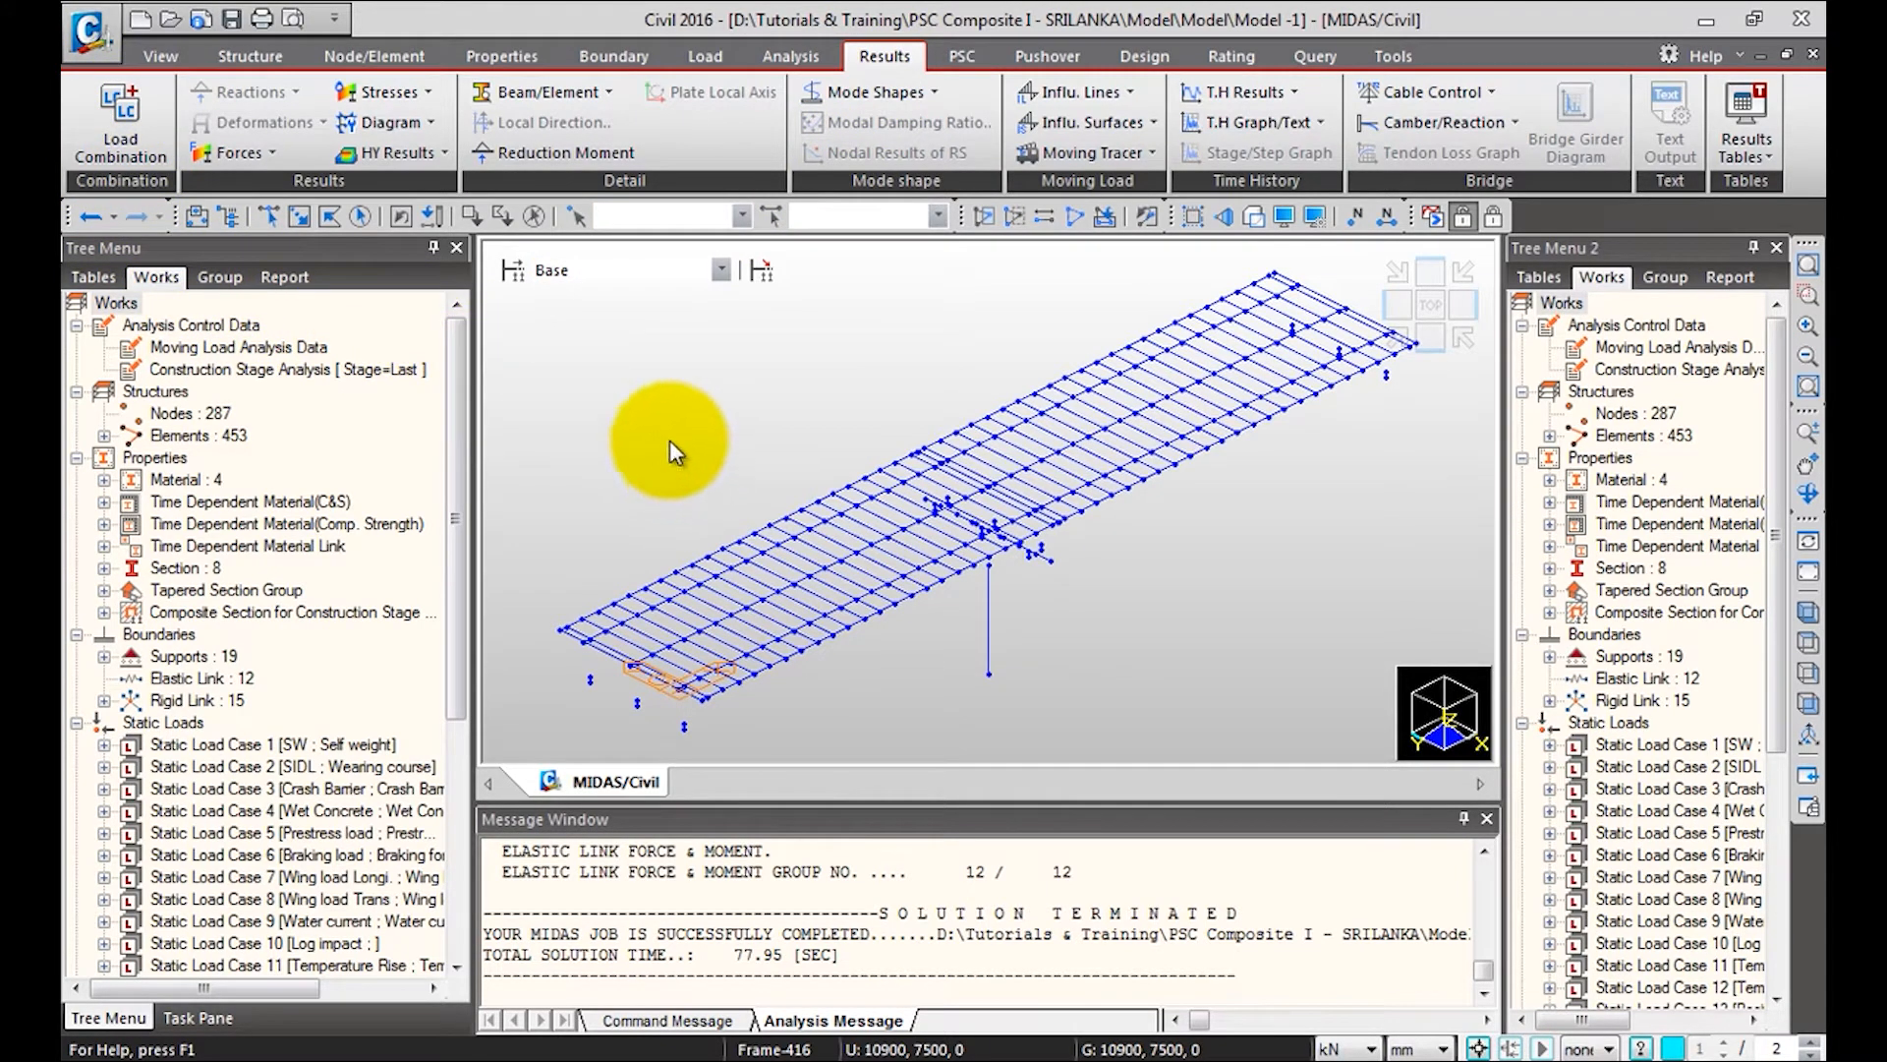
mouse_move(669, 441)
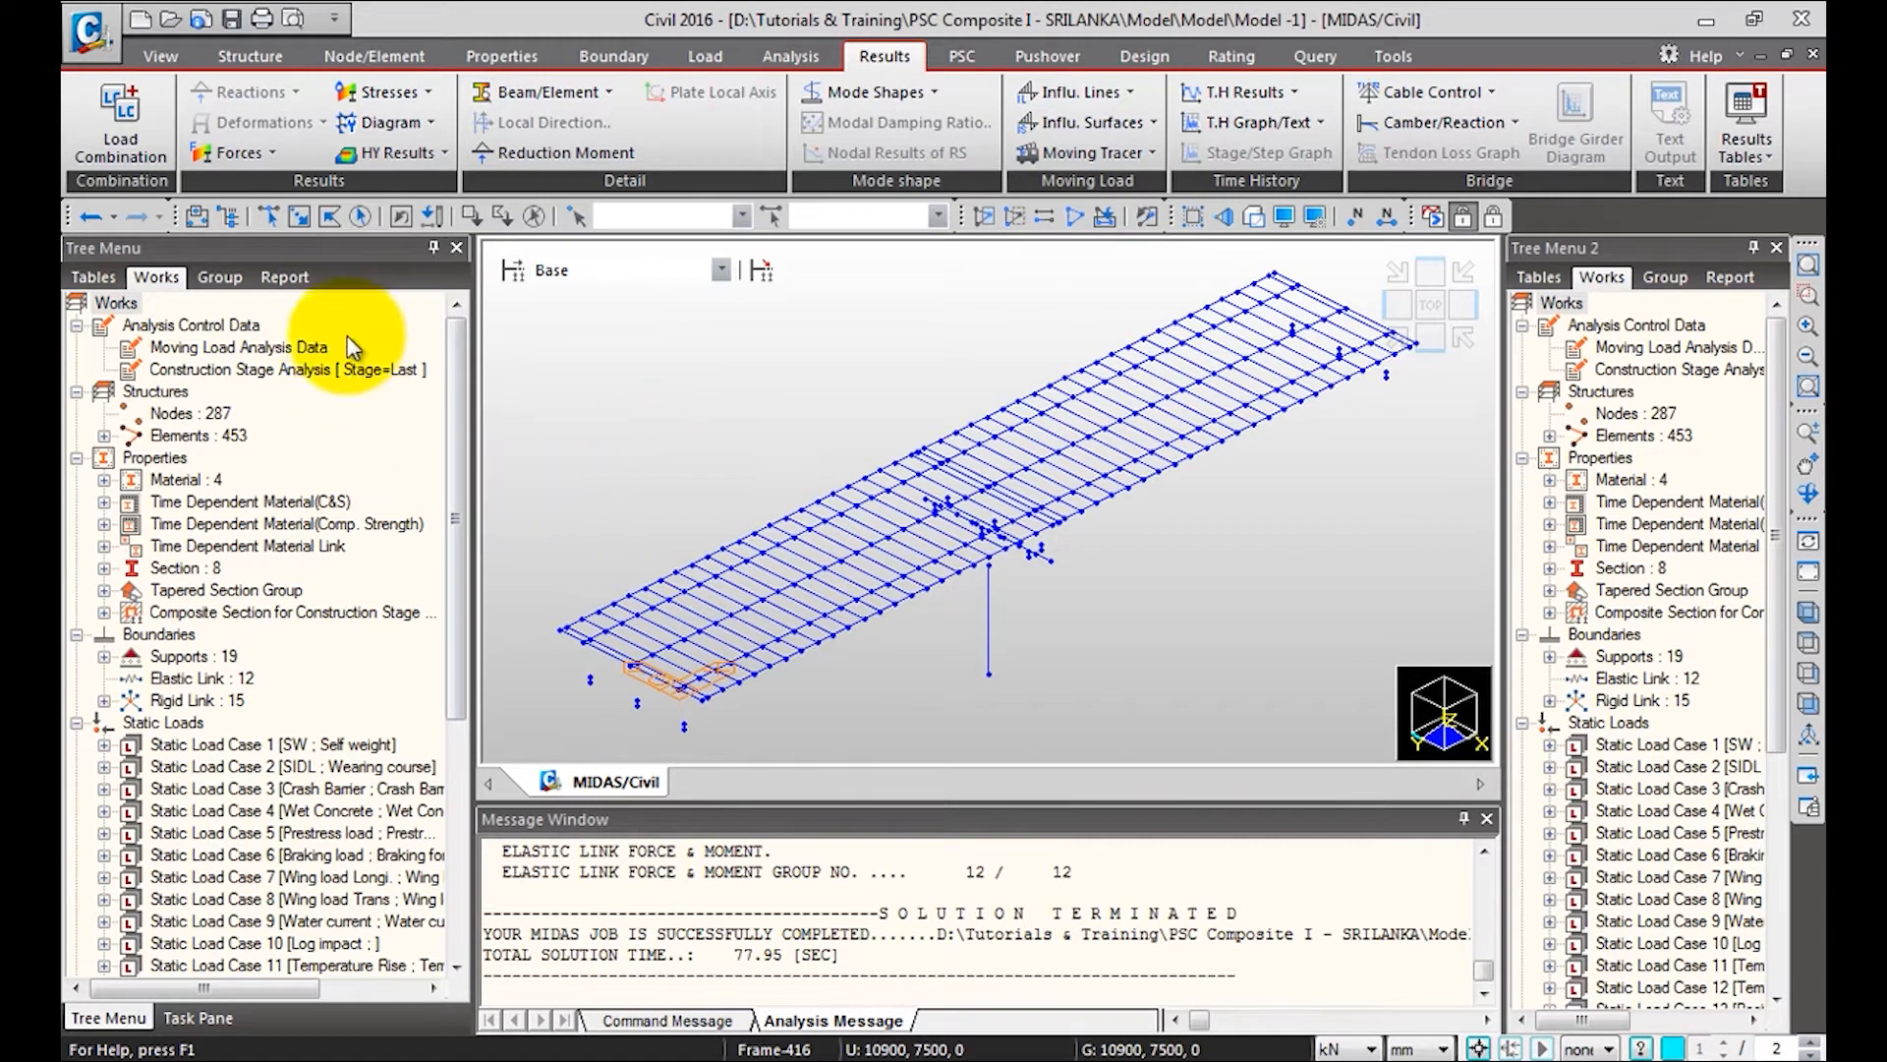
click(141, 137)
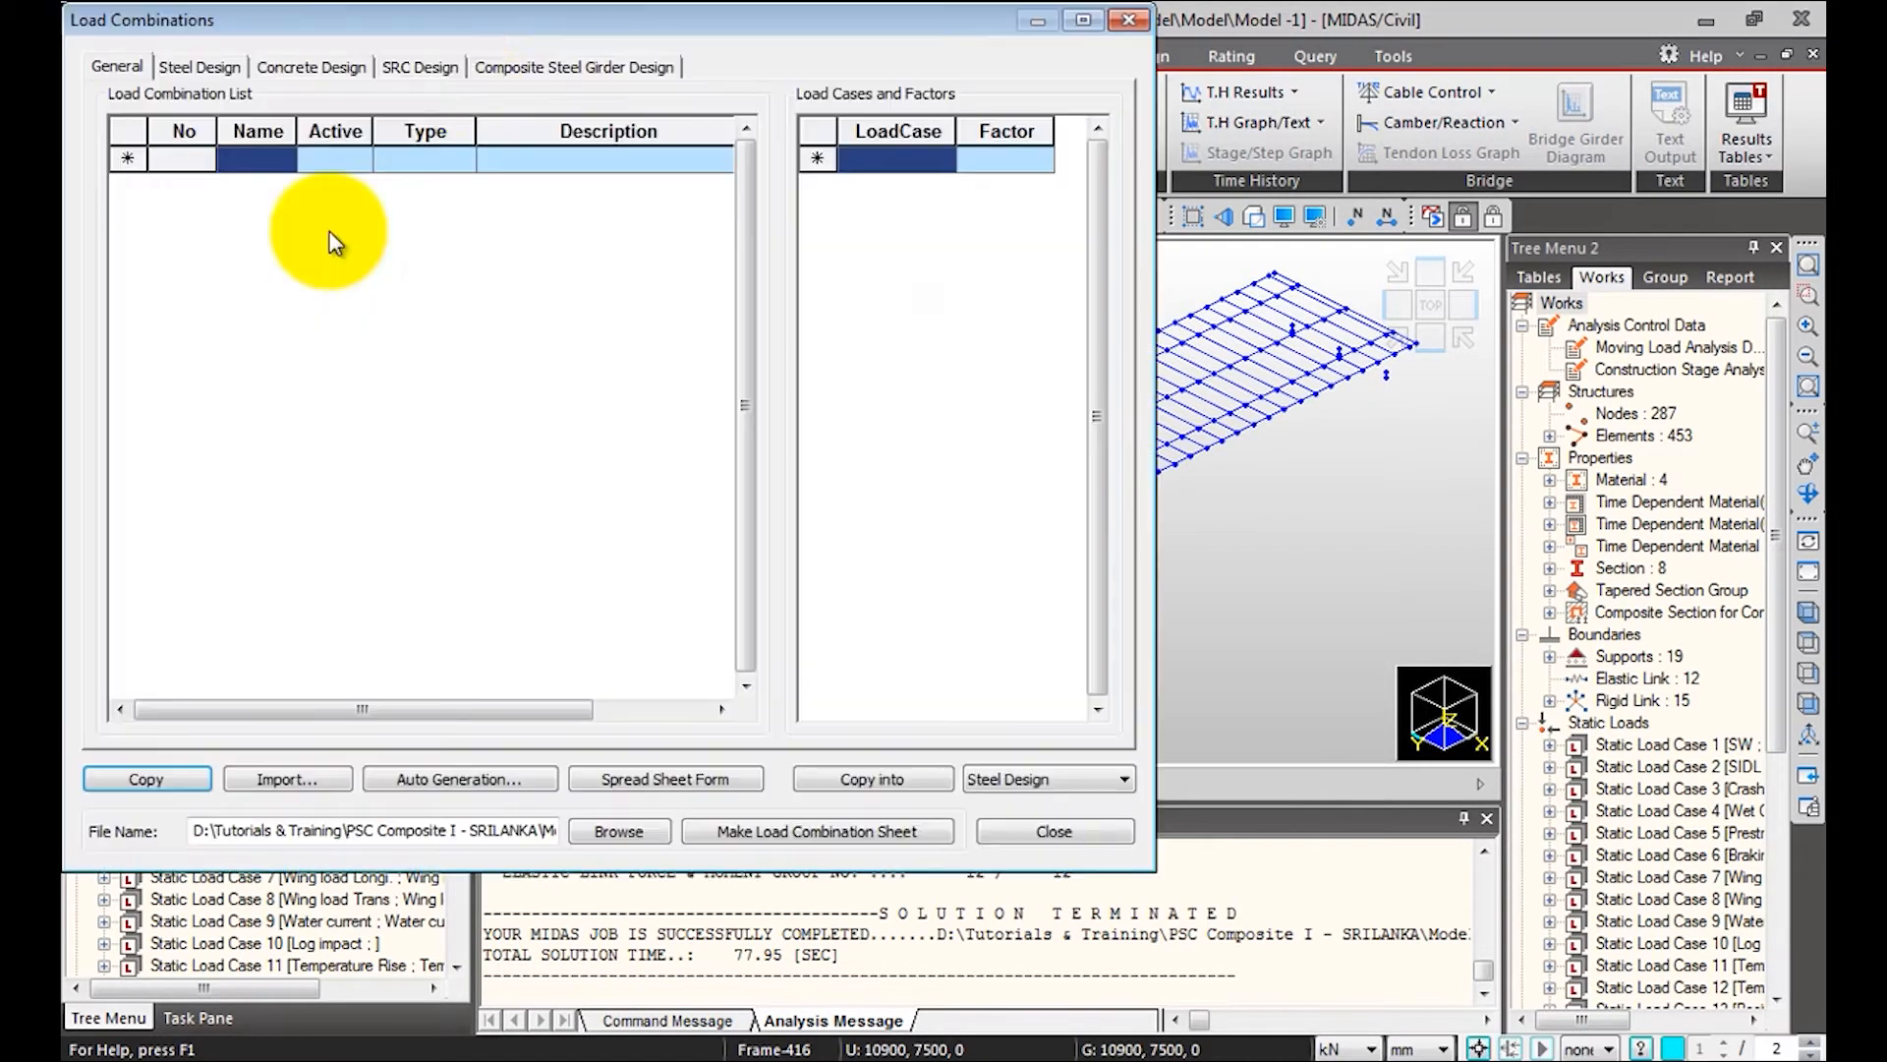
drag(497, 30, 751, 131)
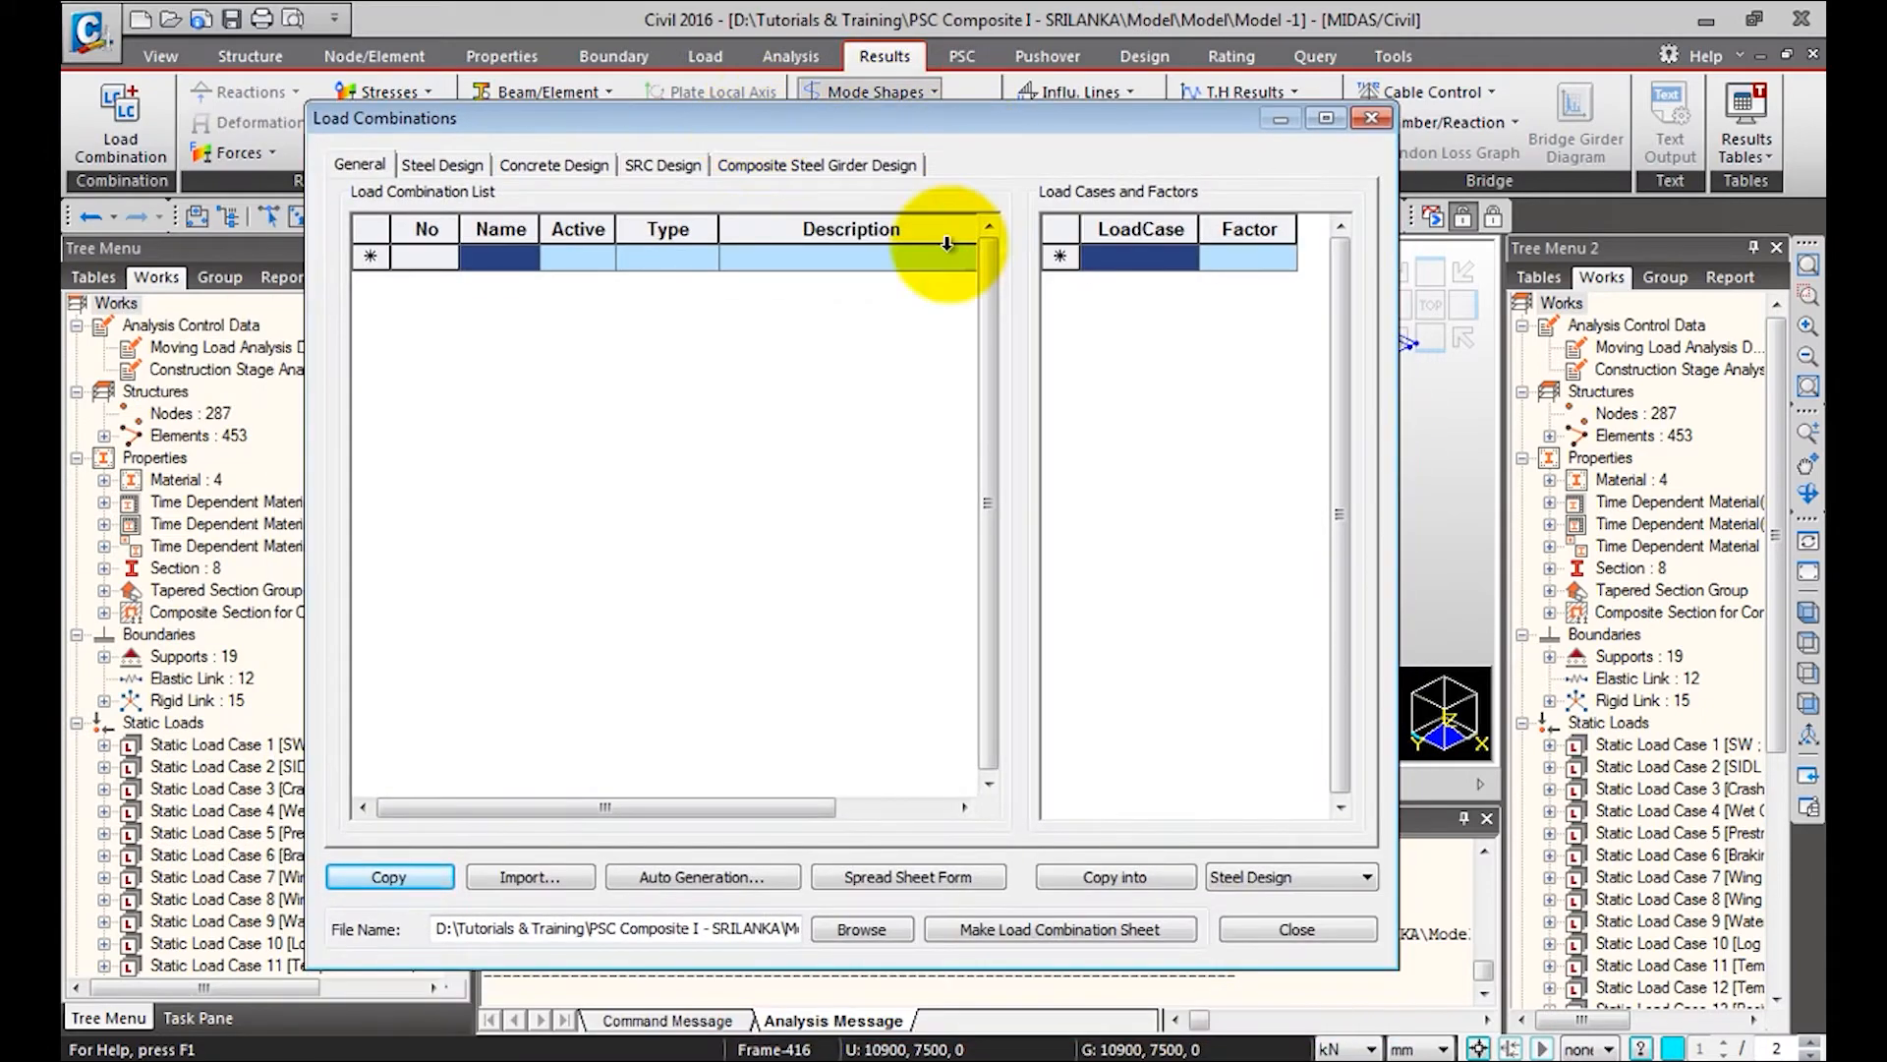
drag(488, 121, 476, 49)
Add a load combination named SLS containing load case Positive Temp. Grad(ST) with a factor of 1.0
click(505, 189)
text(SLS)
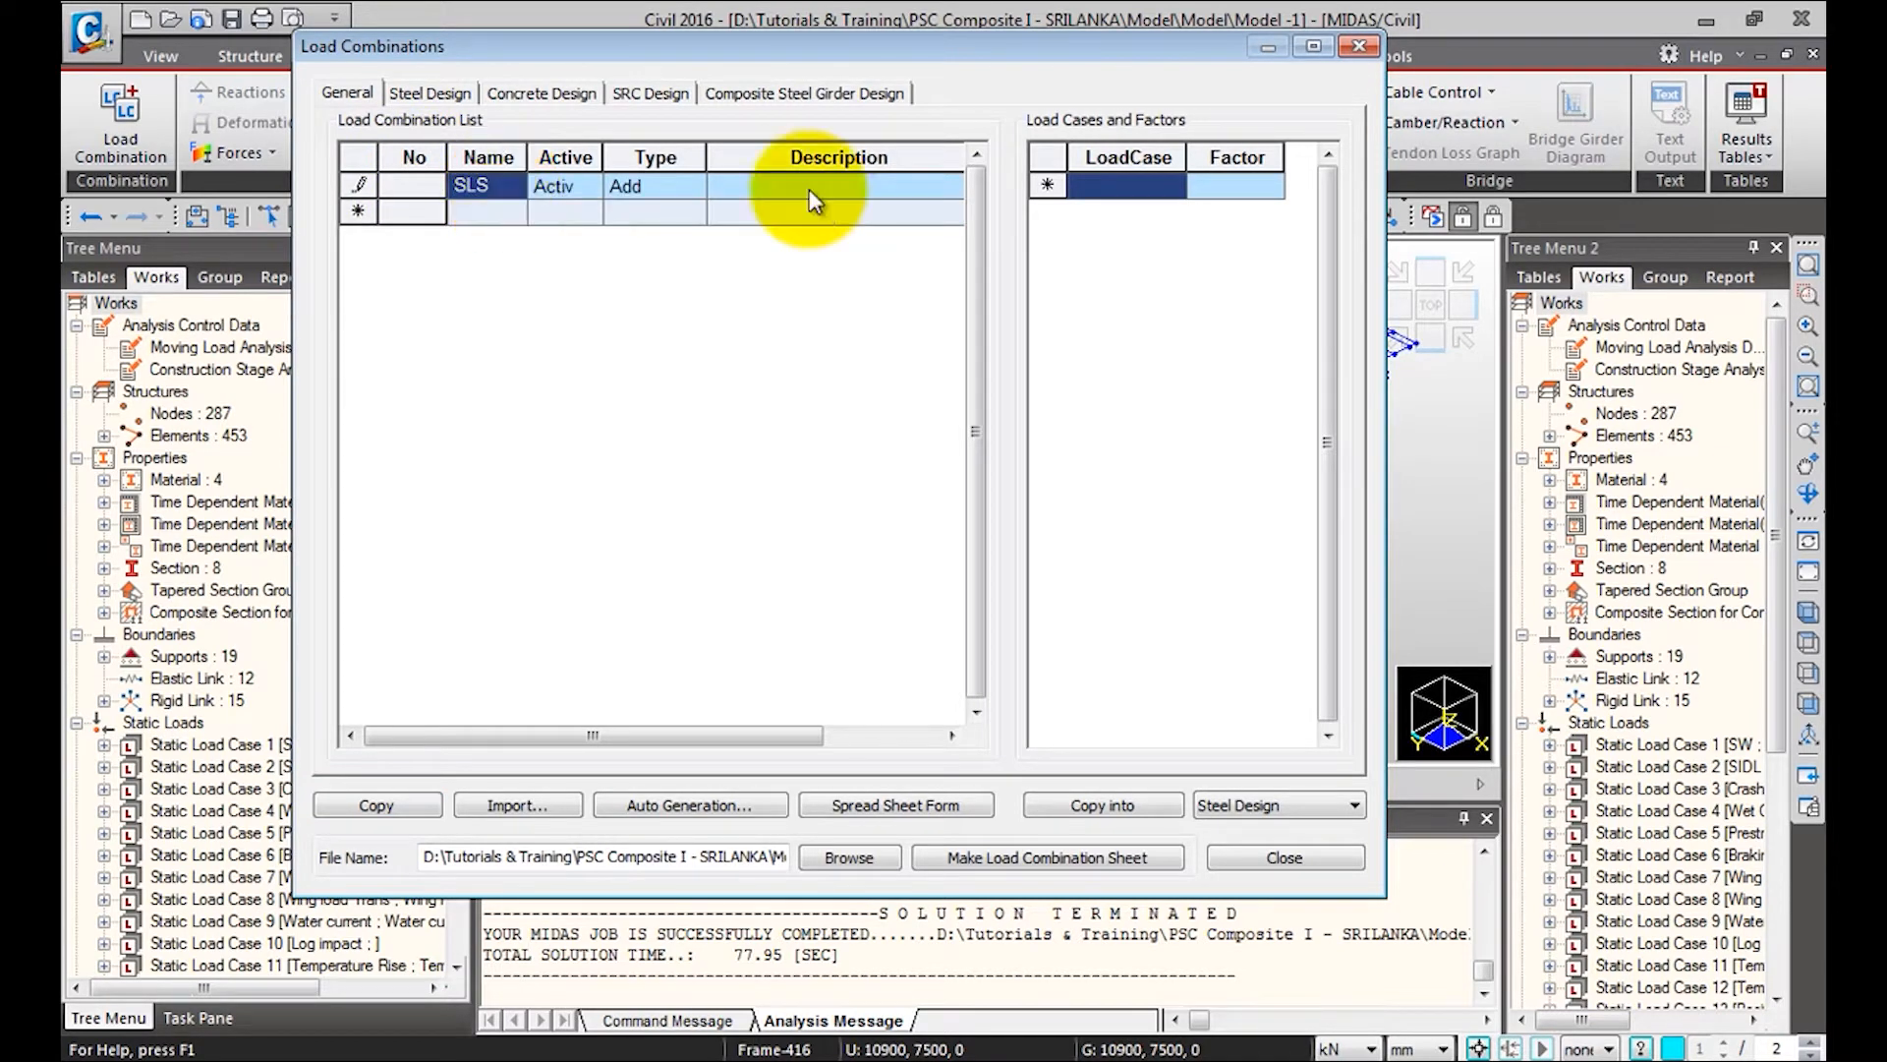
click(1193, 186)
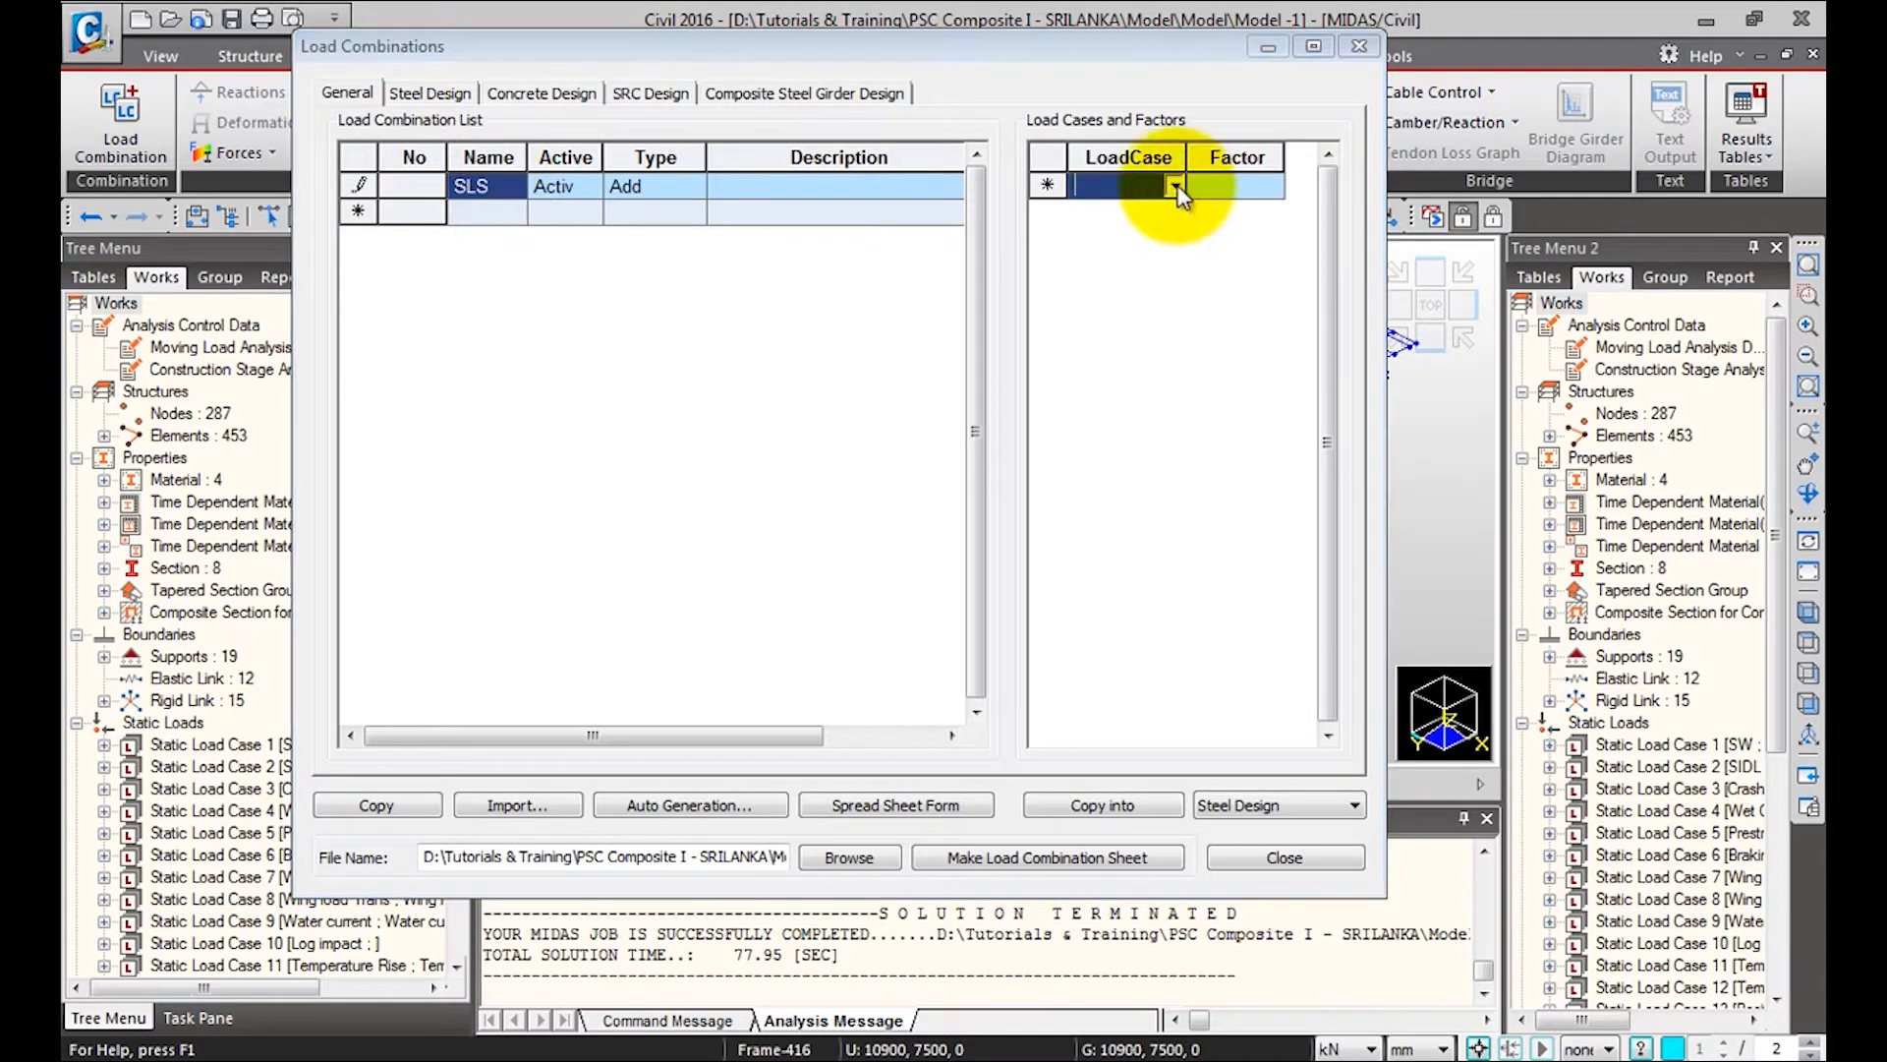
click(1174, 185)
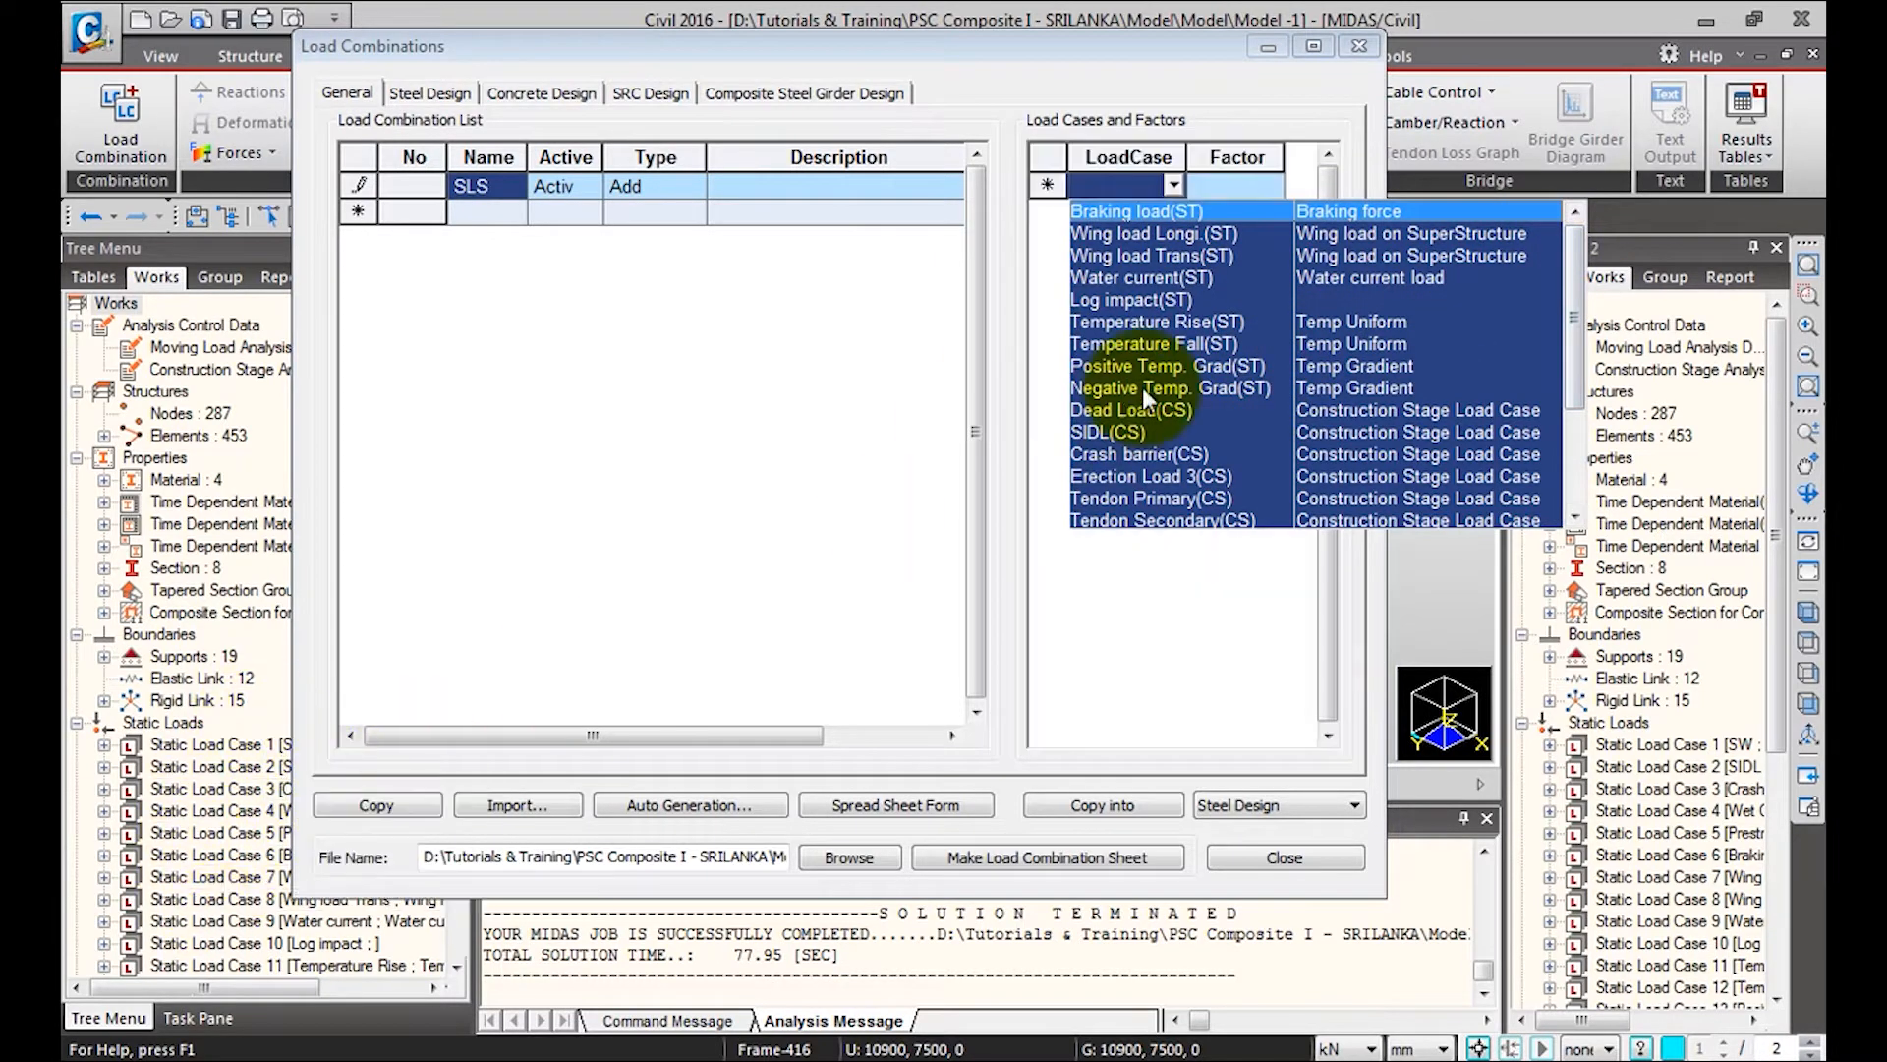
scroll(1230, 336, down, 2)
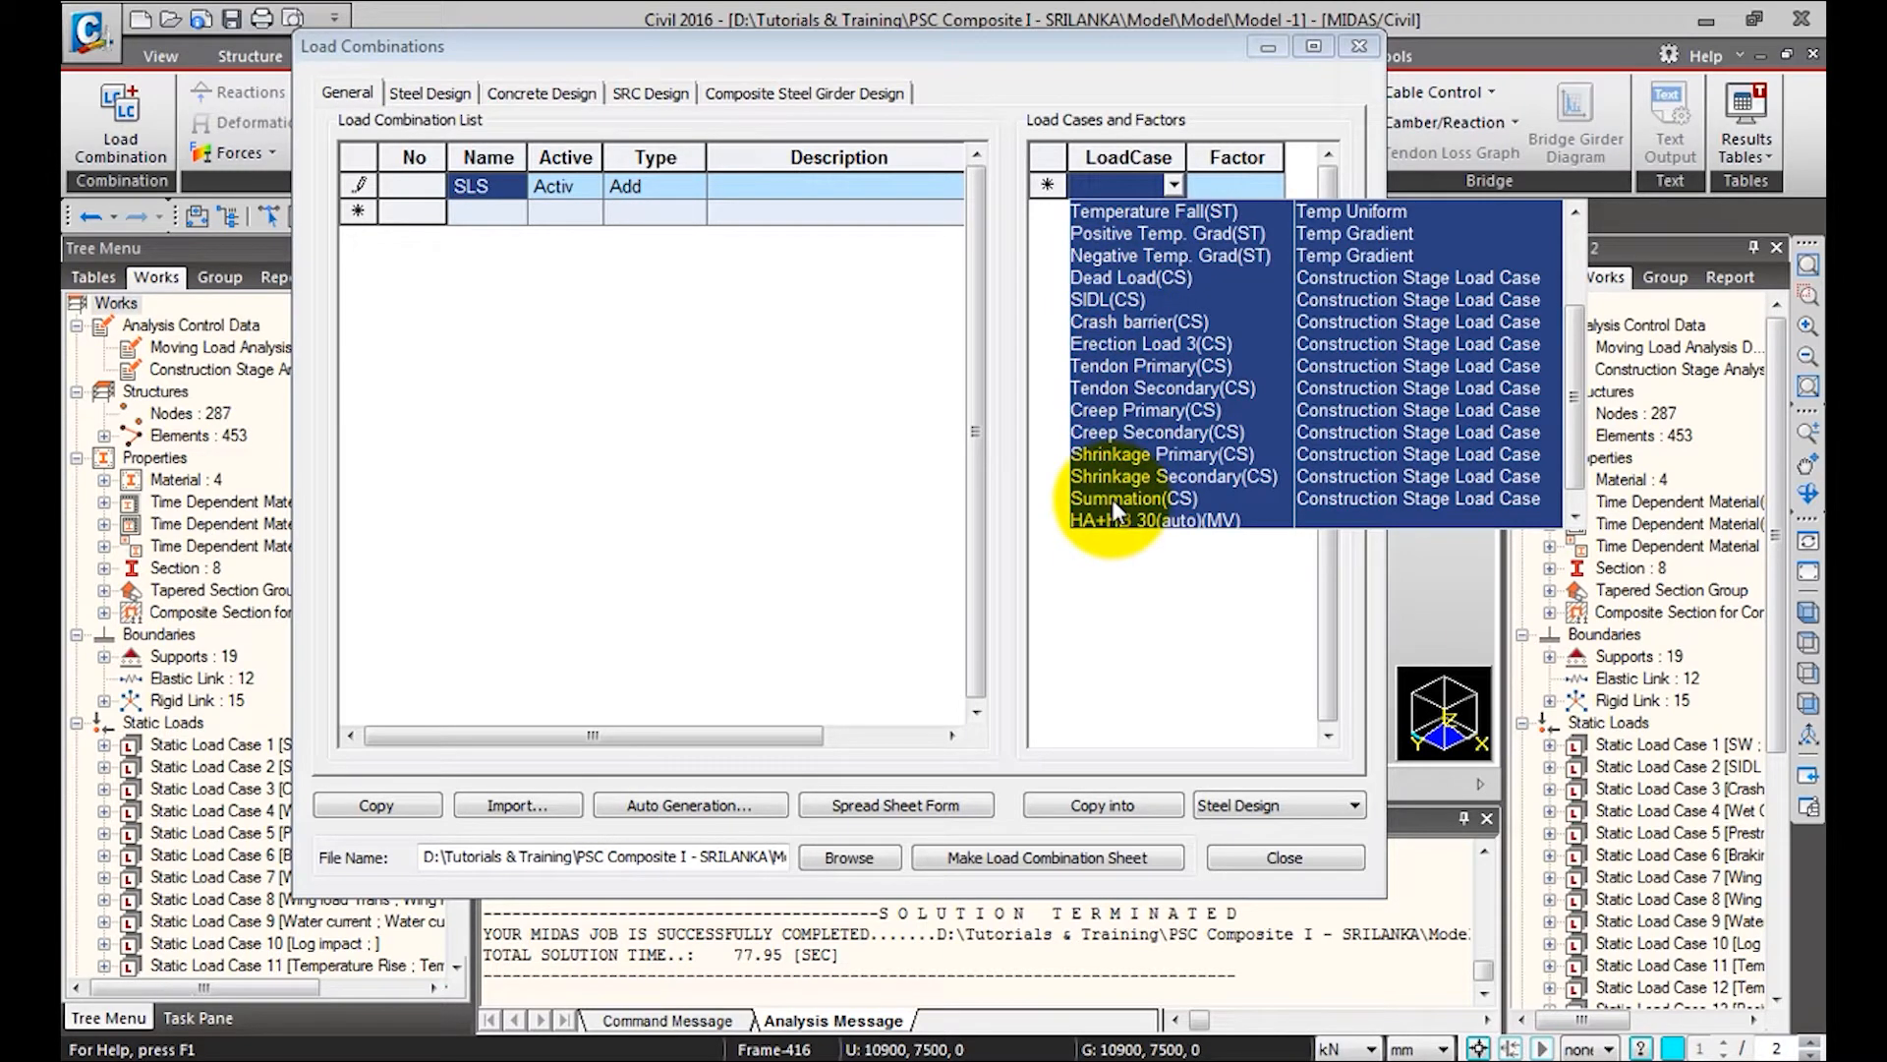
click(796, 375)
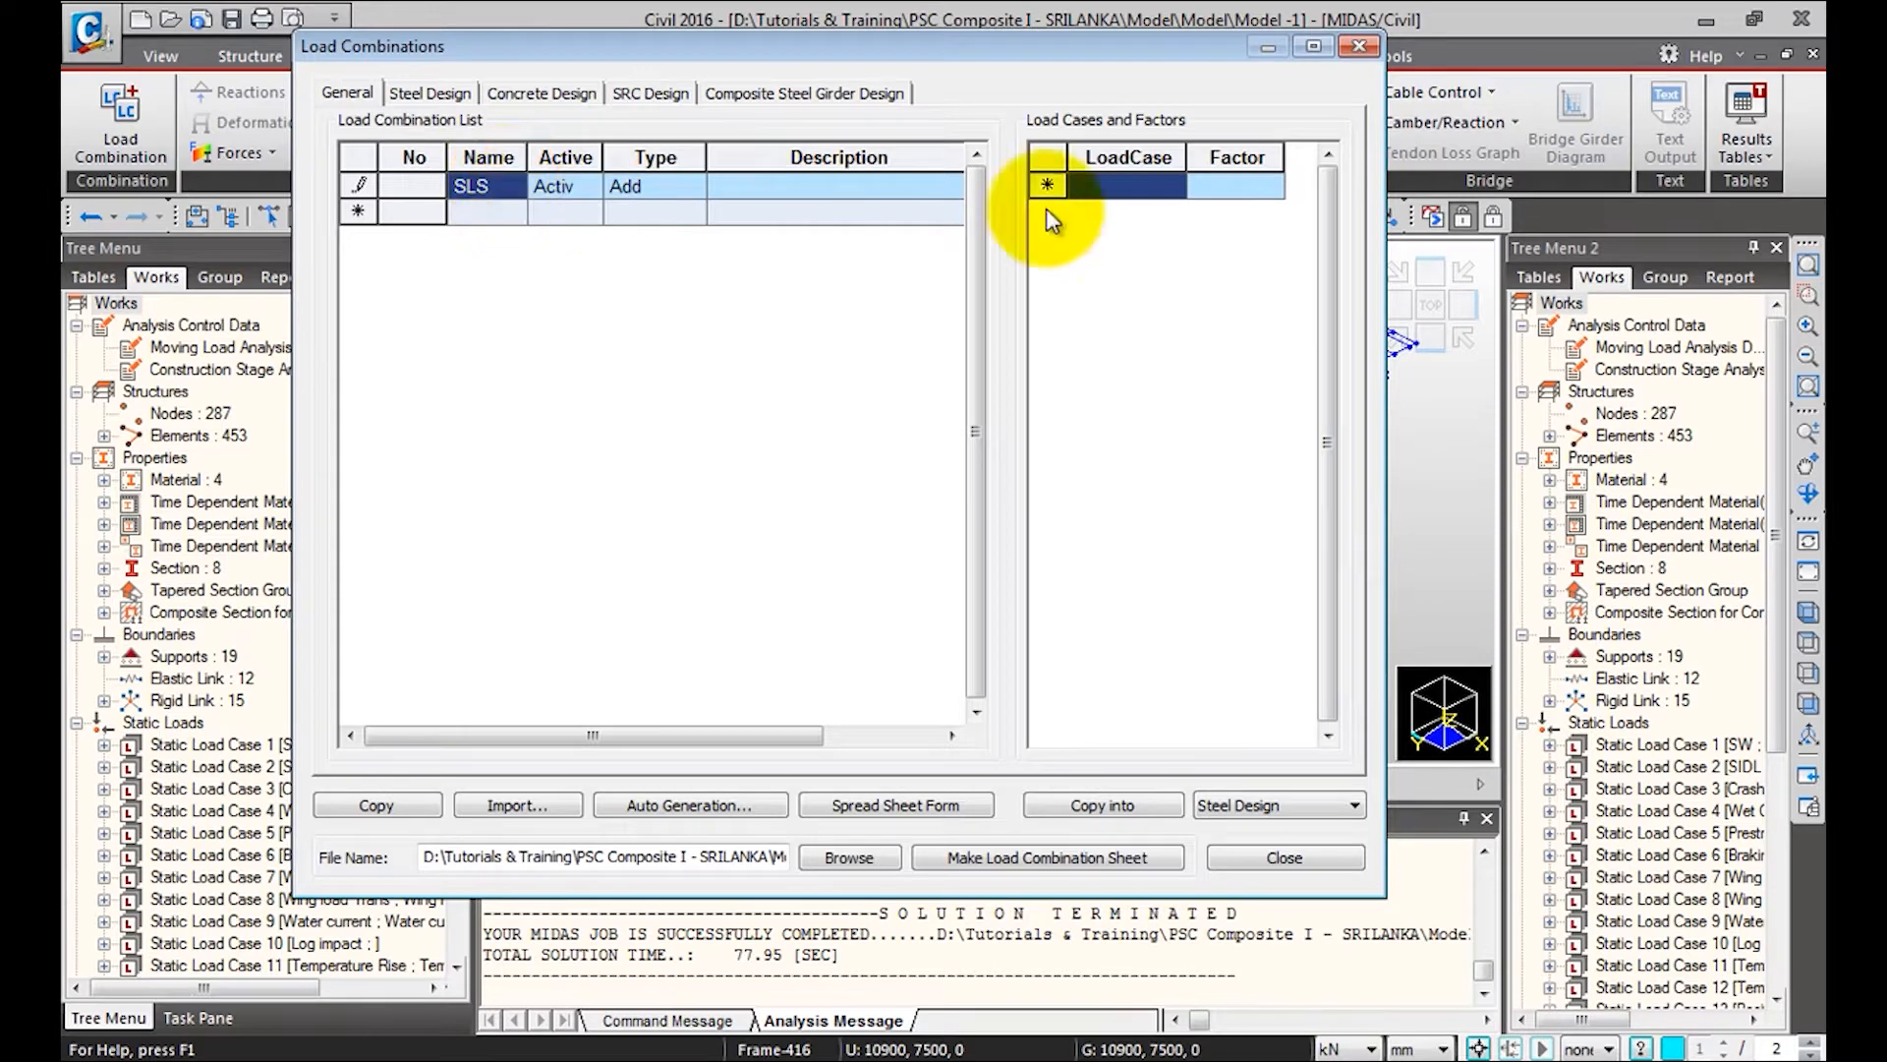
click(1173, 185)
click(1136, 234)
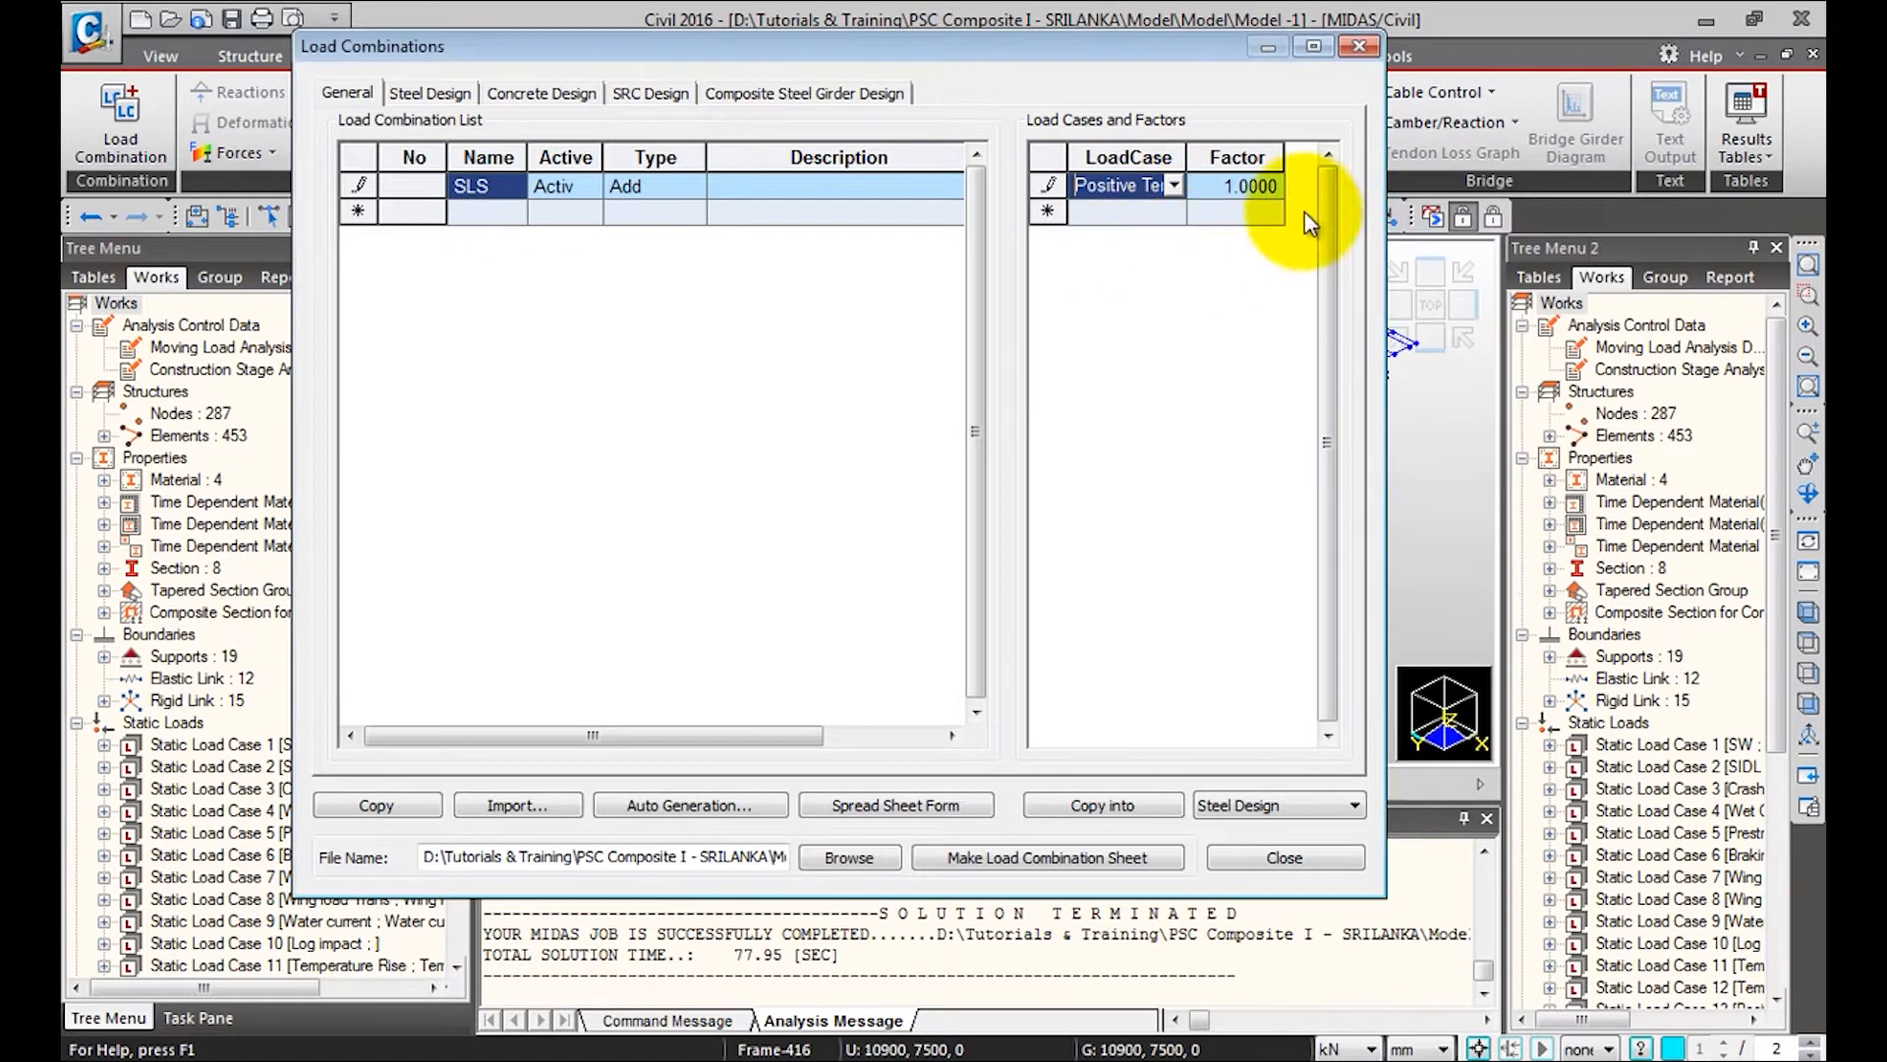
click(1251, 185)
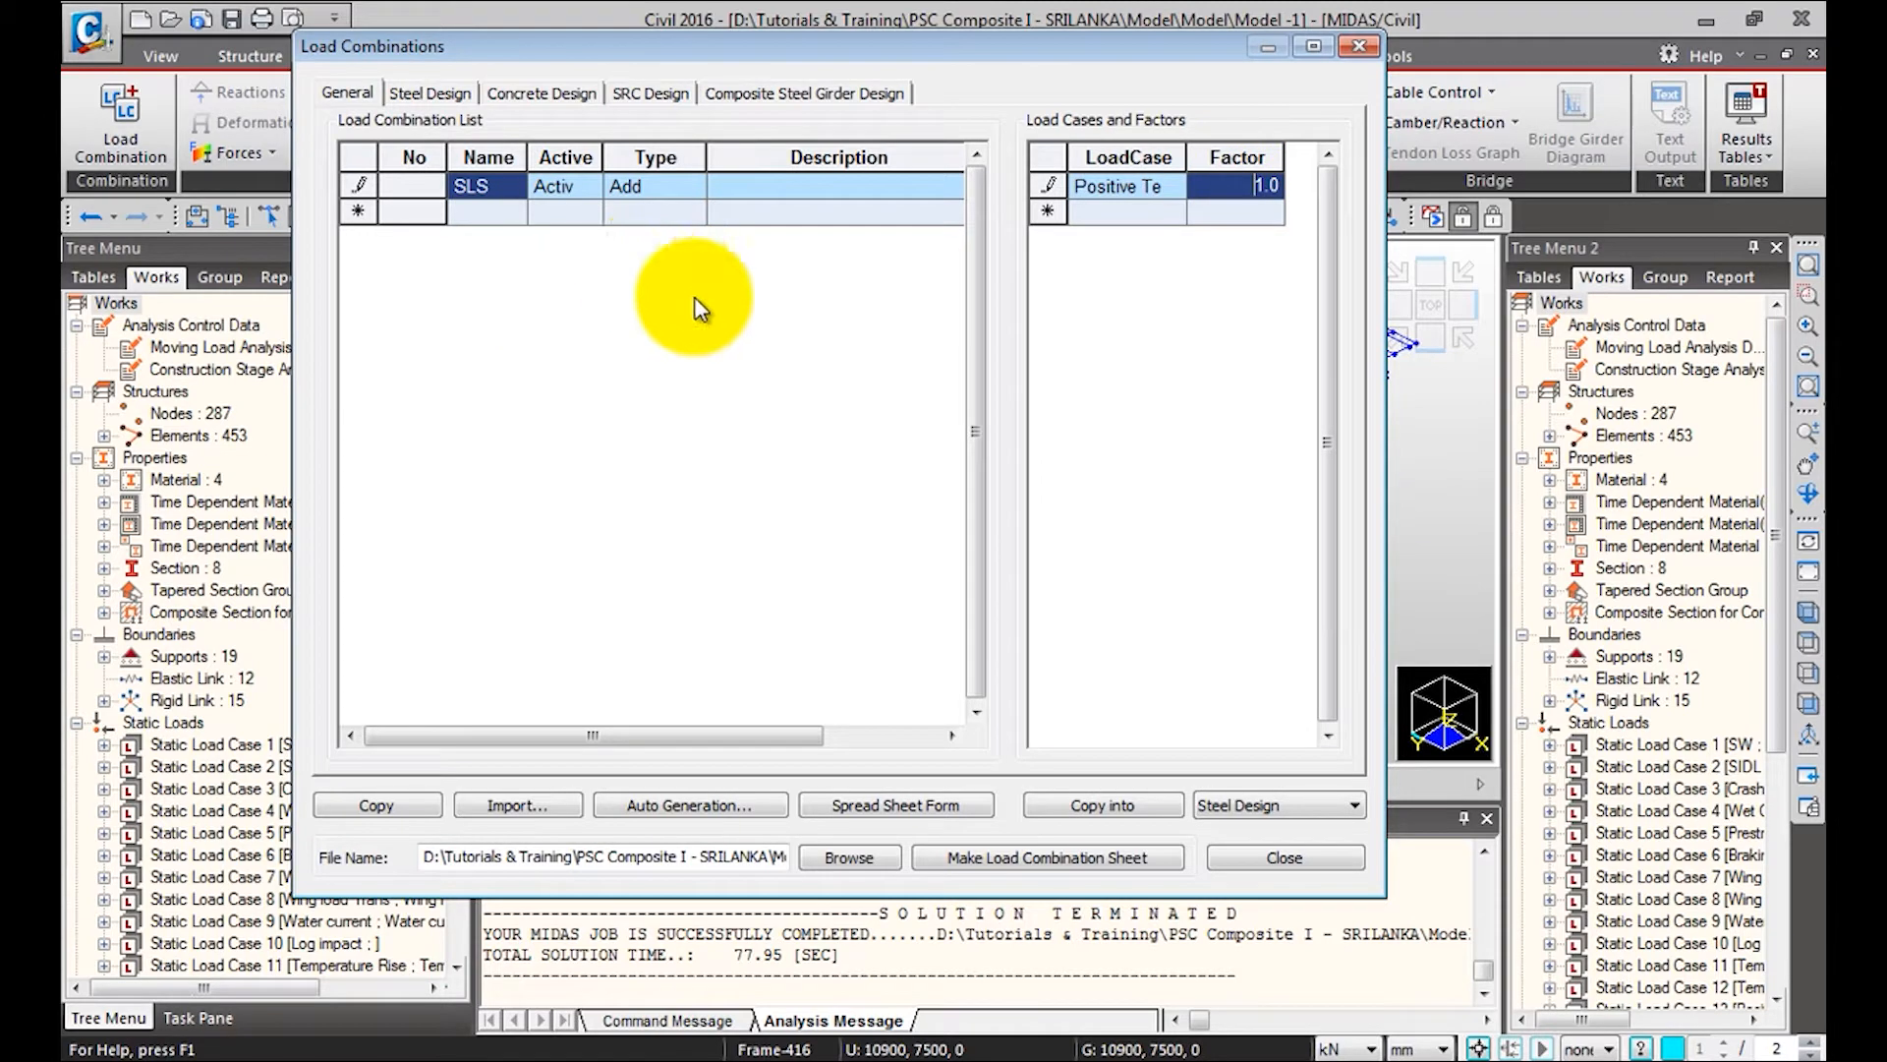
Check the automatic load combination generation options without generating any, and delete the SLS combination
click(659, 809)
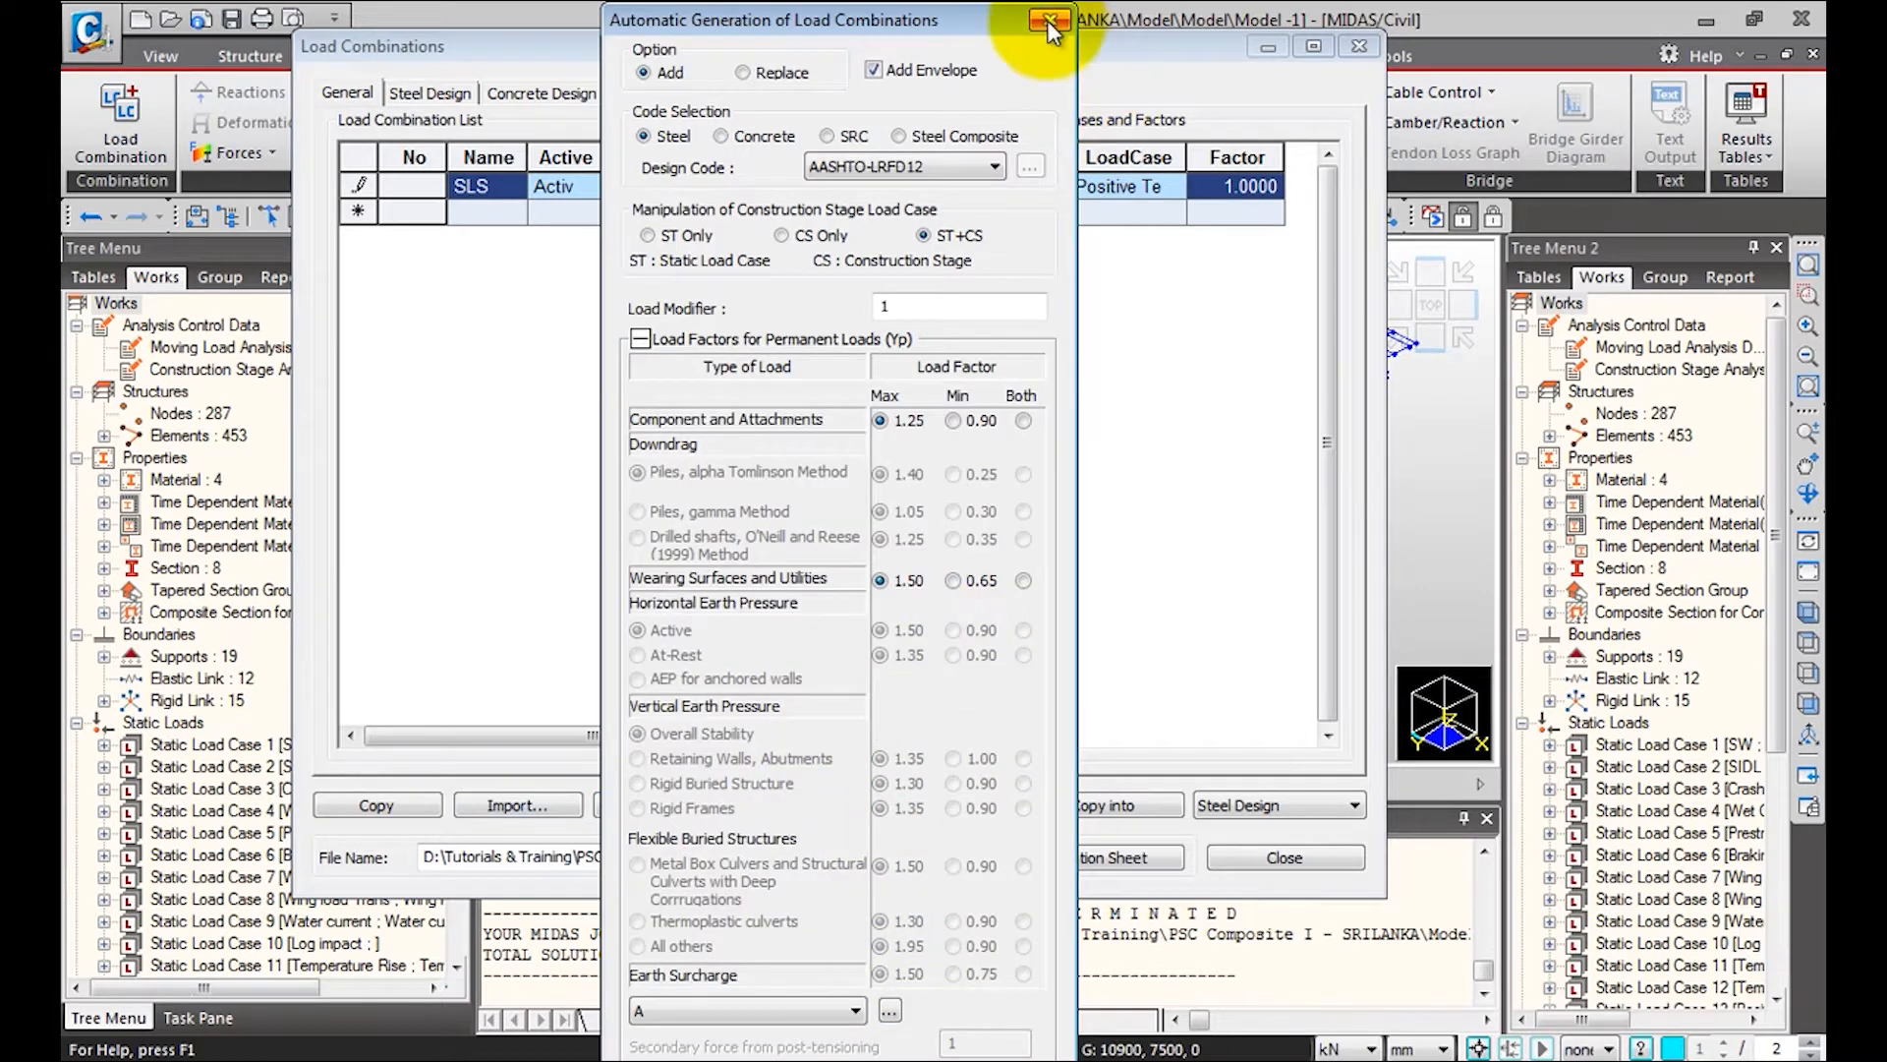
click(1049, 20)
click(360, 186)
key(Delete)
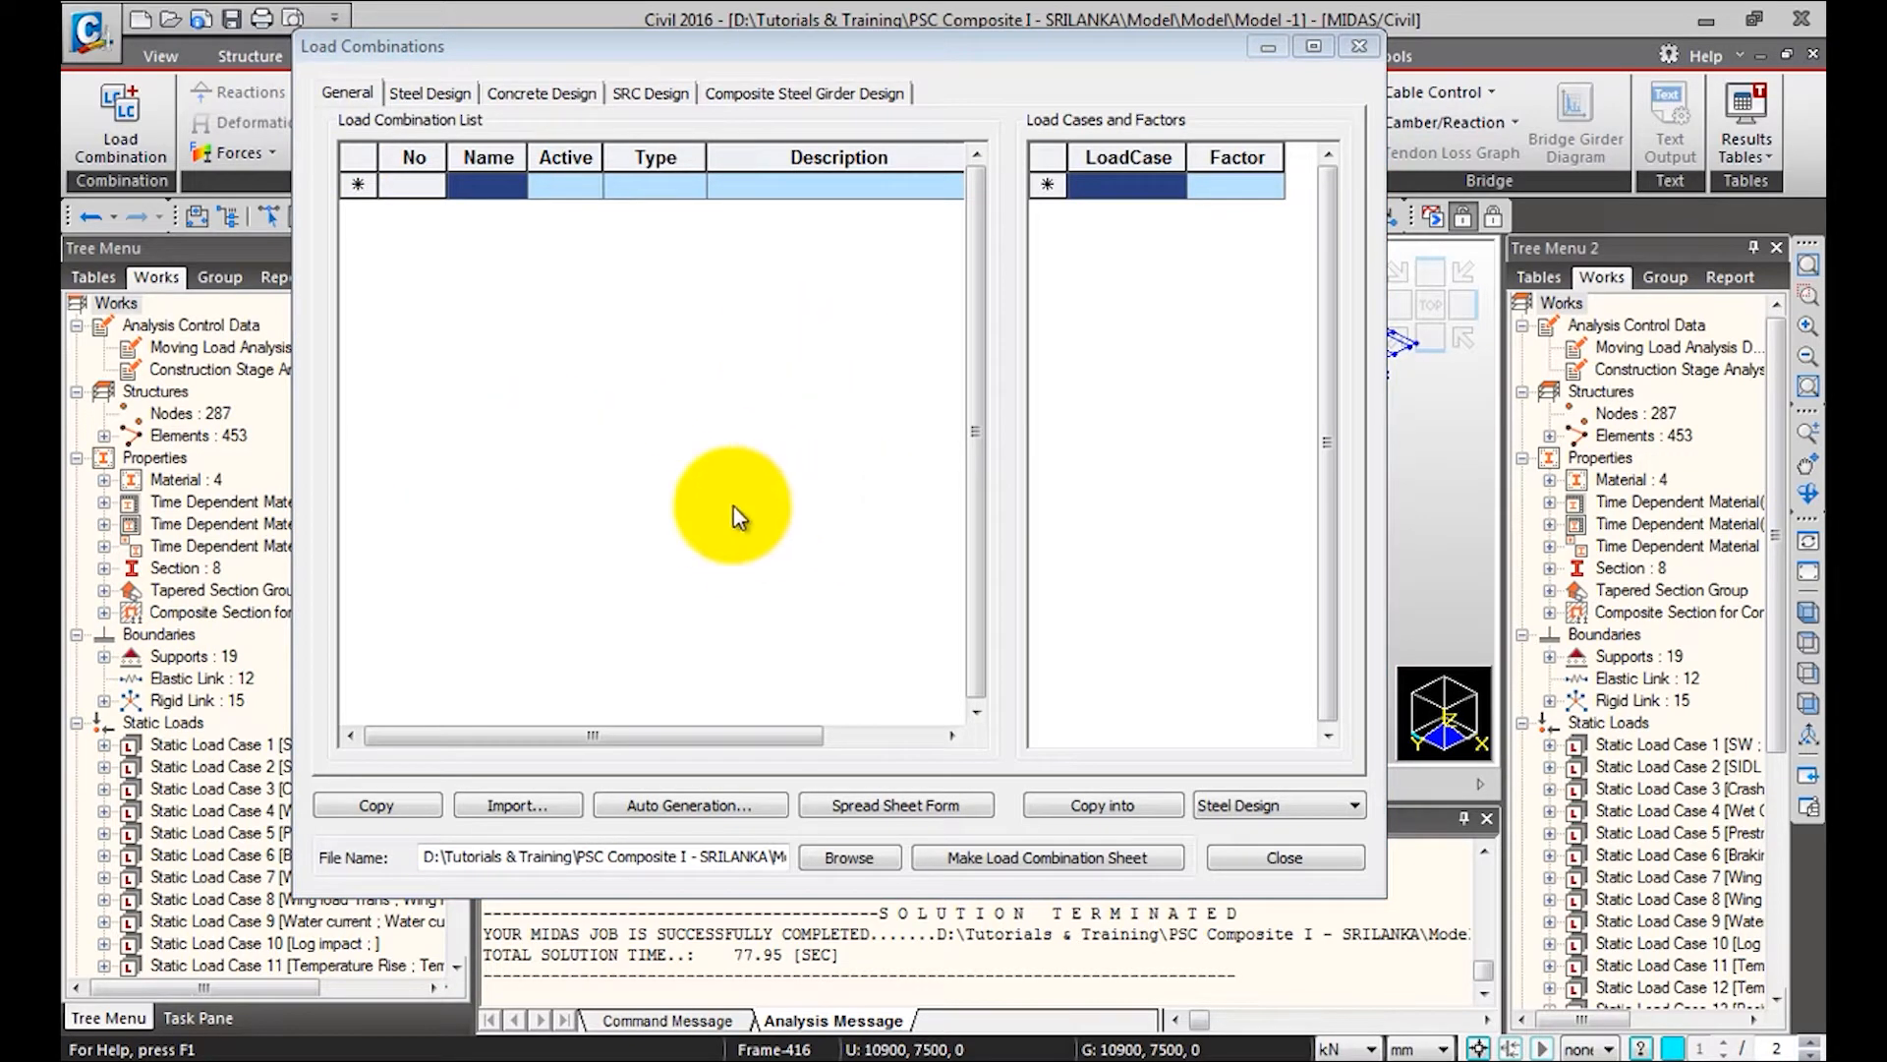
Review the load cases and factors of combinations TU, TG, SLS Comb 1, SLS Comb 2 and SLS Overall
click(551, 49)
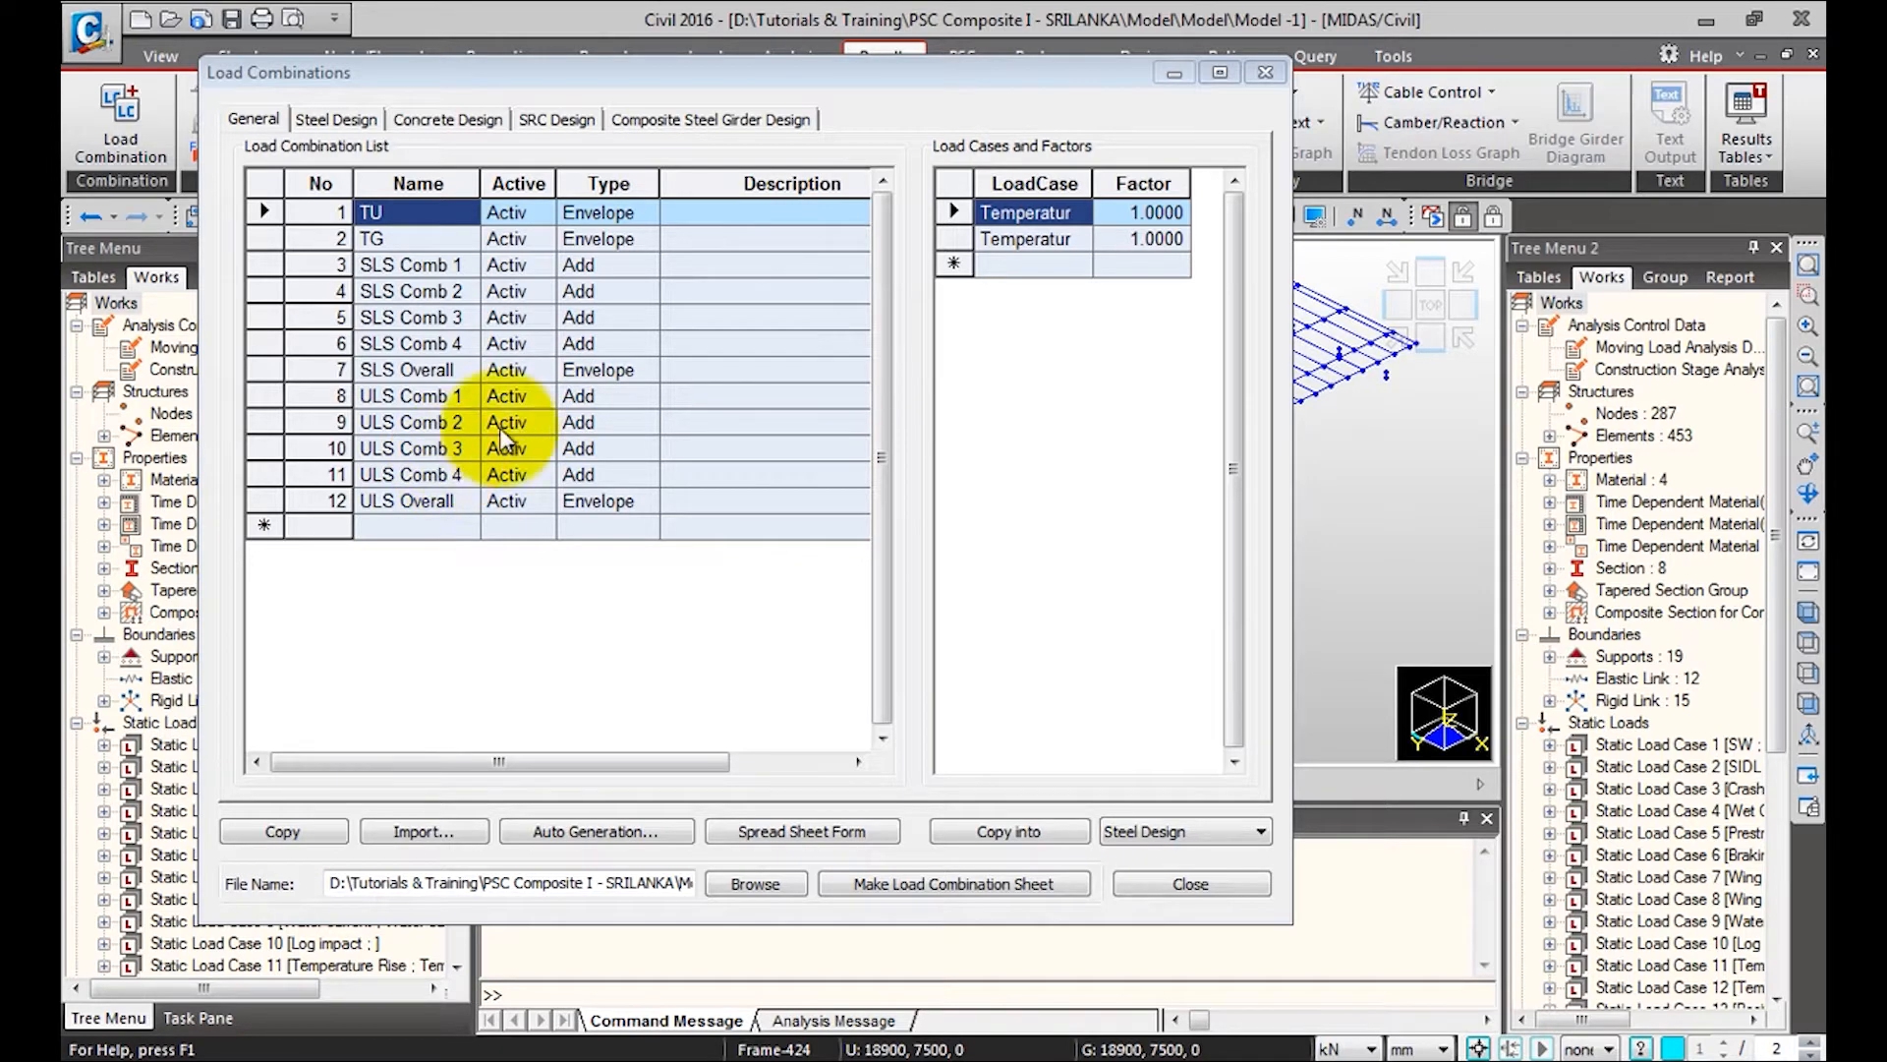
click(439, 232)
click(437, 214)
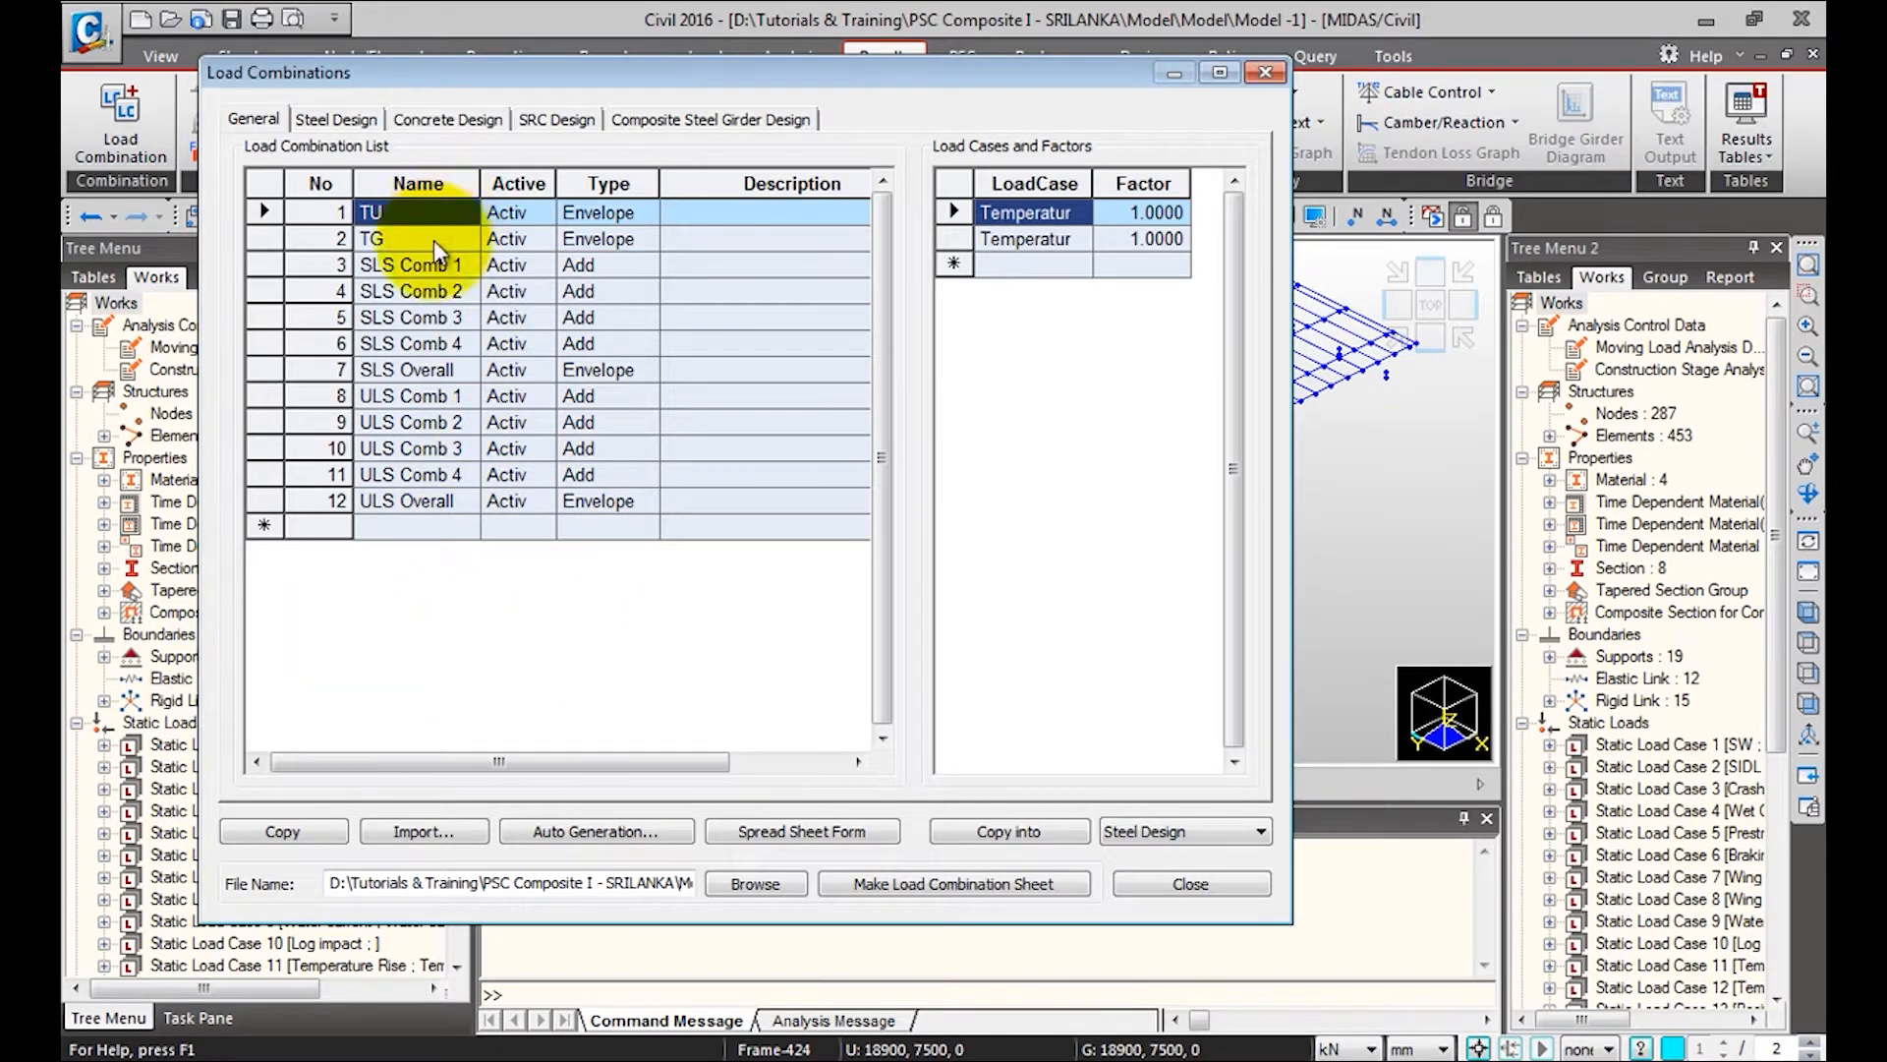
click(437, 236)
click(460, 263)
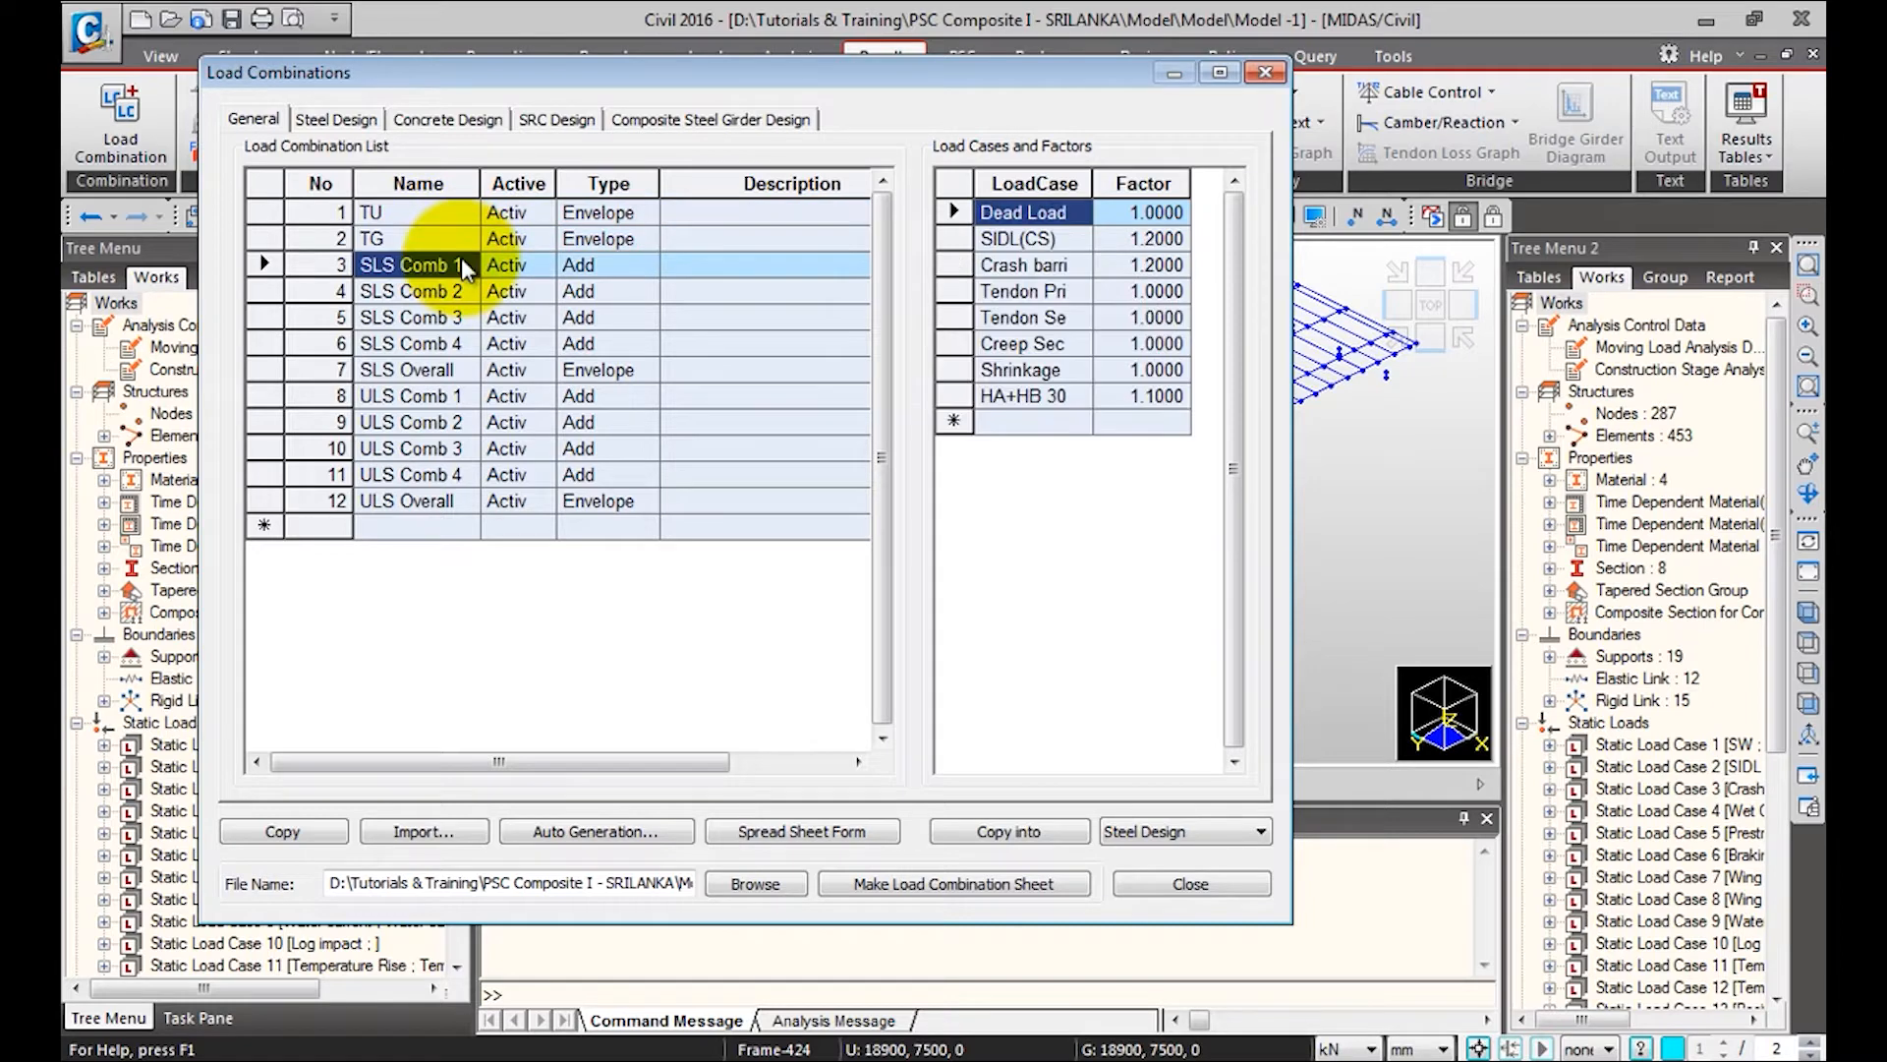
click(451, 373)
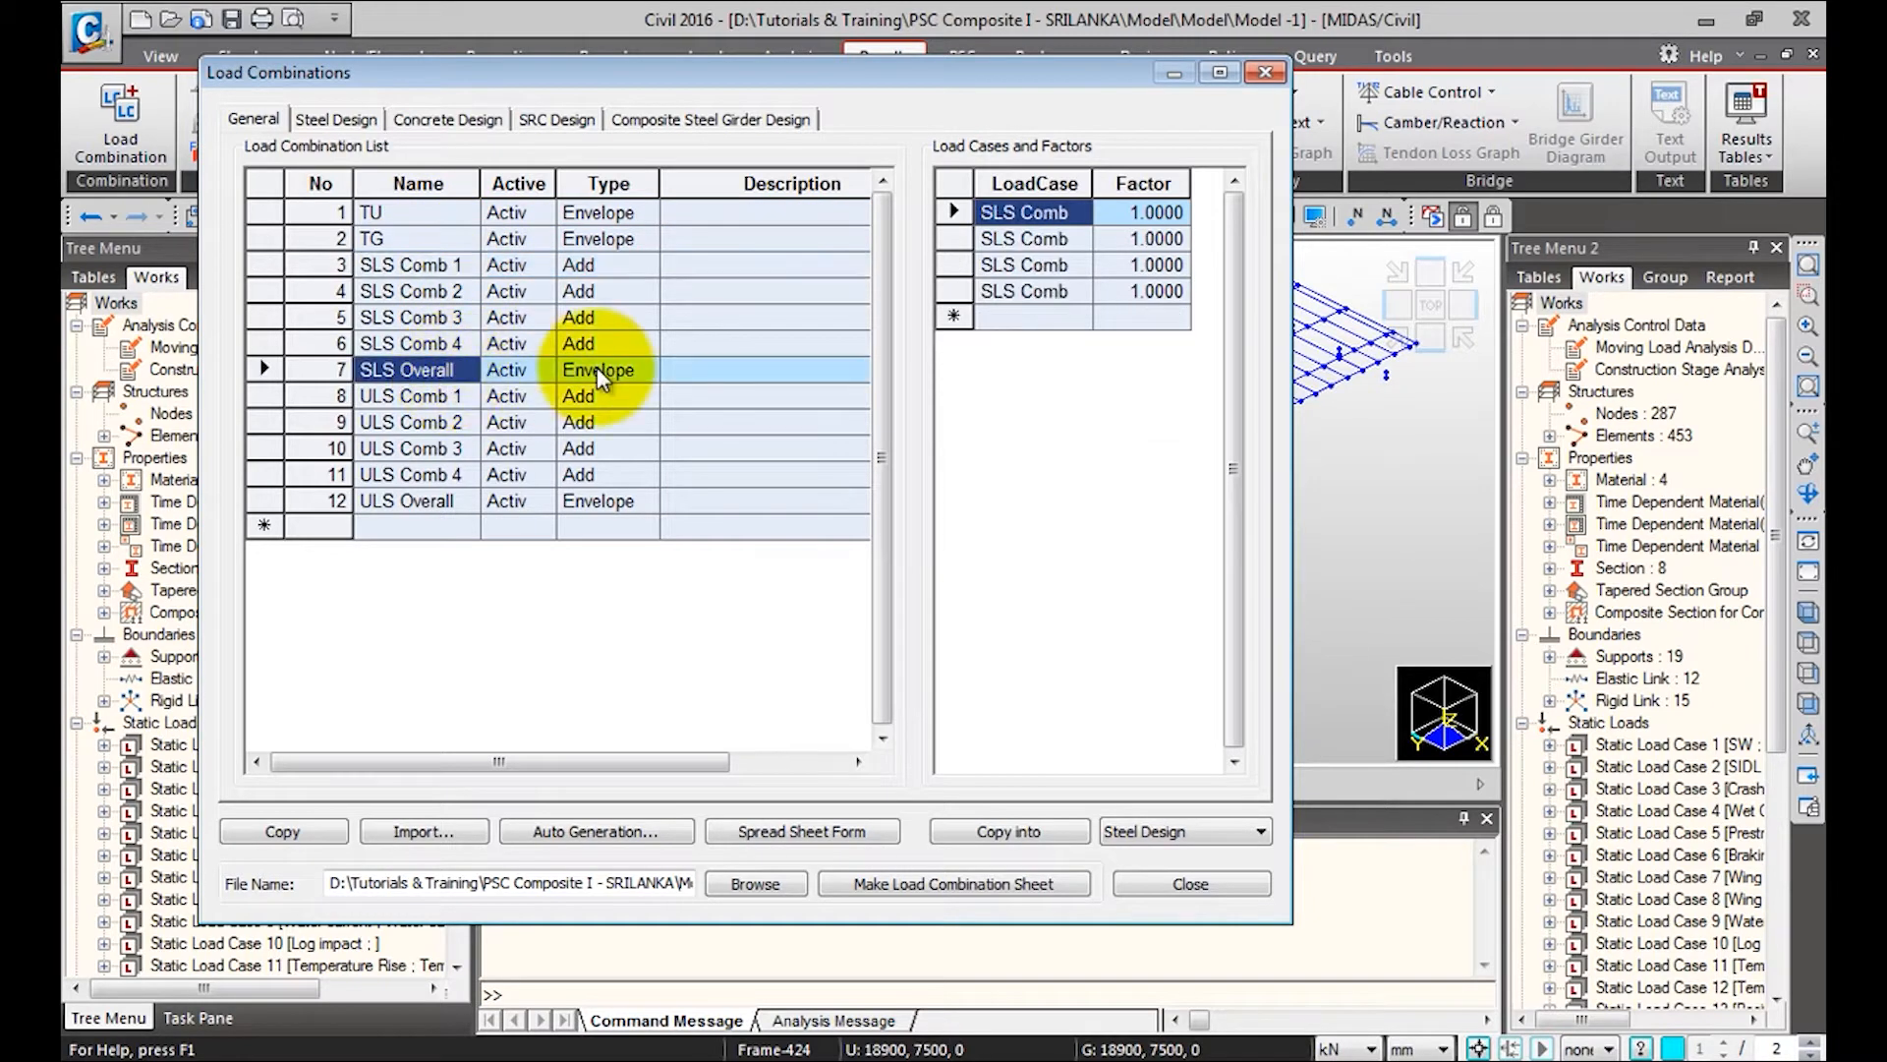
click(422, 270)
click(429, 289)
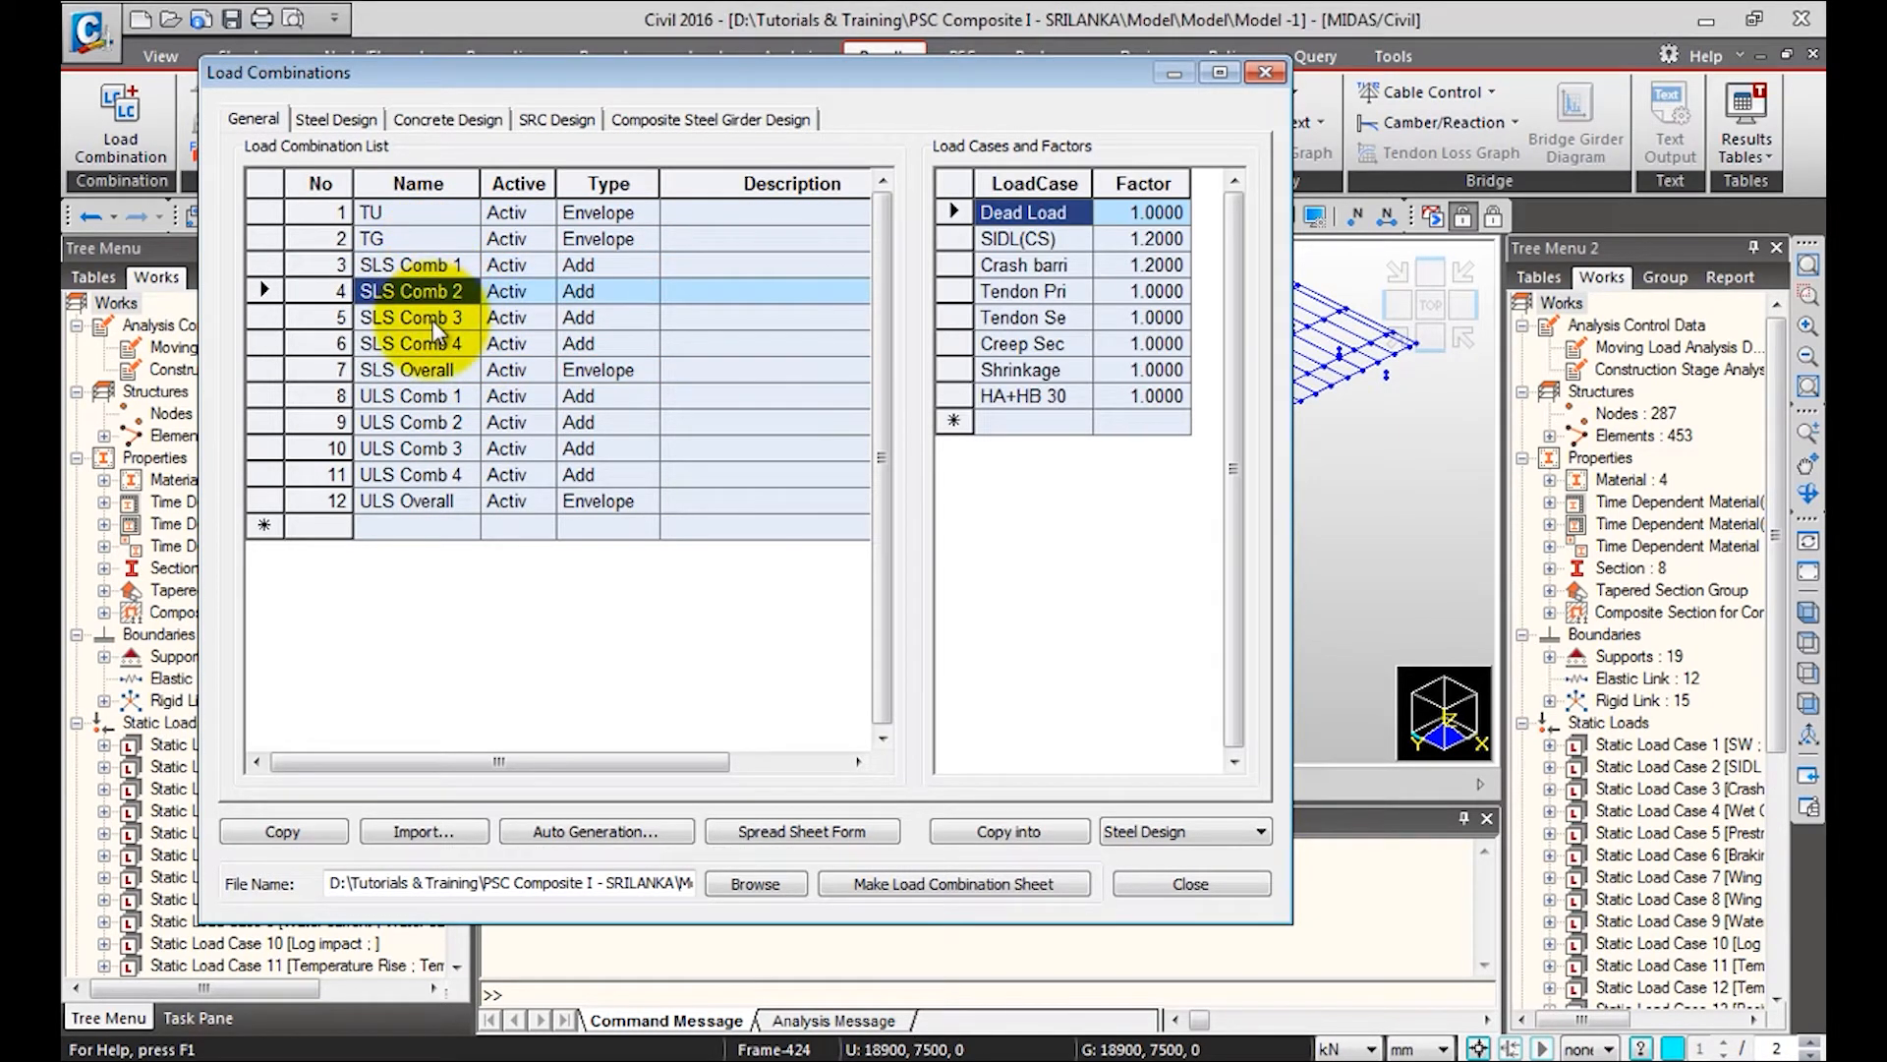
click(457, 264)
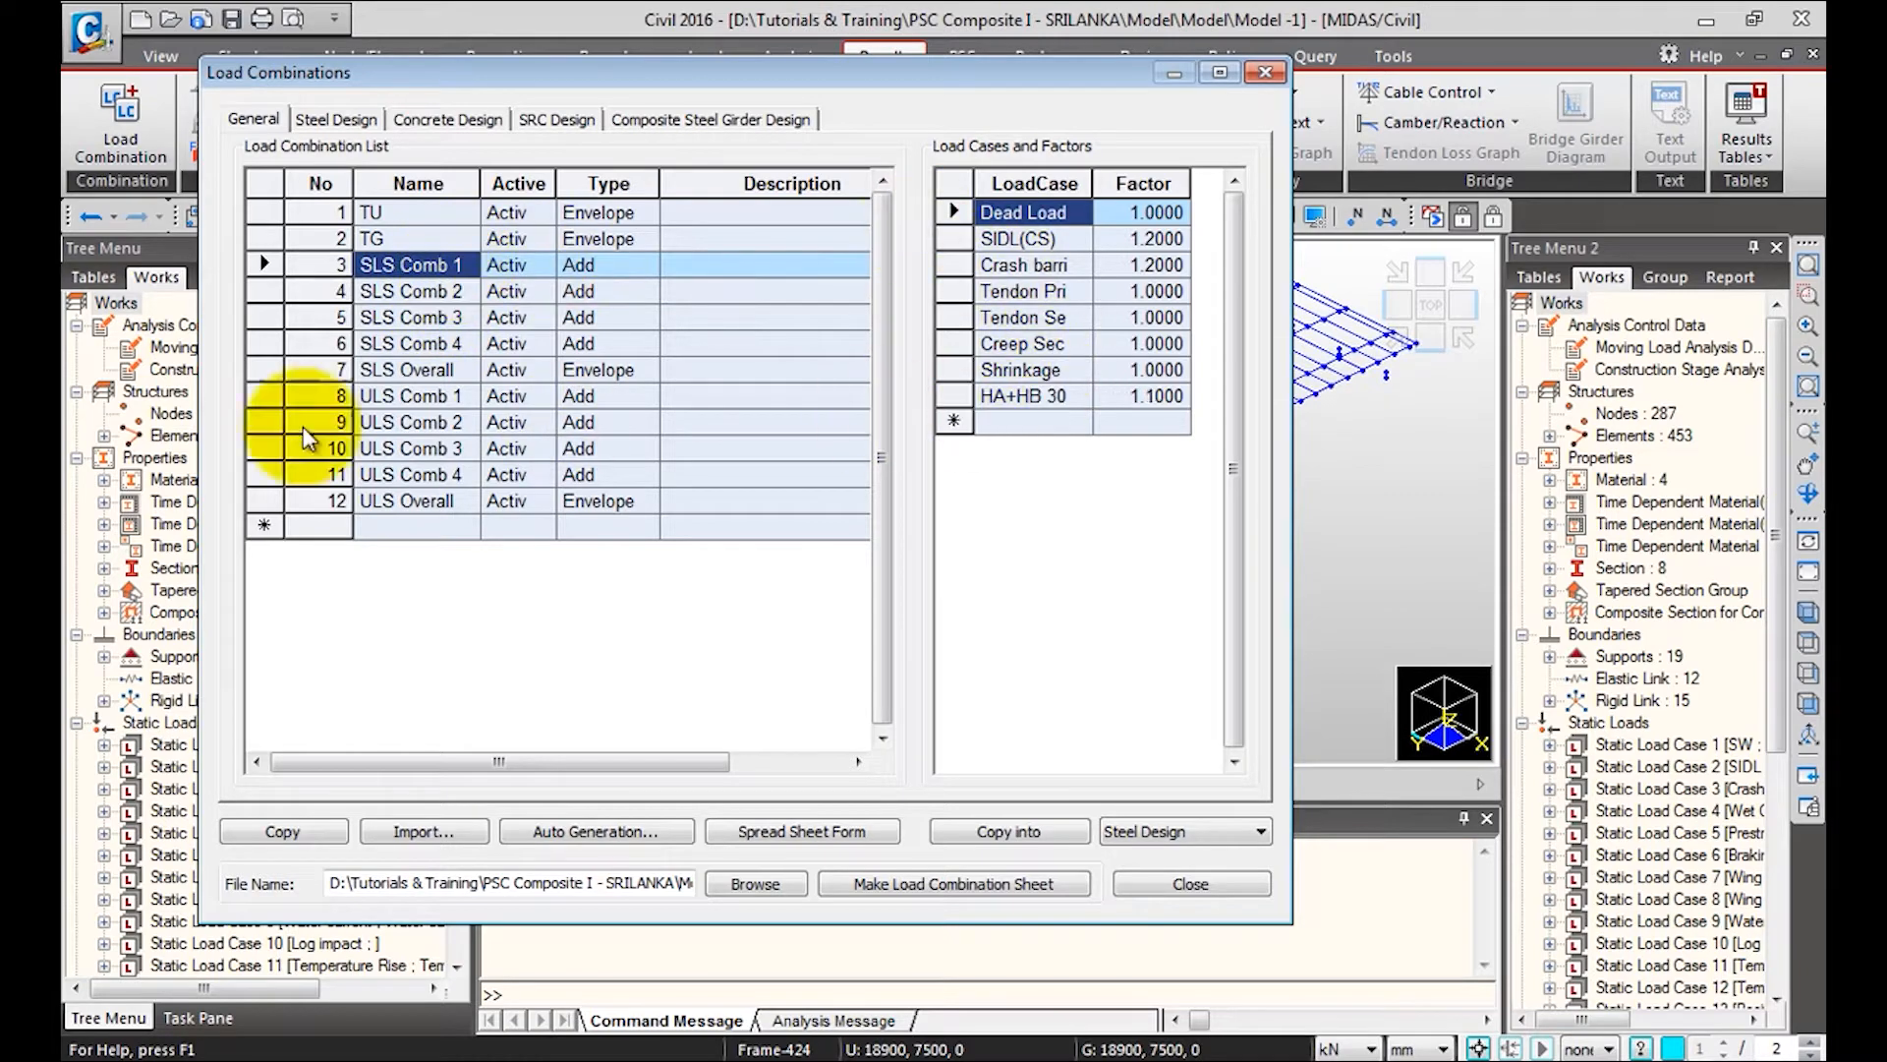
Switch to the BS 5400-2 PDF in Adobe Acrobat and examine Table 1's load factors for each combination
drag(61, 39, 1149, 43)
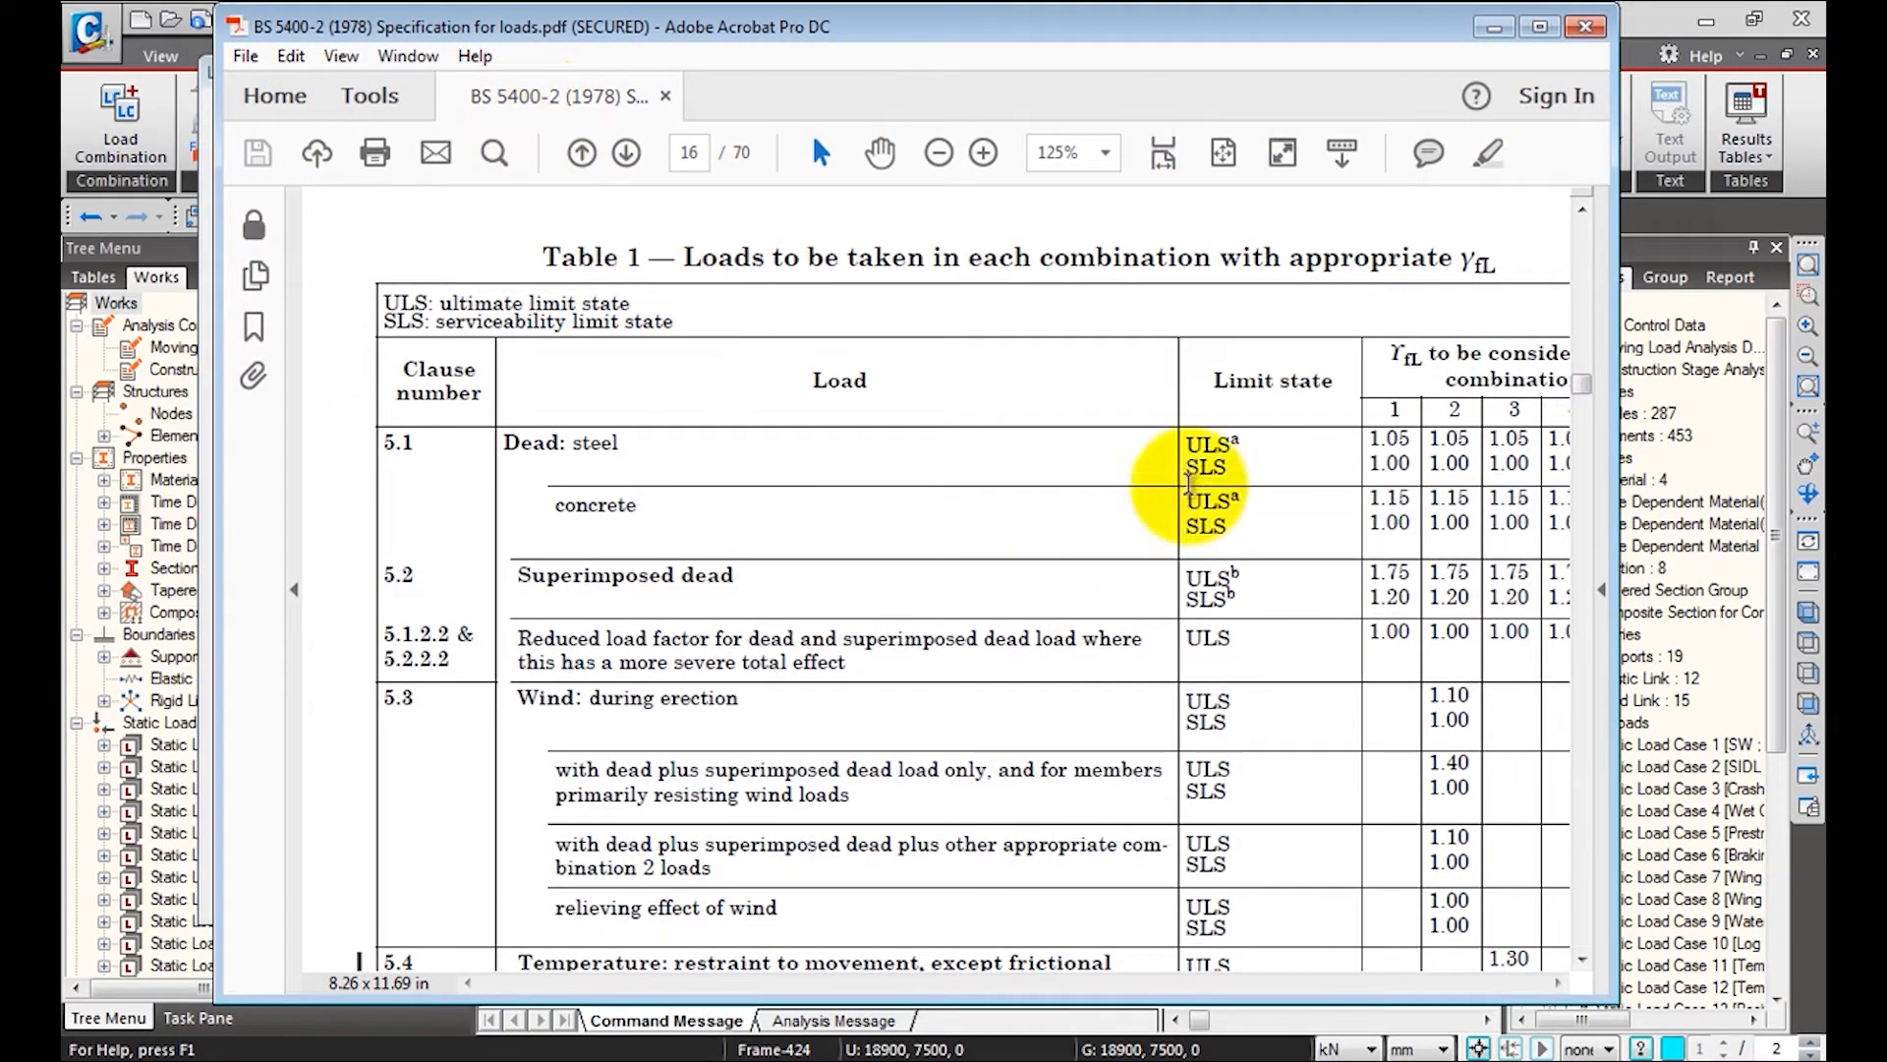
scroll(1109, 464, down, 4)
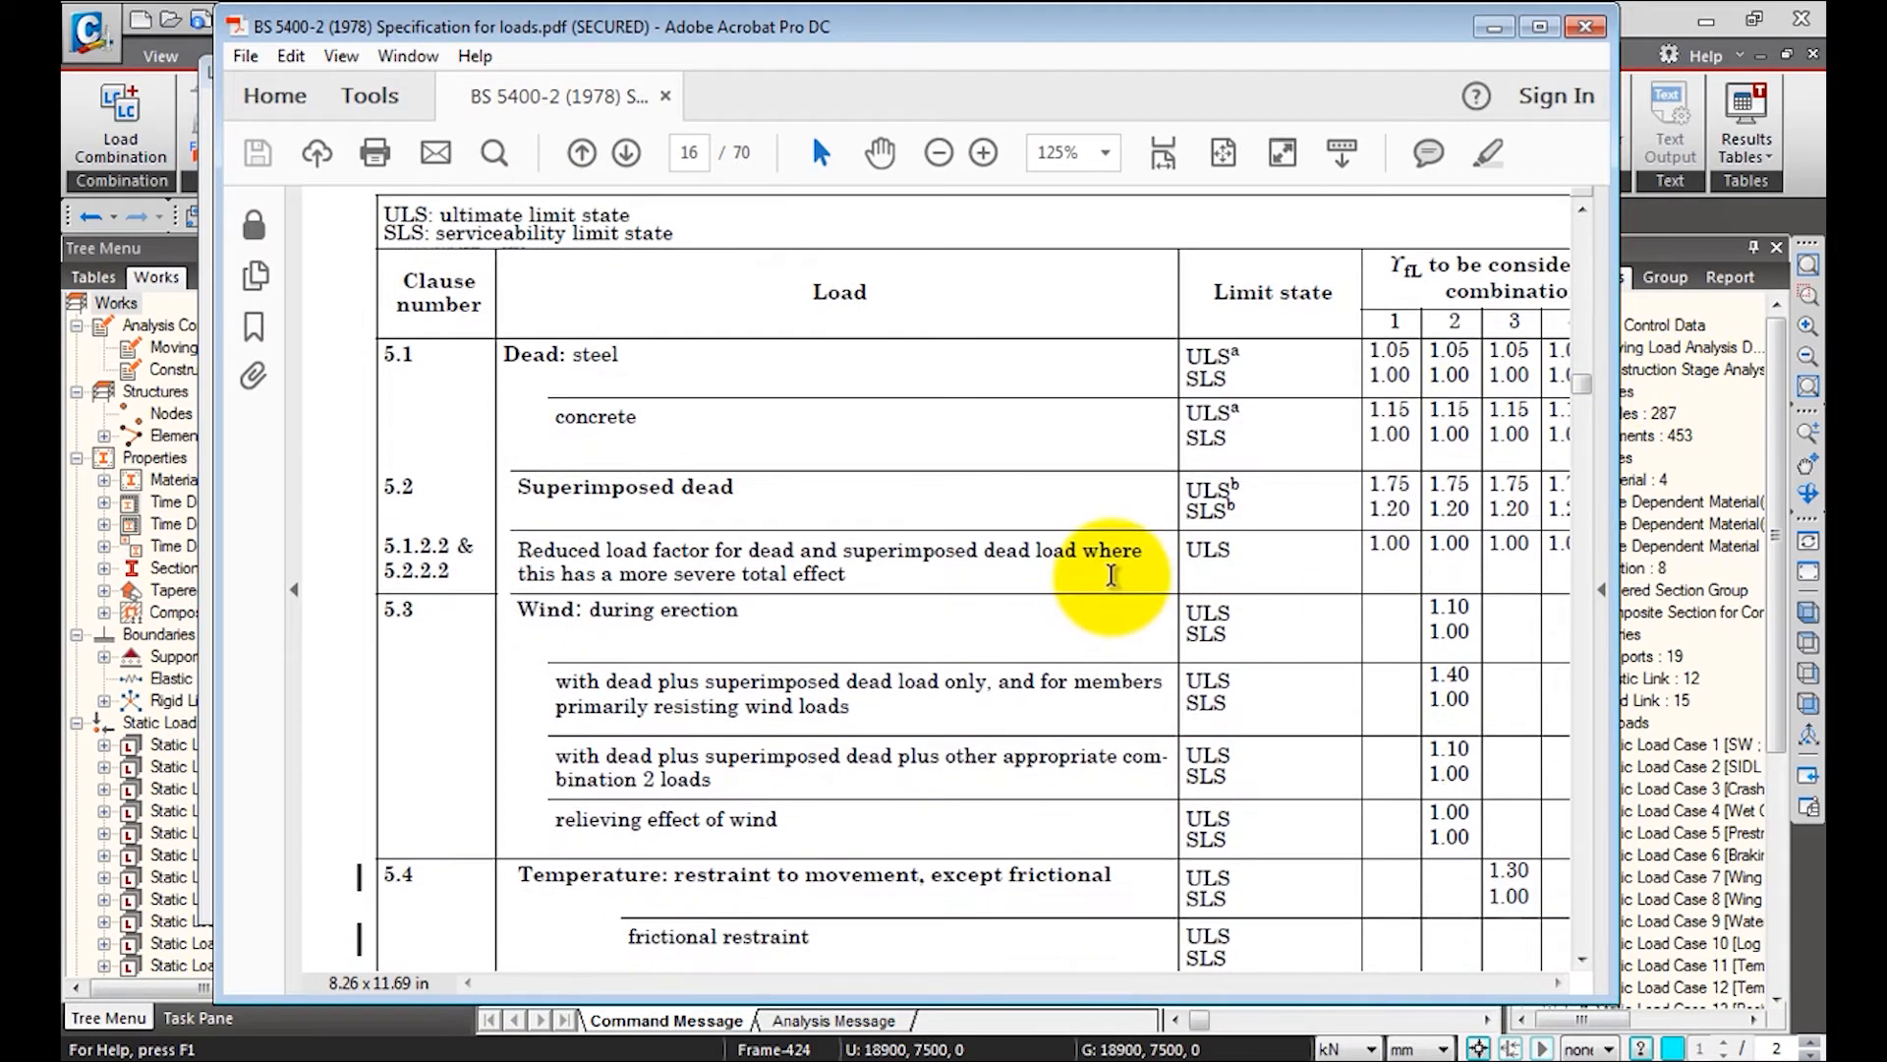
scroll(1180, 394, up, 2)
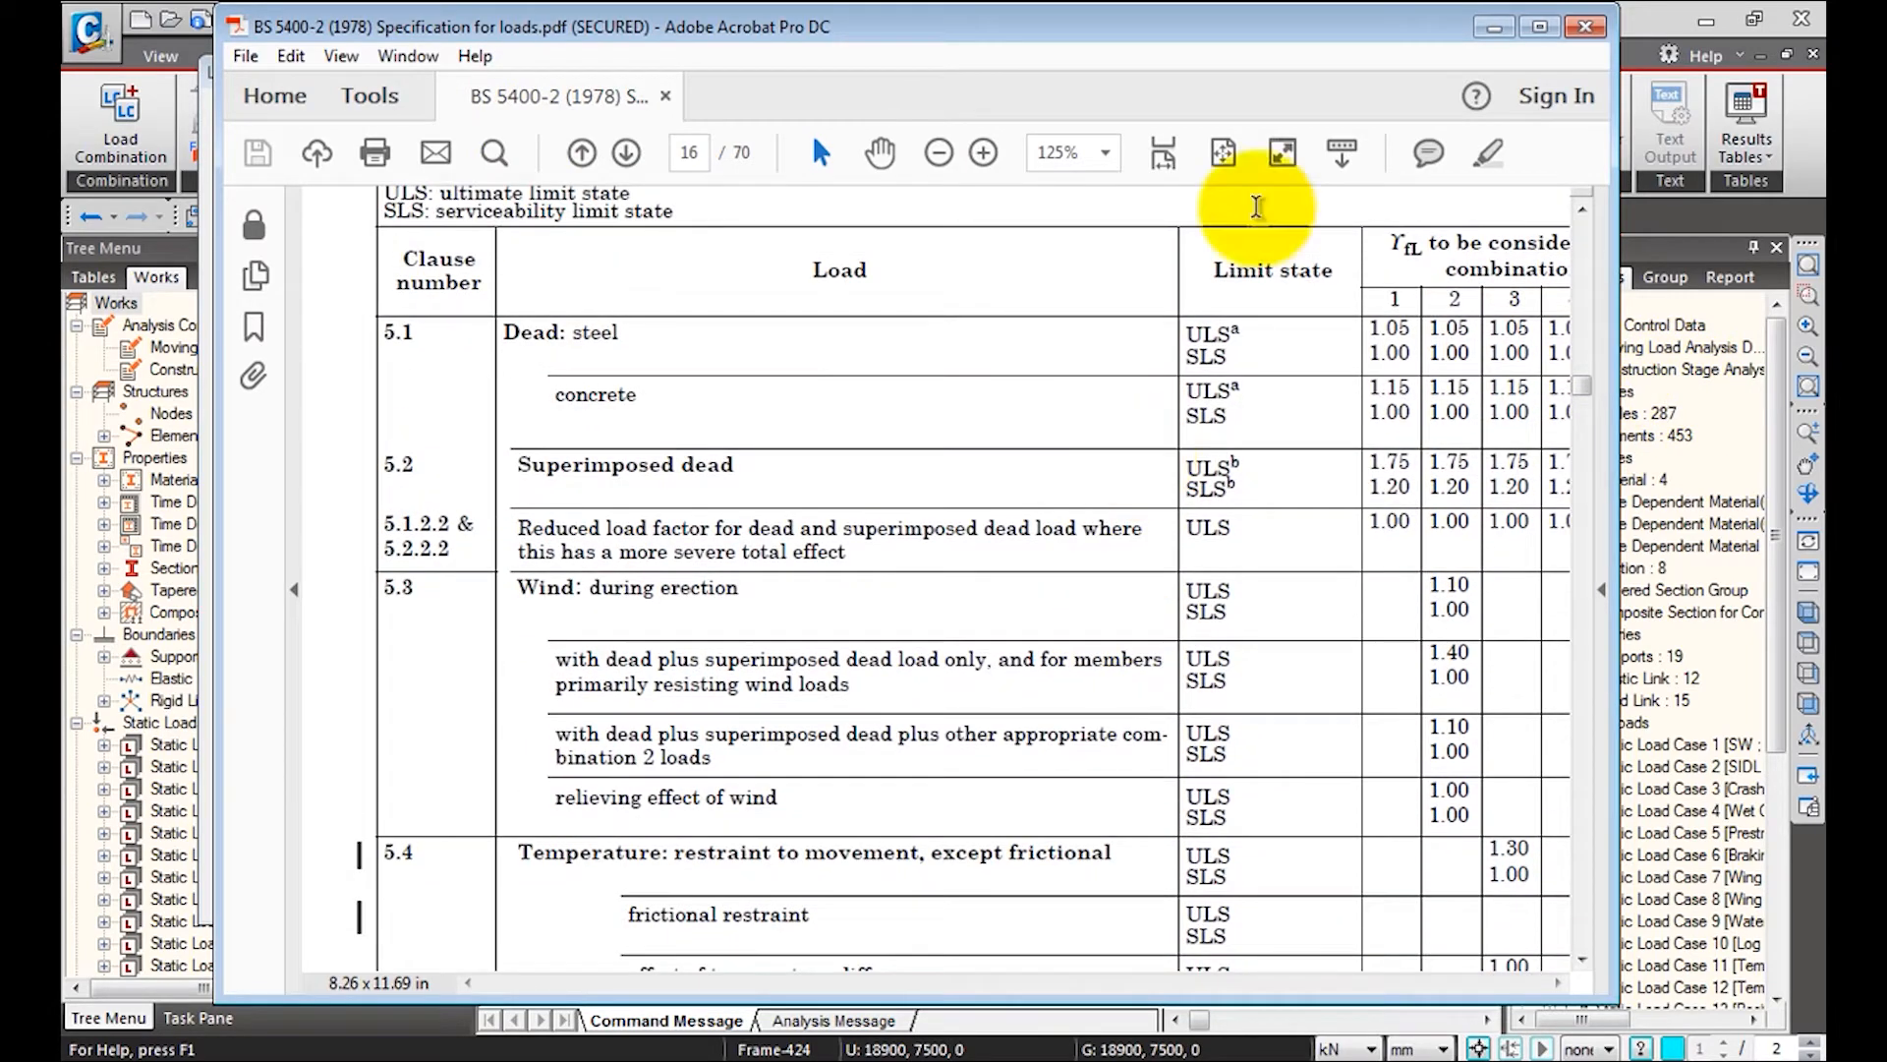
click(1494, 27)
Review the ULS Overall and SLS Overall combinations, check the available combination types, and close the load combinations
click(411, 503)
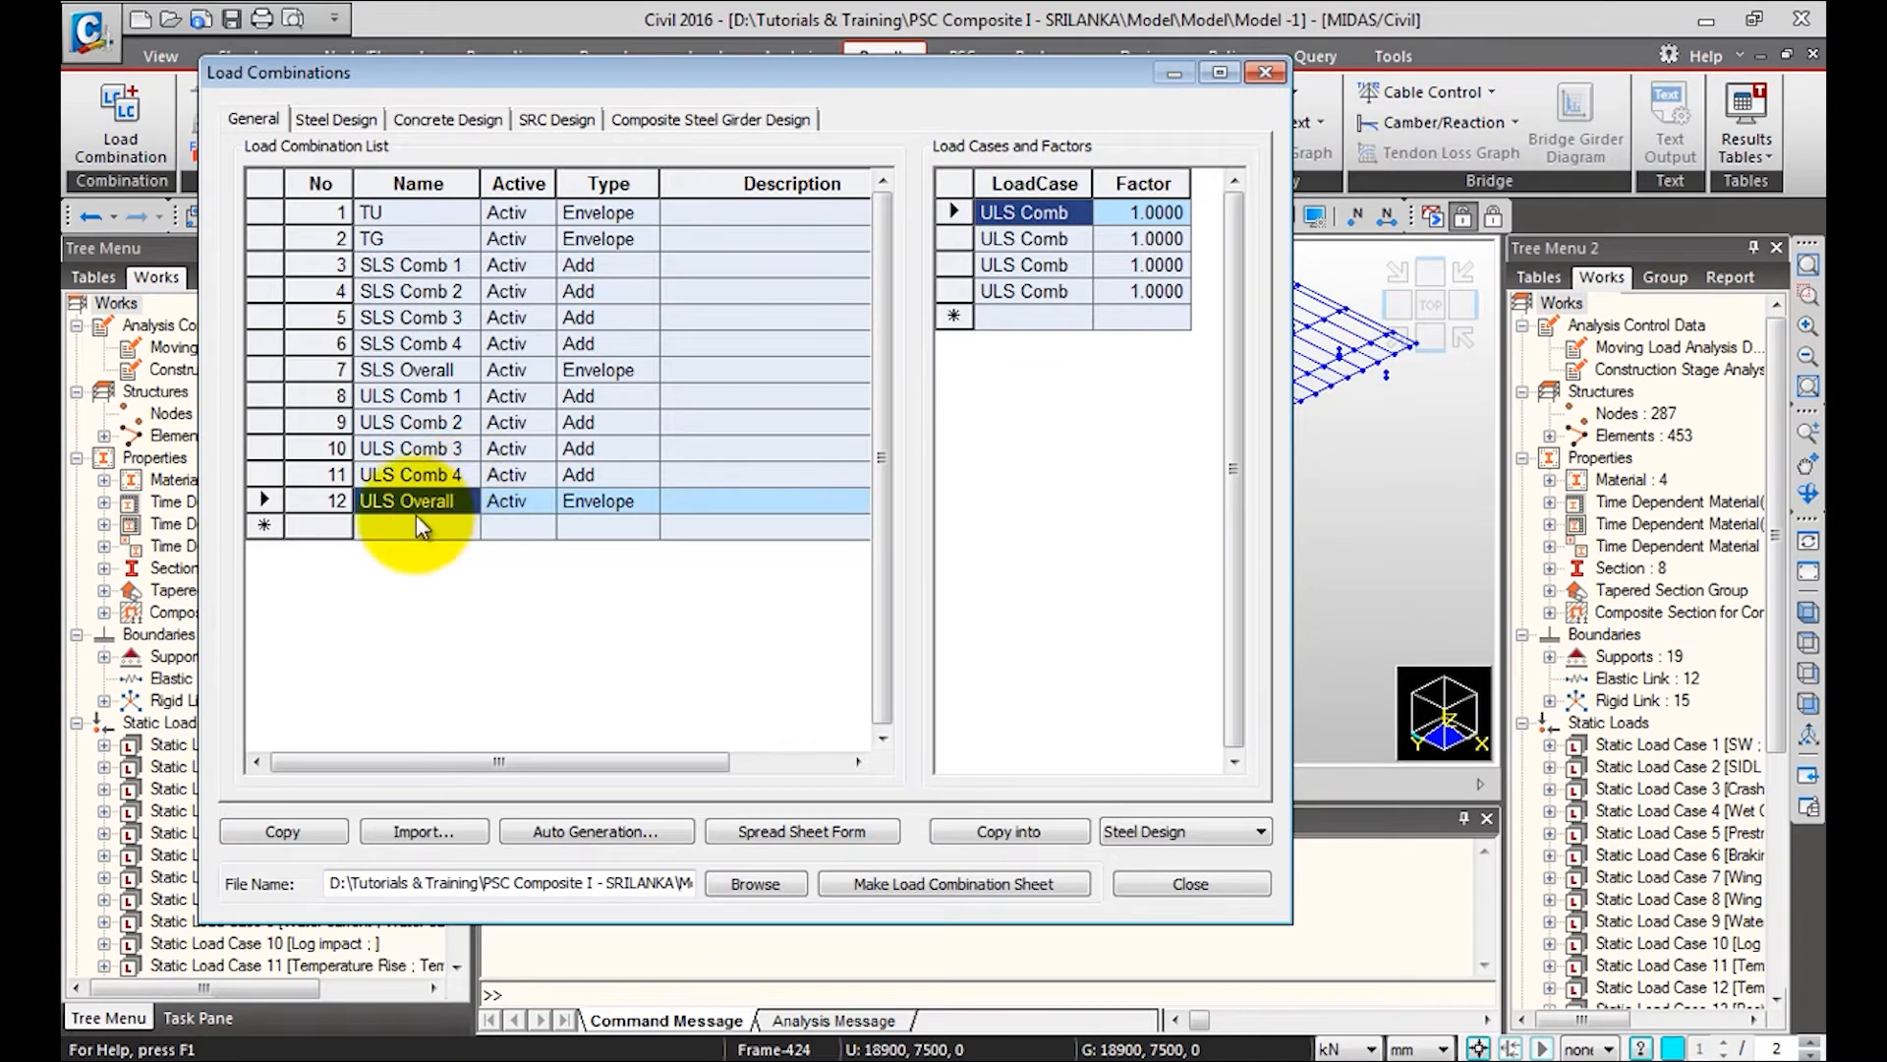
click(420, 380)
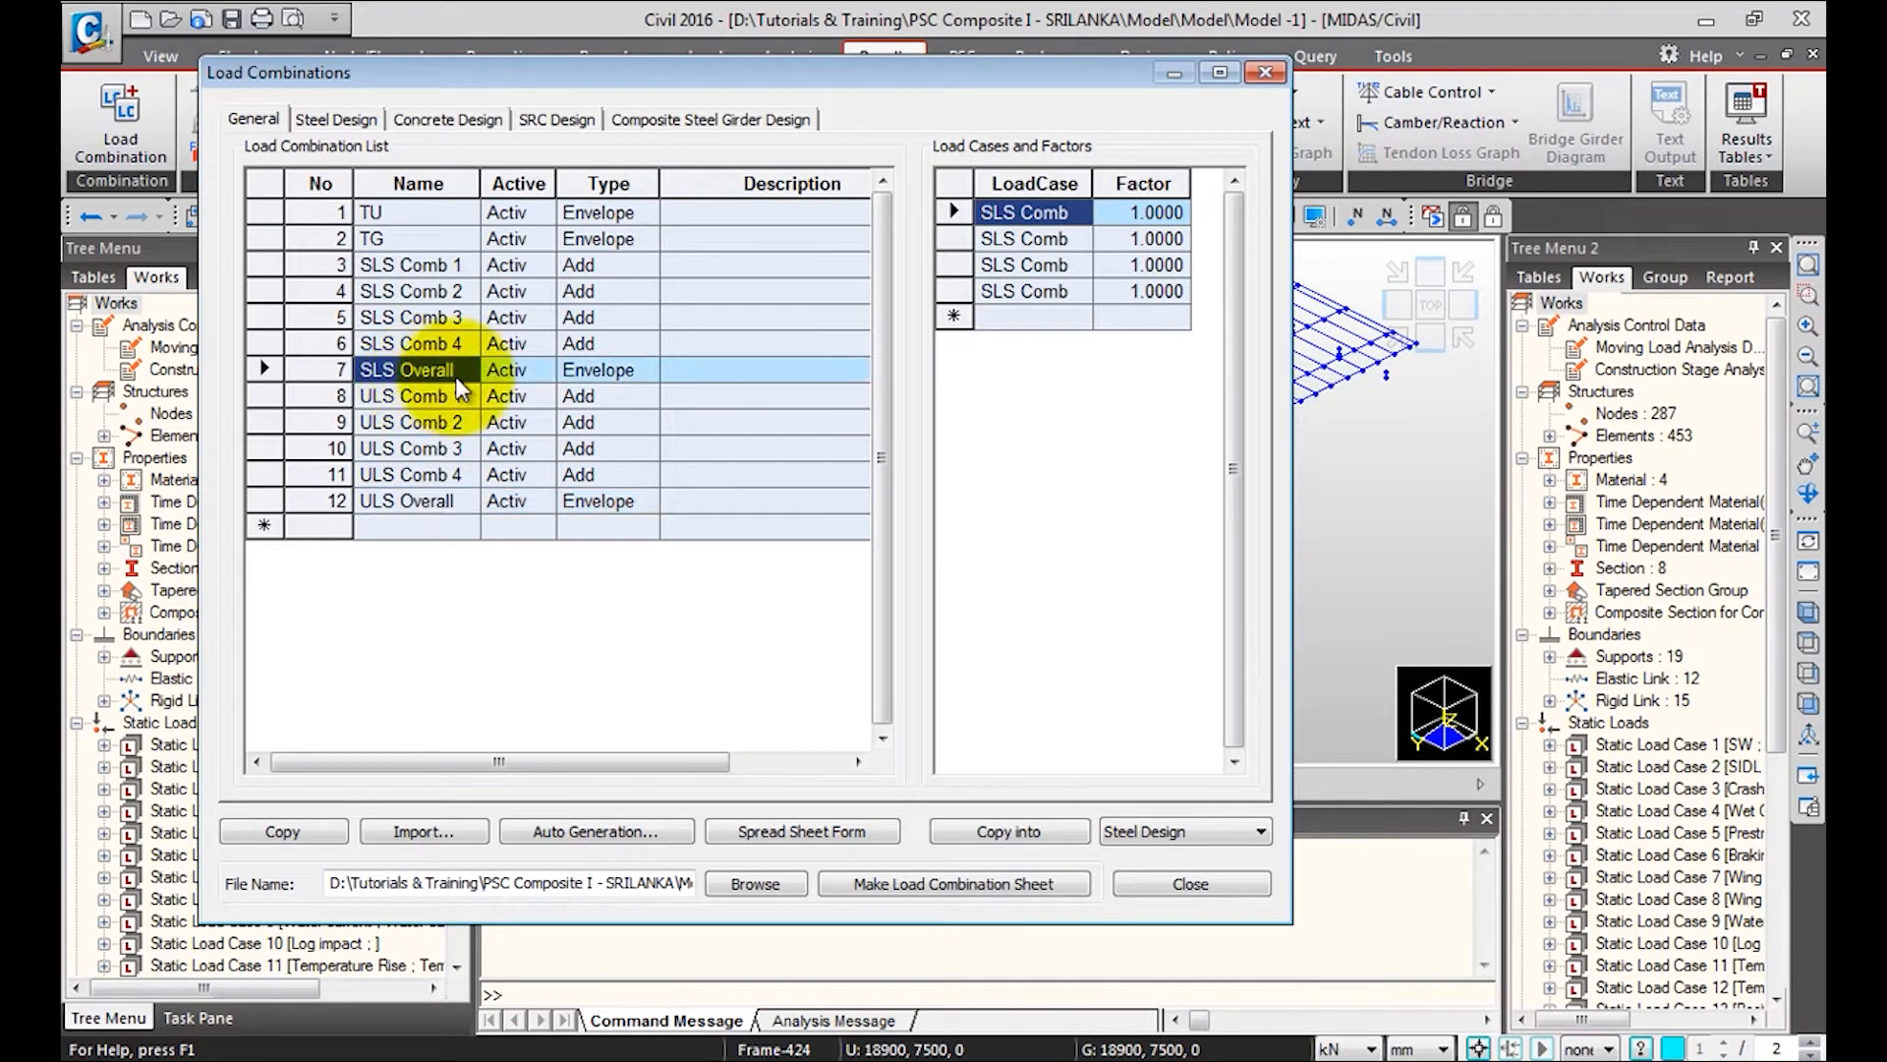
click(645, 370)
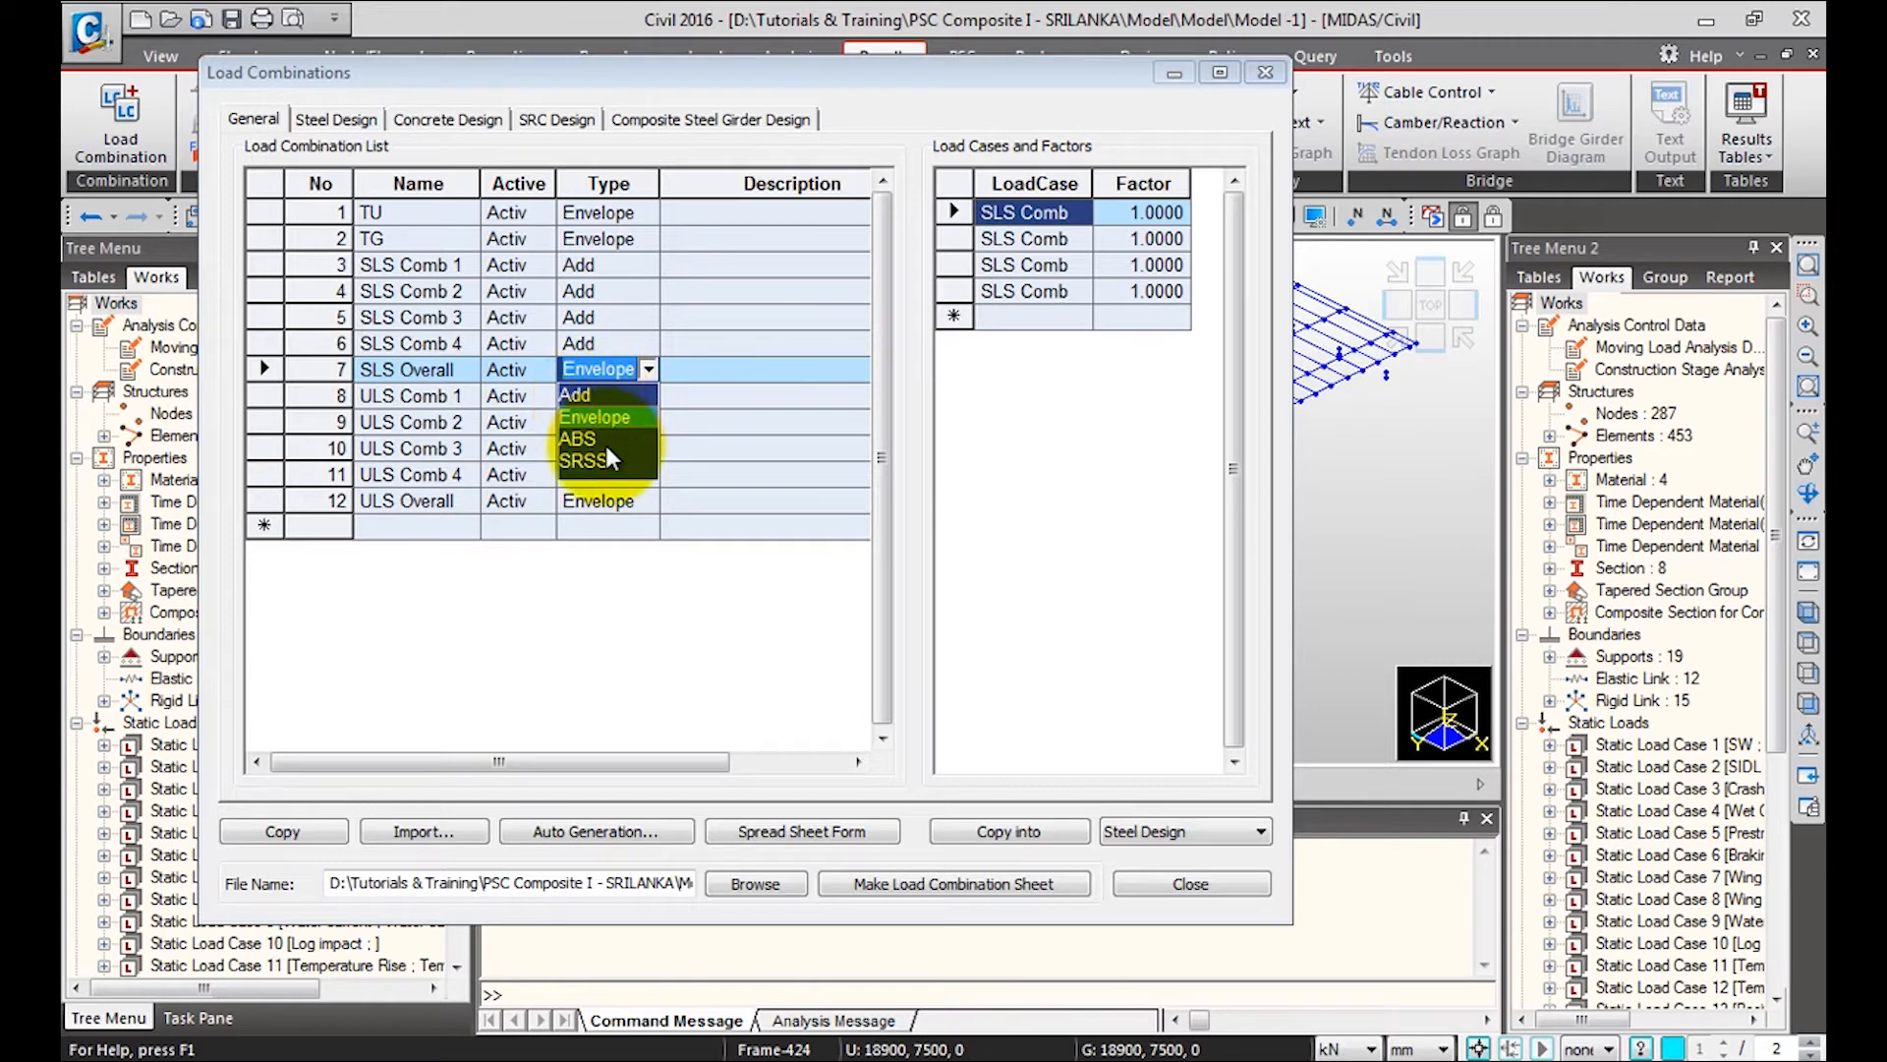
click(625, 370)
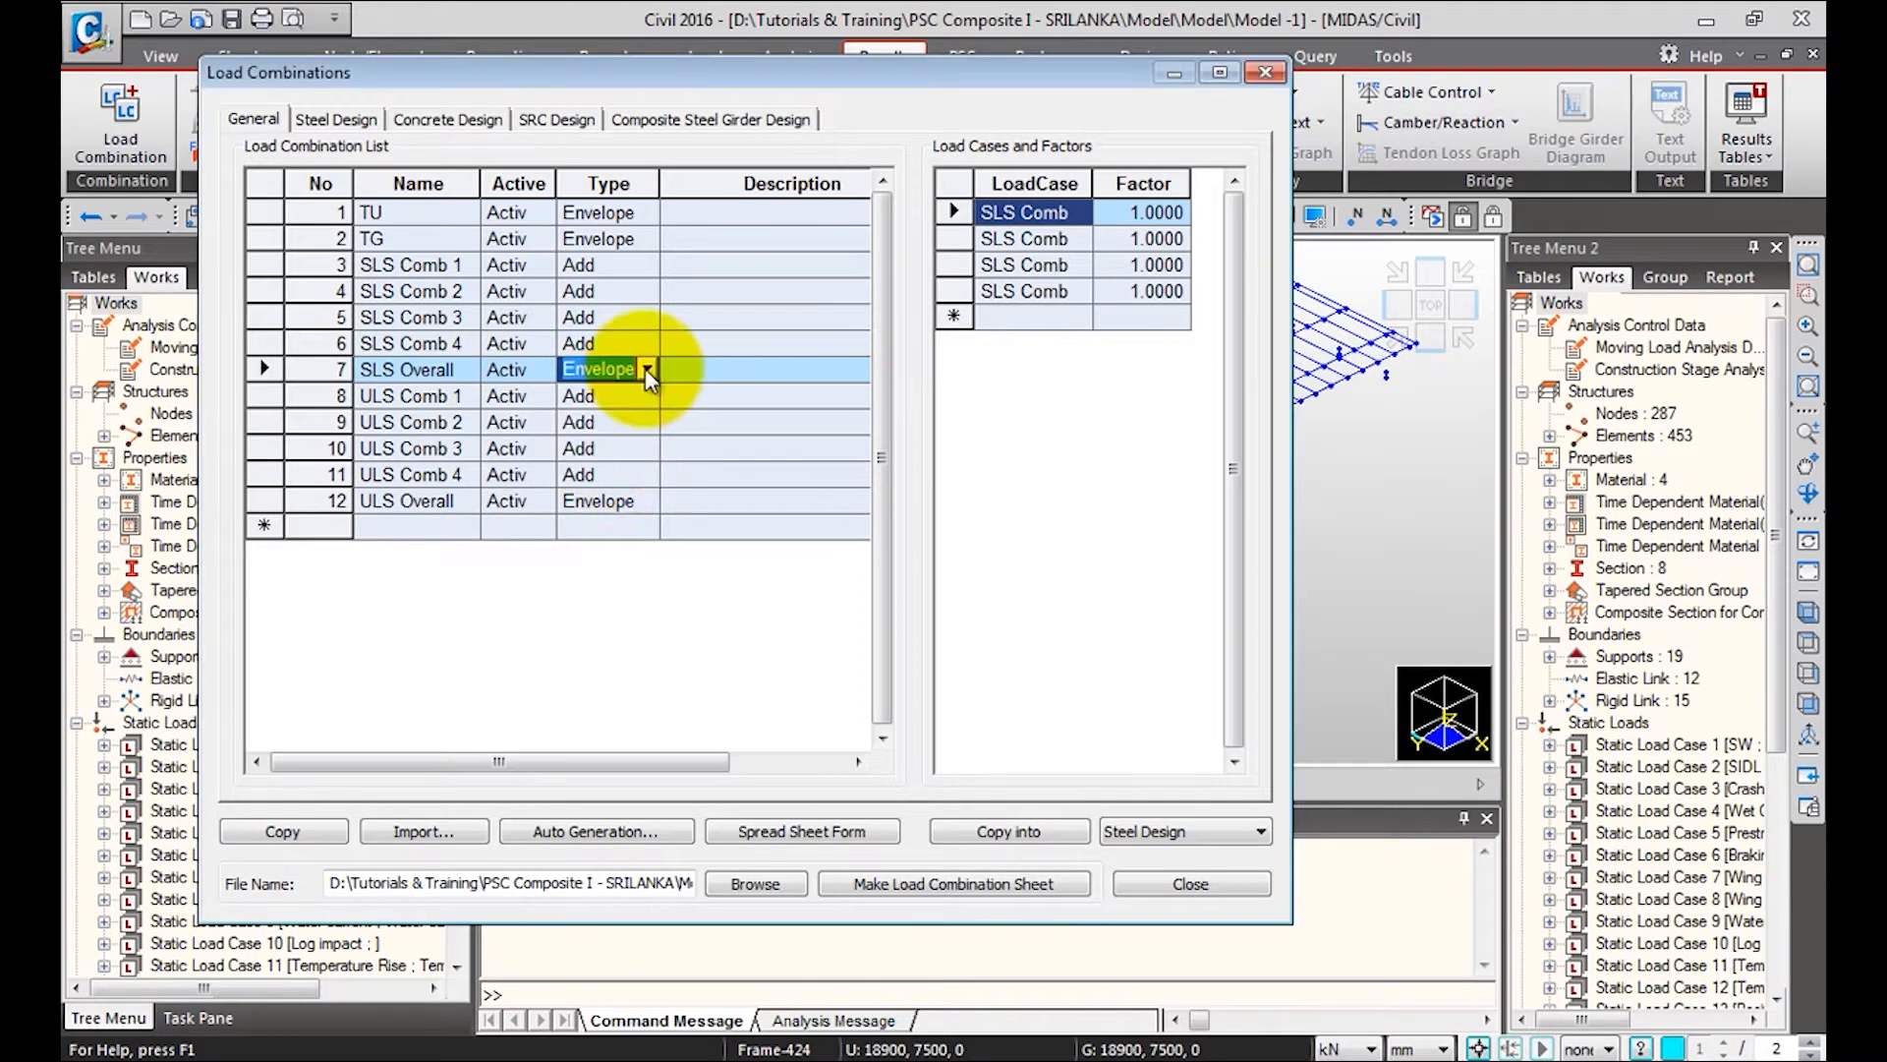
click(372, 220)
click(1179, 880)
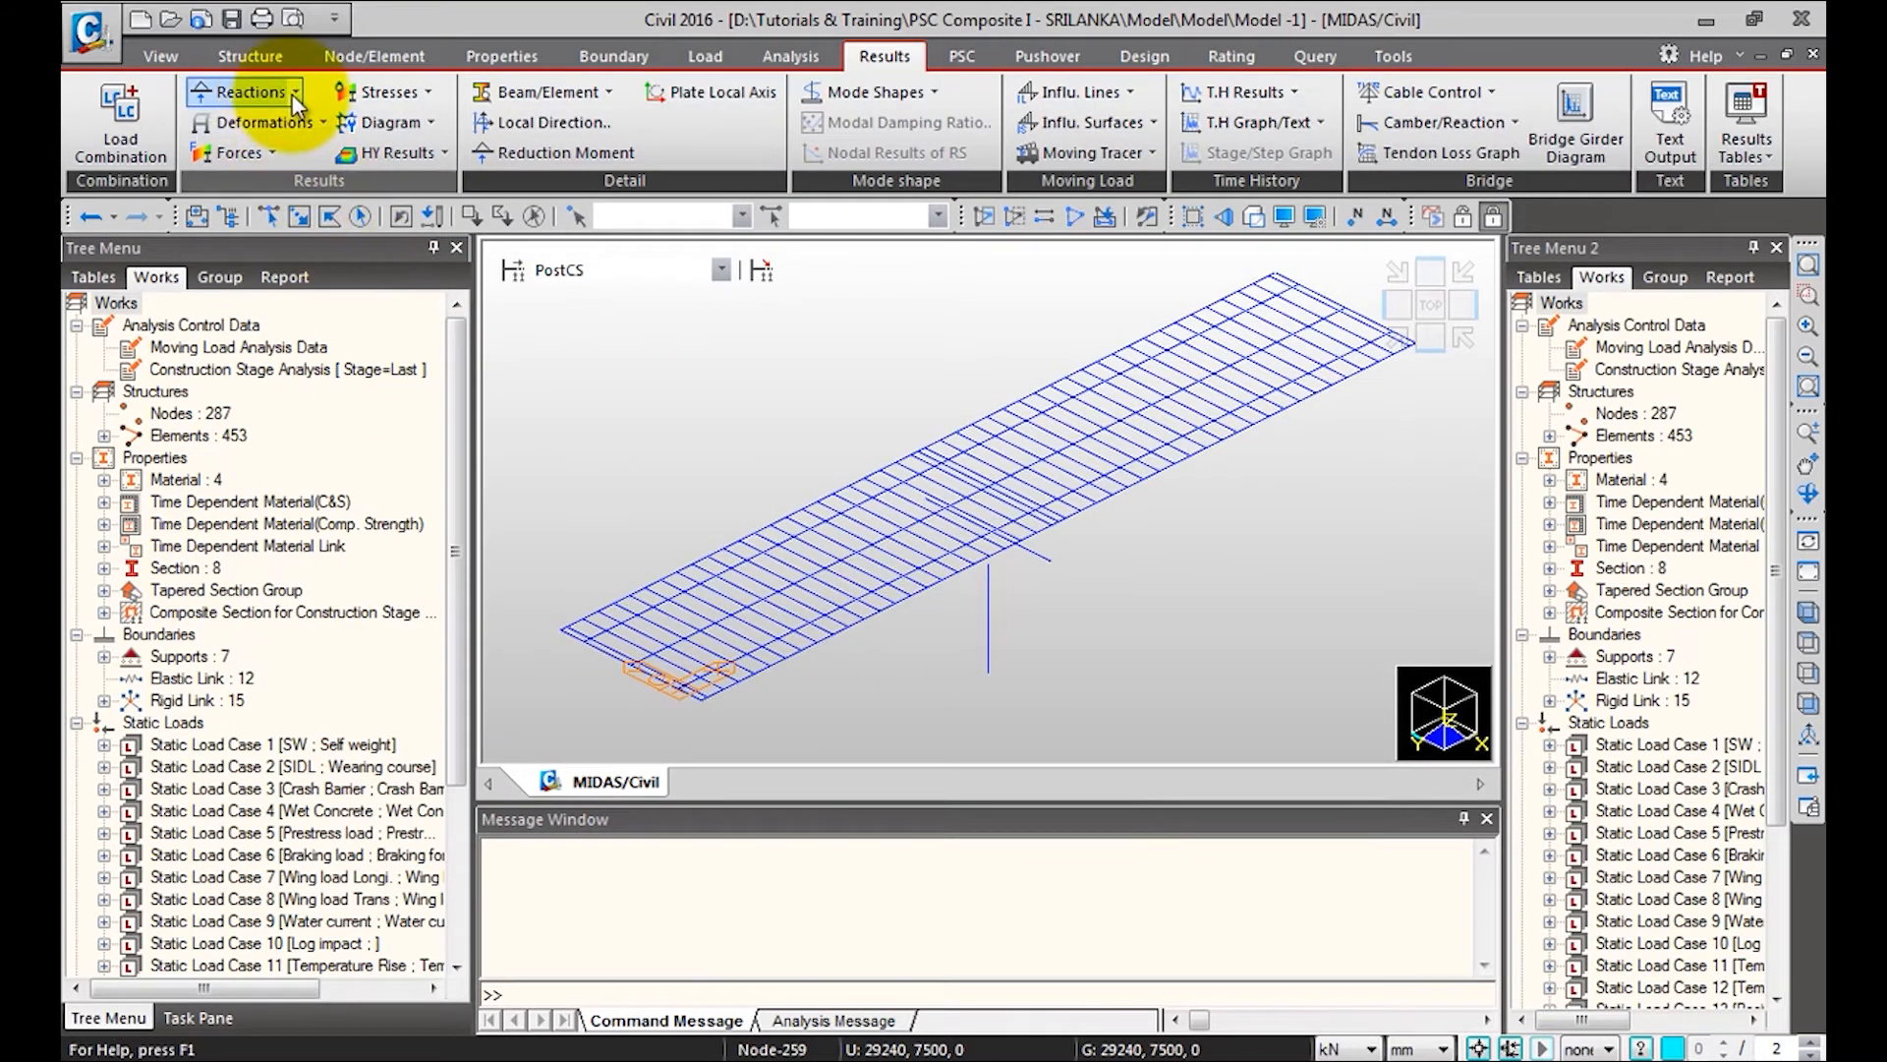
Open the Reaction Forces/Moments results and select construction stage CS6 with load case CS: Summation
click(294, 95)
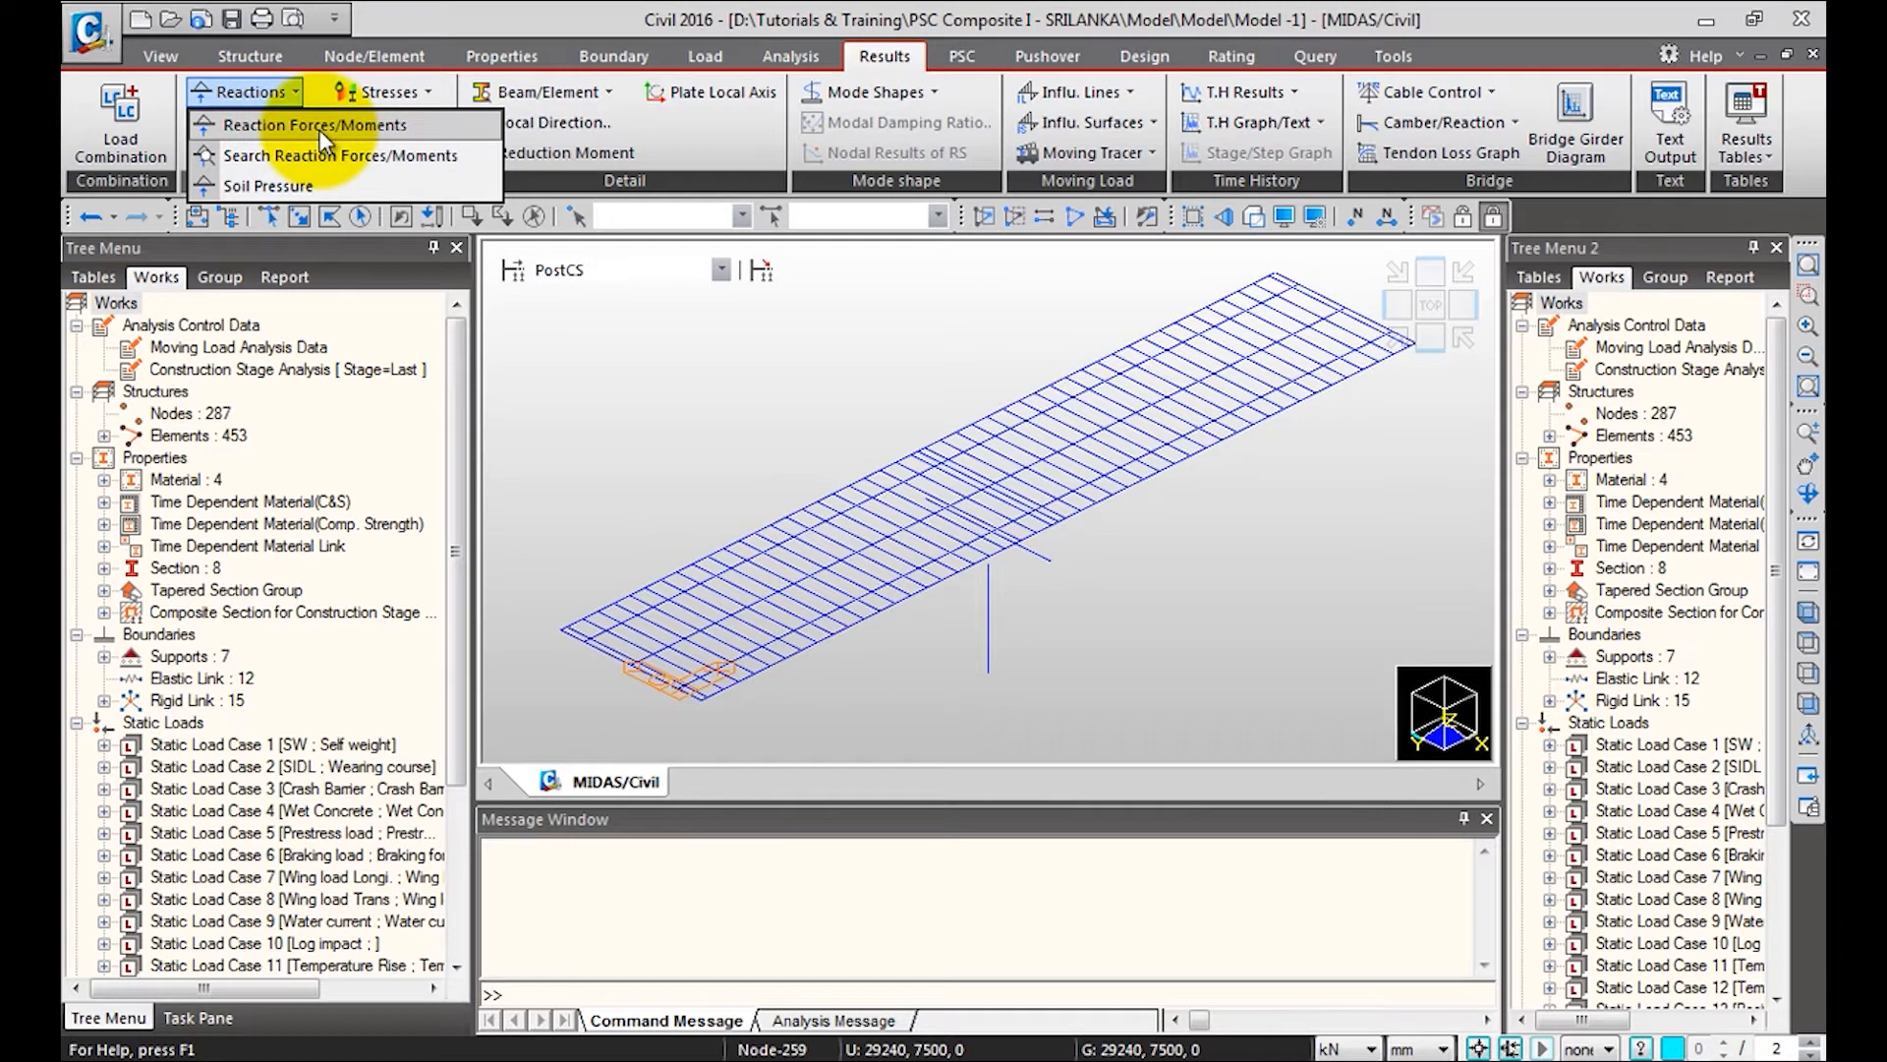
click(321, 132)
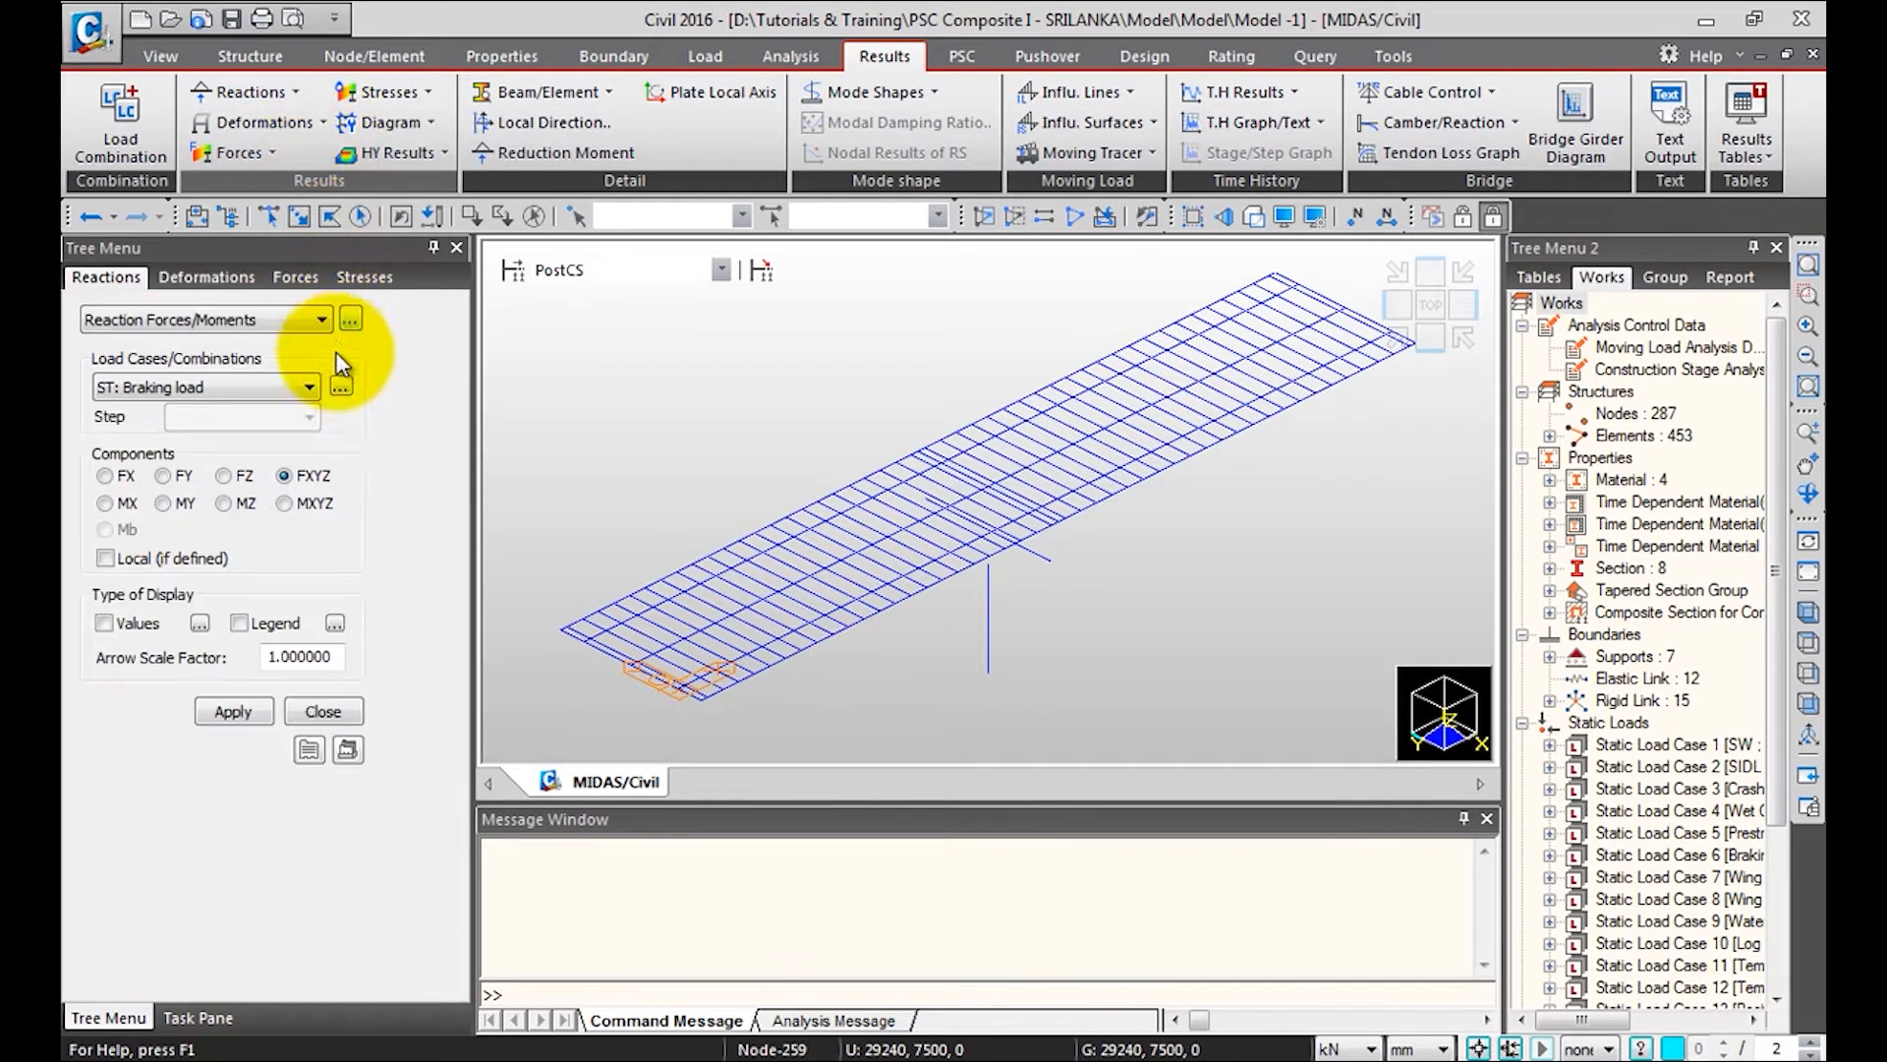
click(641, 274)
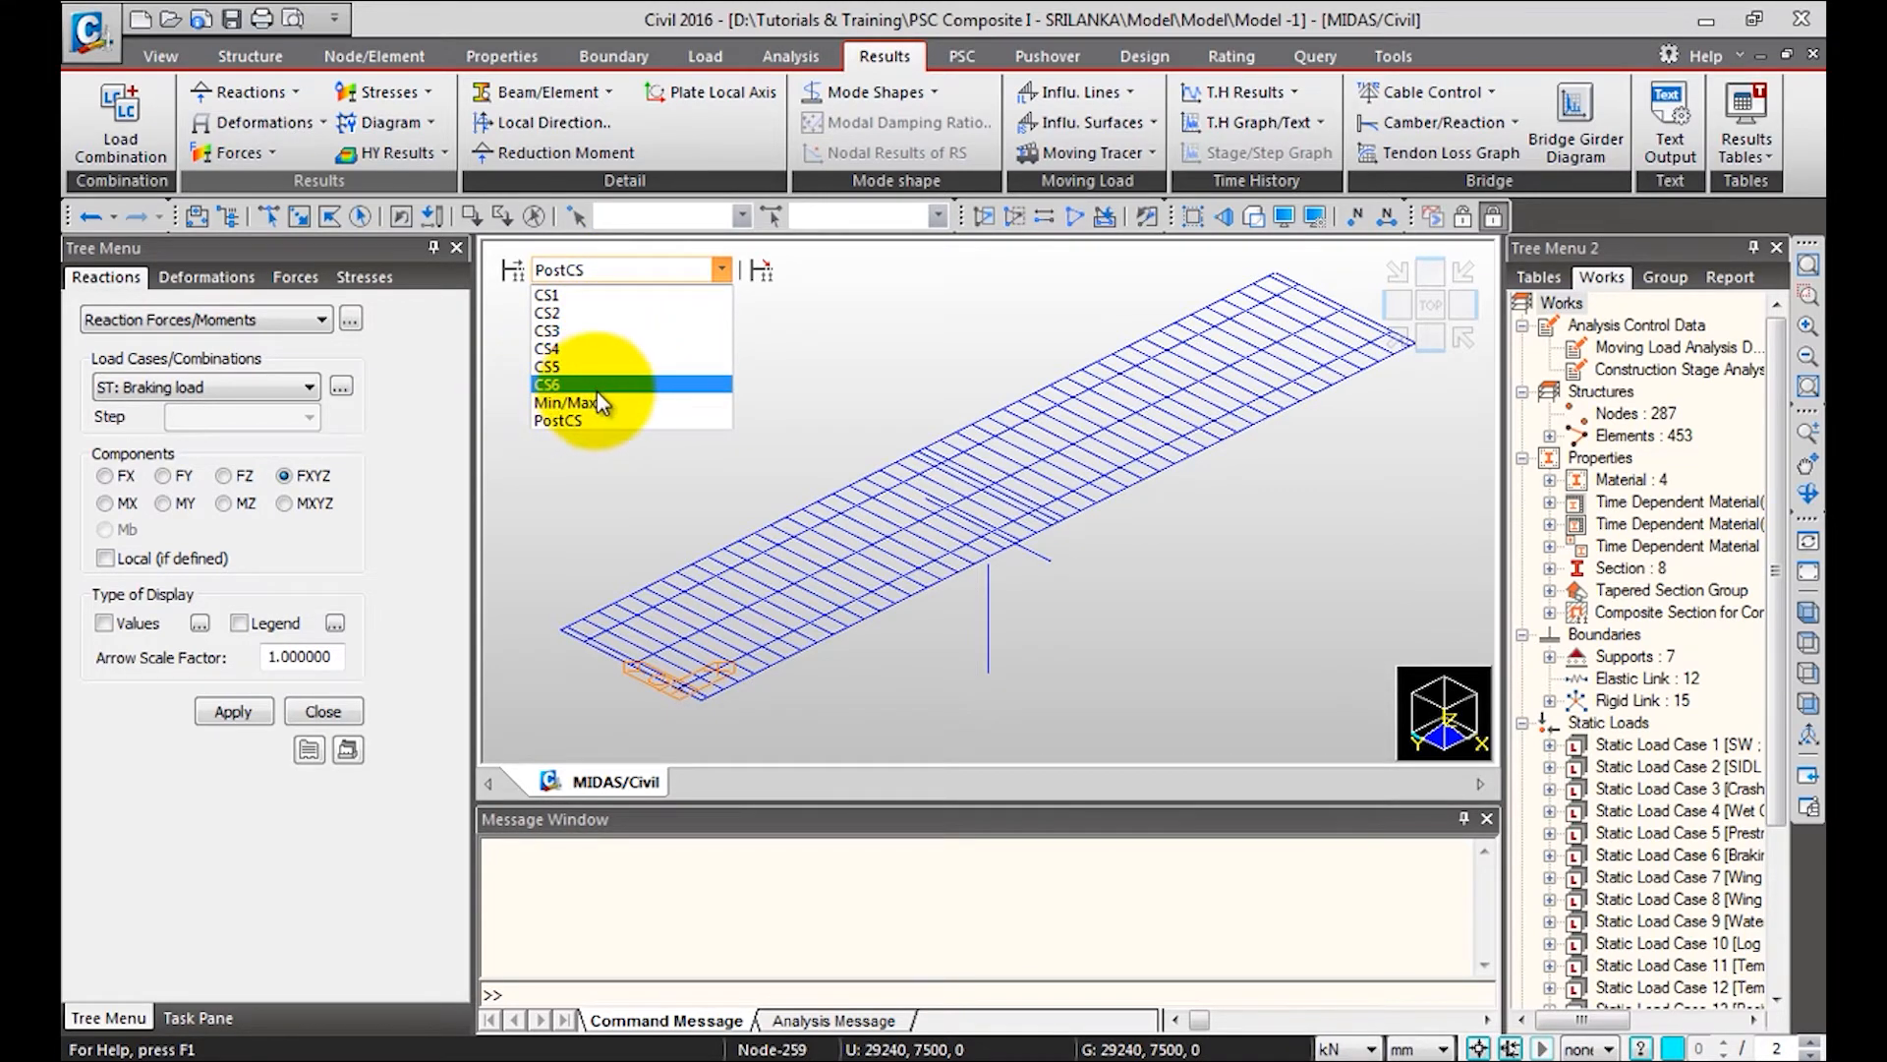
click(598, 387)
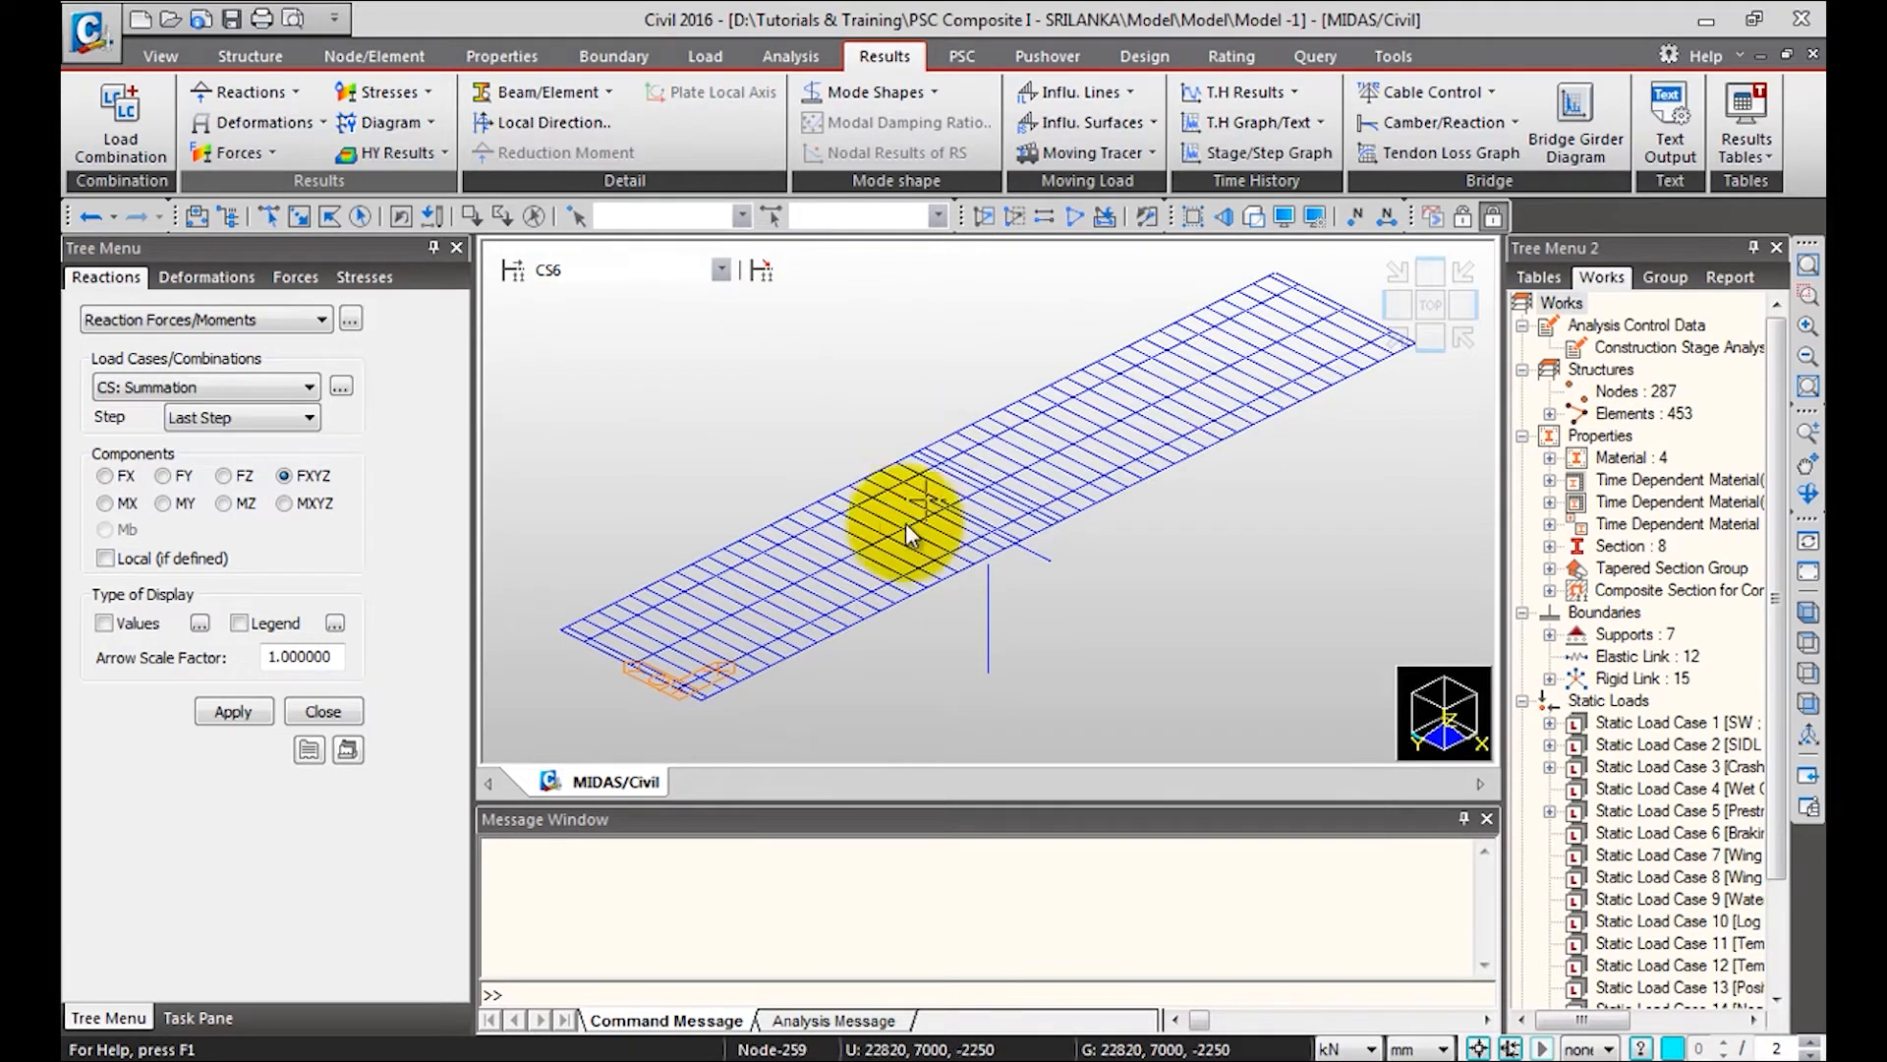
click(604, 274)
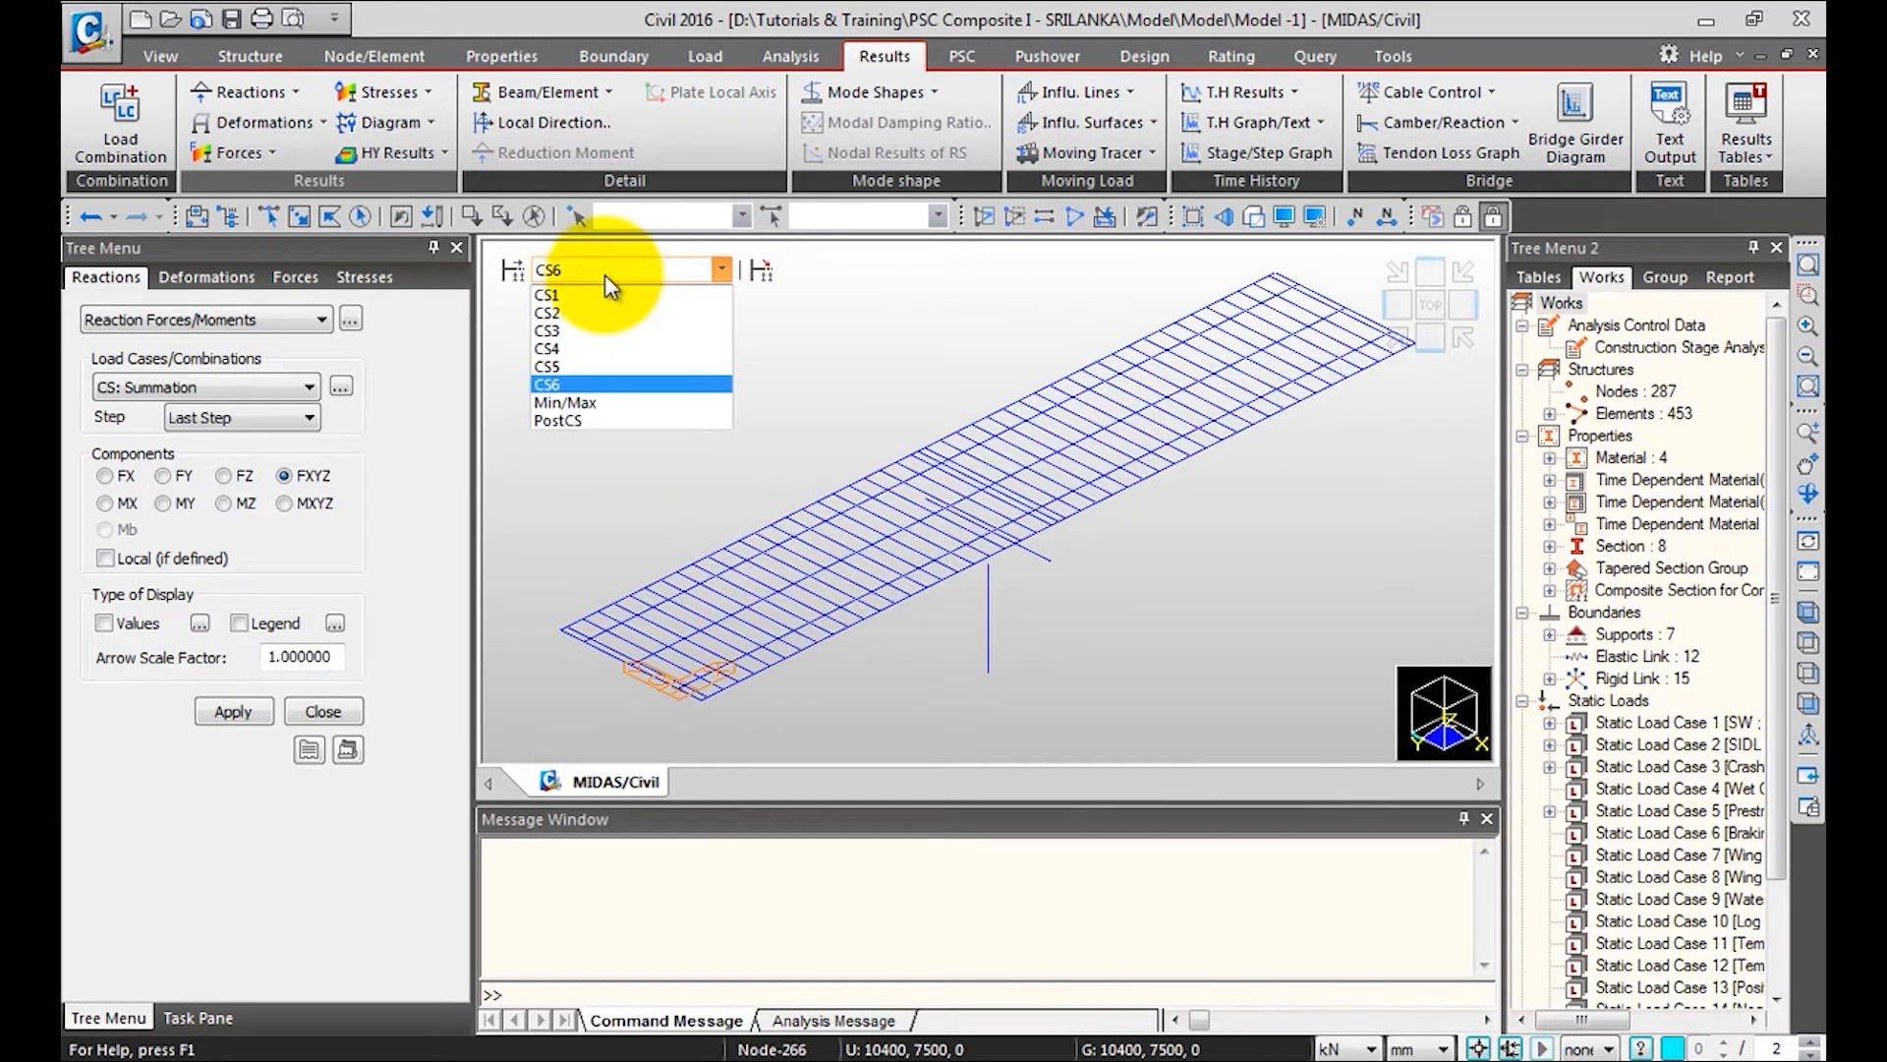
click(586, 384)
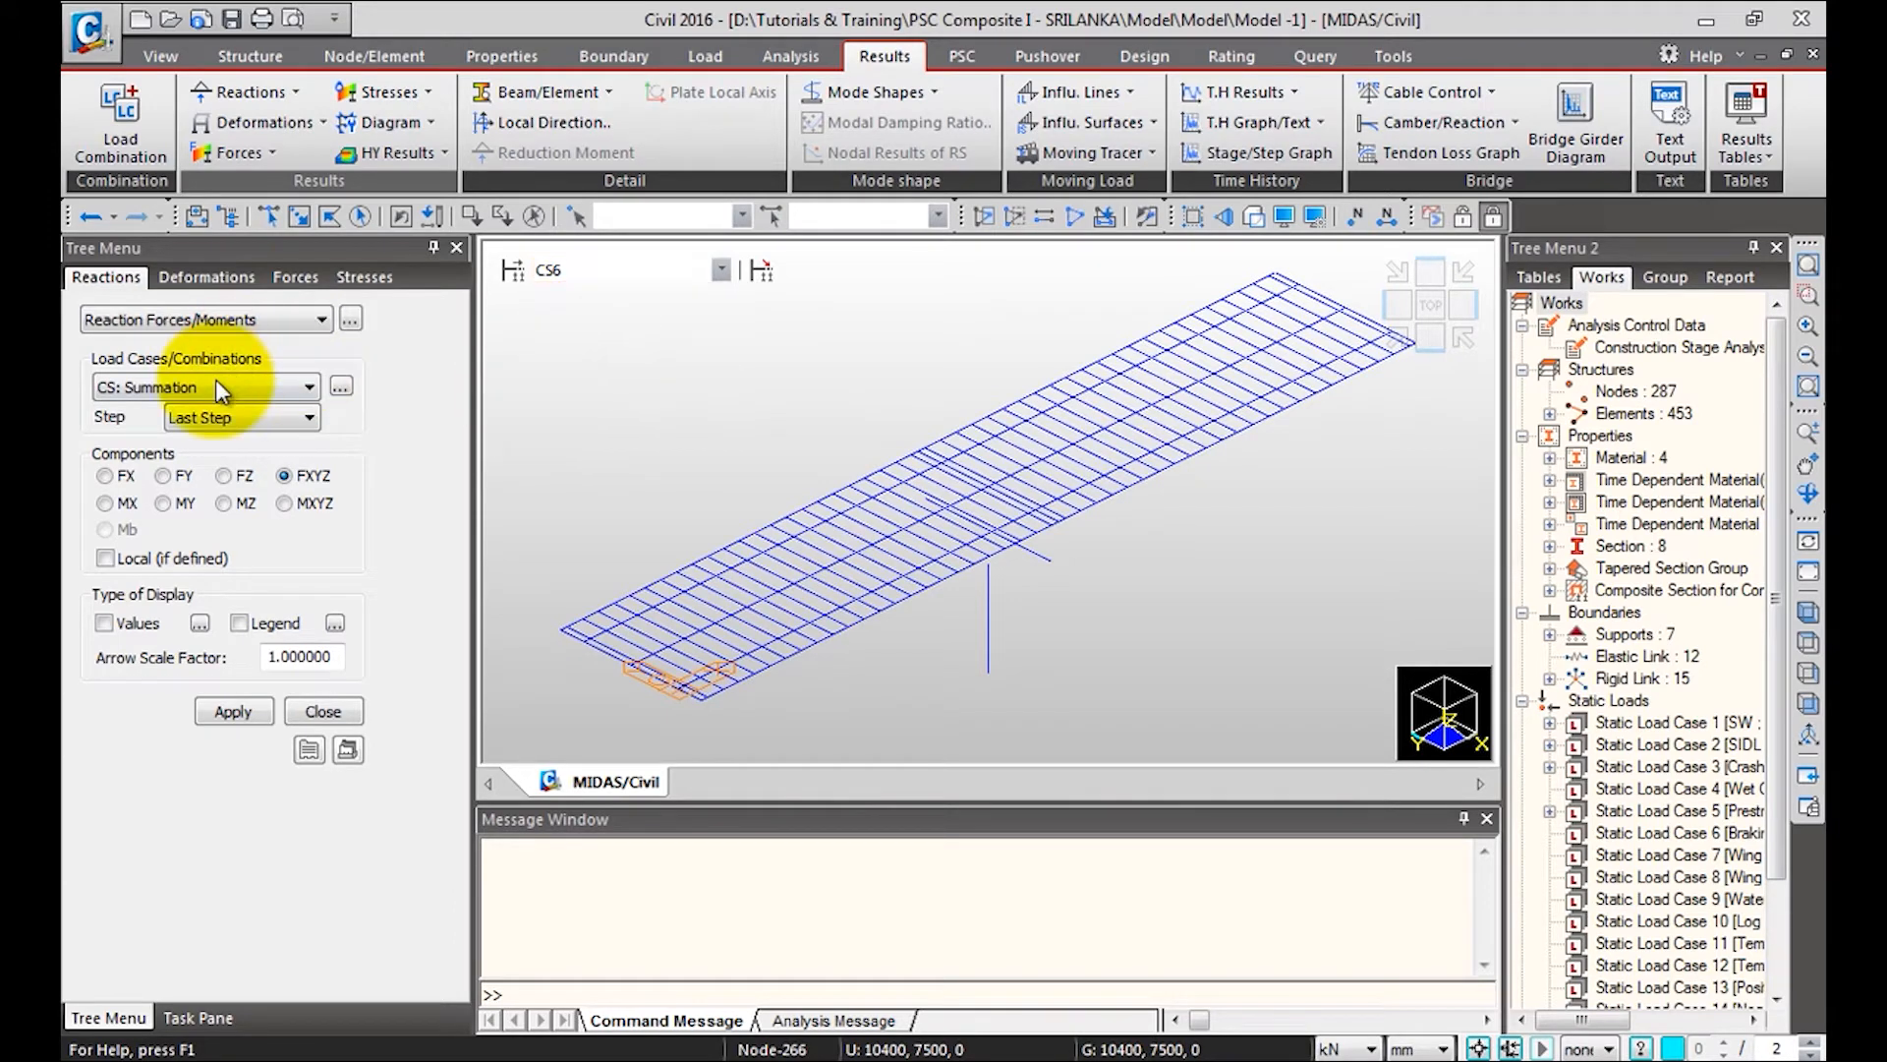
click(239, 385)
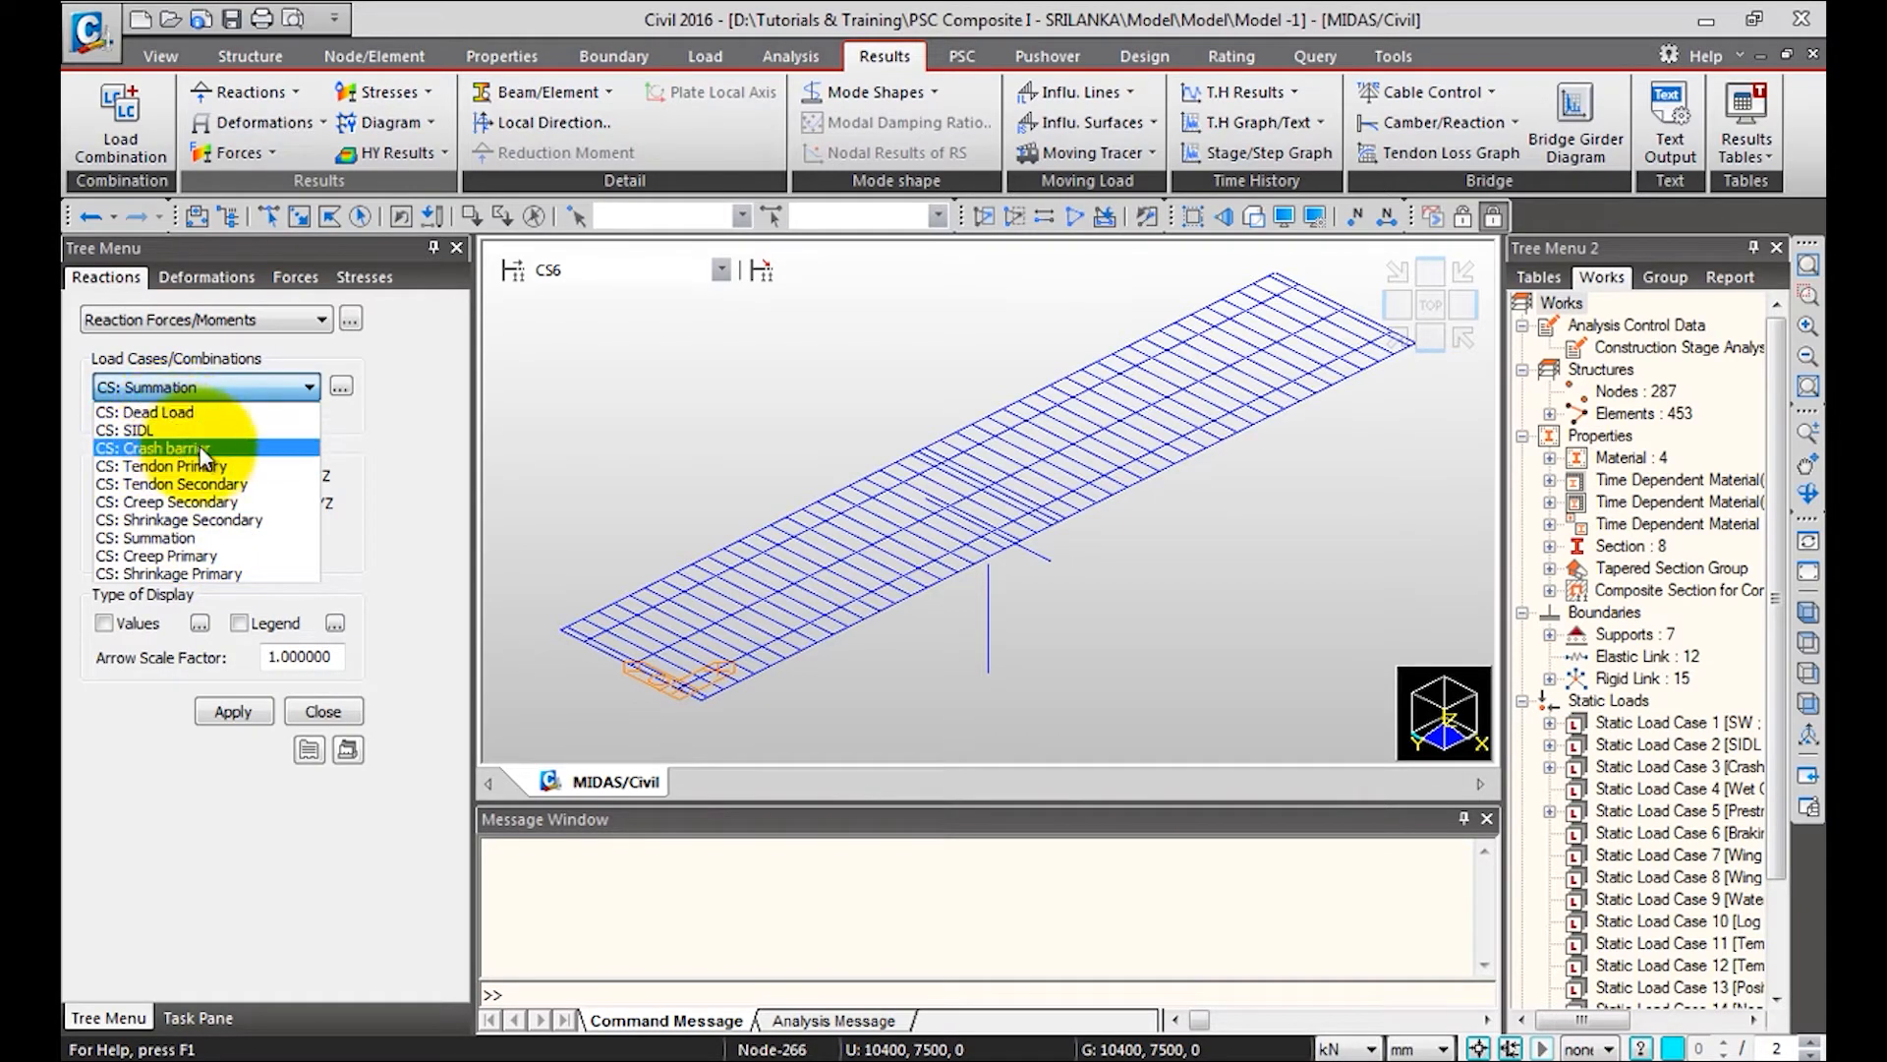
click(204, 539)
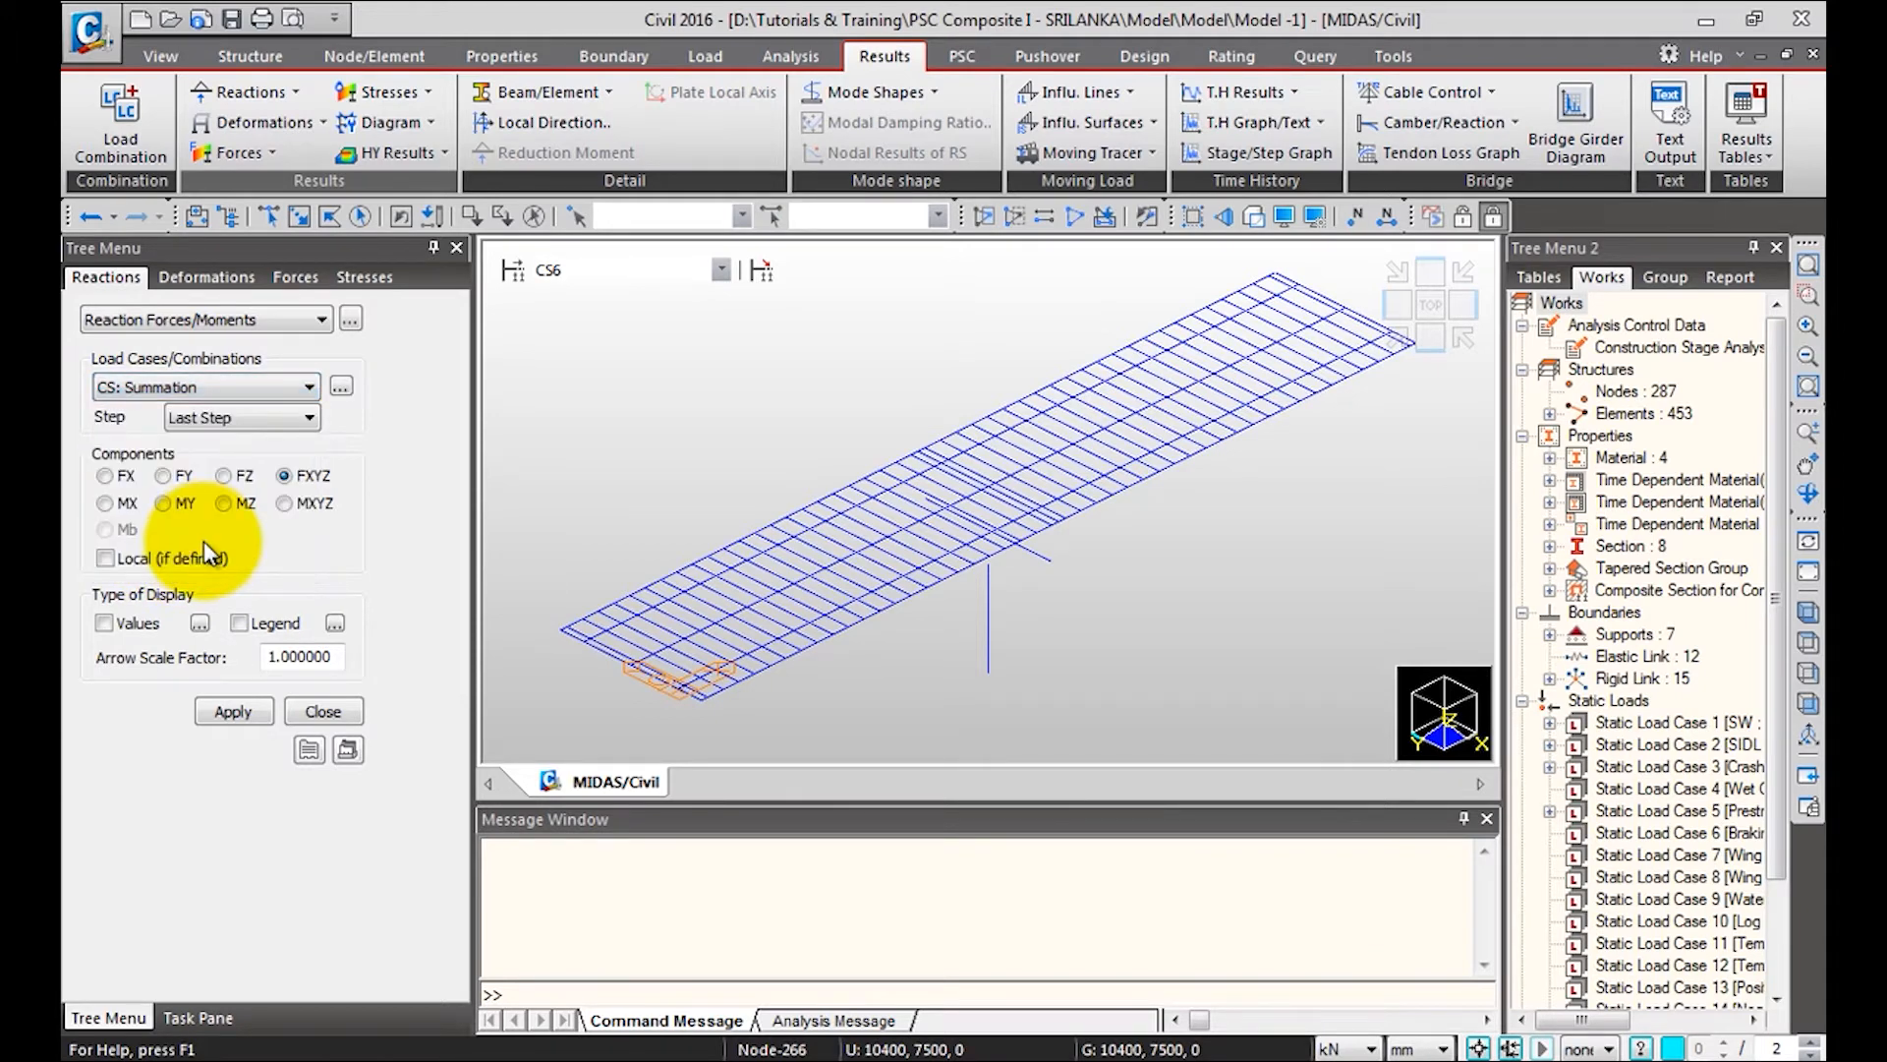
Display the vertical FZ reactions with their values for stage CS6 at the last step
click(224, 477)
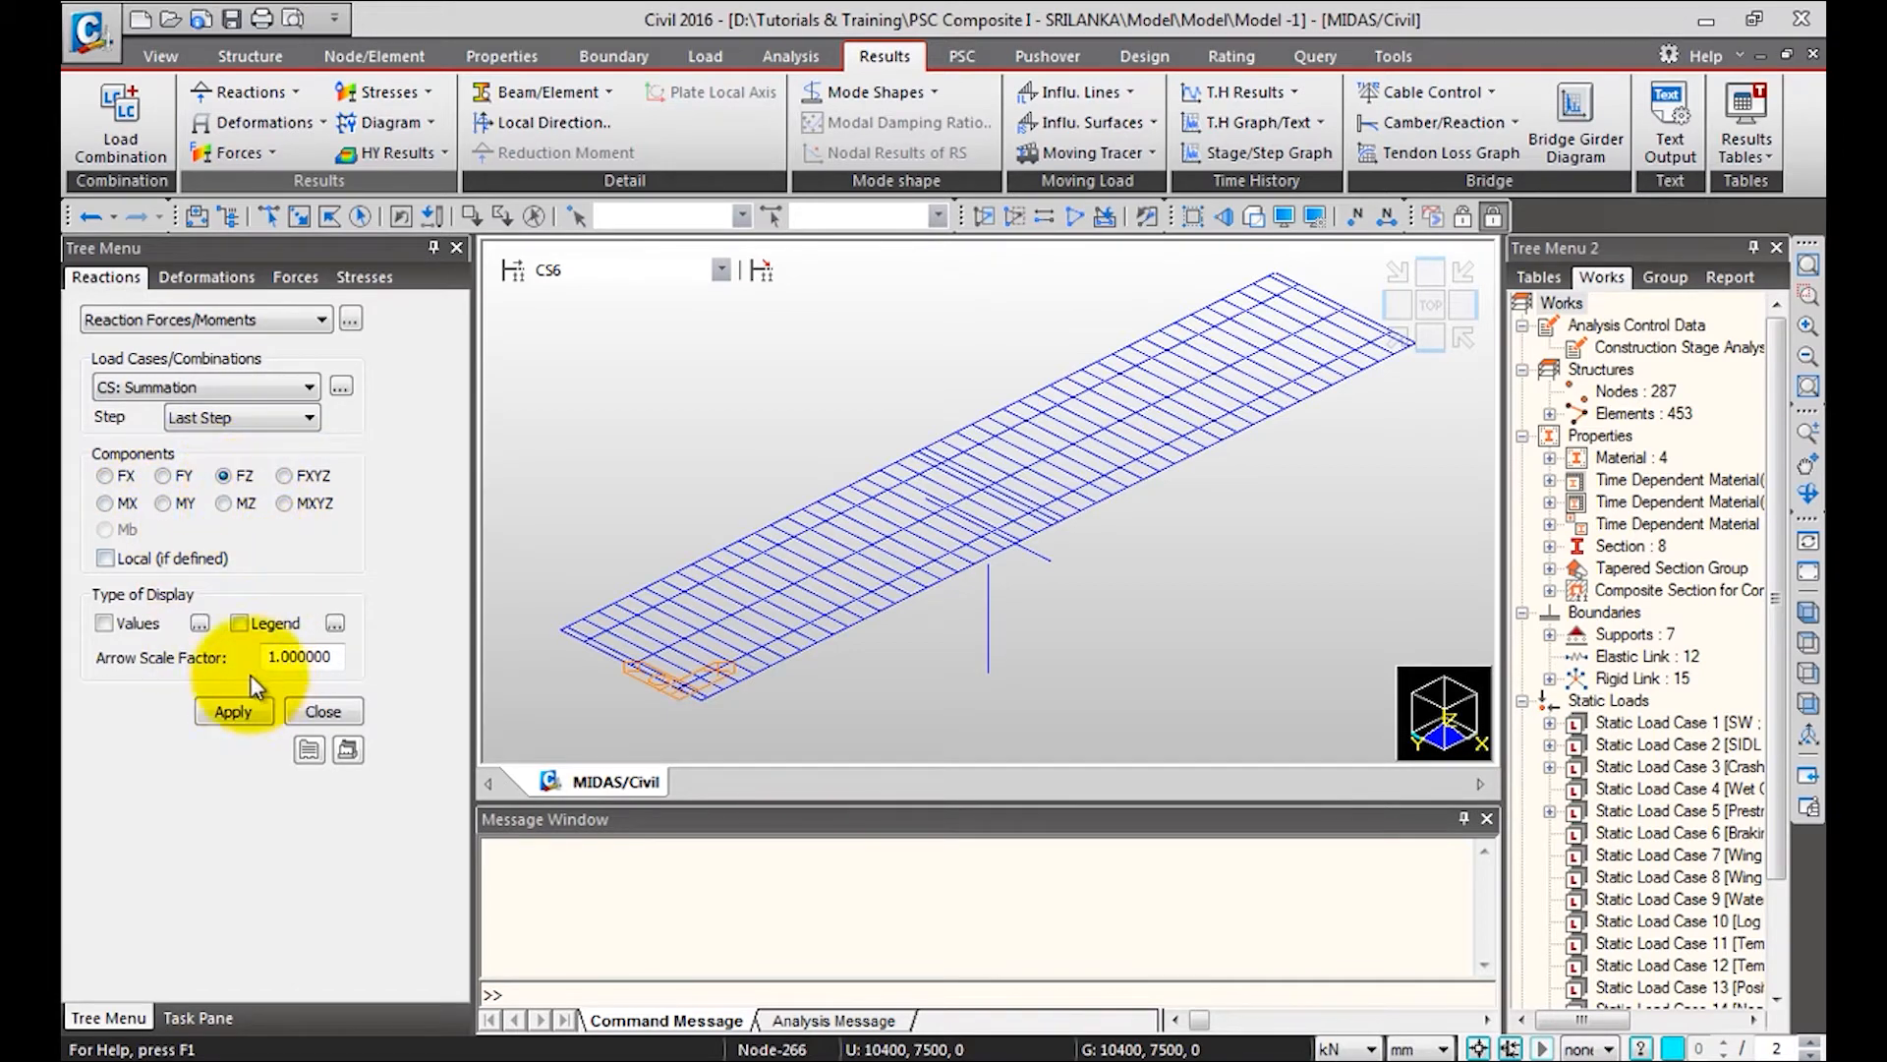
click(128, 625)
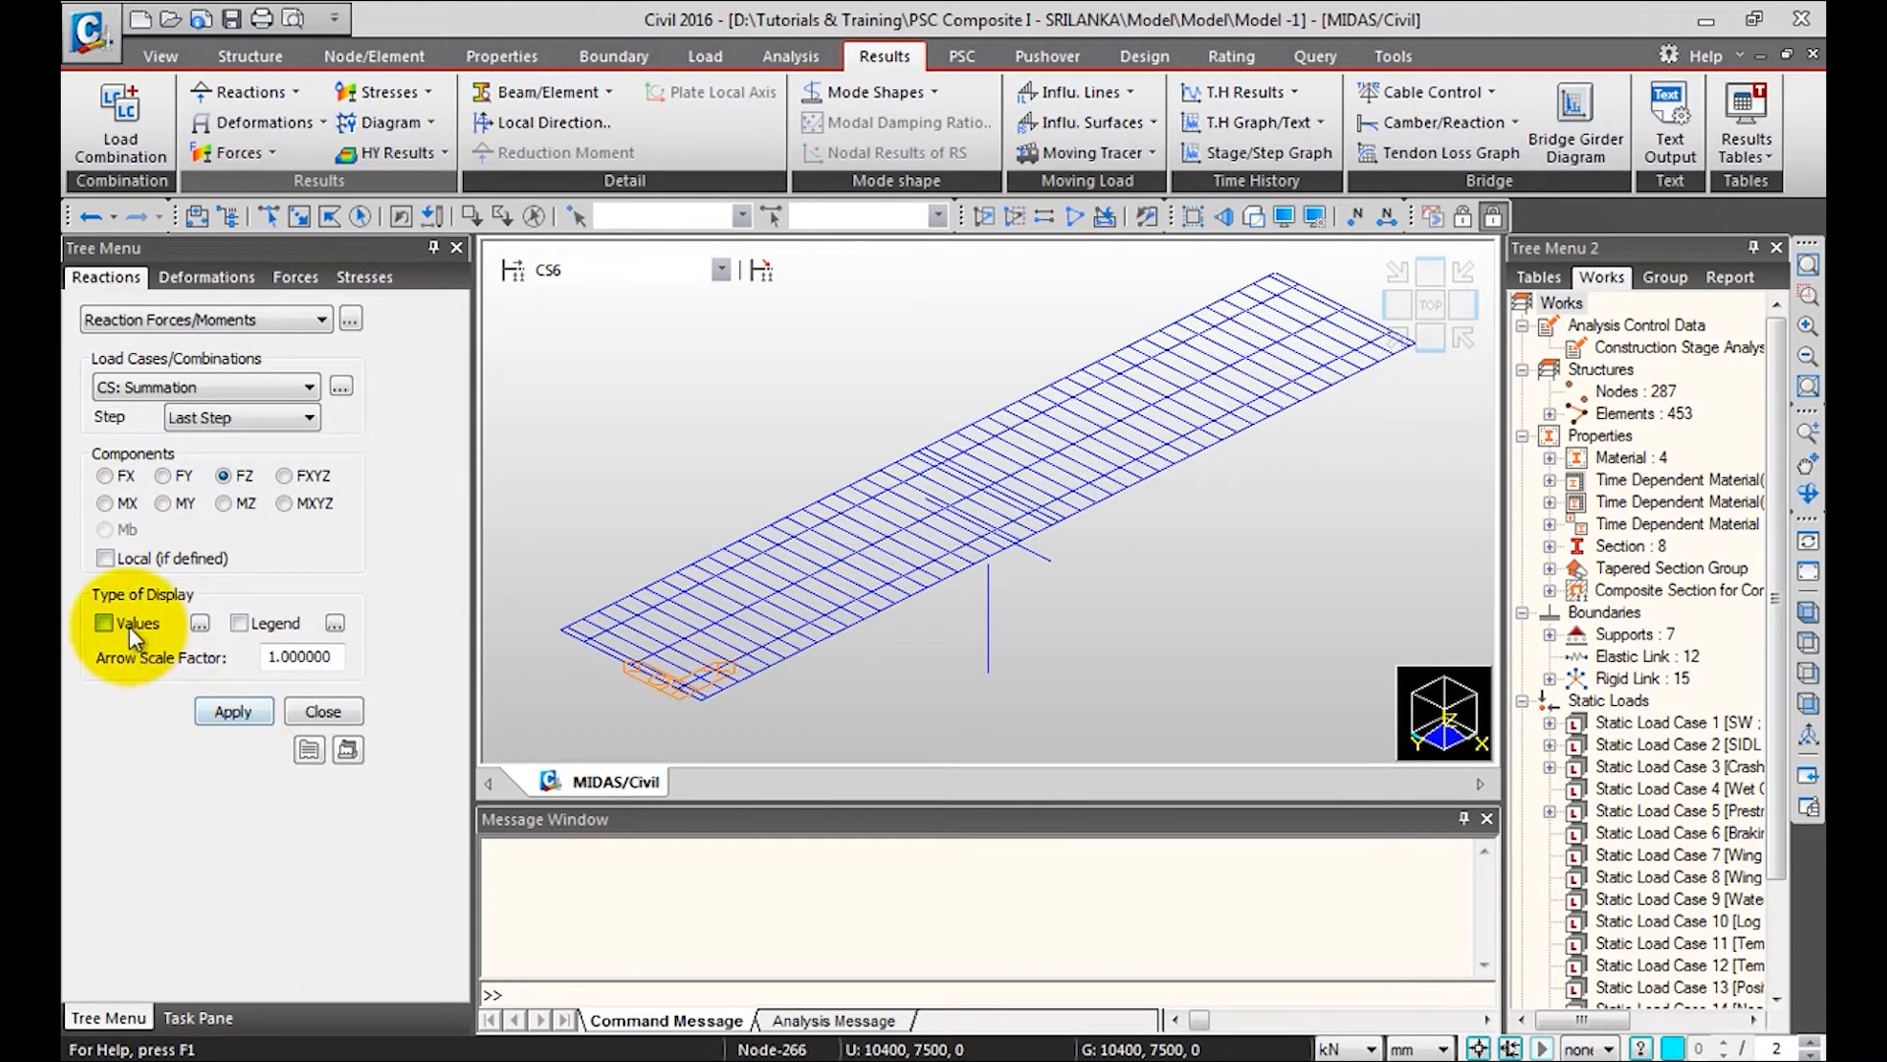
click(232, 719)
middle_drag(901, 619, 892, 596)
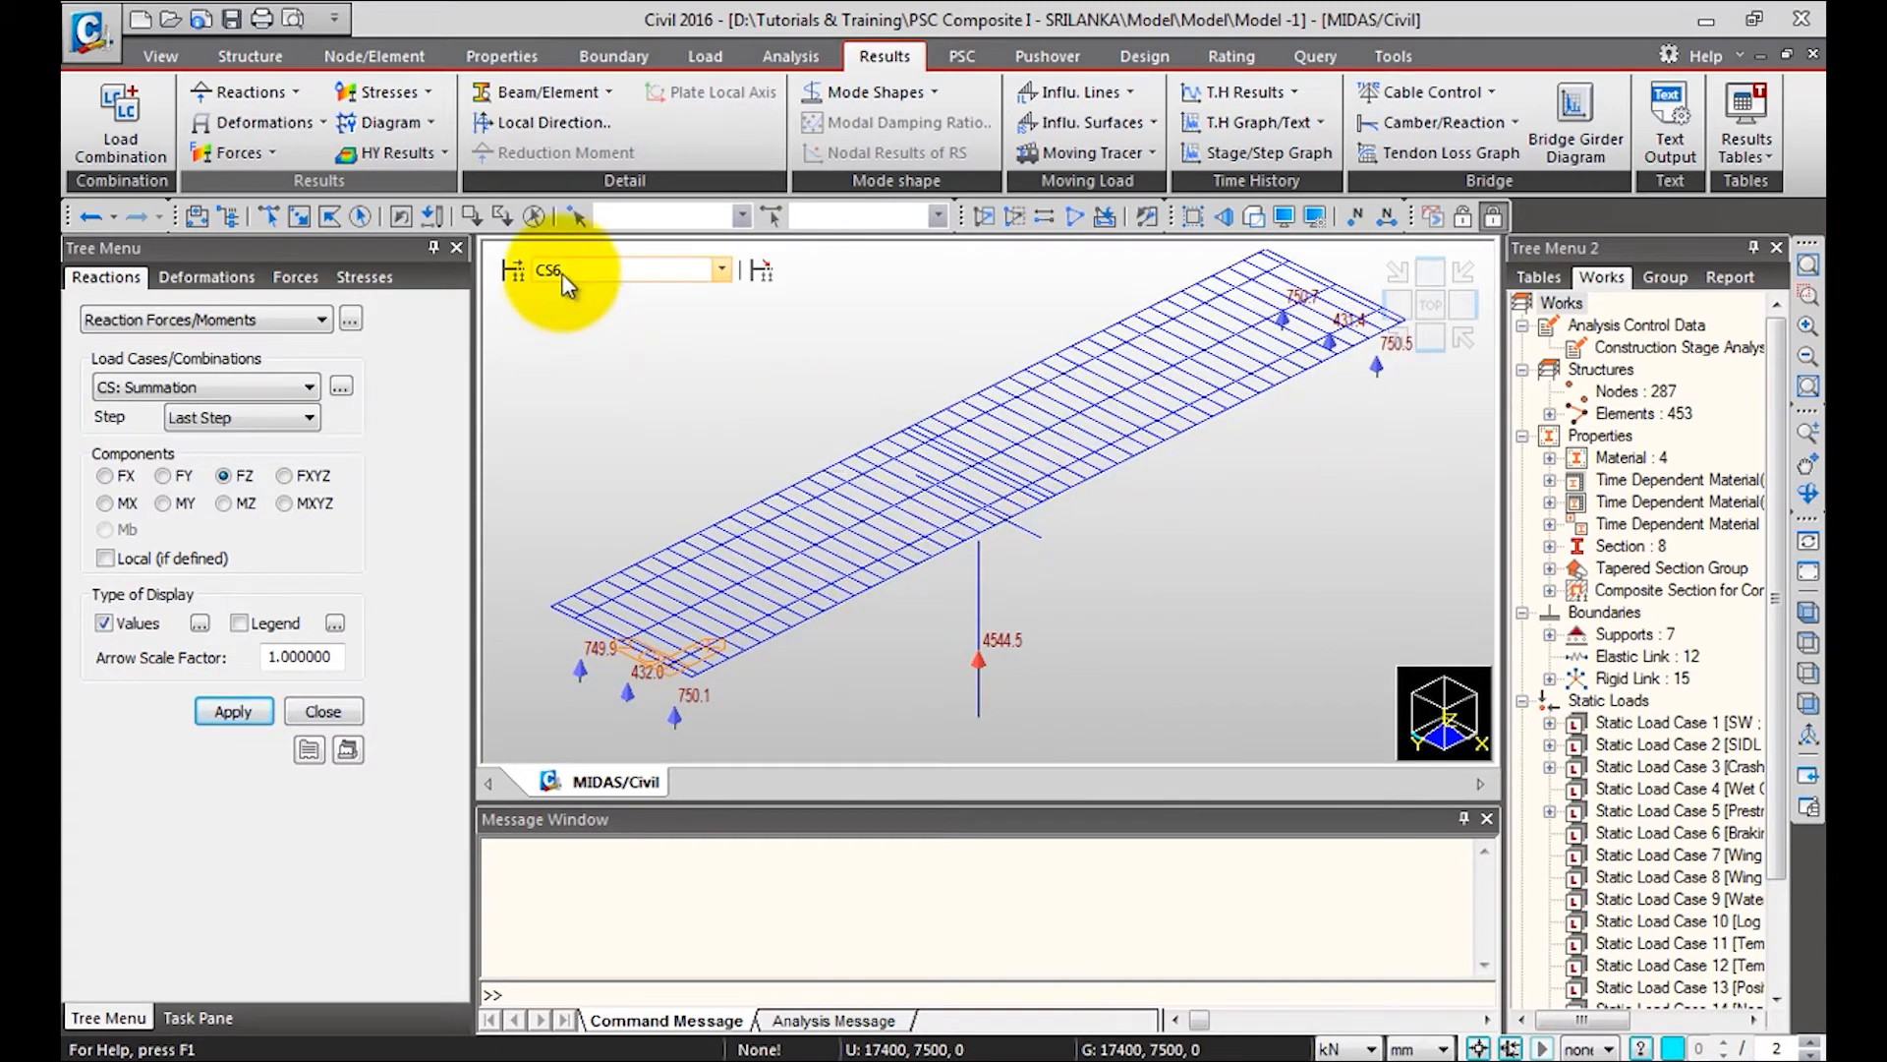
click(250, 419)
click(250, 419)
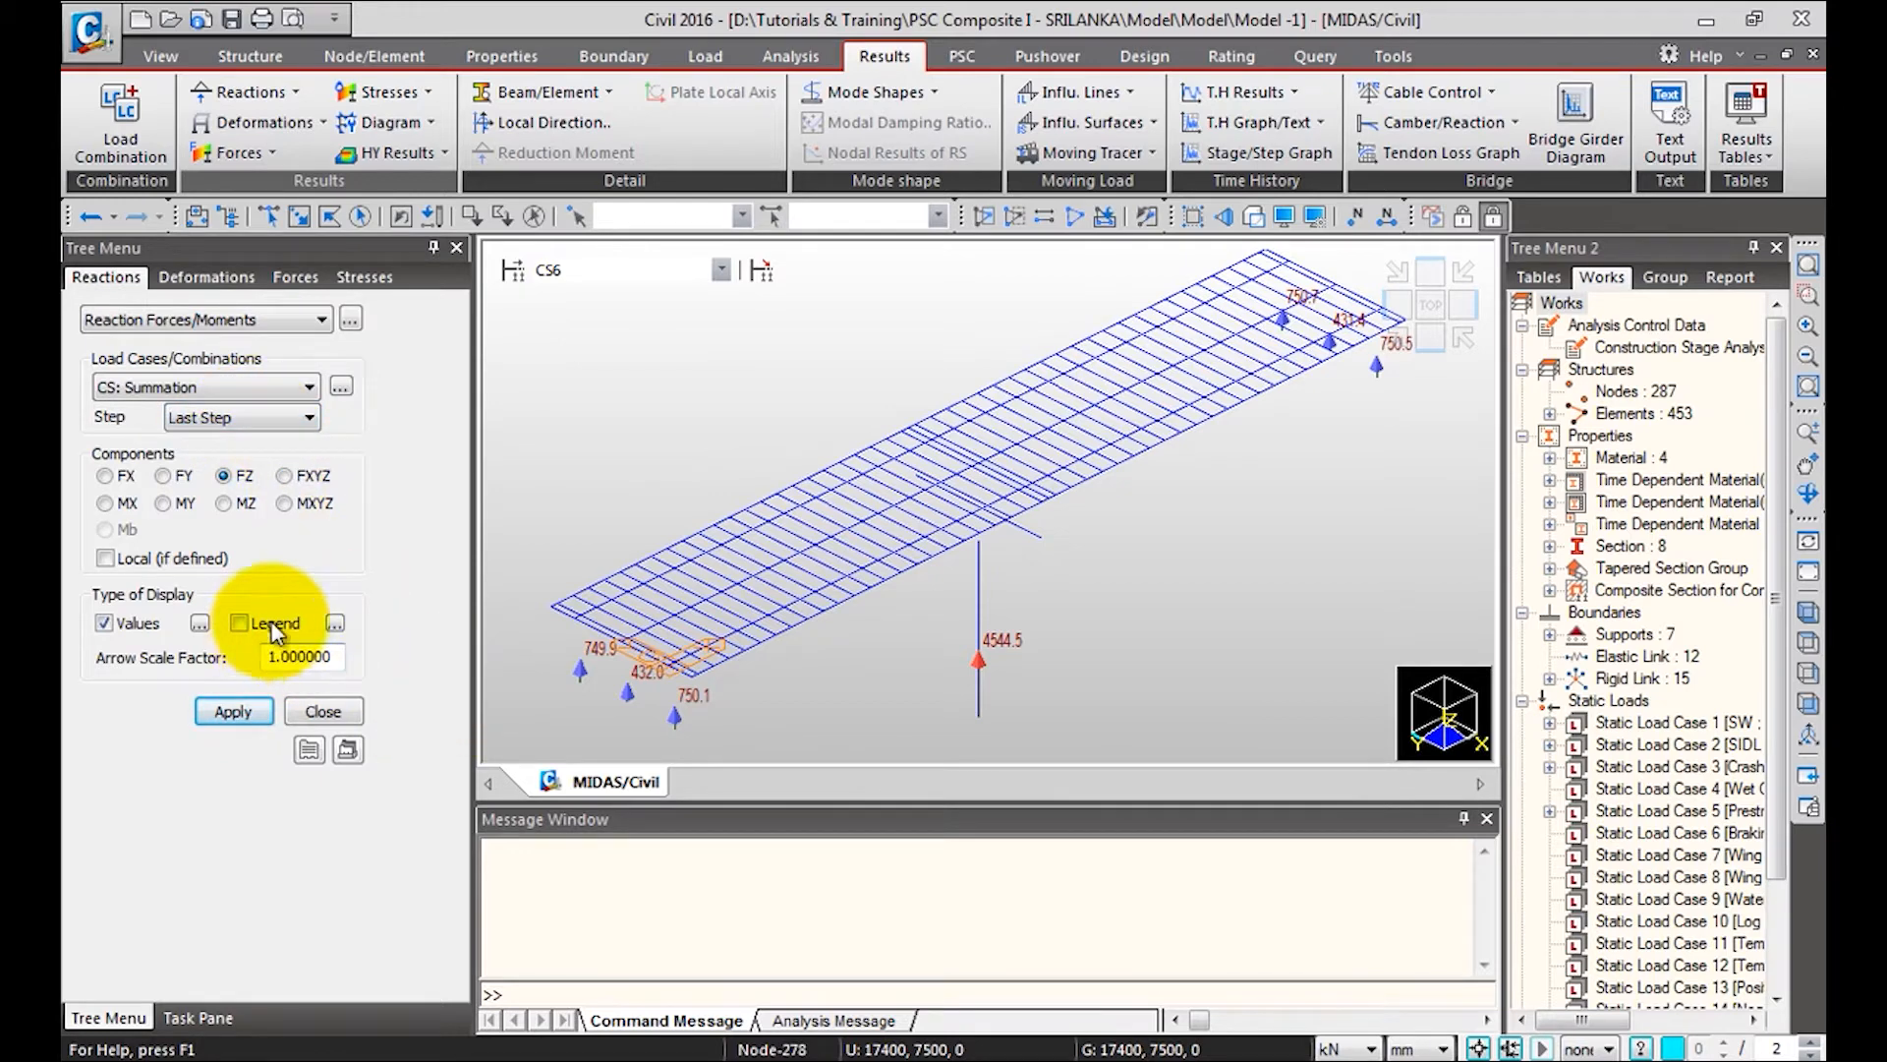
Turn on the reaction legend and set its rank value type to Fixed
click(239, 623)
click(335, 623)
click(978, 530)
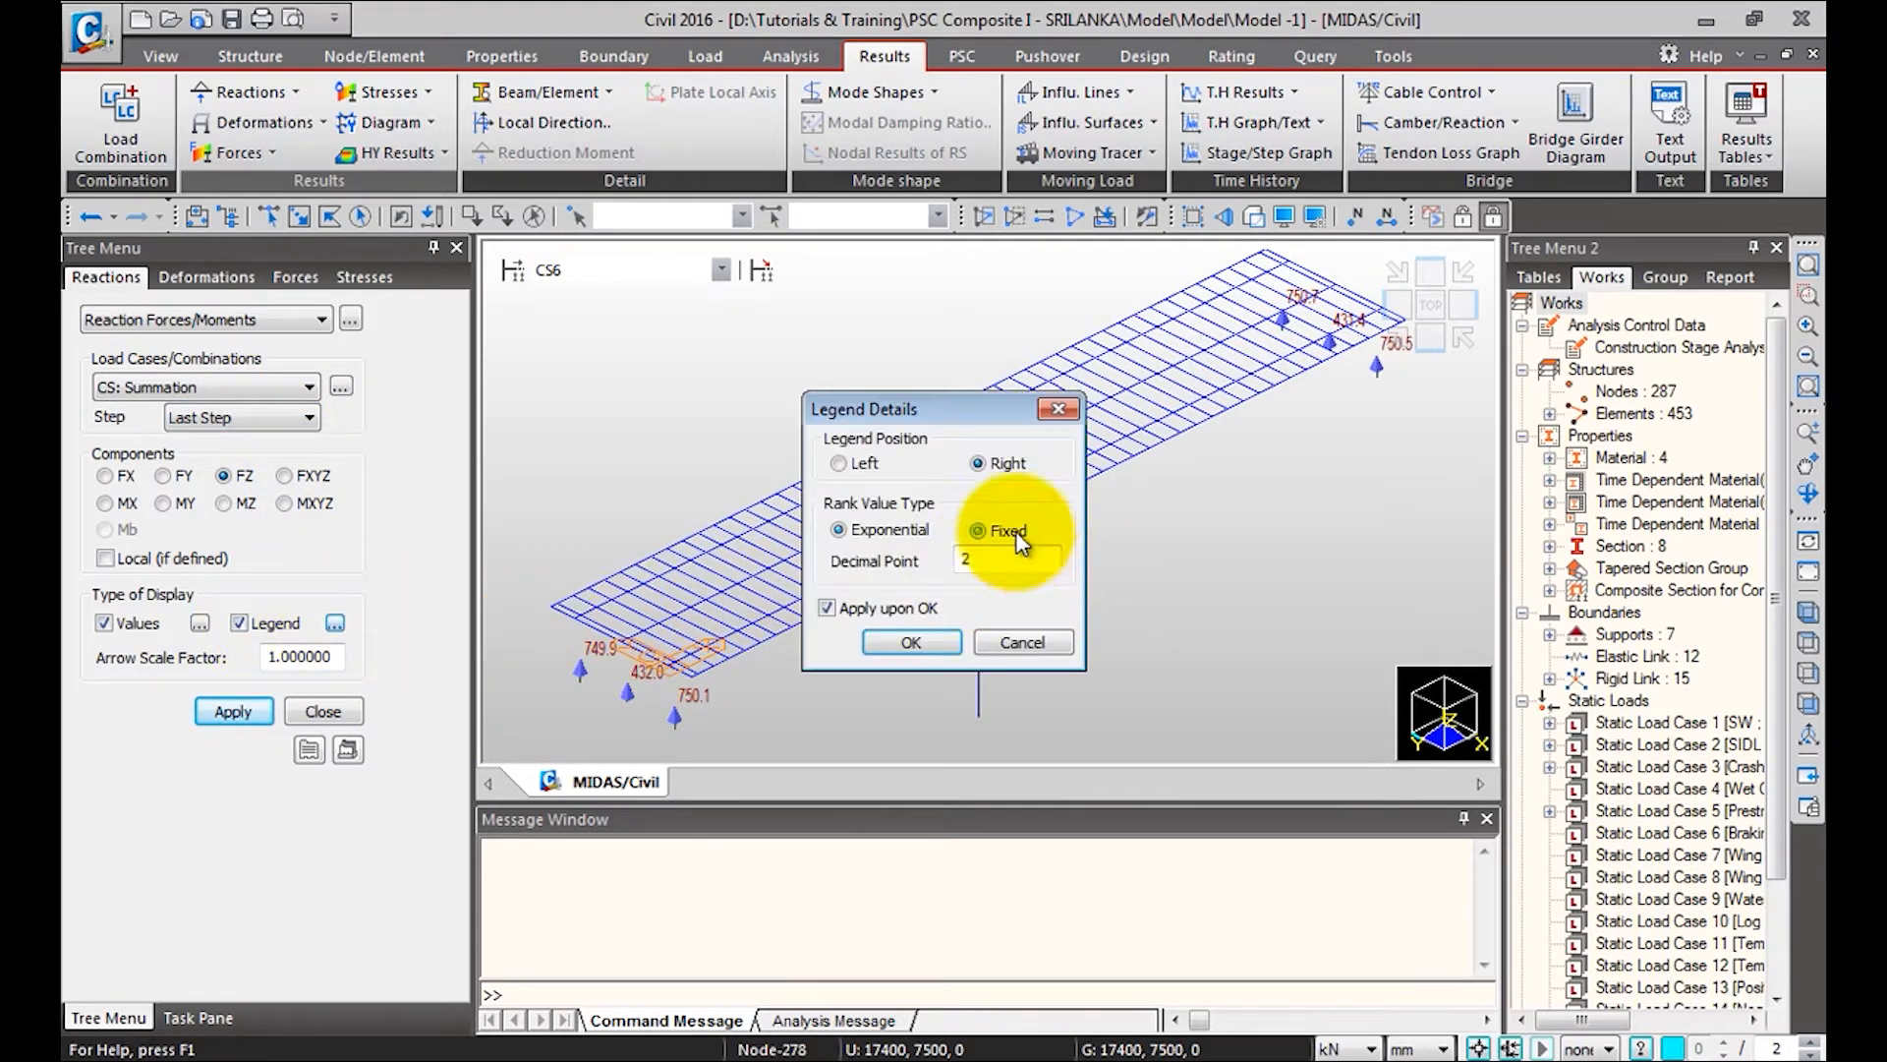
click(911, 642)
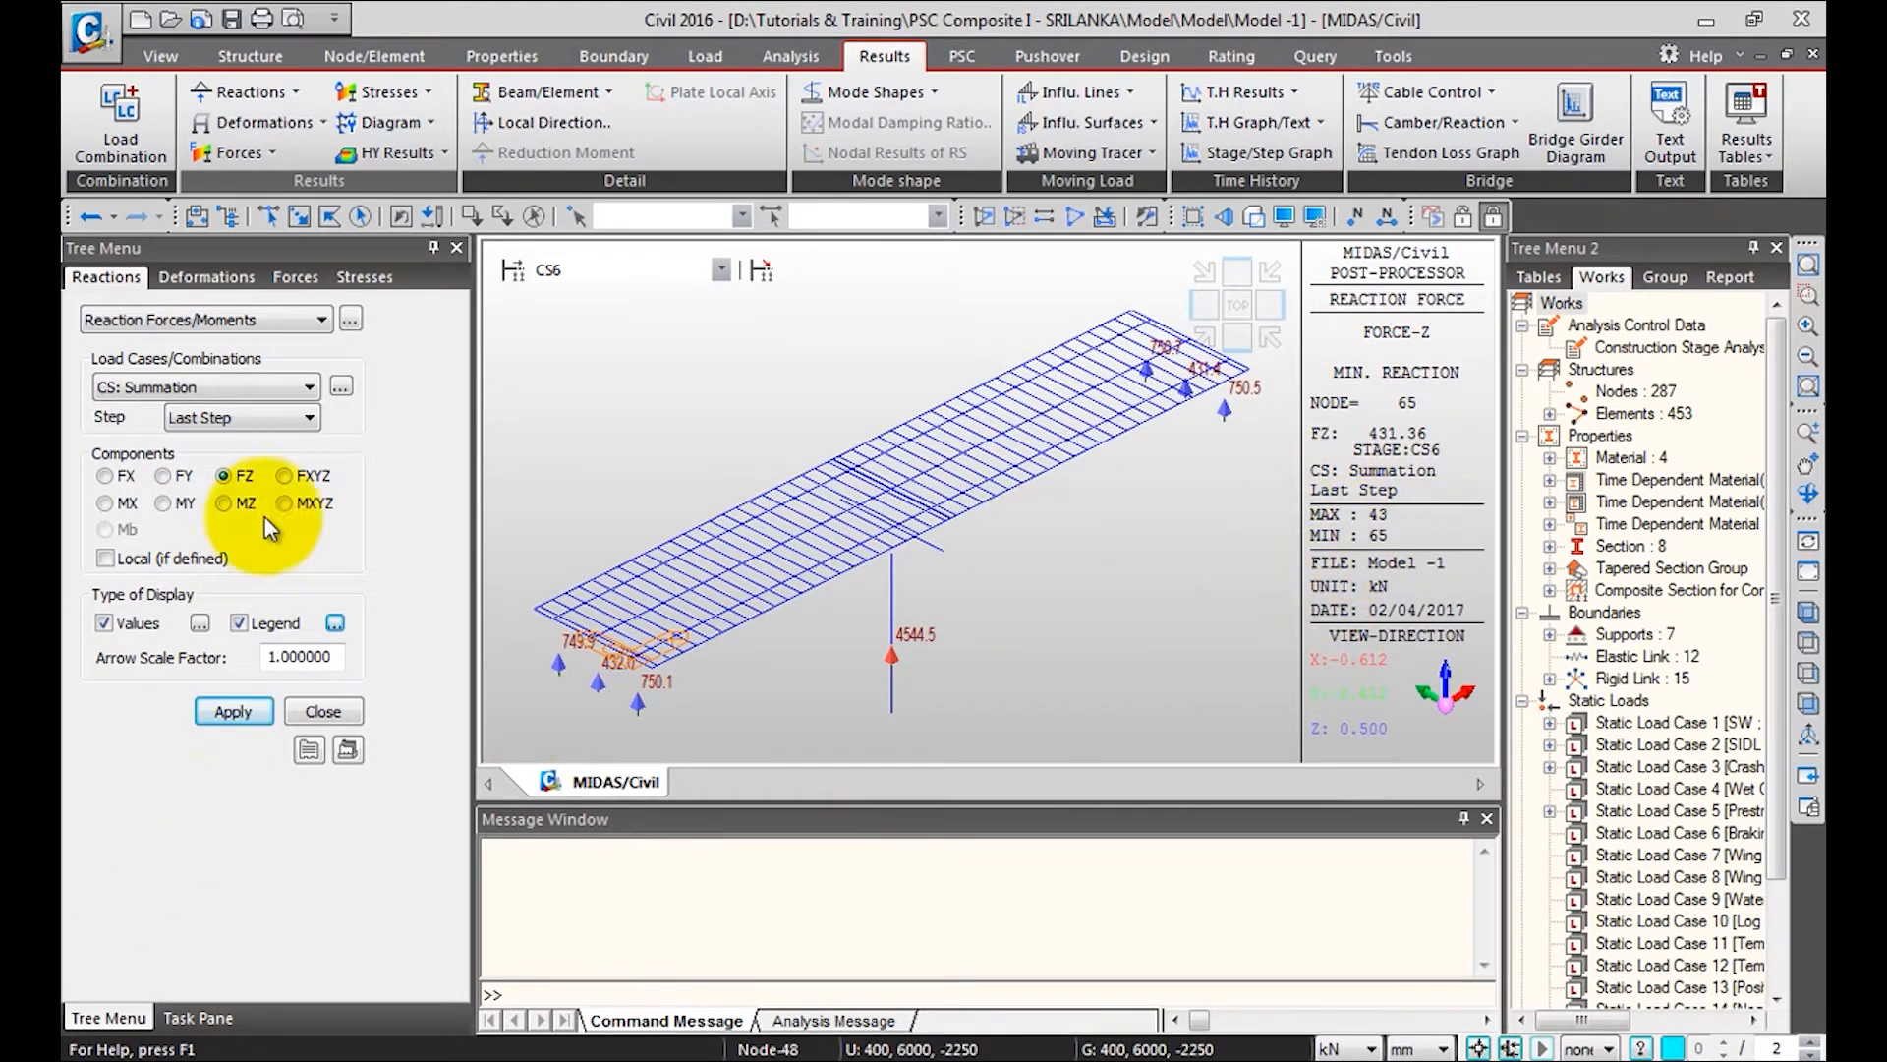
View the FZ reactions at construction stage CS3, and return to stage CS6
click(591, 273)
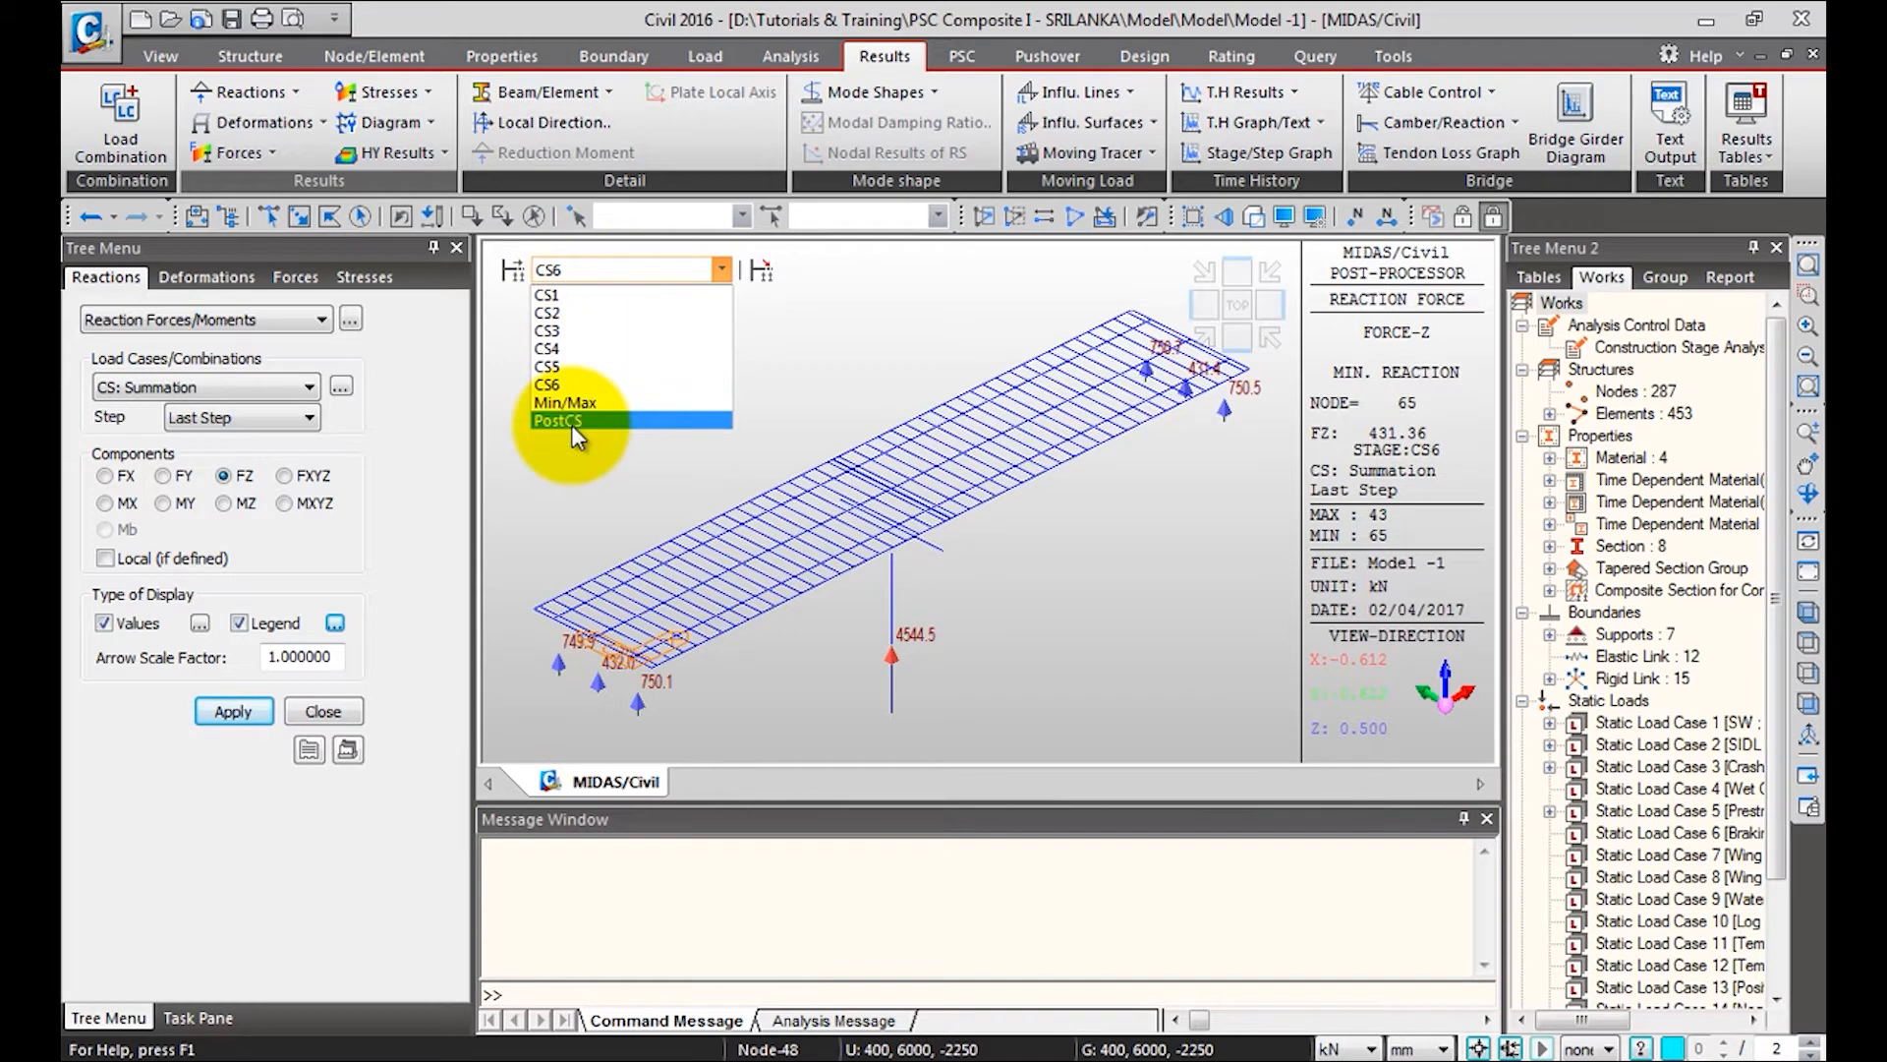
click(570, 337)
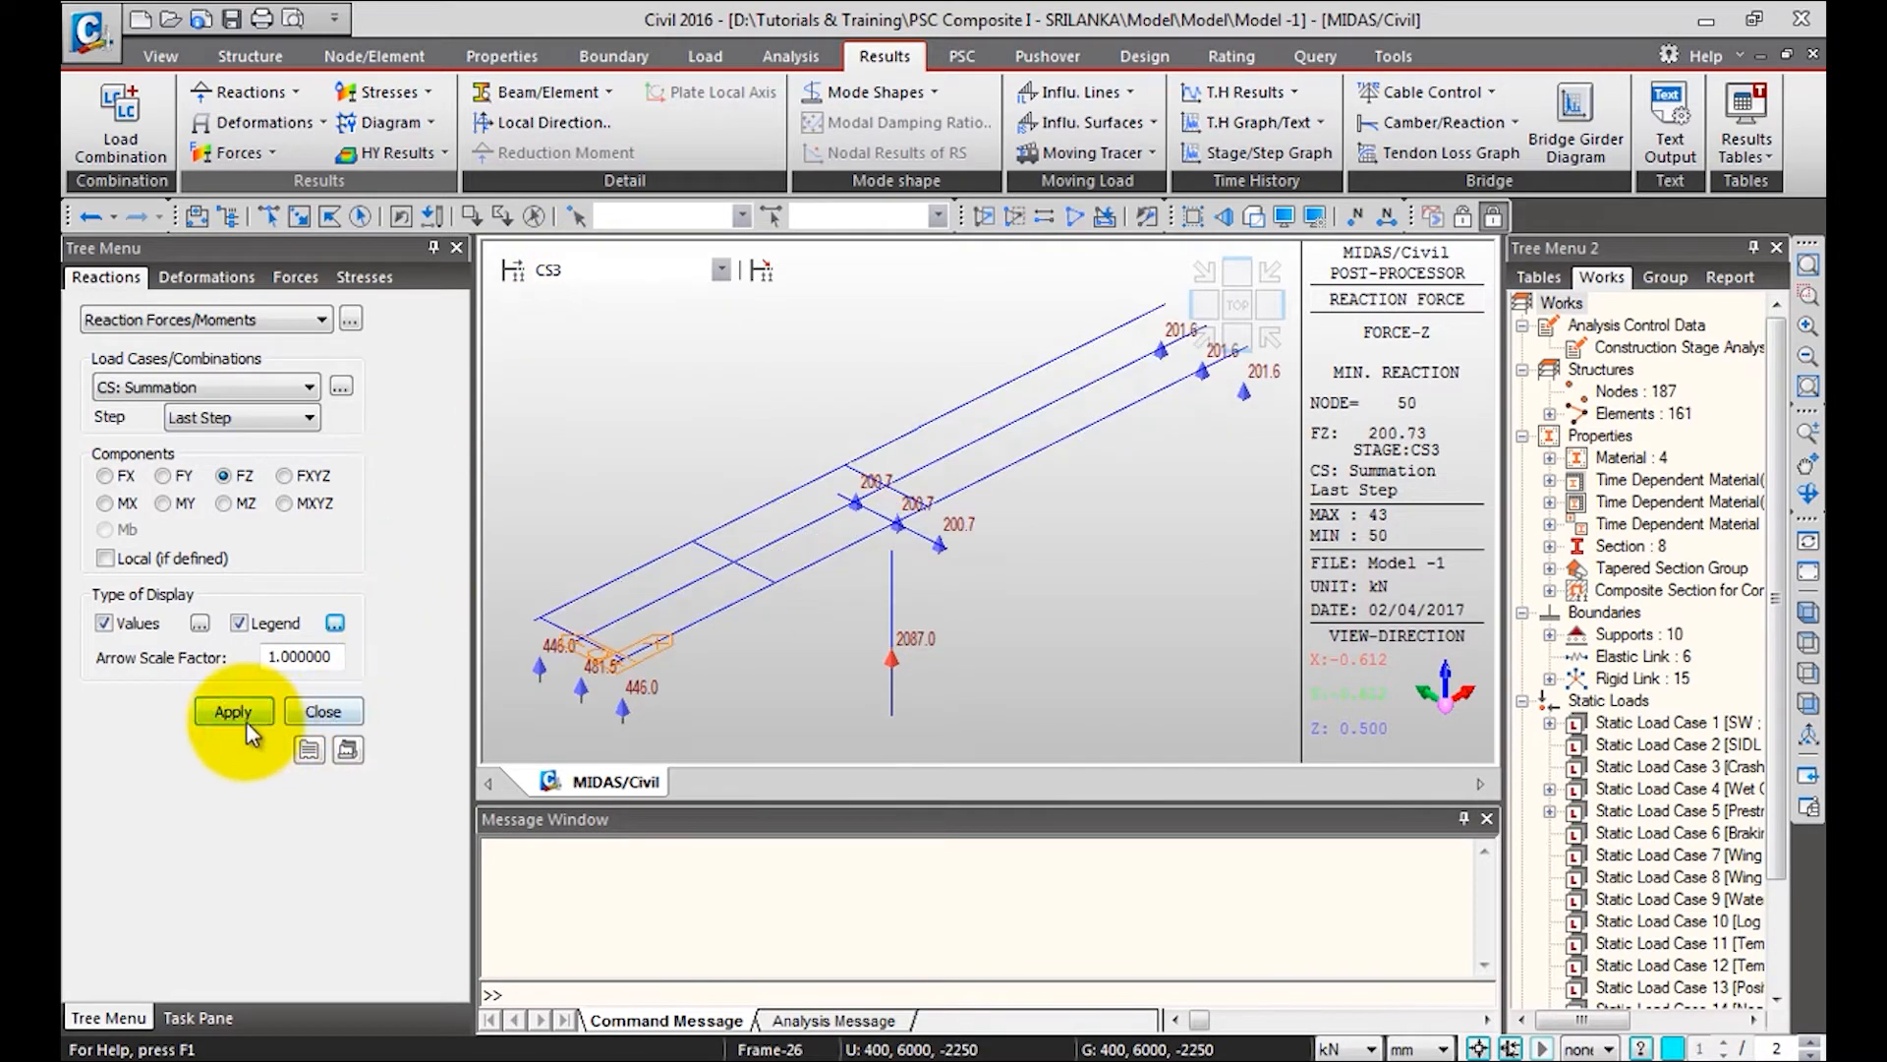
click(629, 270)
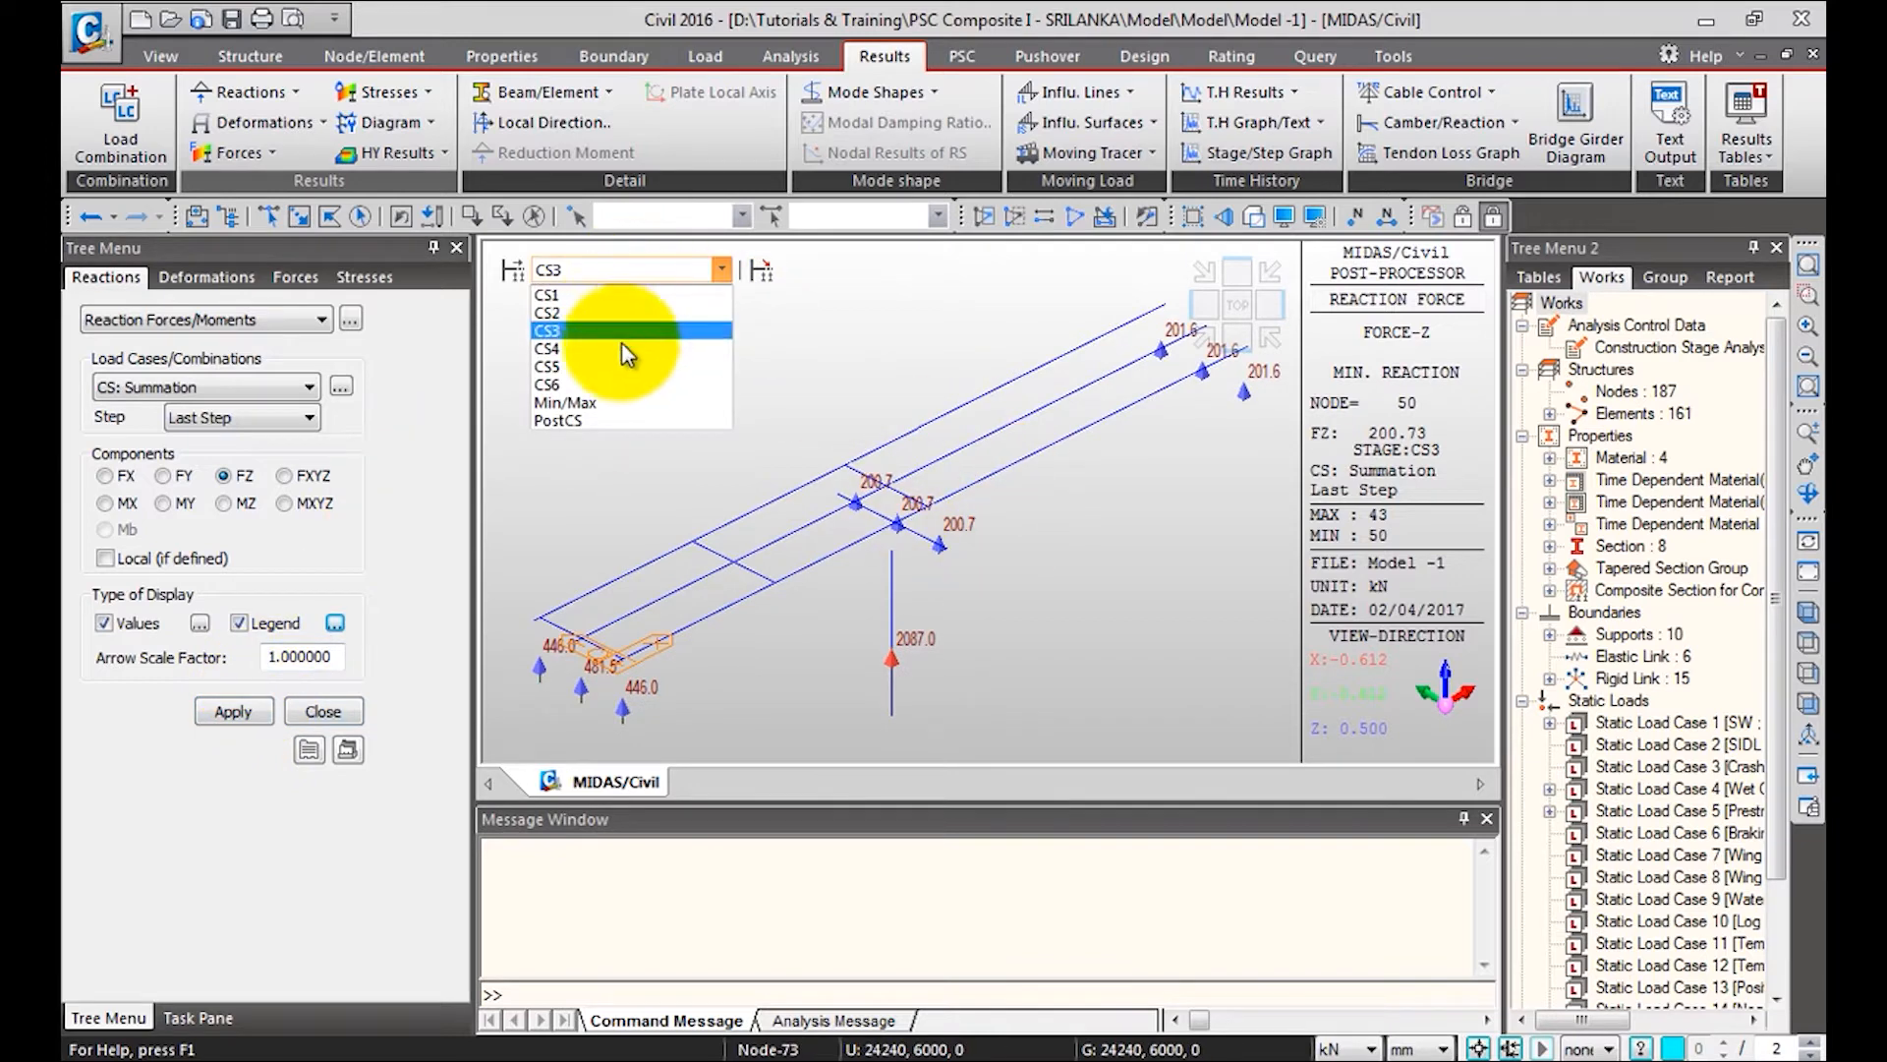
click(585, 386)
Switch to the PostCS stage, show the Braking load reactions, and check which load cases and combinations are available
click(619, 271)
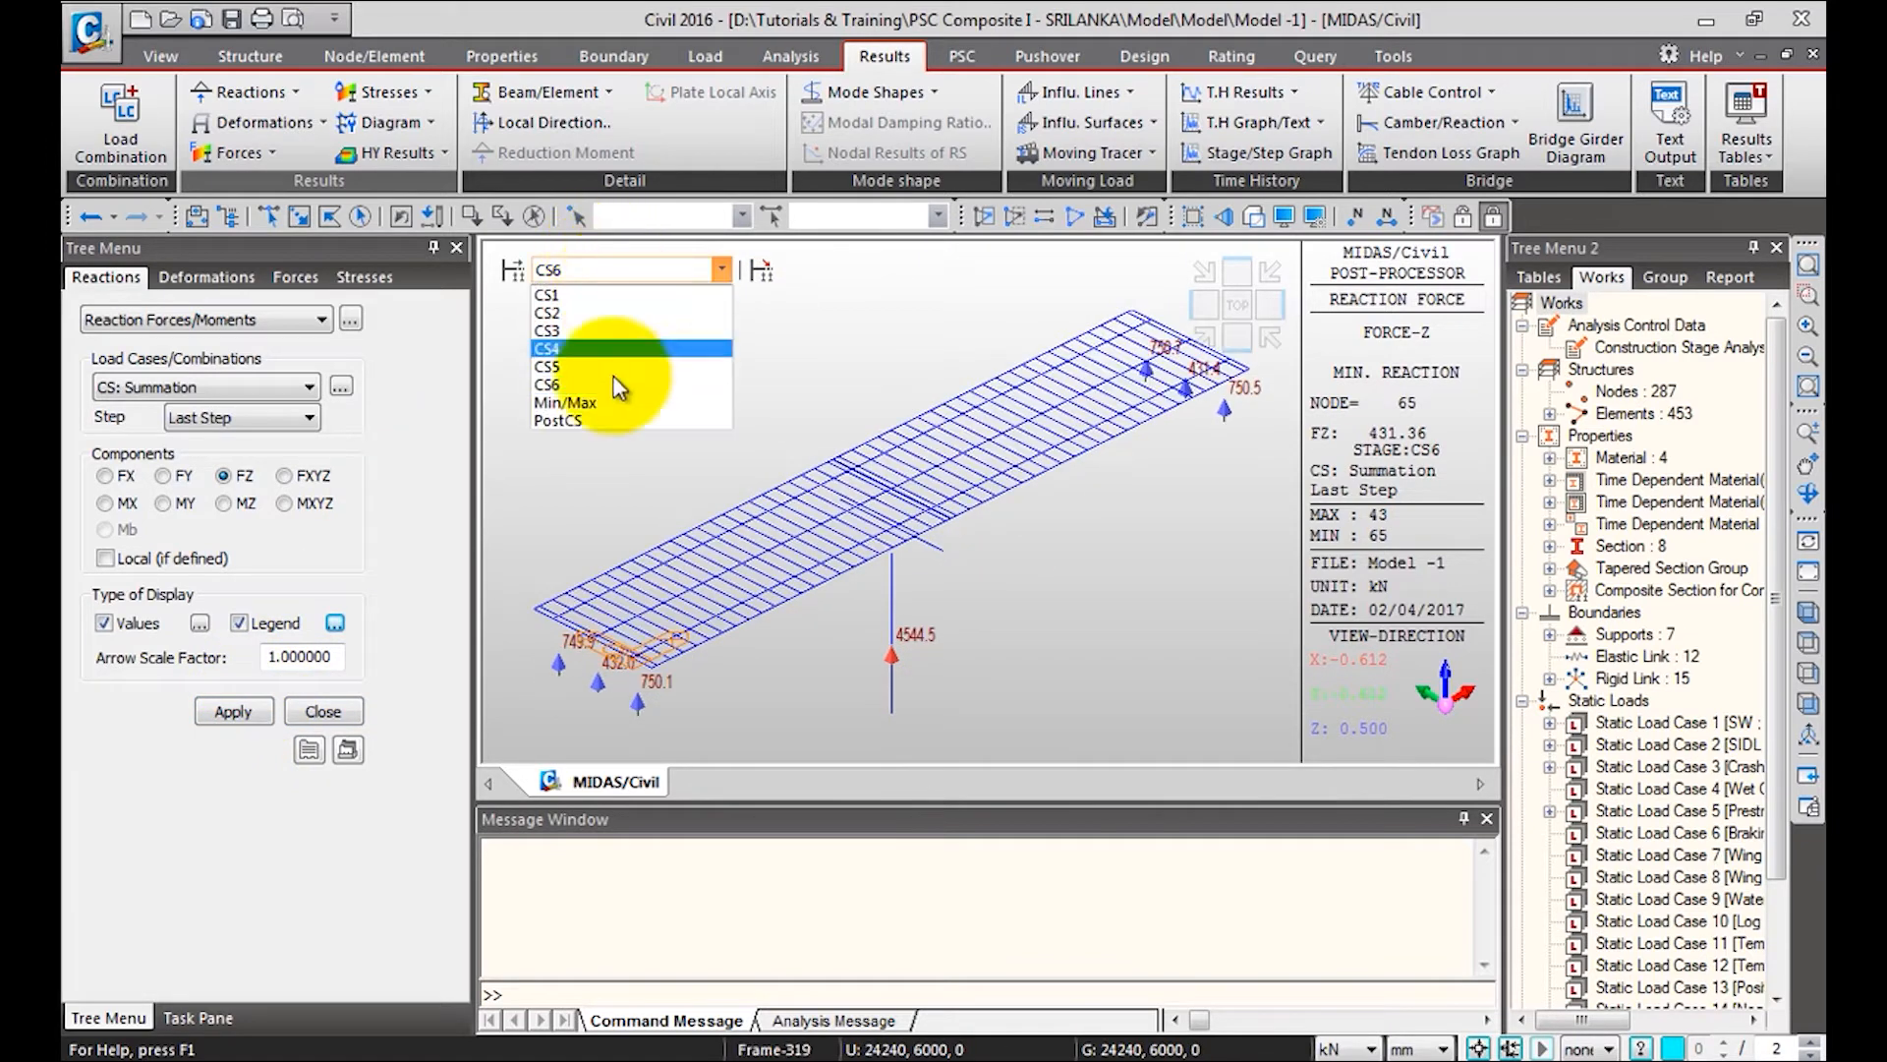
click(238, 712)
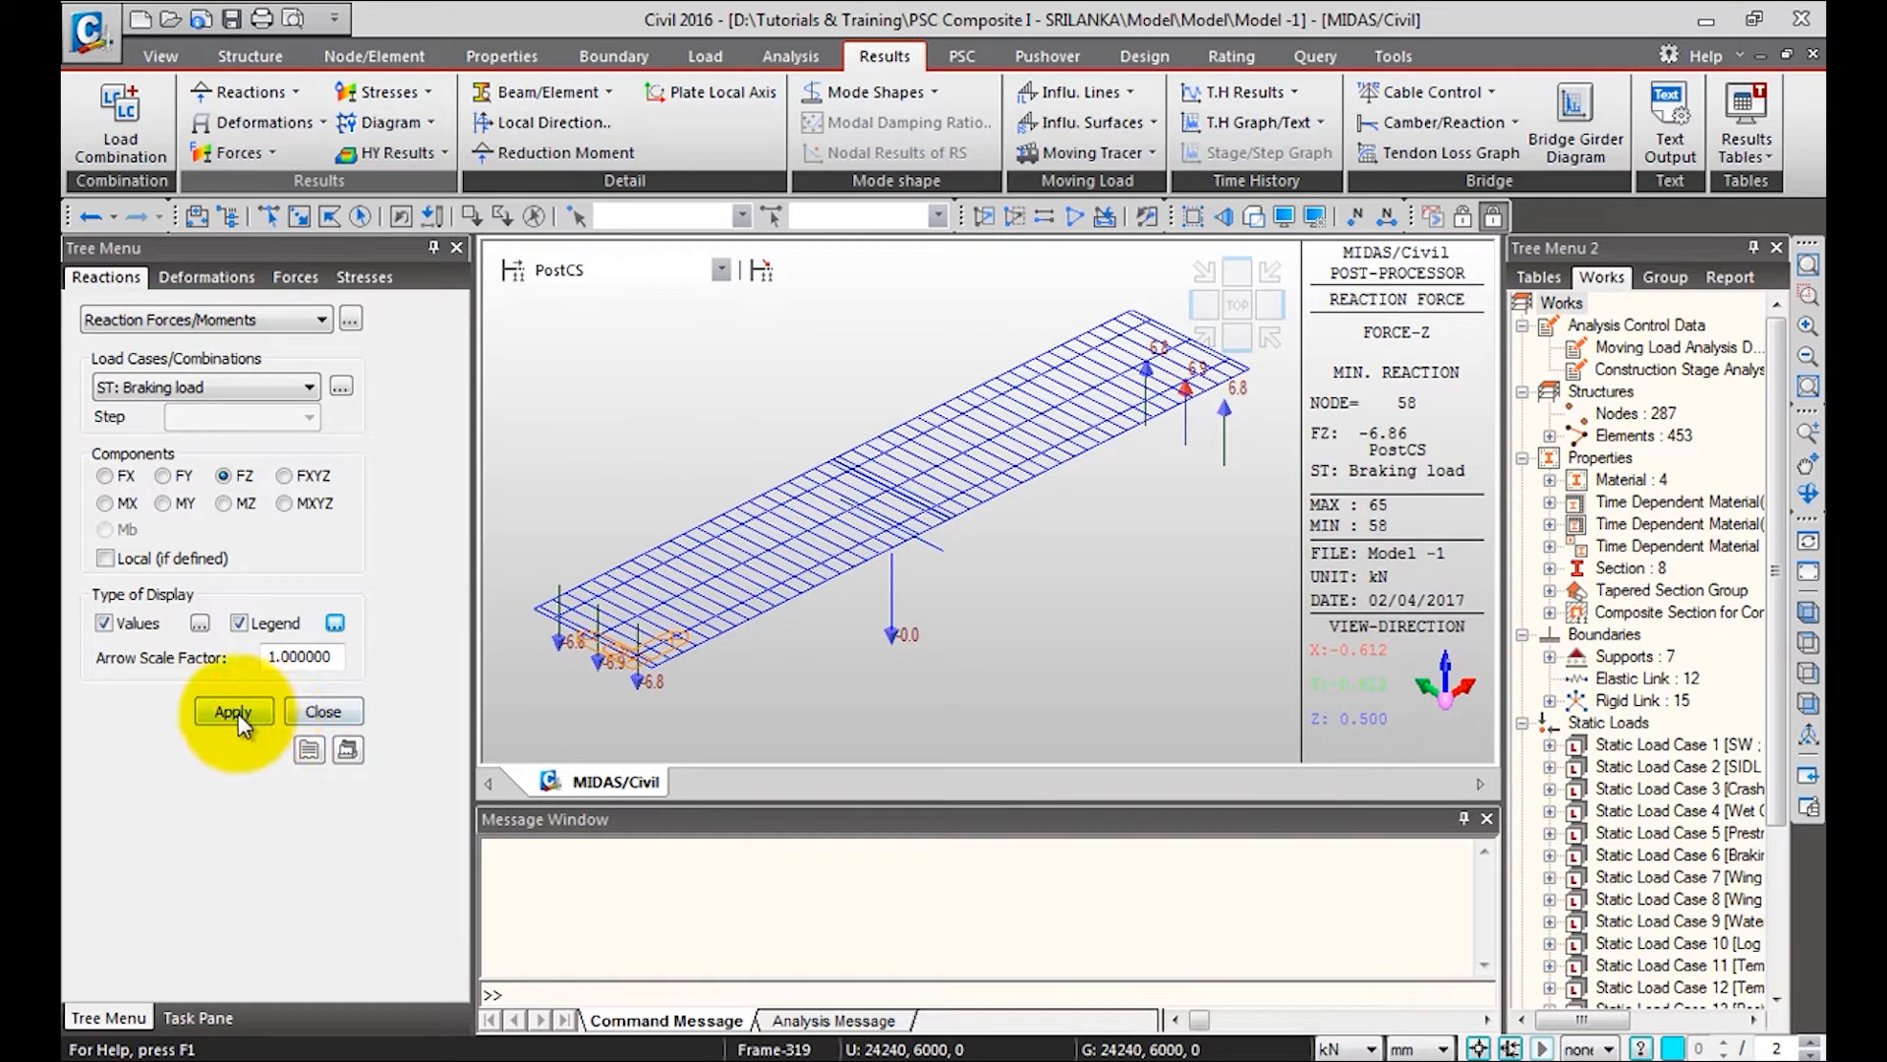
click(295, 388)
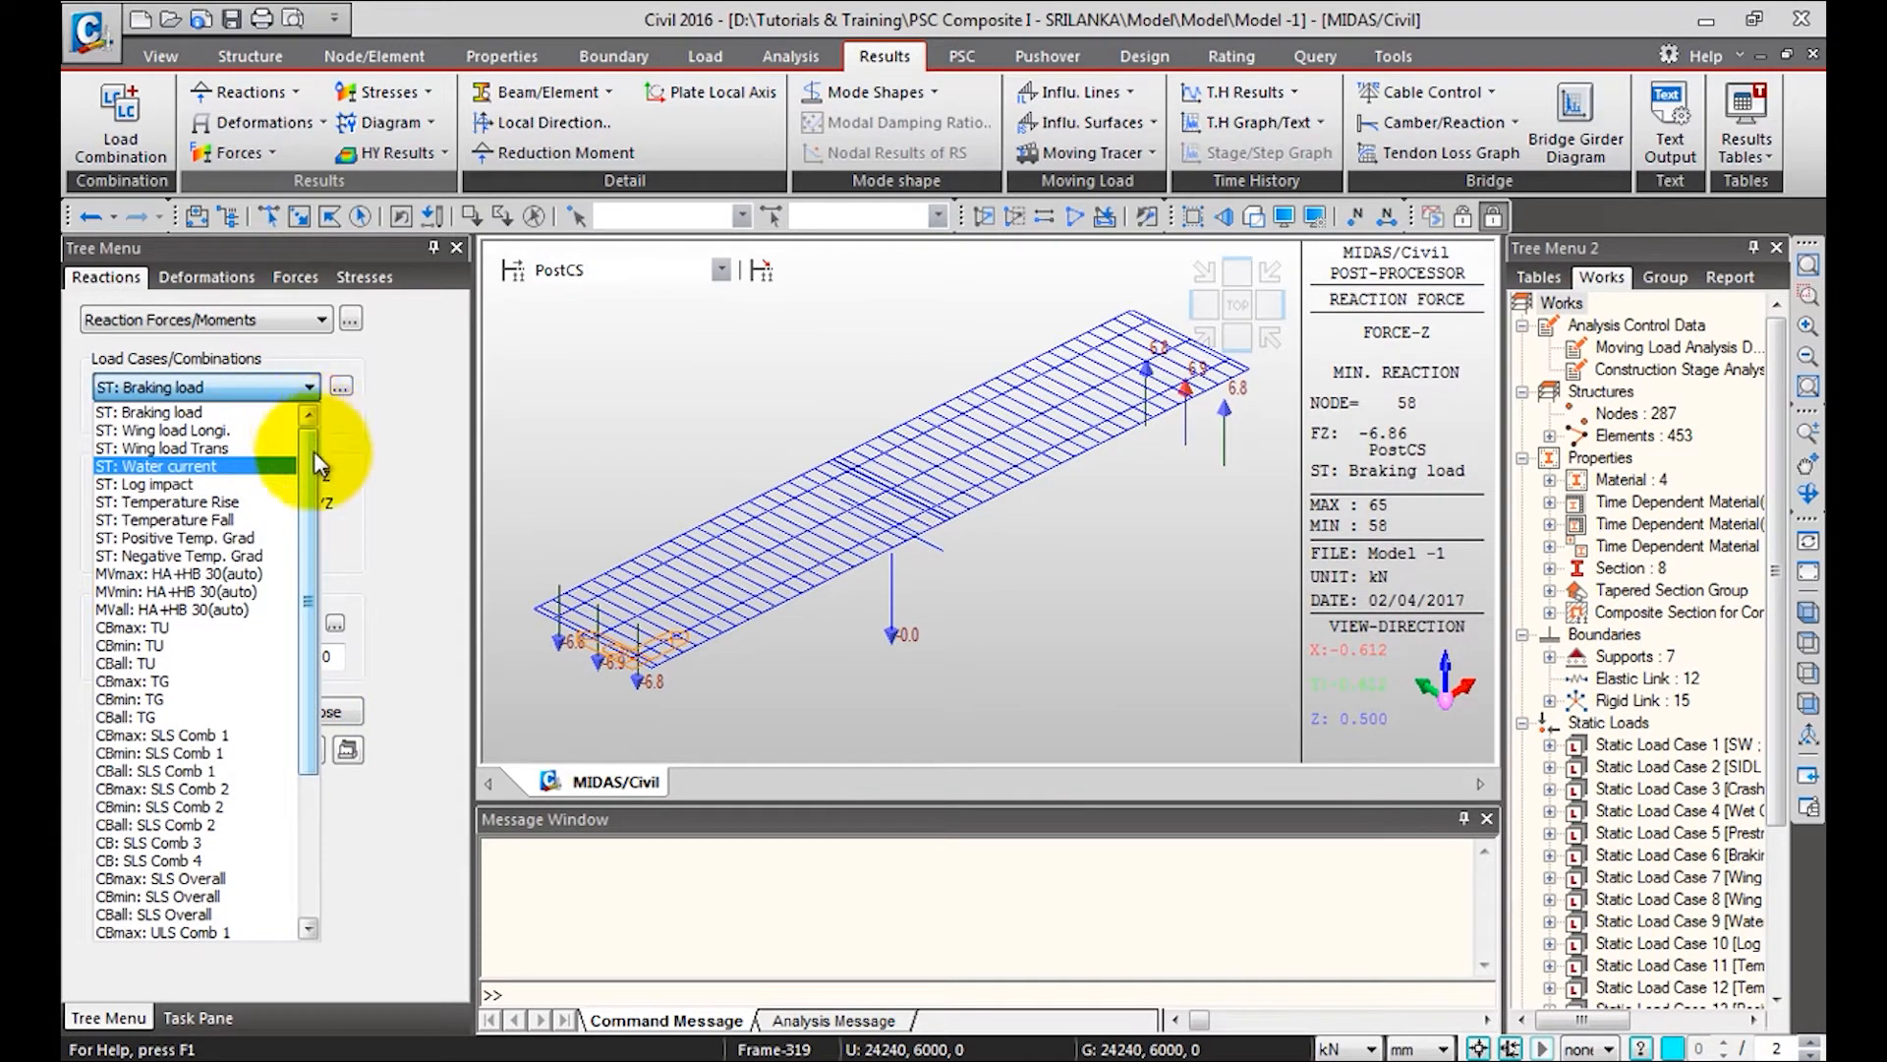
Review the load cases in combinations SLS Comb 1 and SLS Overall, widening the Name column, and close the load combinations
click(349, 386)
click(341, 387)
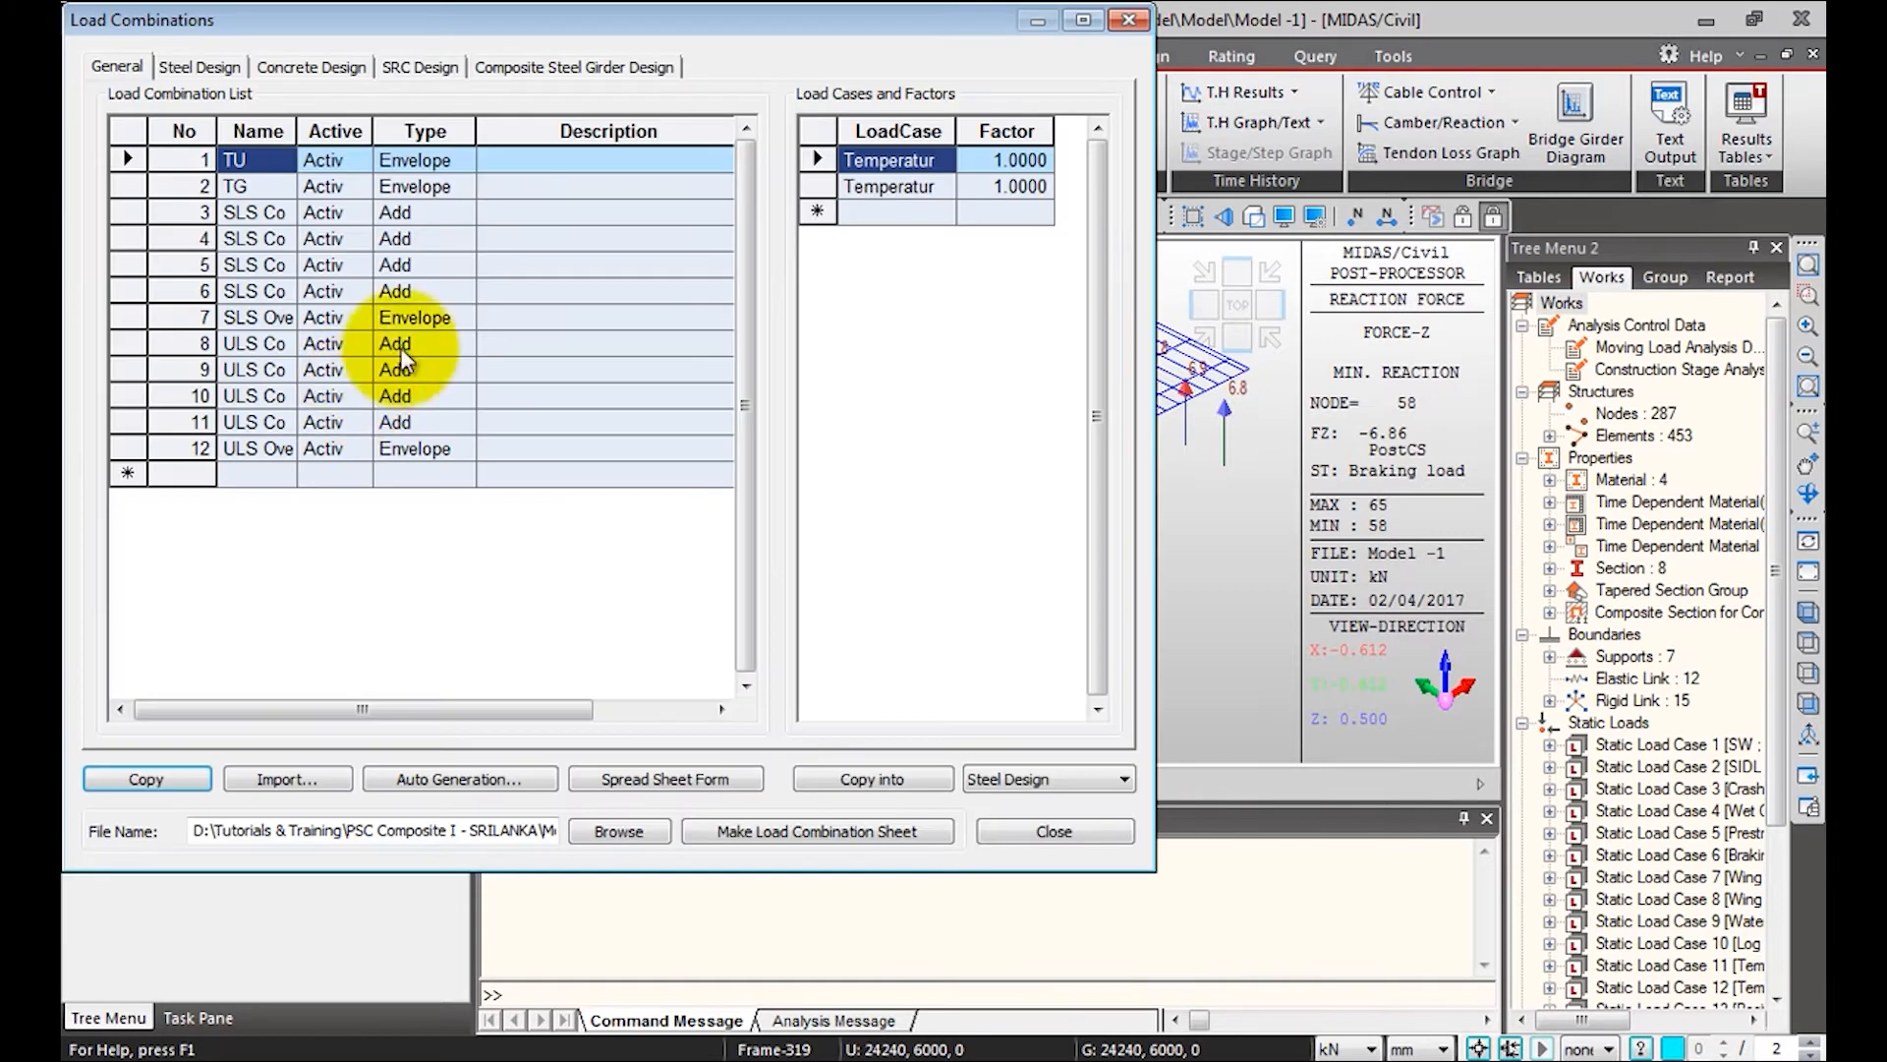
drag(318, 135, 411, 135)
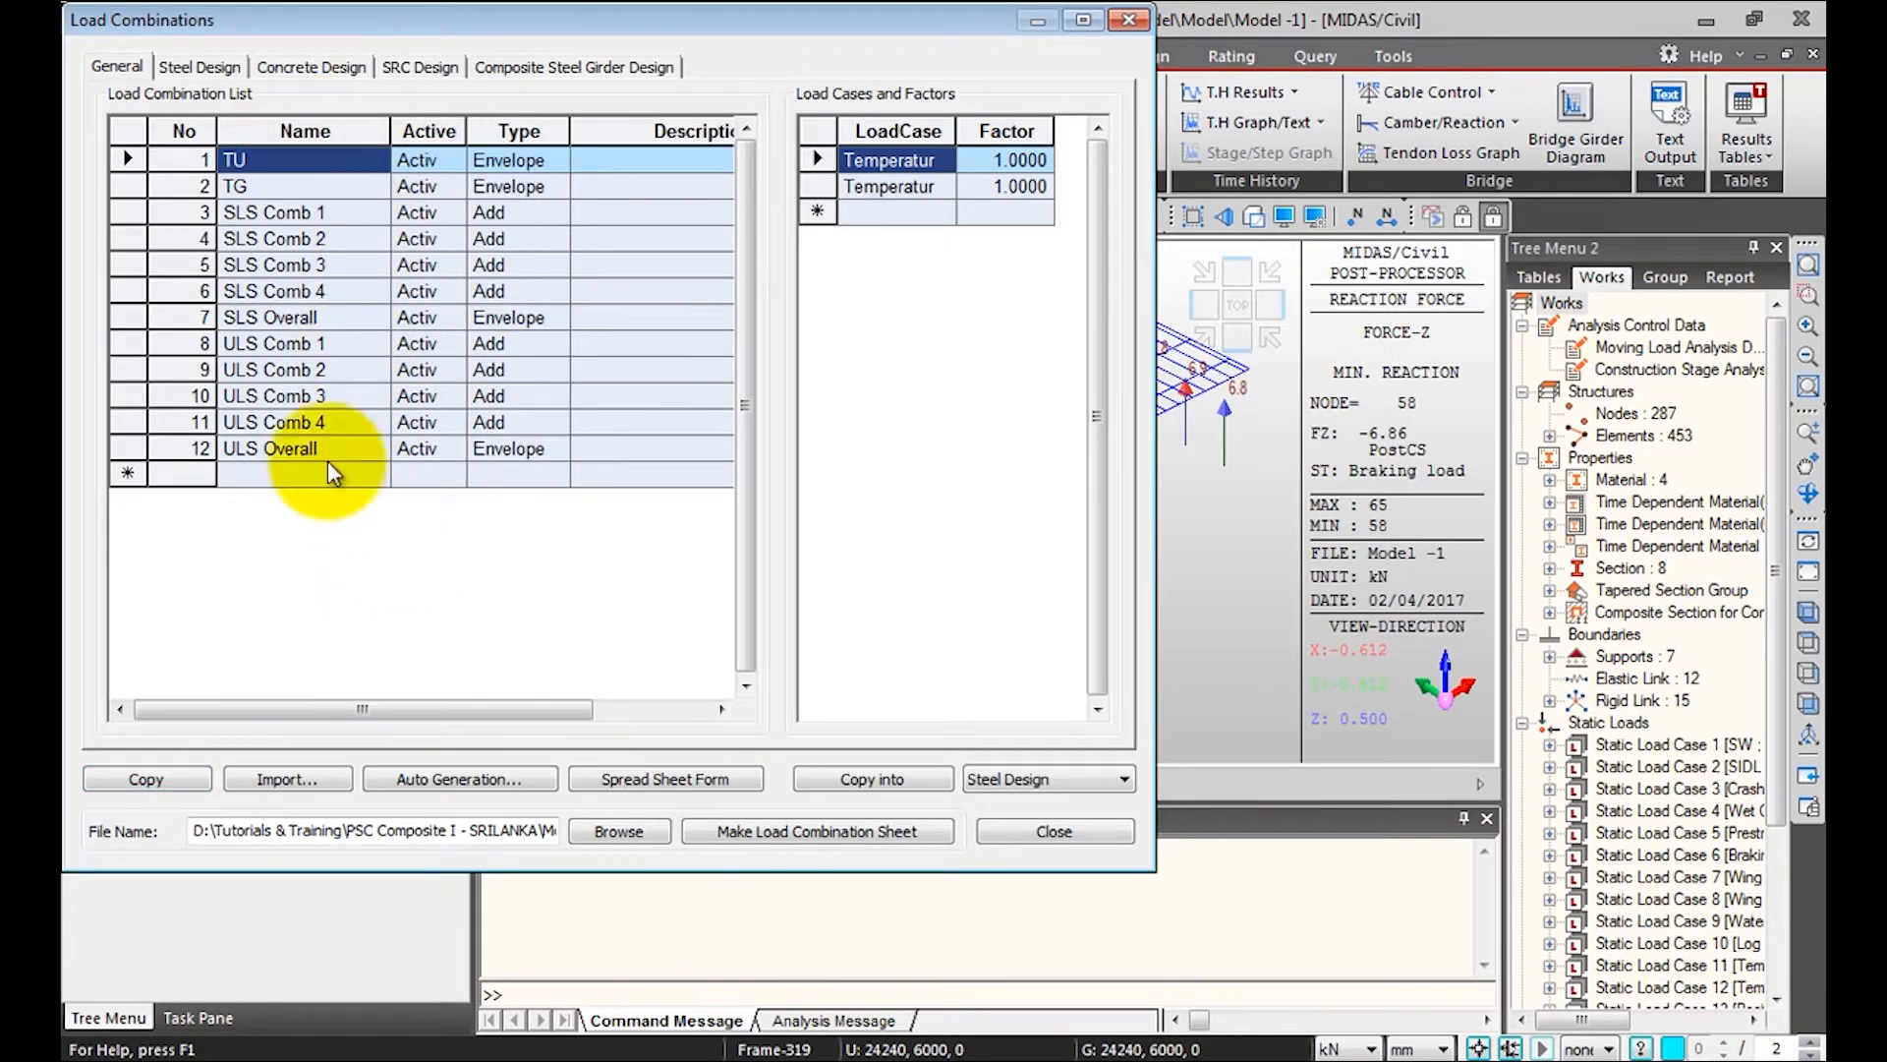
click(344, 211)
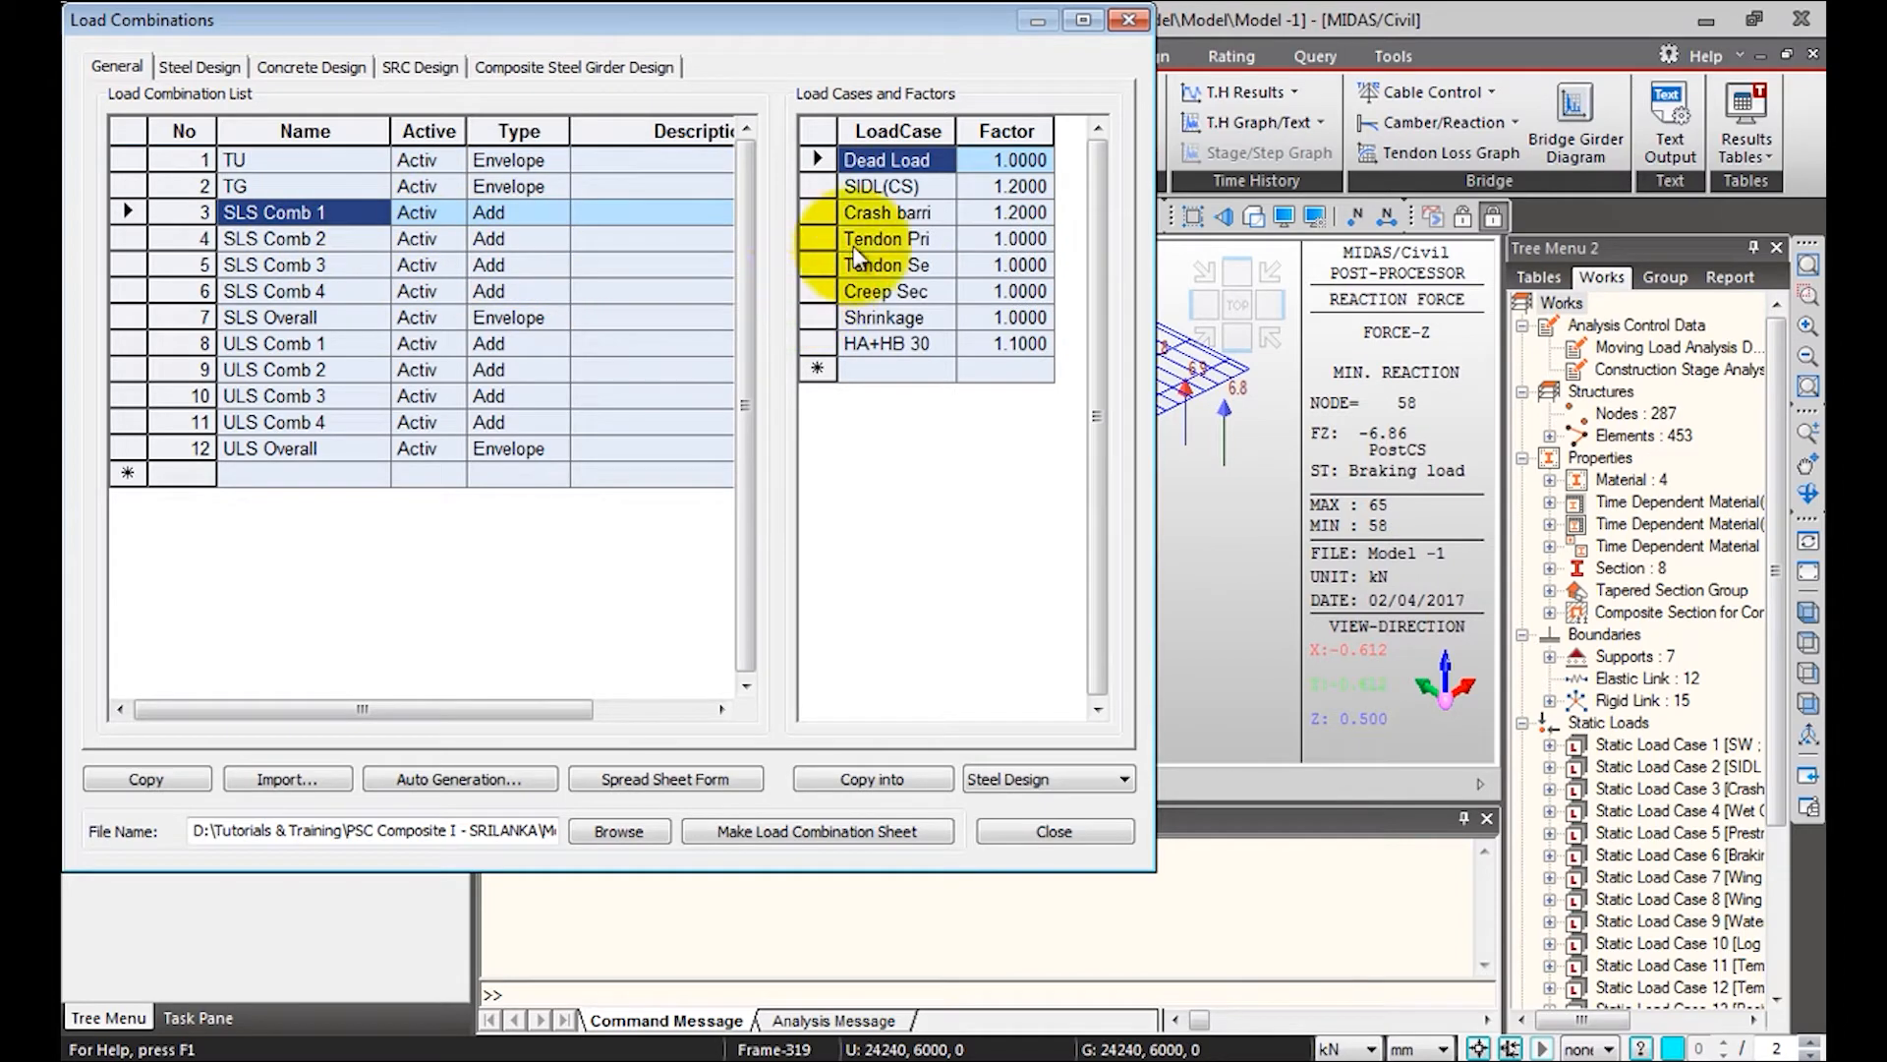
click(939, 239)
click(944, 239)
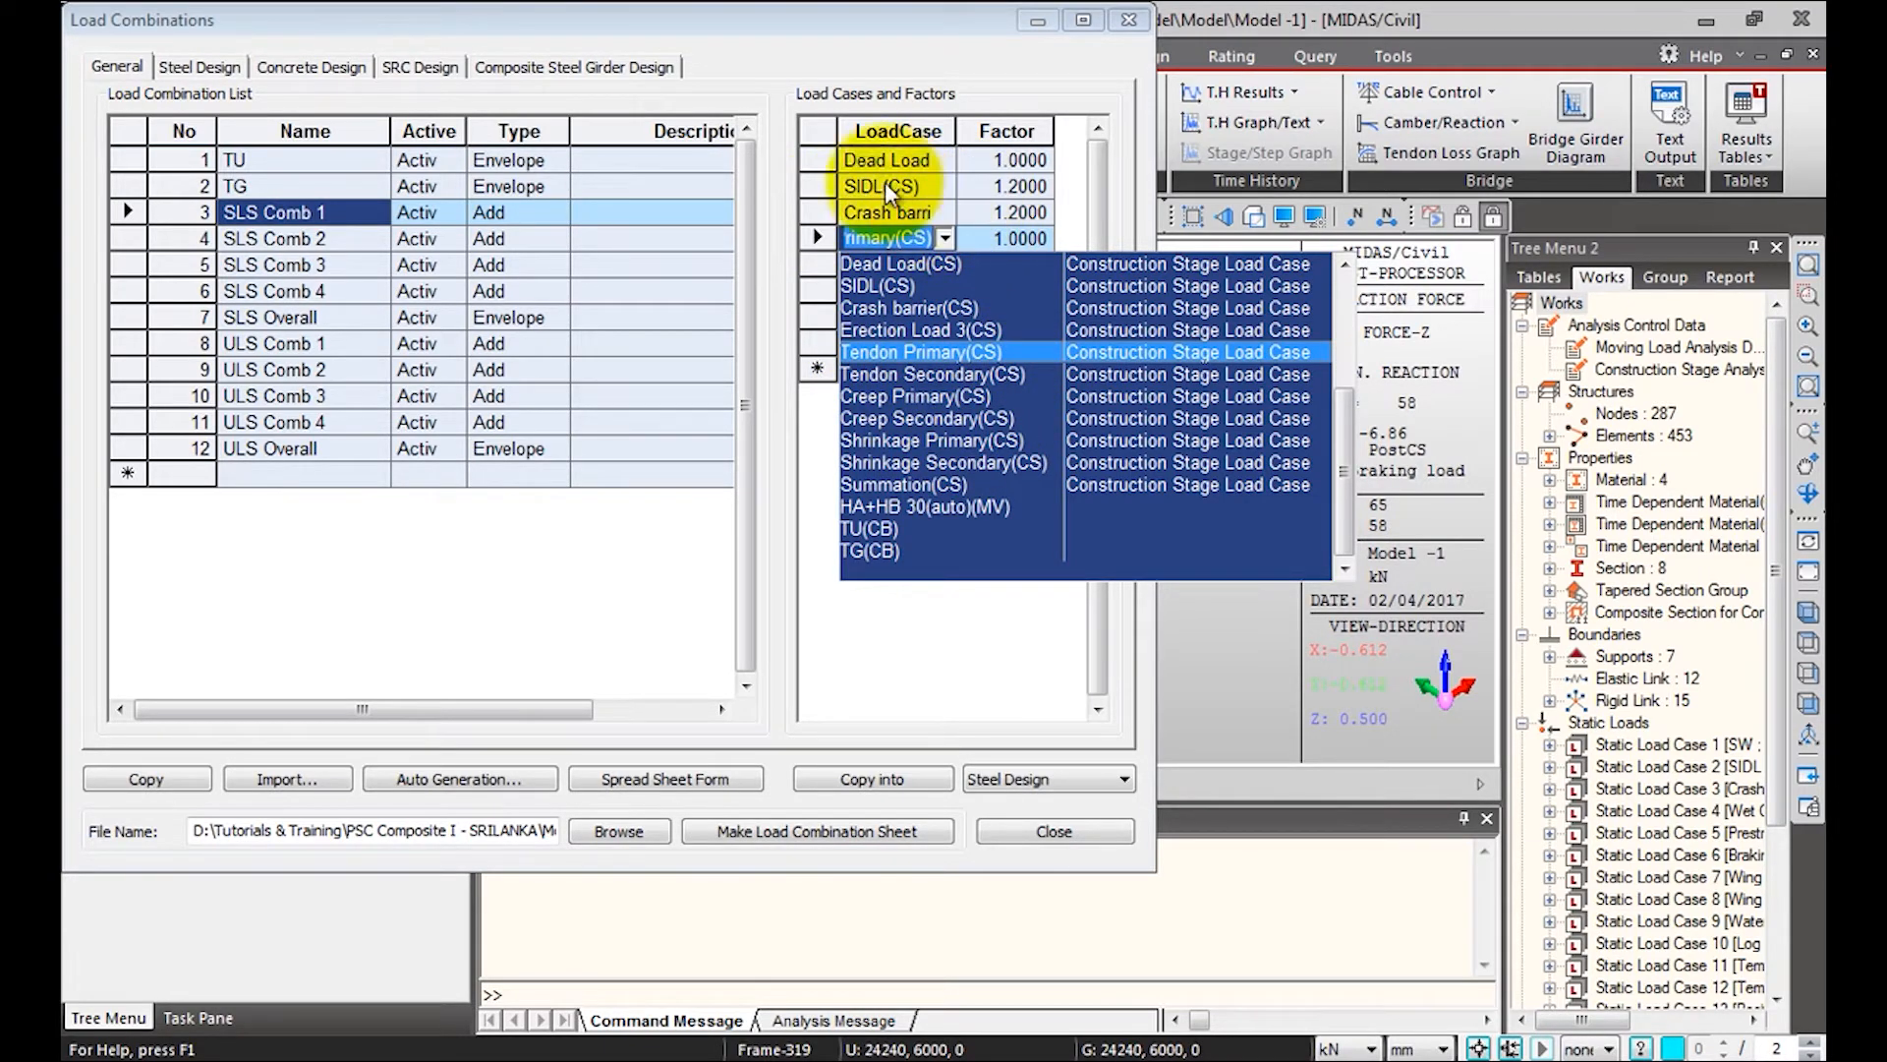
click(335, 314)
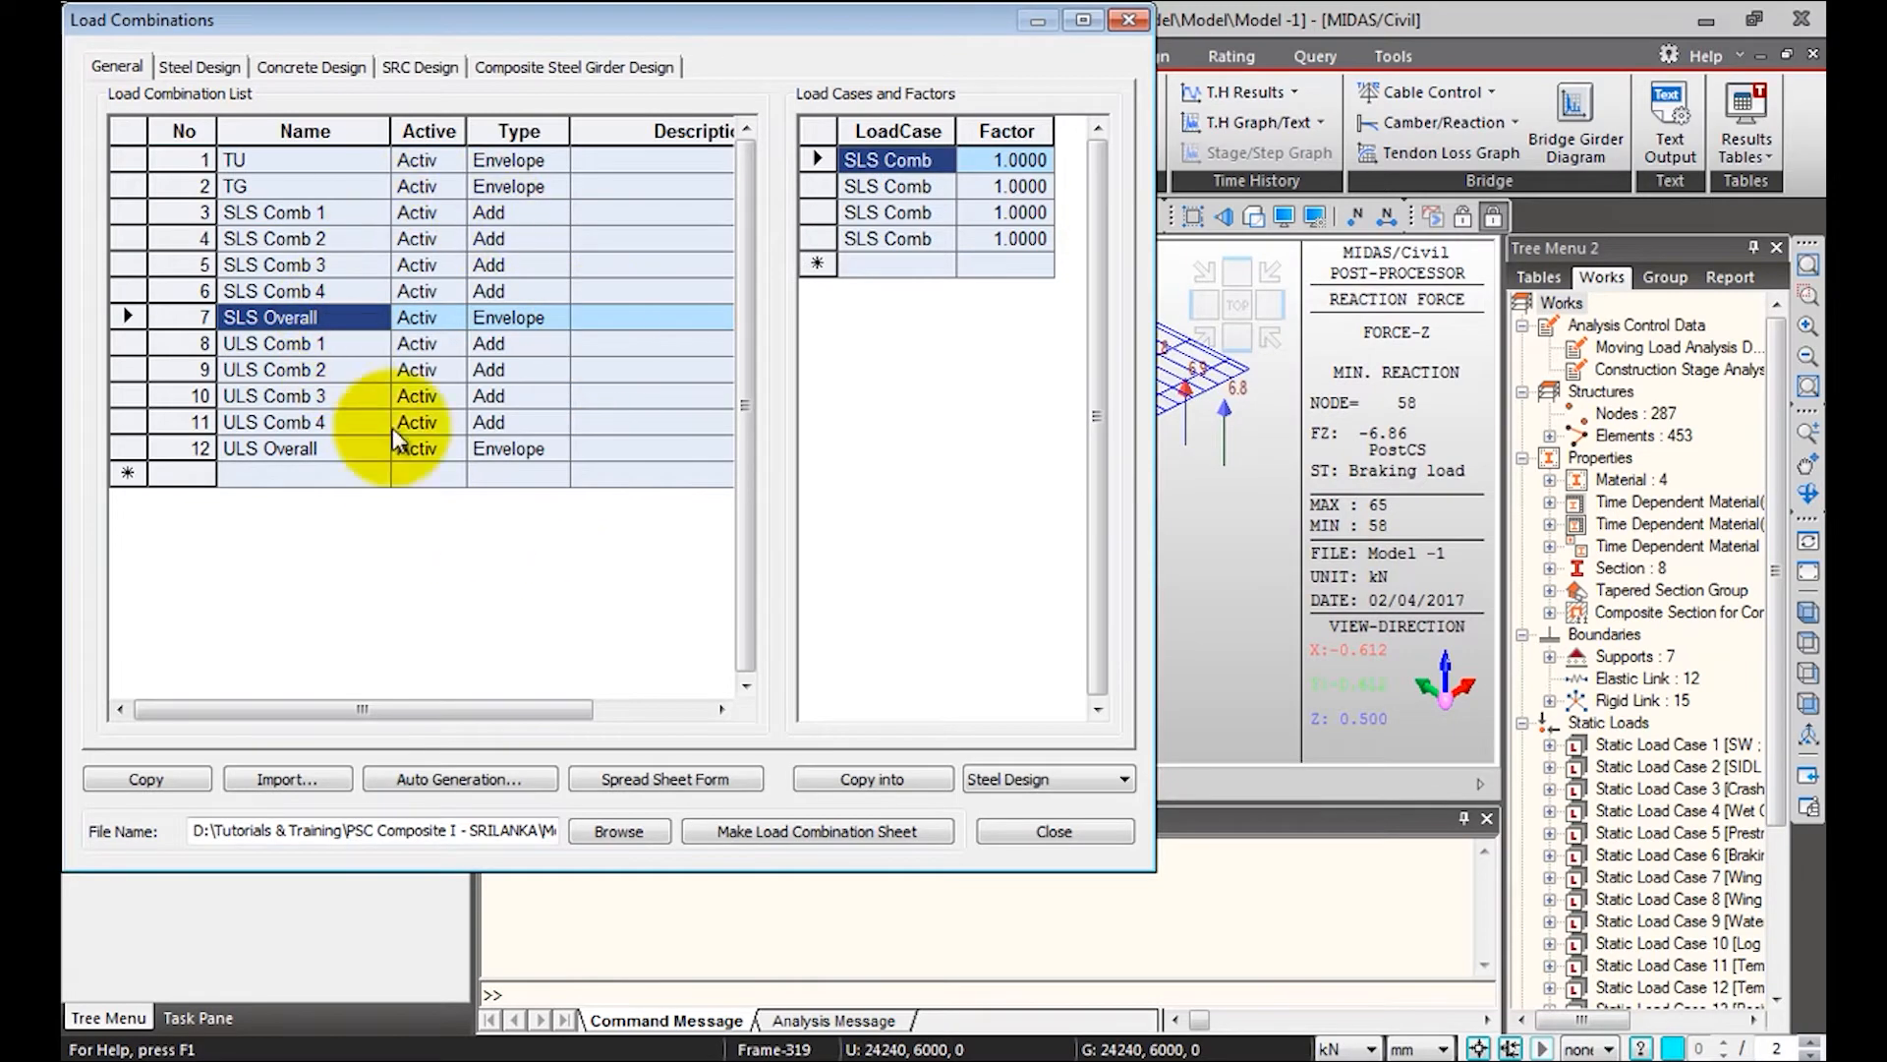
click(1070, 834)
Display the FZ reactions for the combination CBall: SLS Overall
click(310, 386)
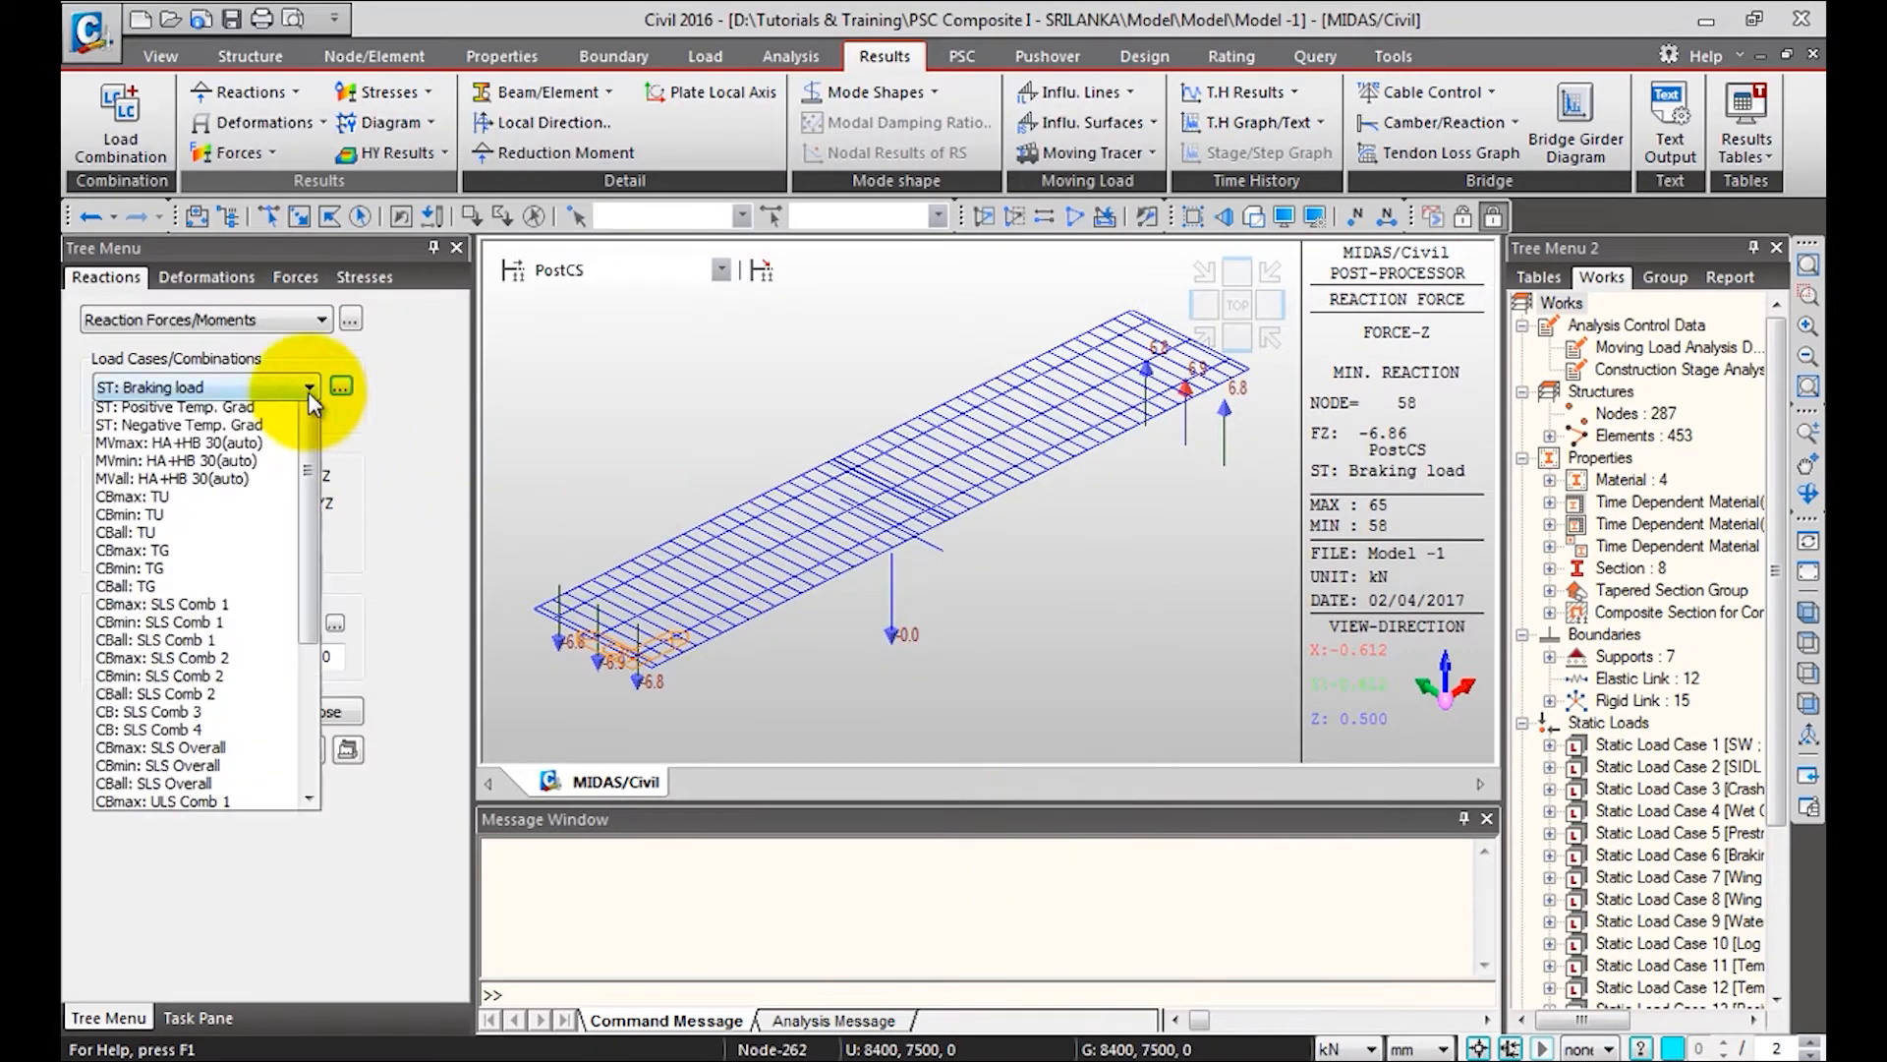
scroll(295, 531, down, 4)
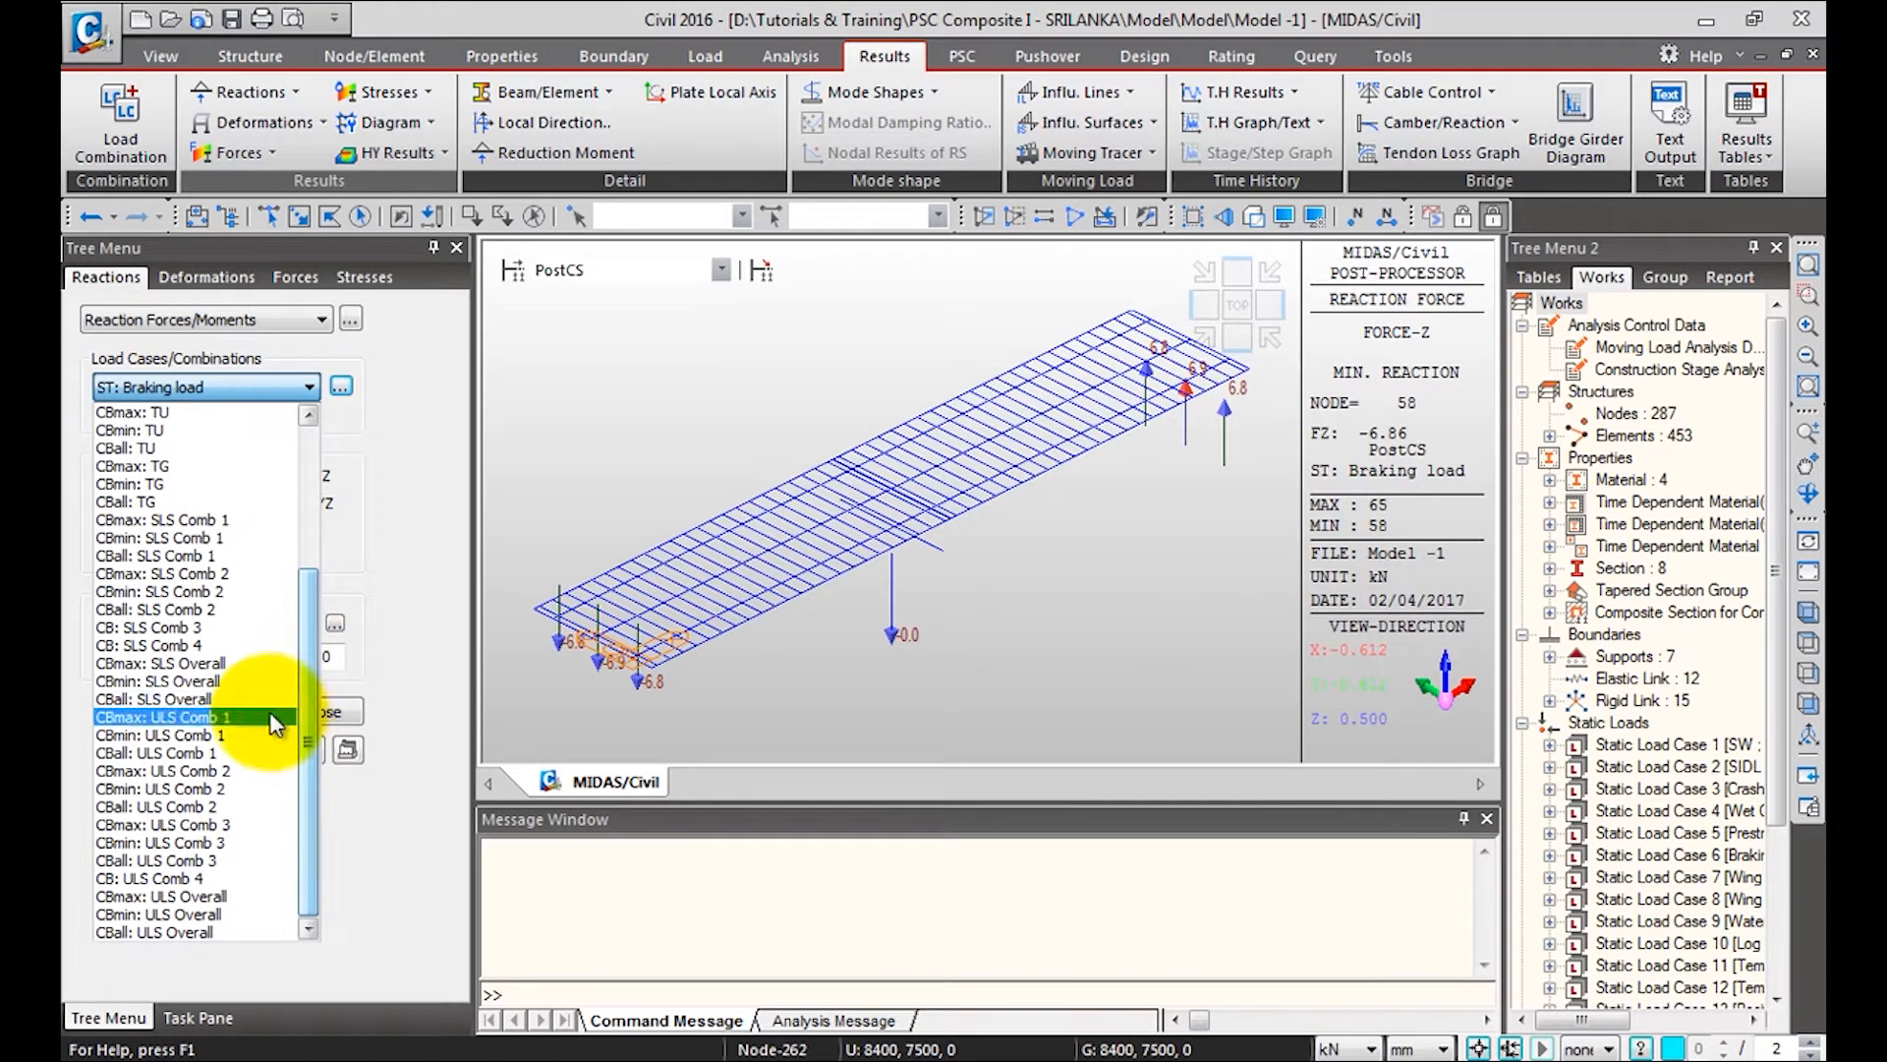
click(250, 697)
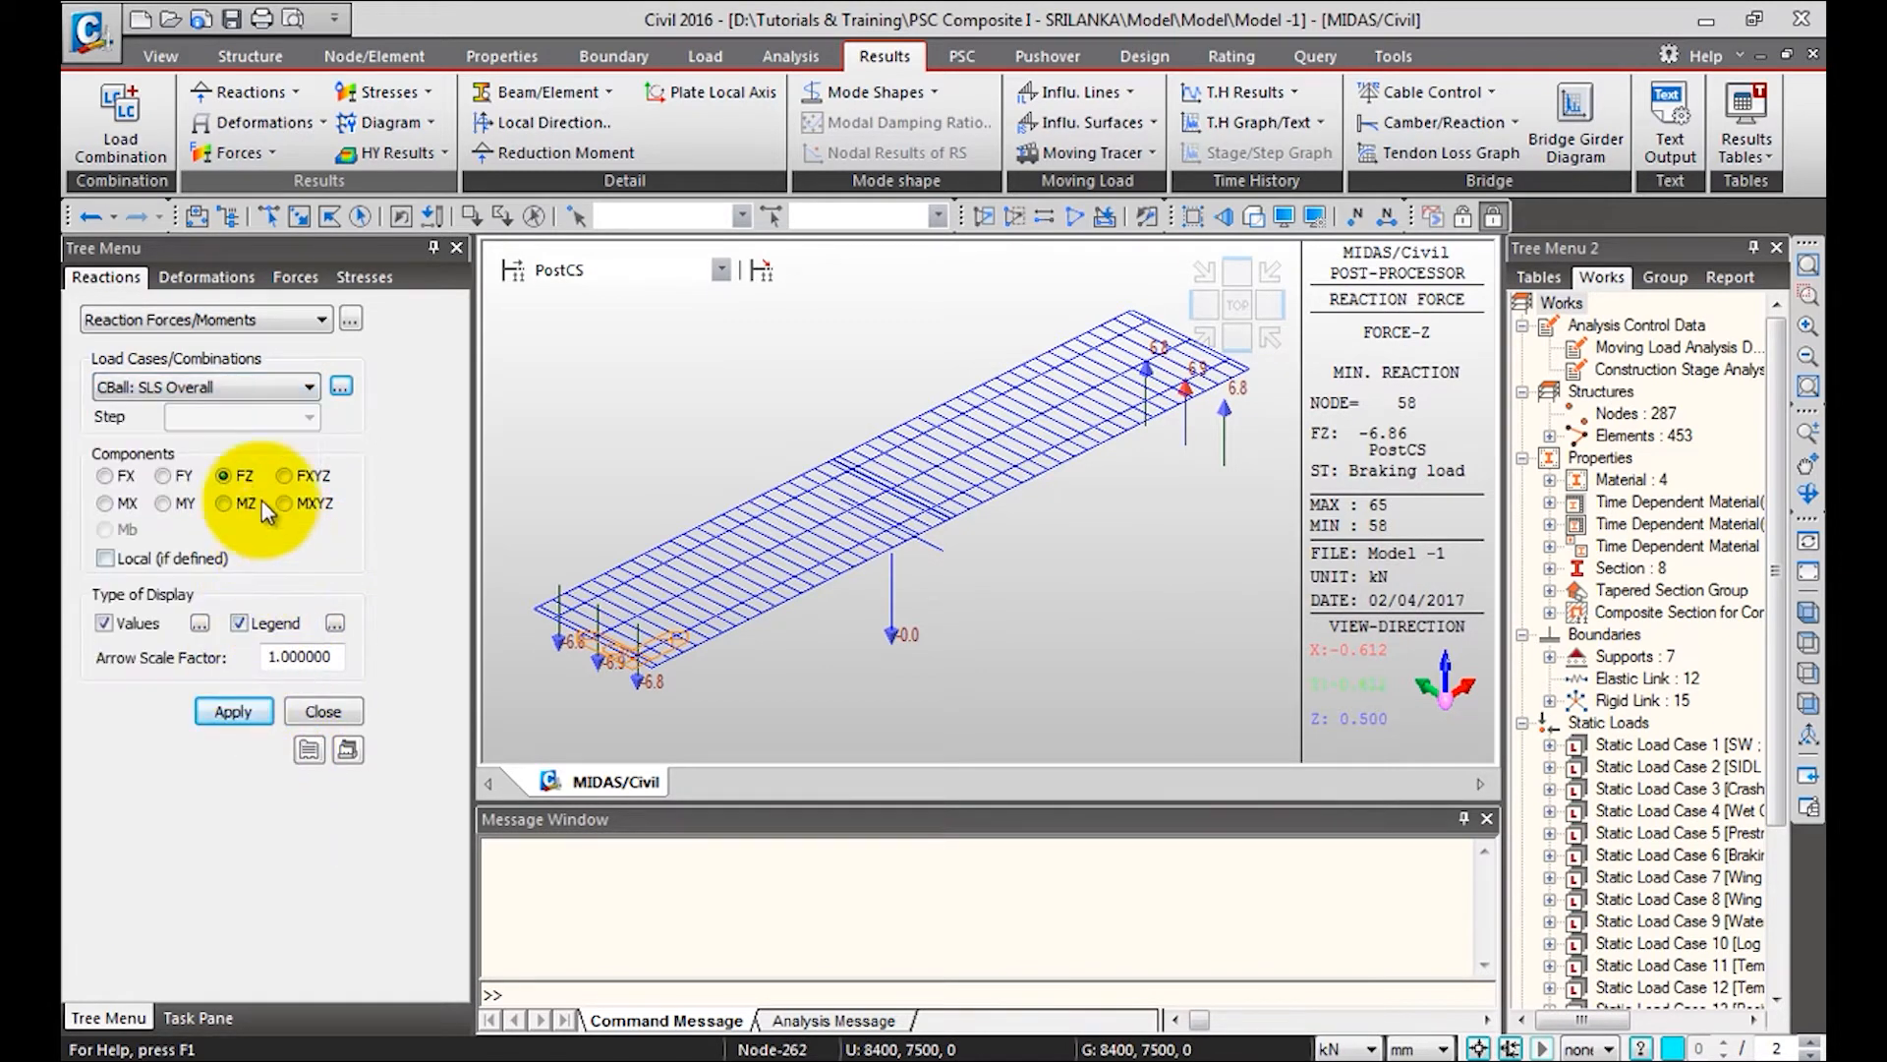
click(240, 716)
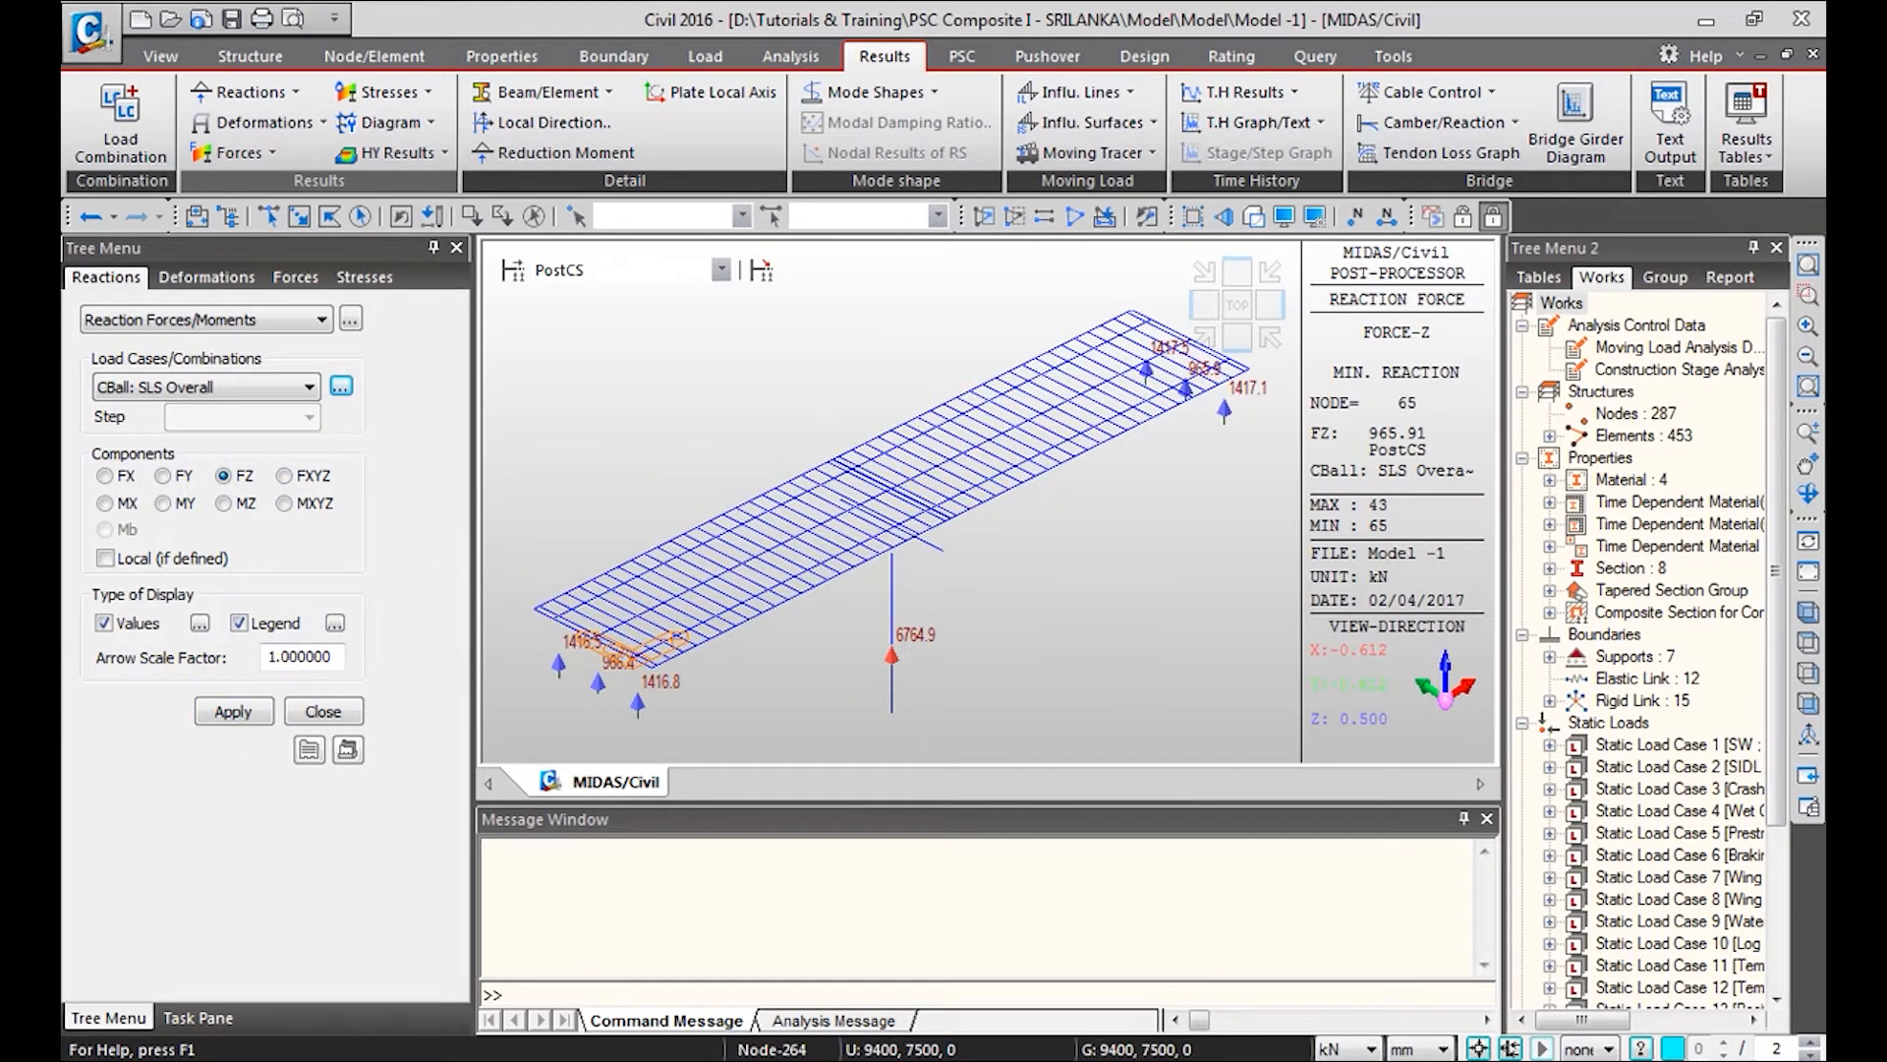
Display the FZ reactions for the combination CBall: ULS Overall
click(258, 385)
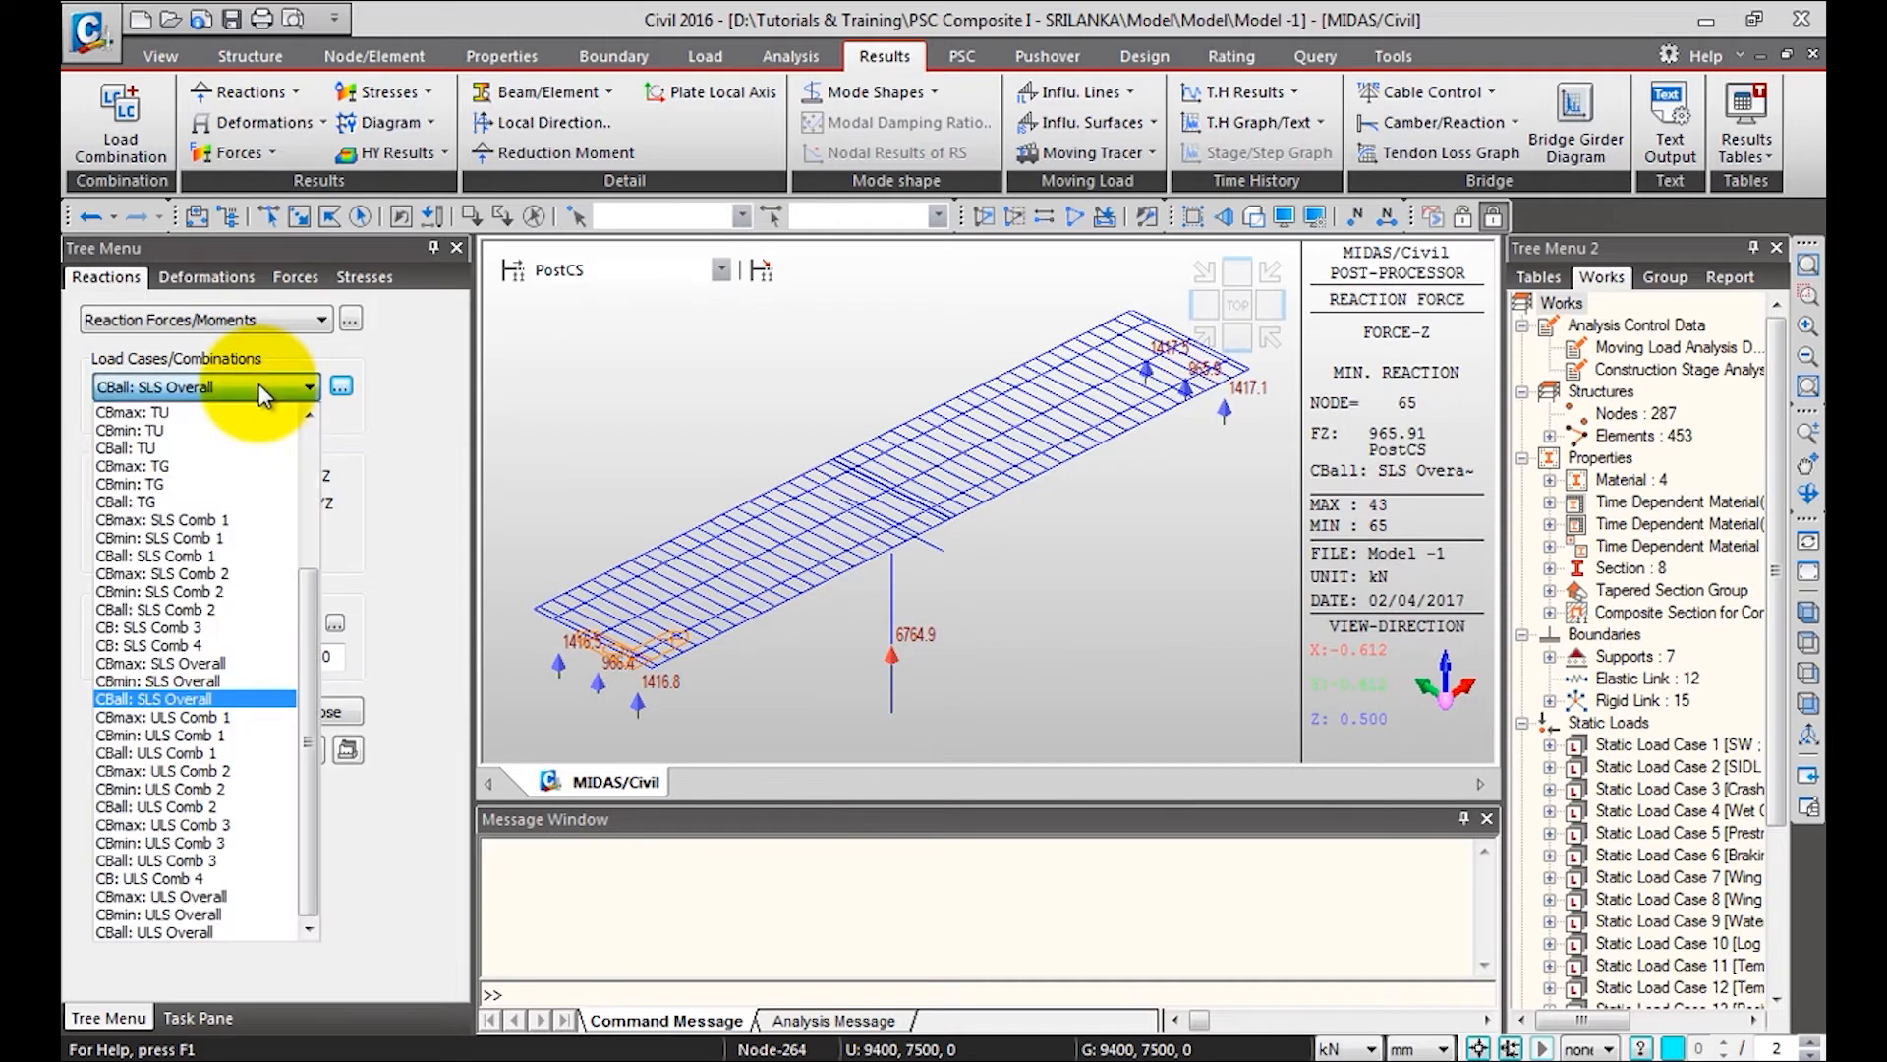
click(208, 934)
click(231, 712)
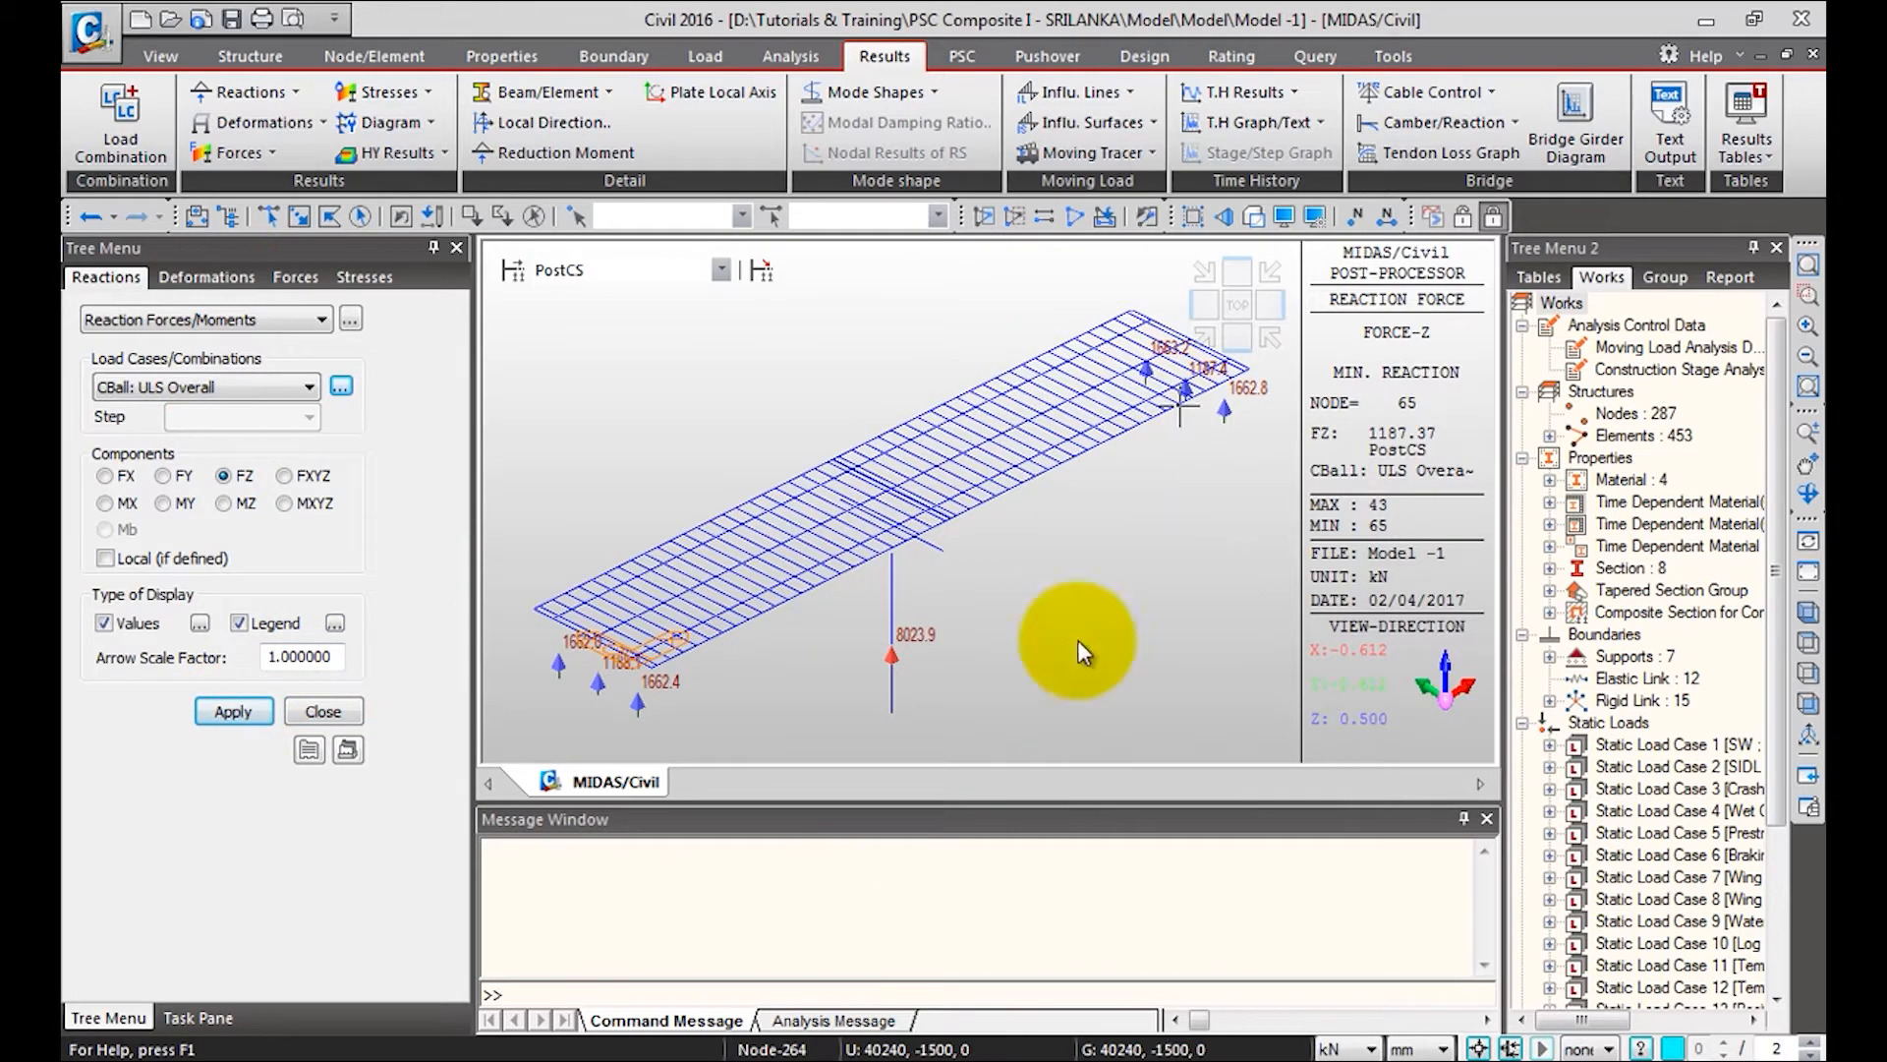
Open the Reaction results table for nodes 1to287 with the ULS Overall(CB:min) combination
click(1754, 149)
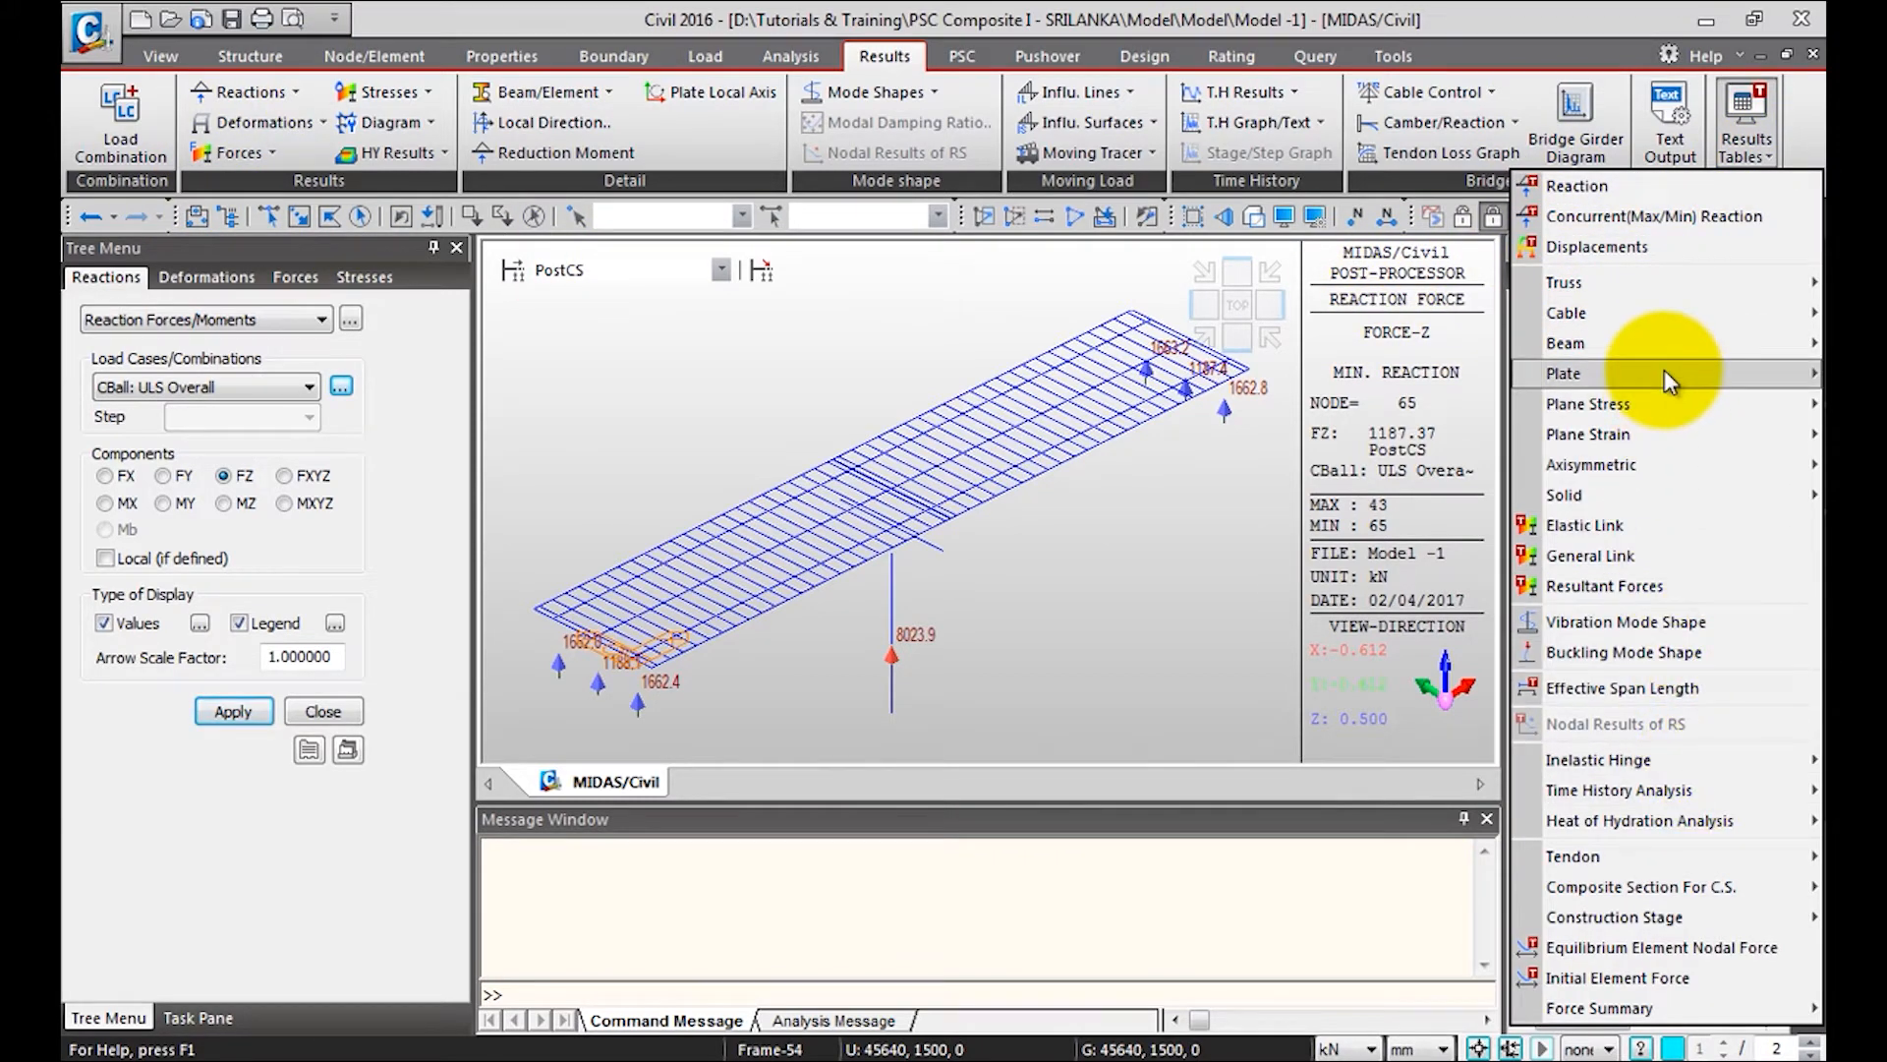
mouse_move(1572, 344)
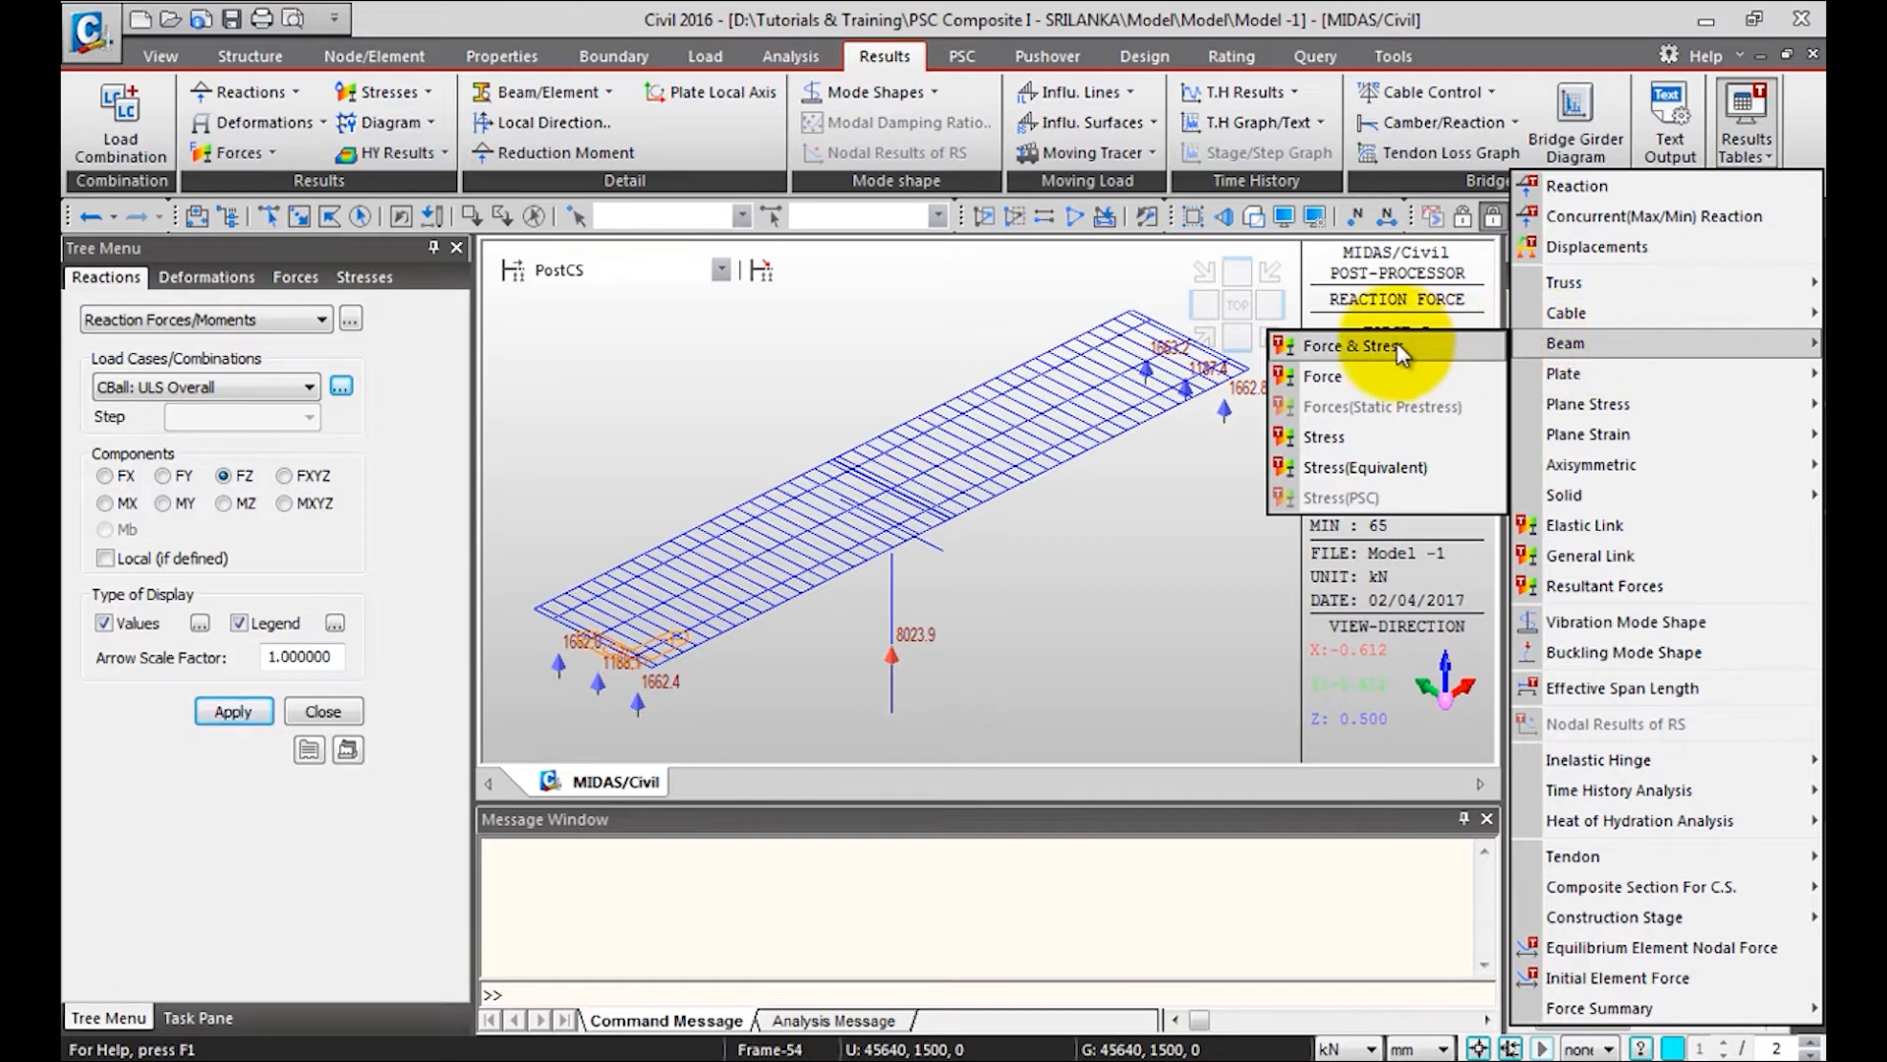
click(1604, 187)
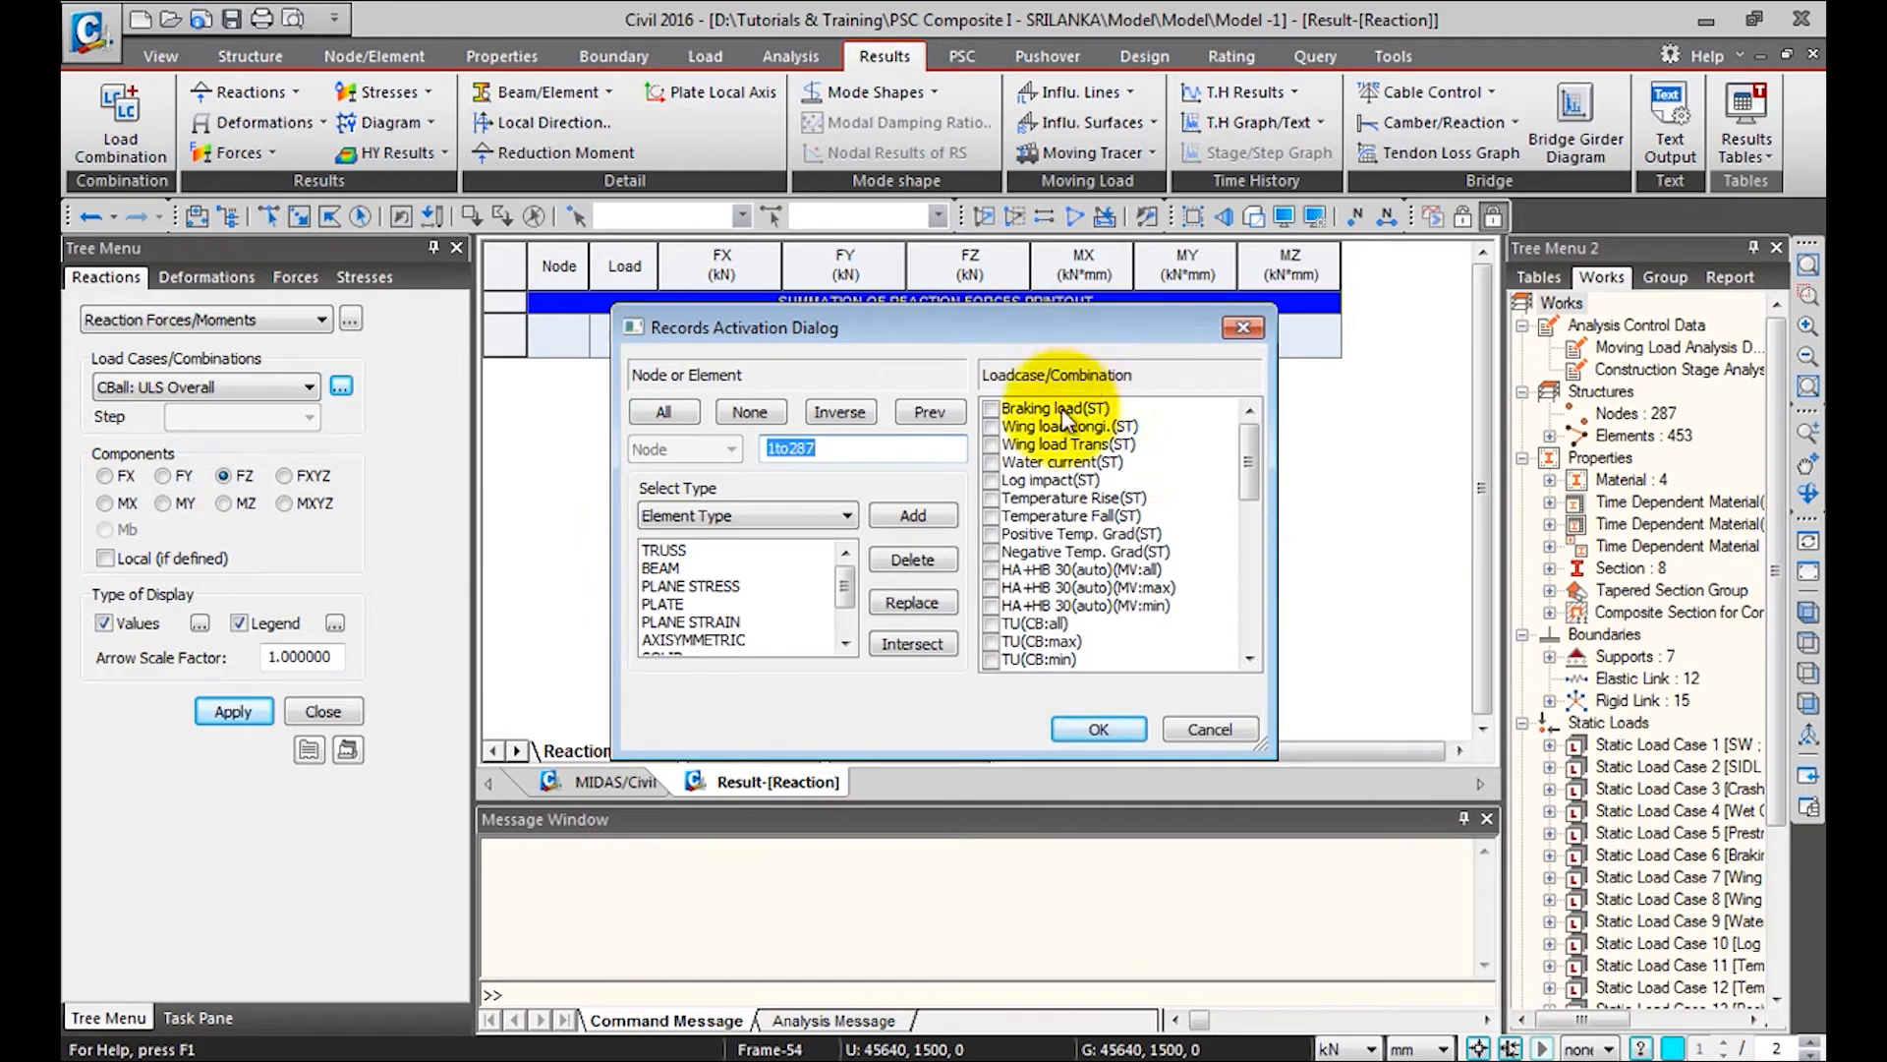
drag(1248, 470, 1251, 618)
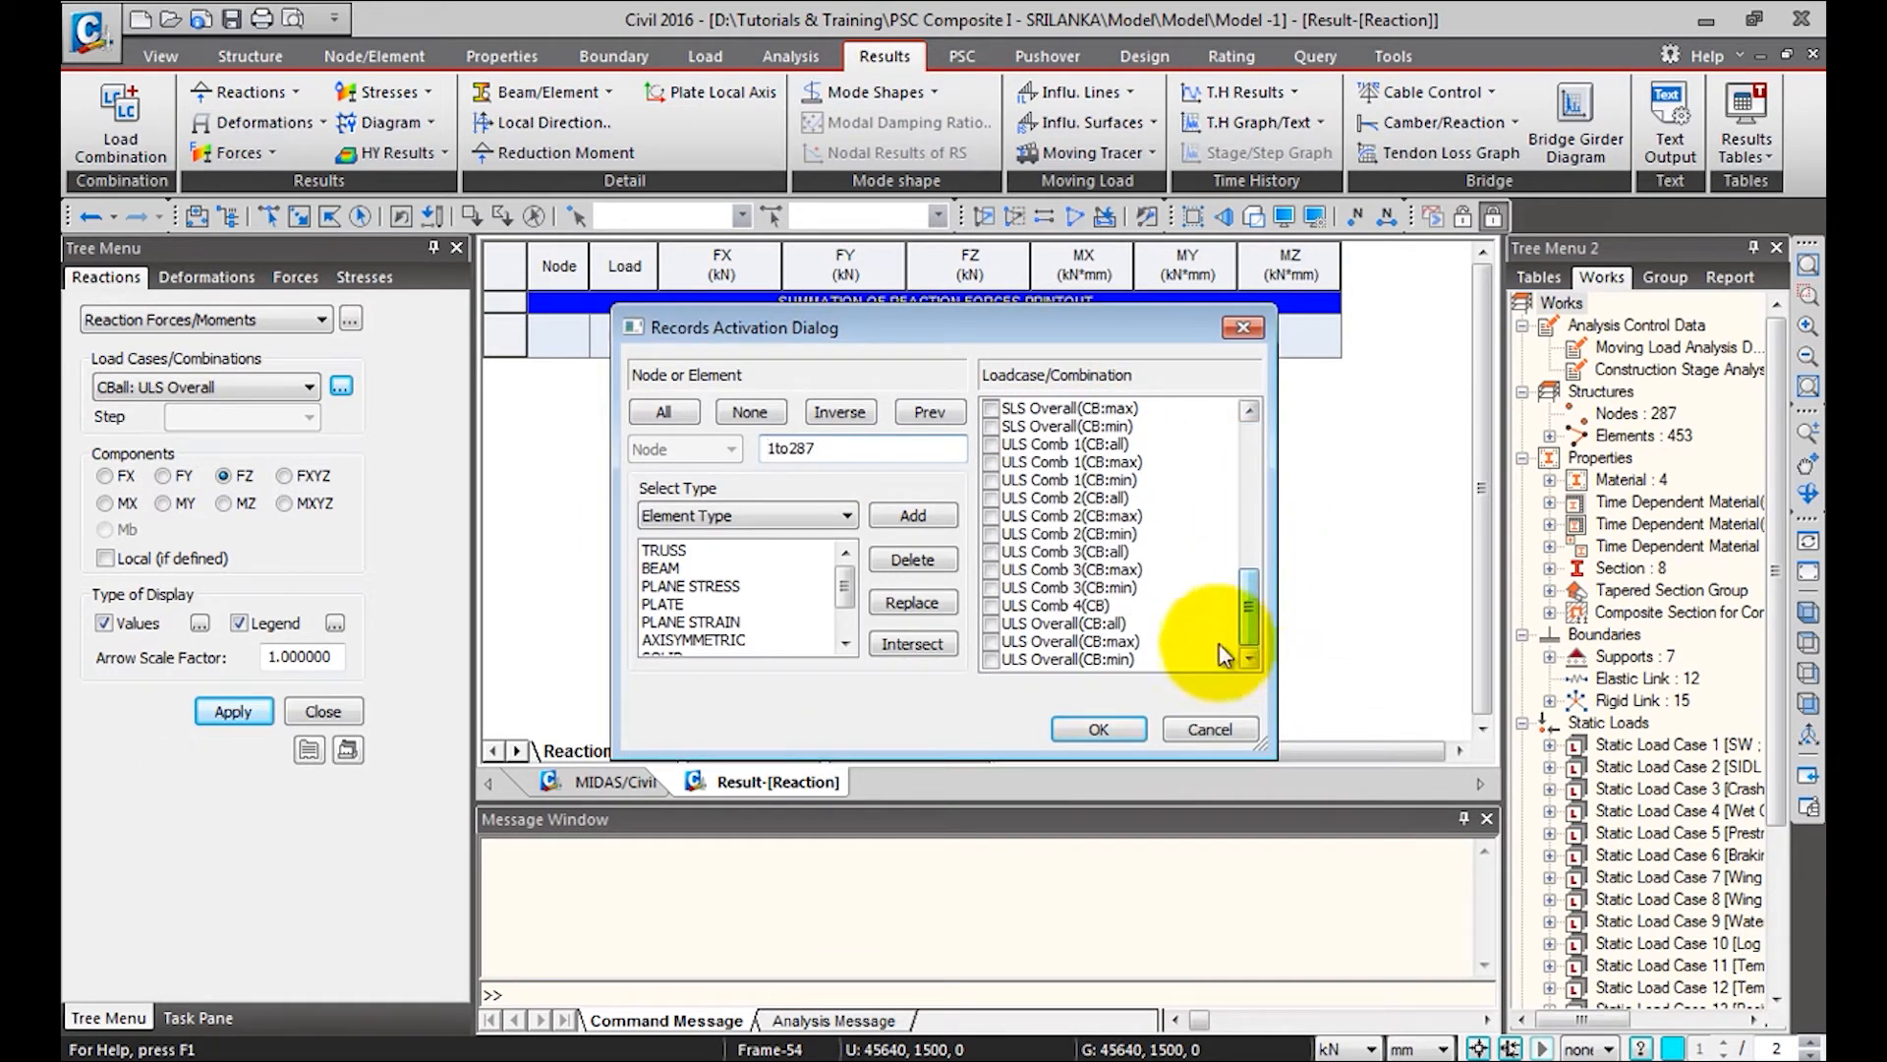
click(994, 659)
click(1135, 733)
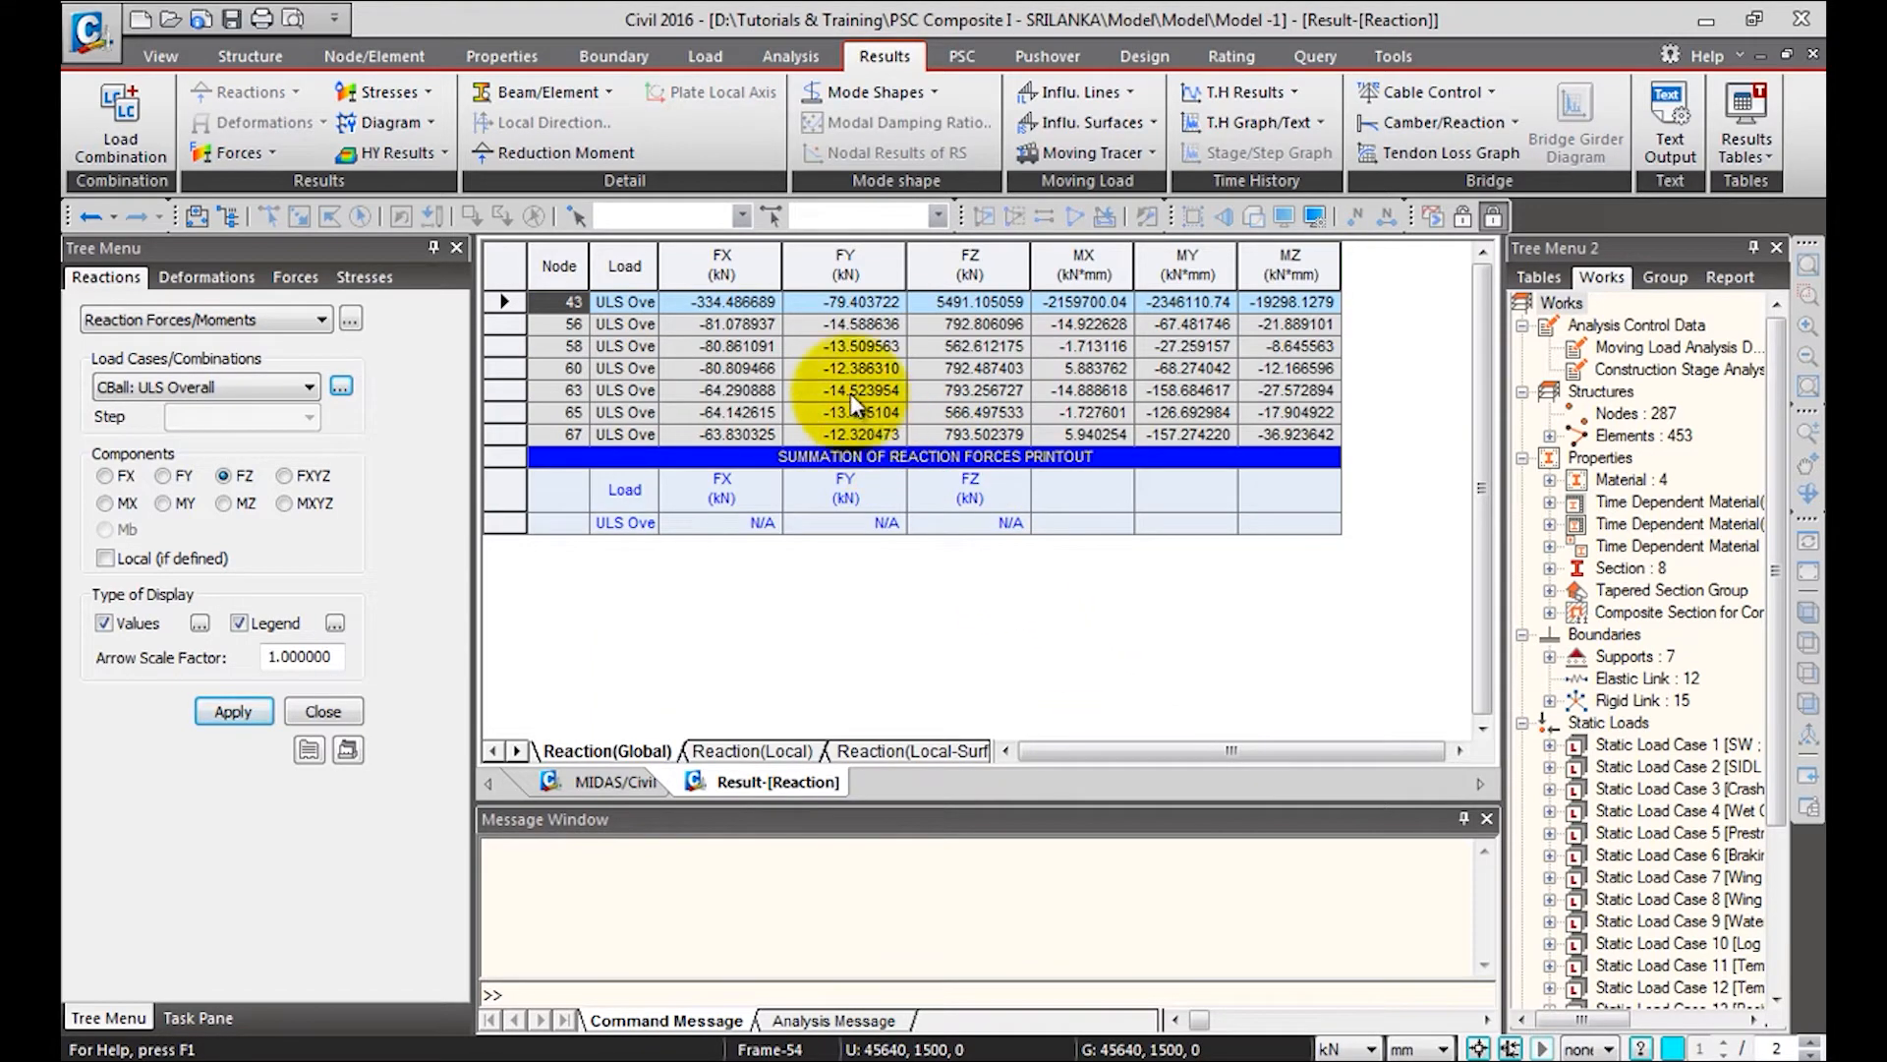
Examine the FX to MZ columns of the reaction table and return to the model view
drag(725, 257, 1290, 258)
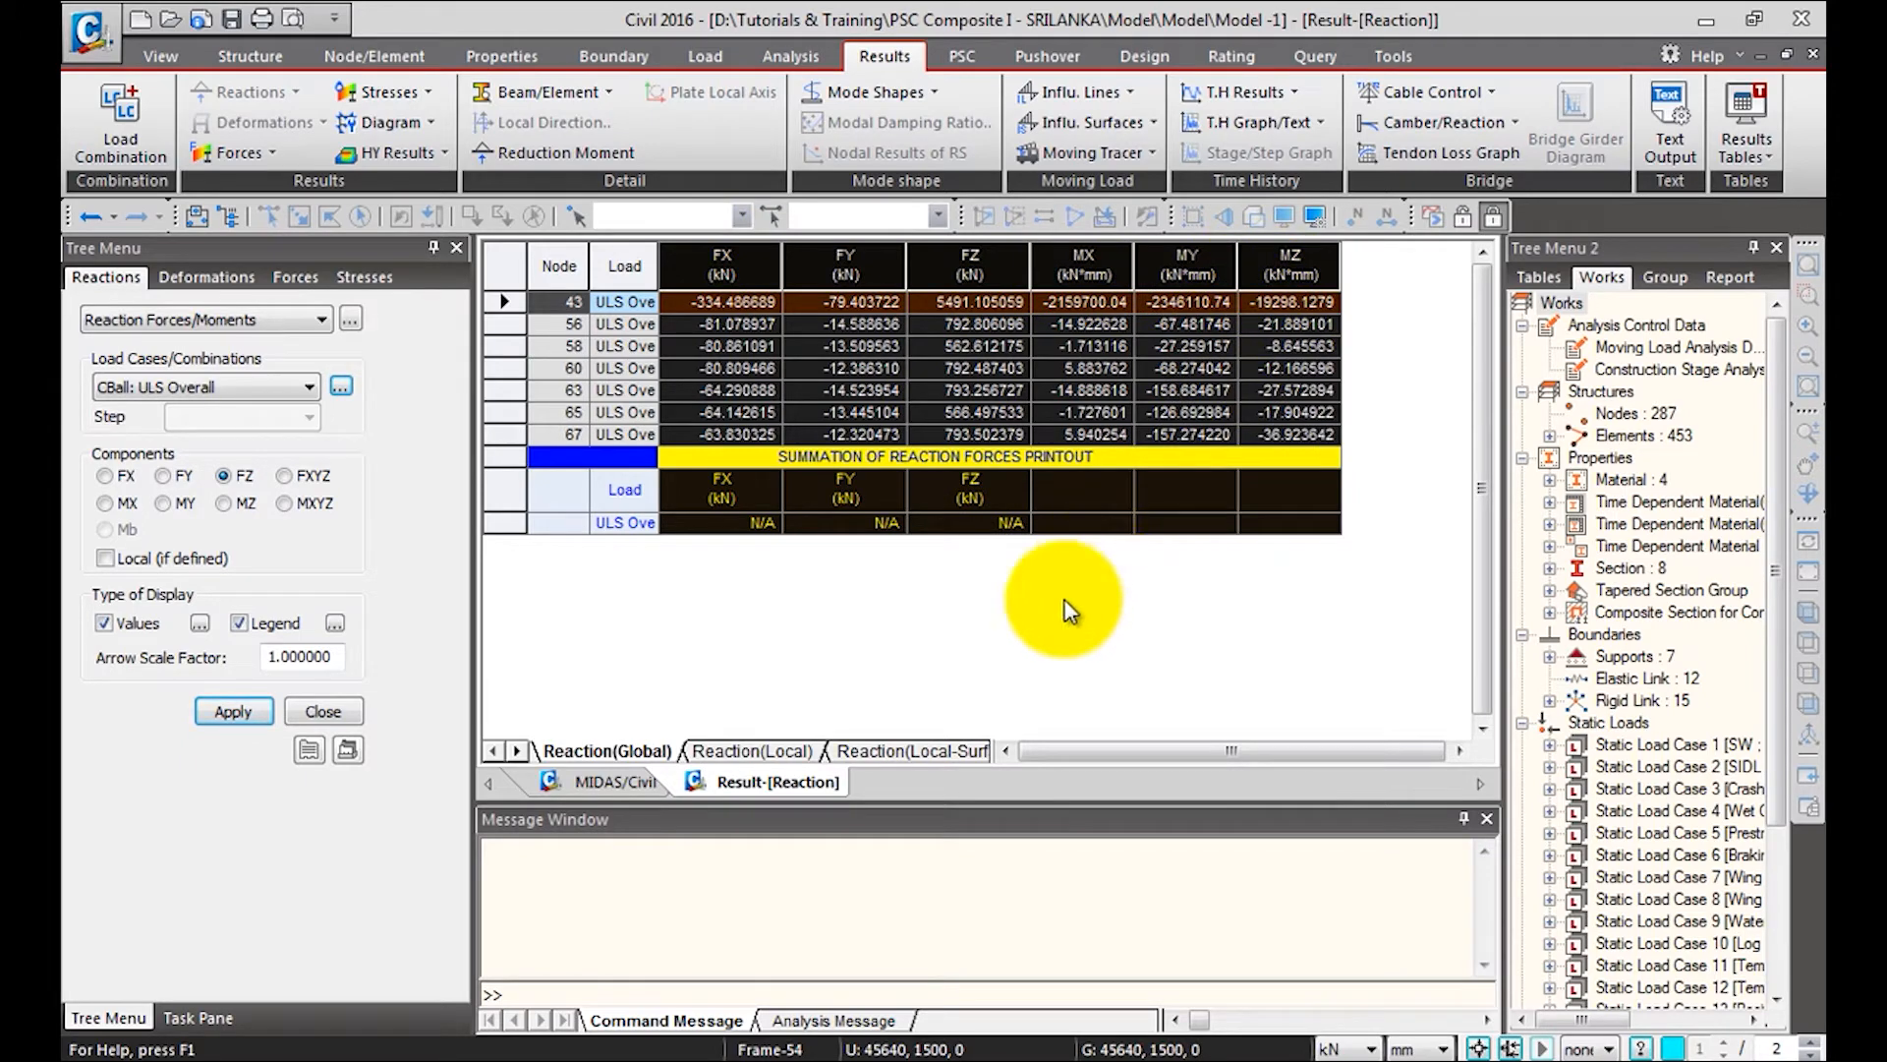
click(644, 346)
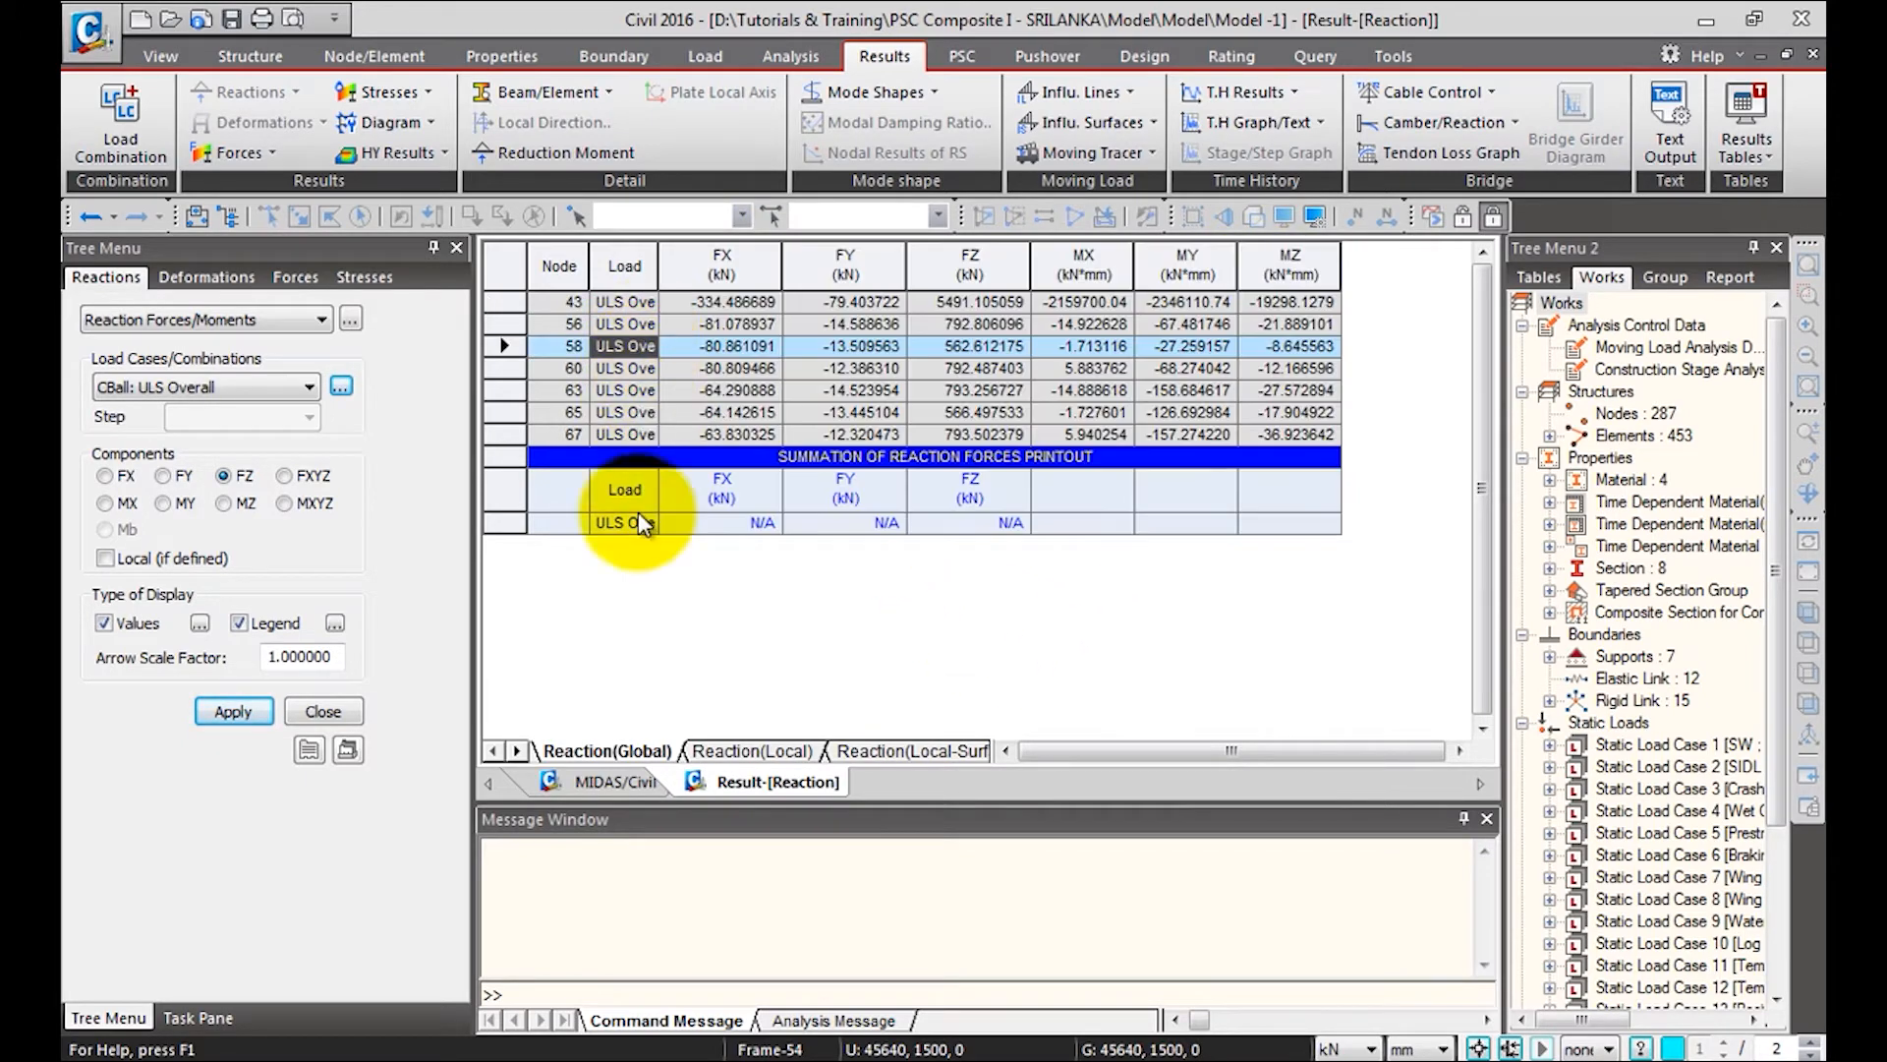
click(616, 781)
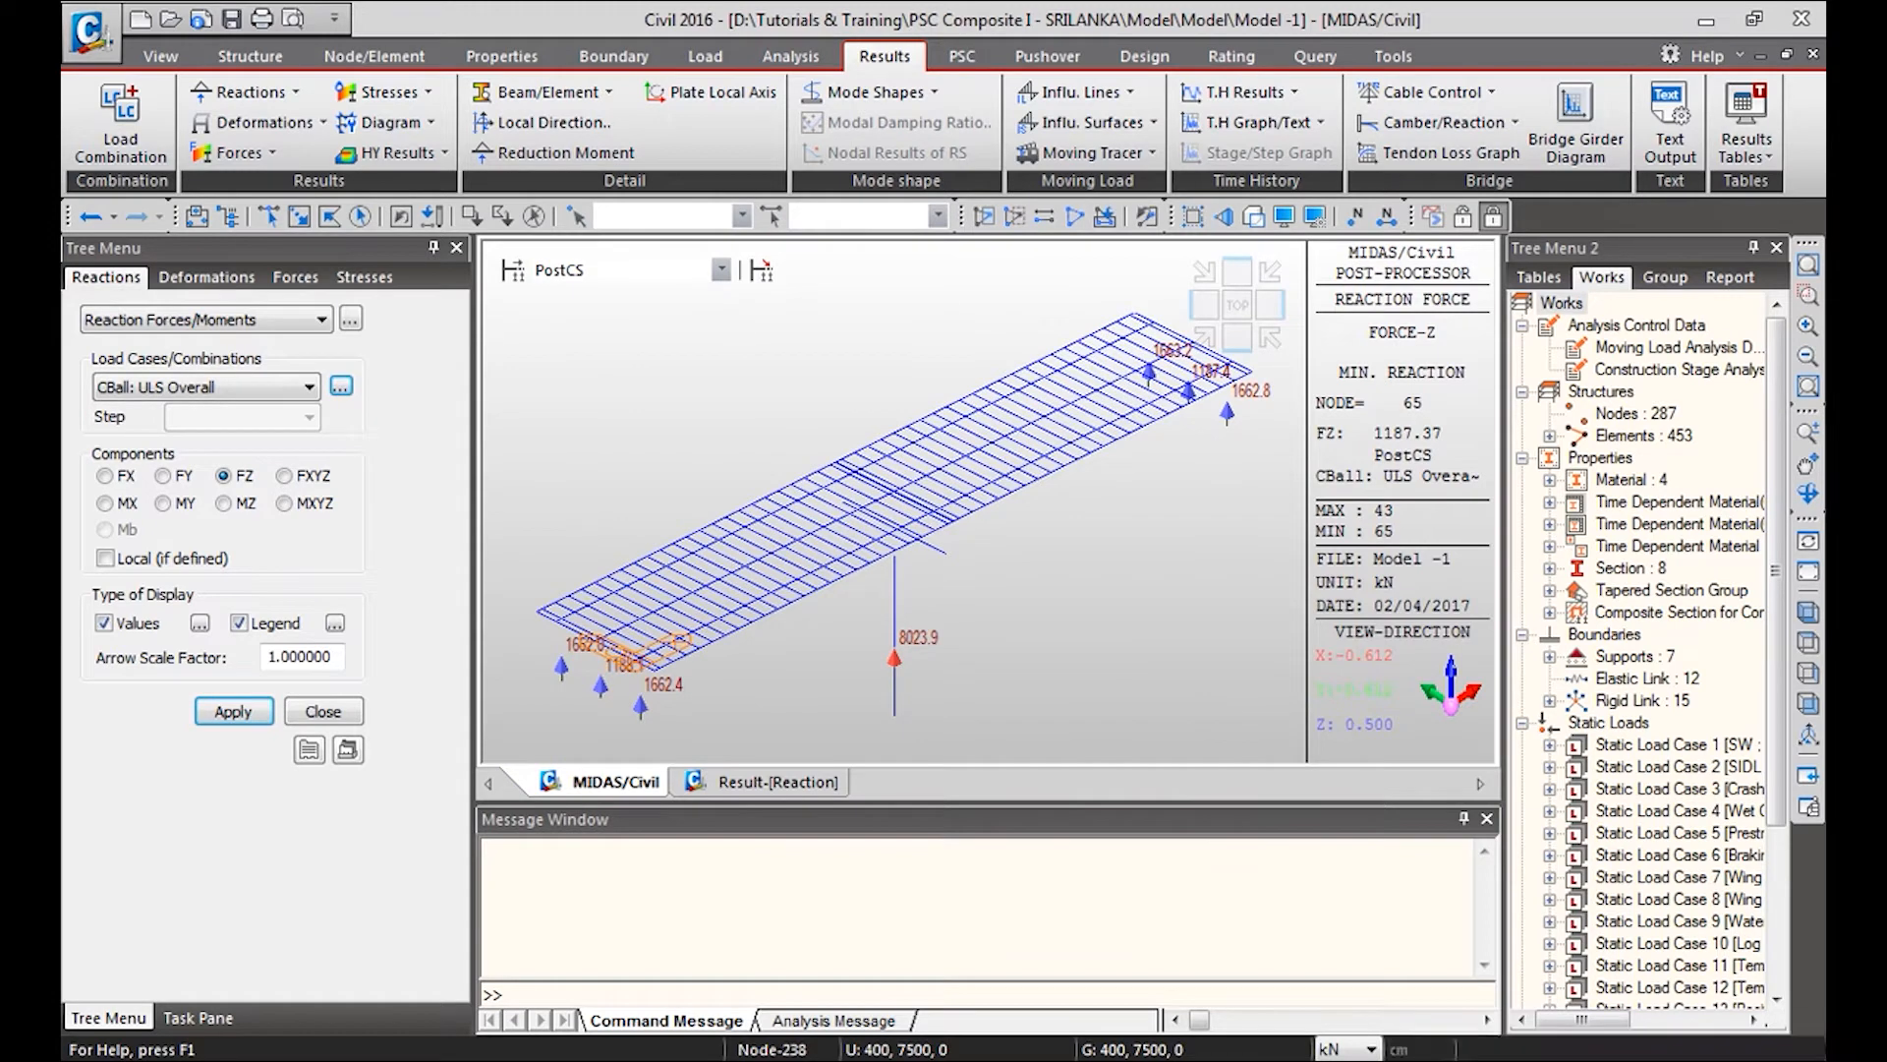
Show the DXYZ displacement contour for CBall: ULS Overall with the values turned off
click(321, 119)
click(298, 186)
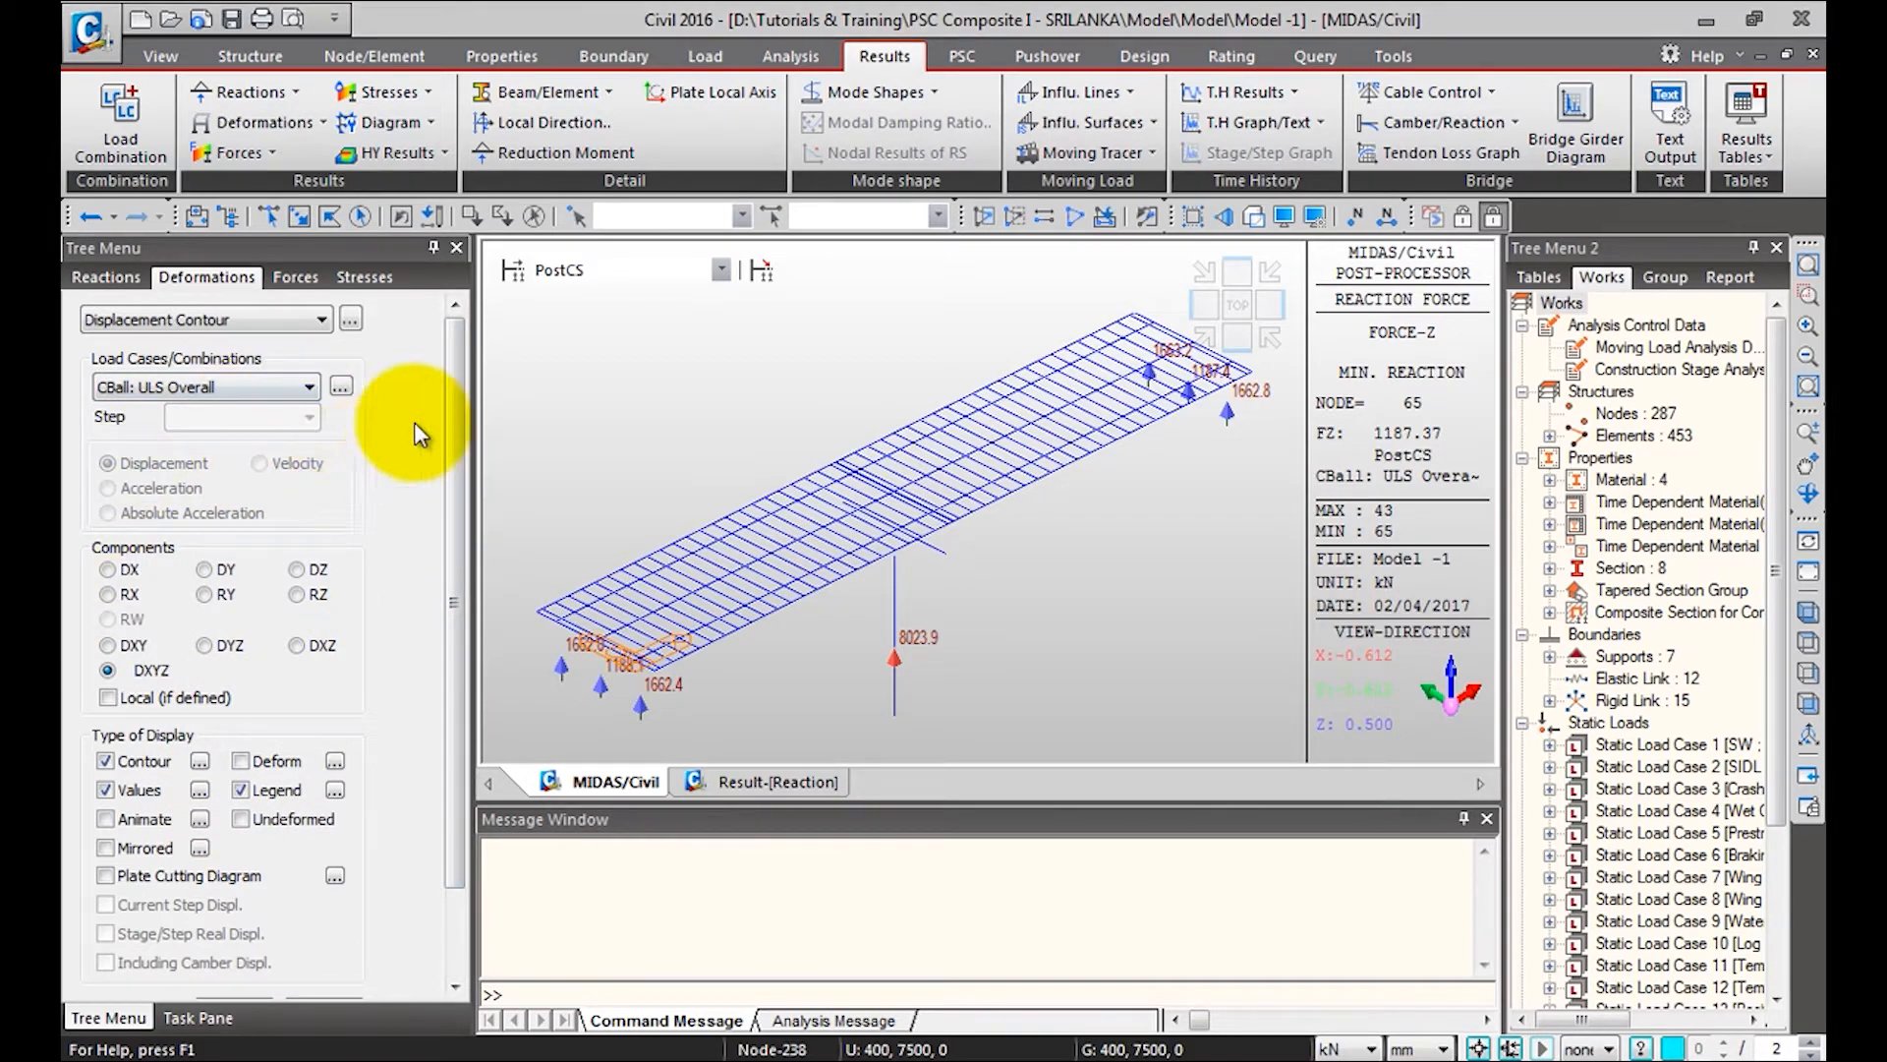
scroll(451, 456, down, 3)
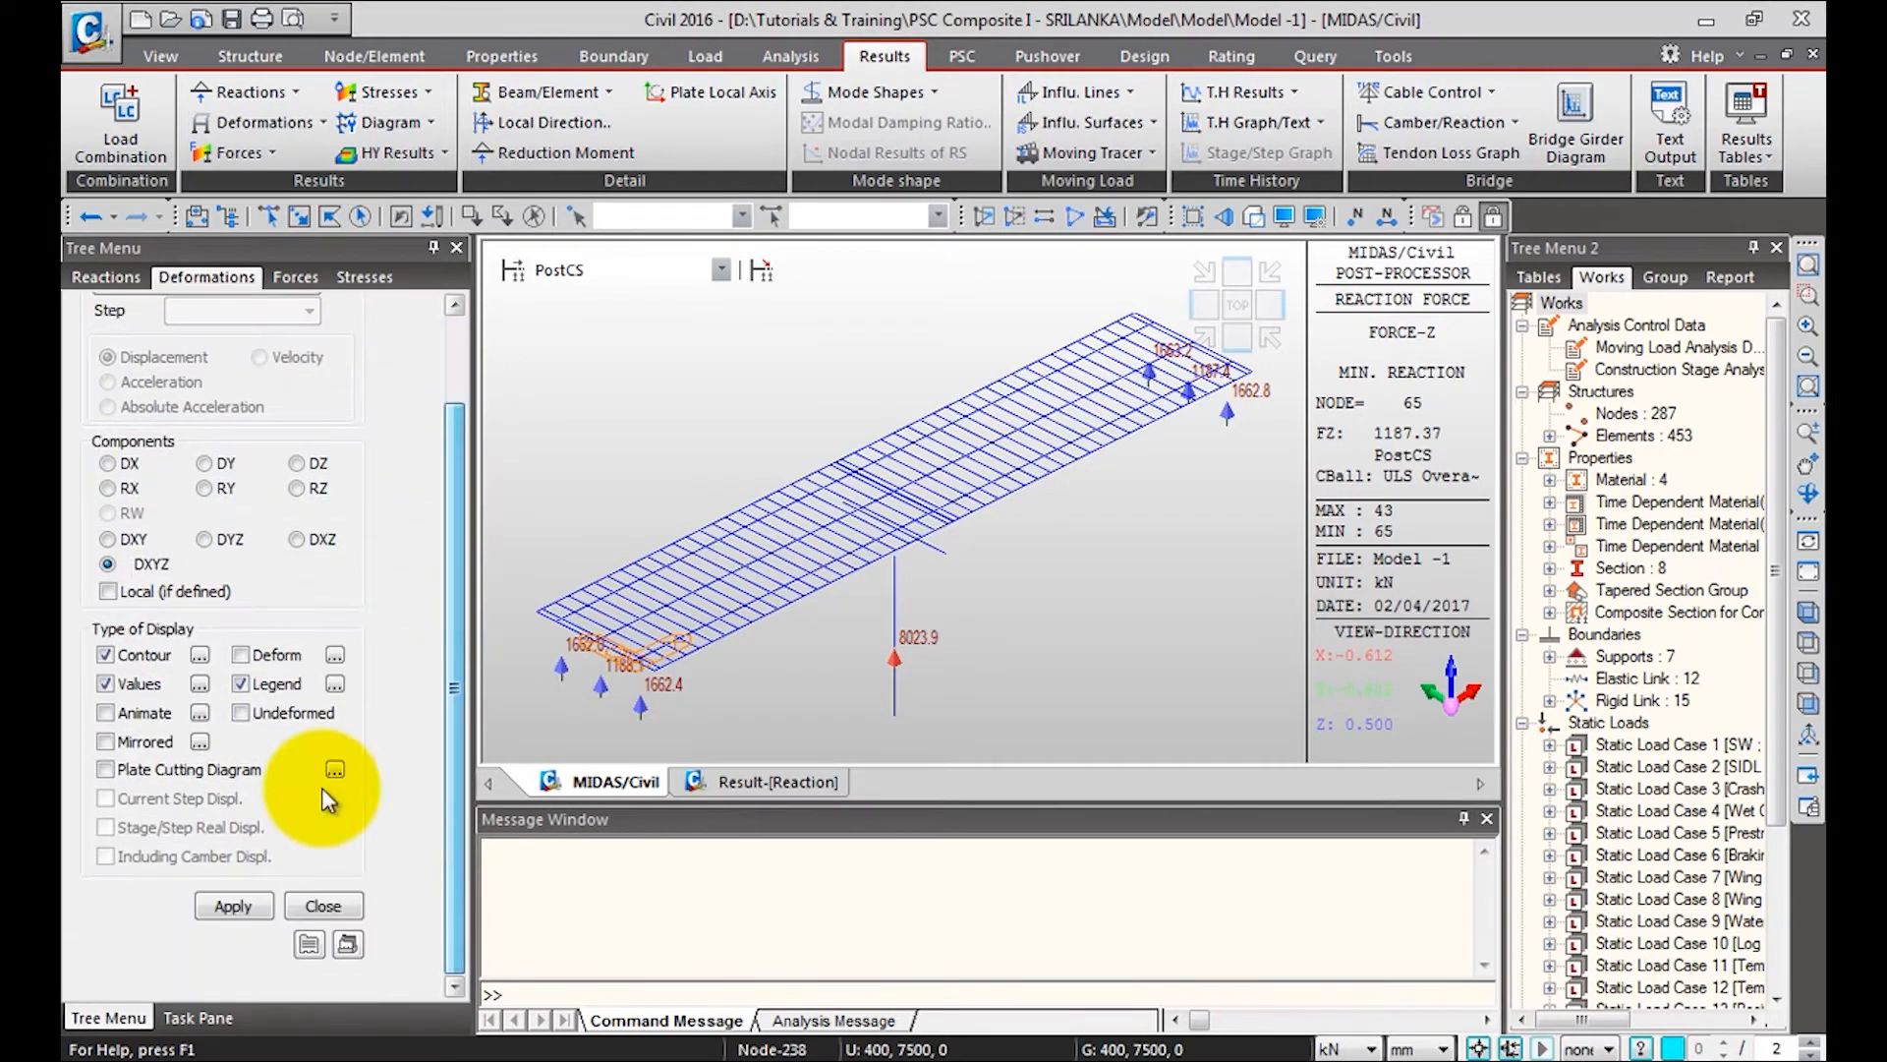
click(234, 905)
click(105, 683)
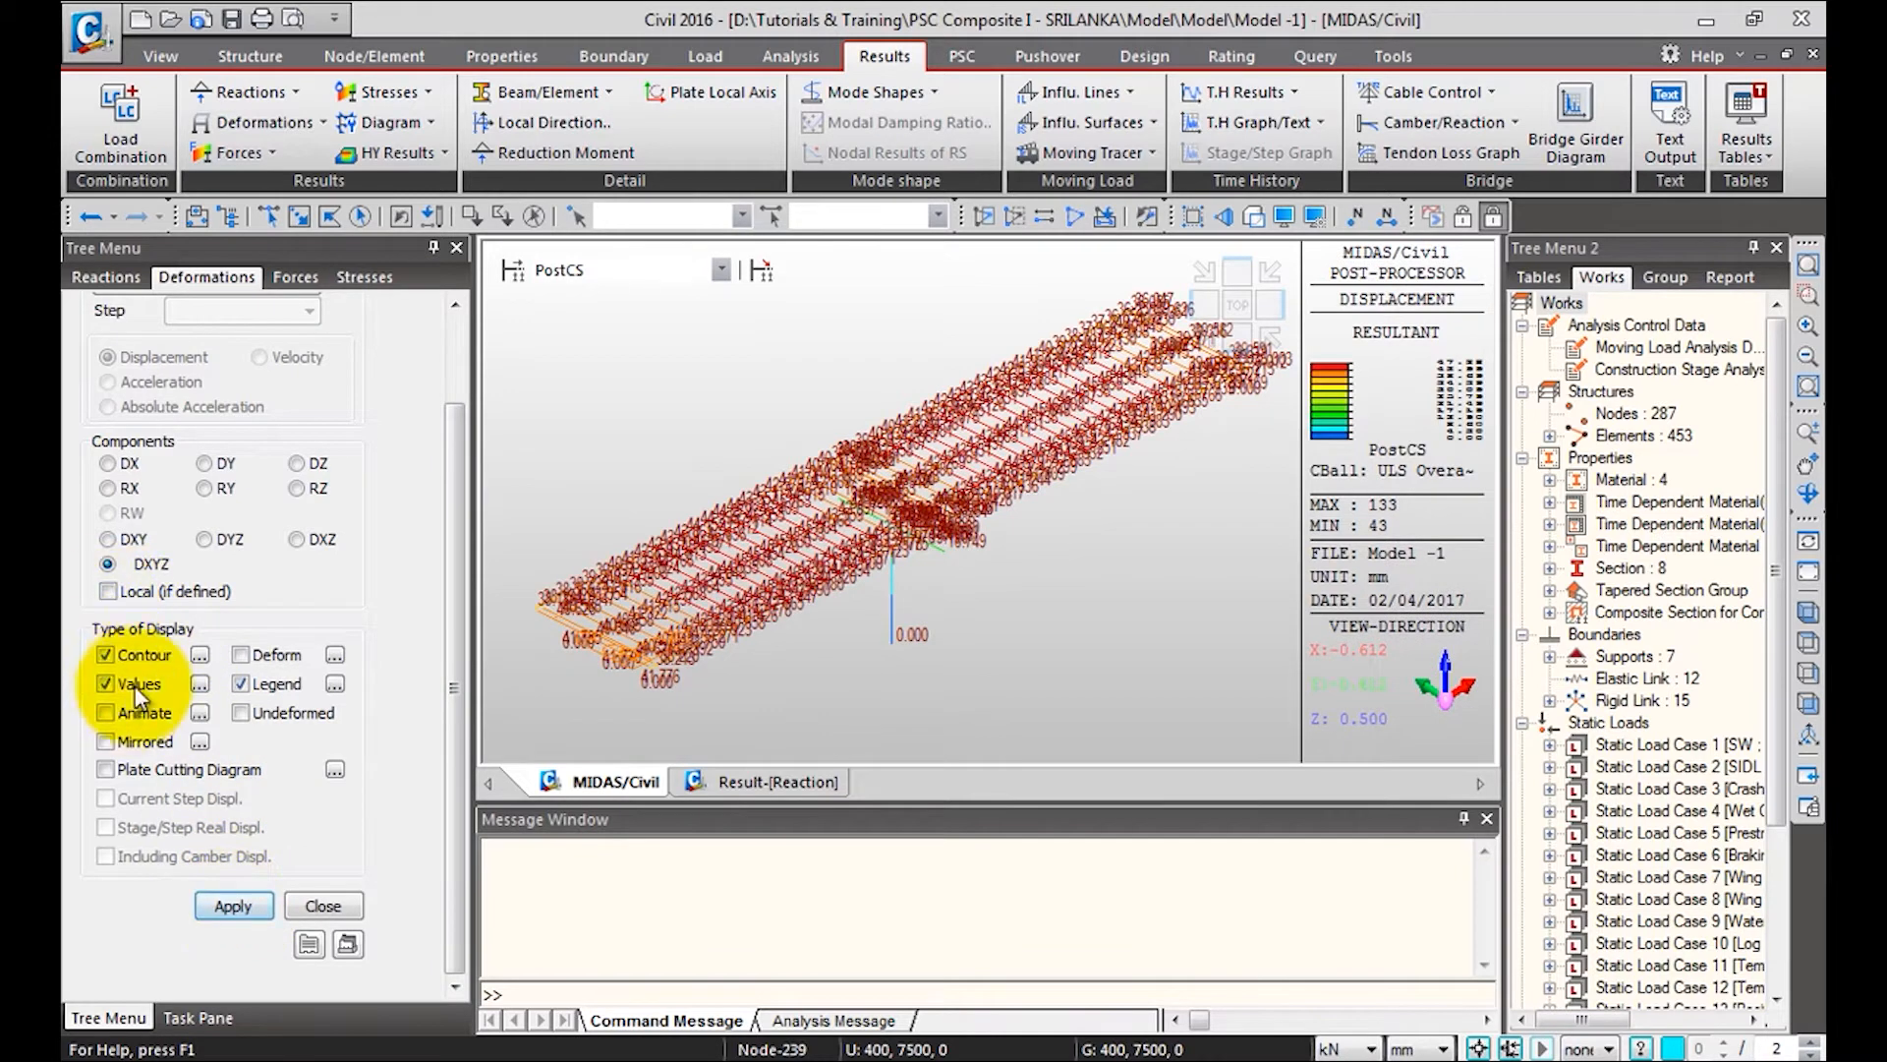
click(242, 910)
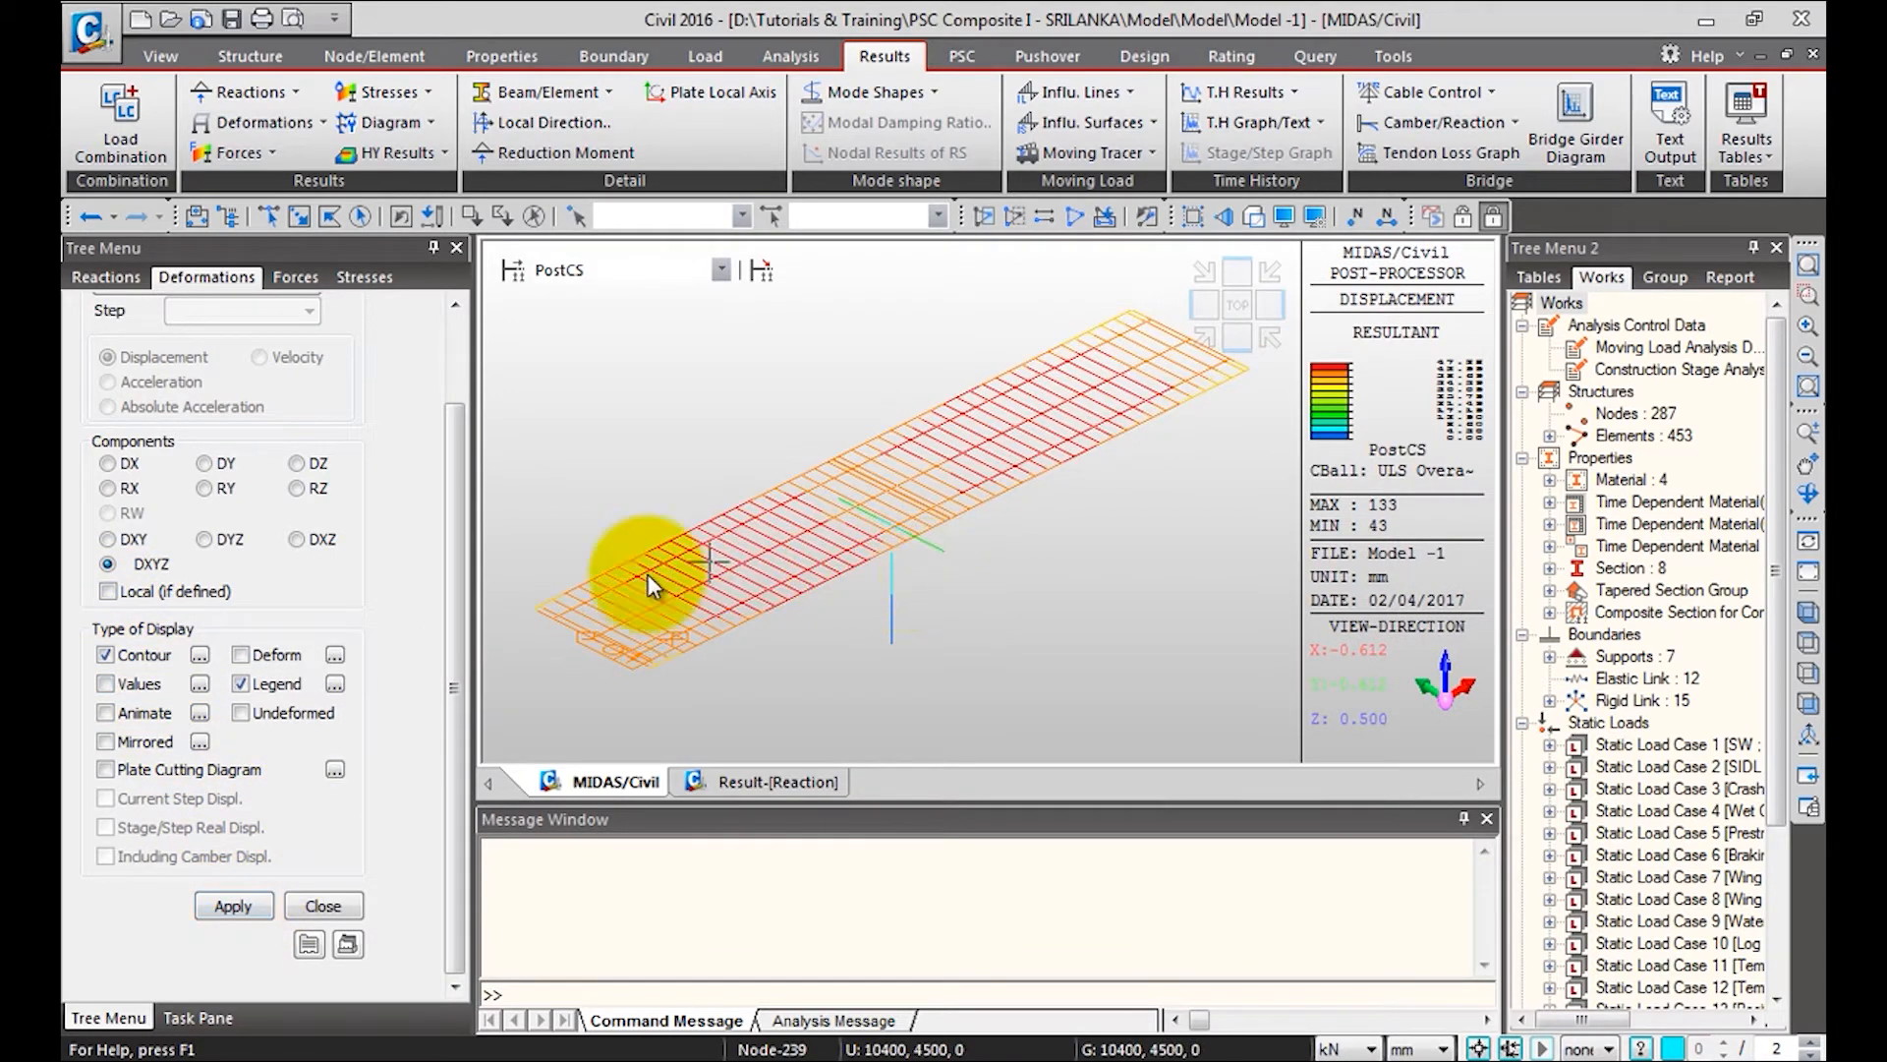
Render the bridge as a solid model and enlarge the model view by closing Tree Menu 2 and the Message Window and narrowing the Tree Menu
click(1258, 218)
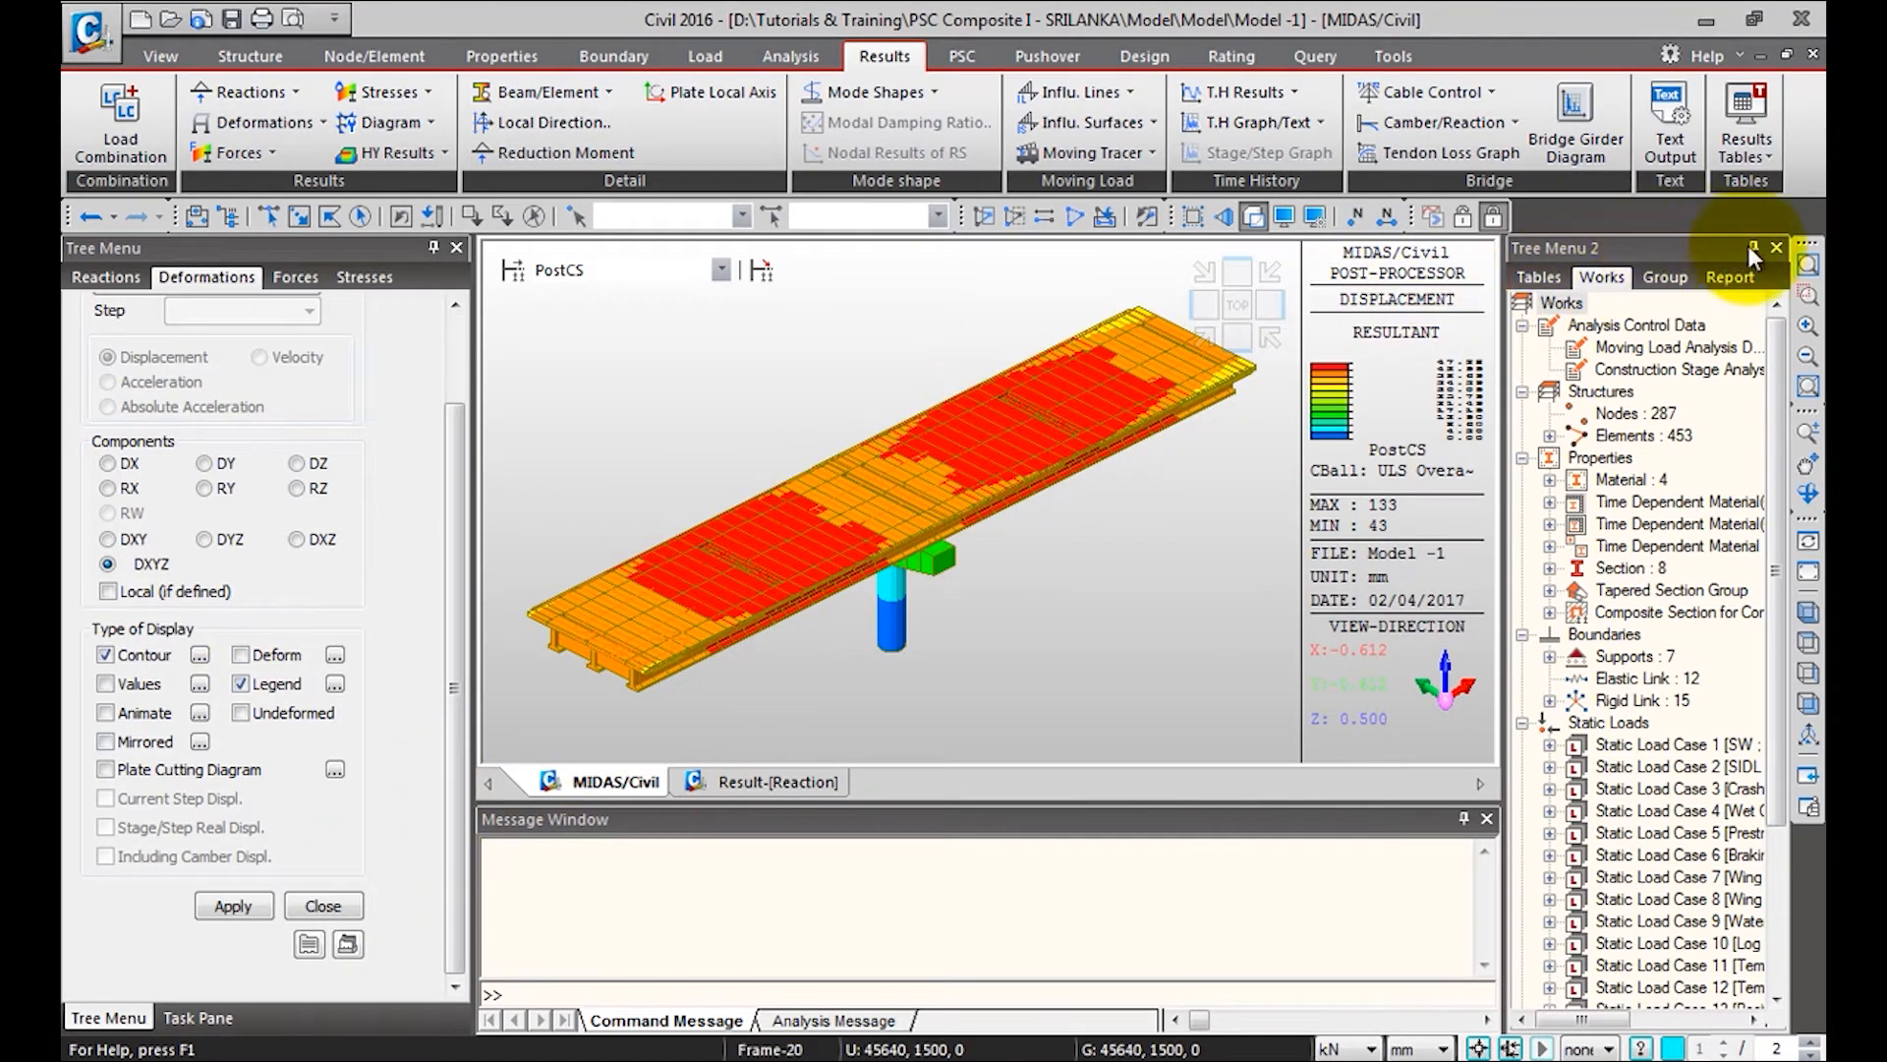
click(1779, 248)
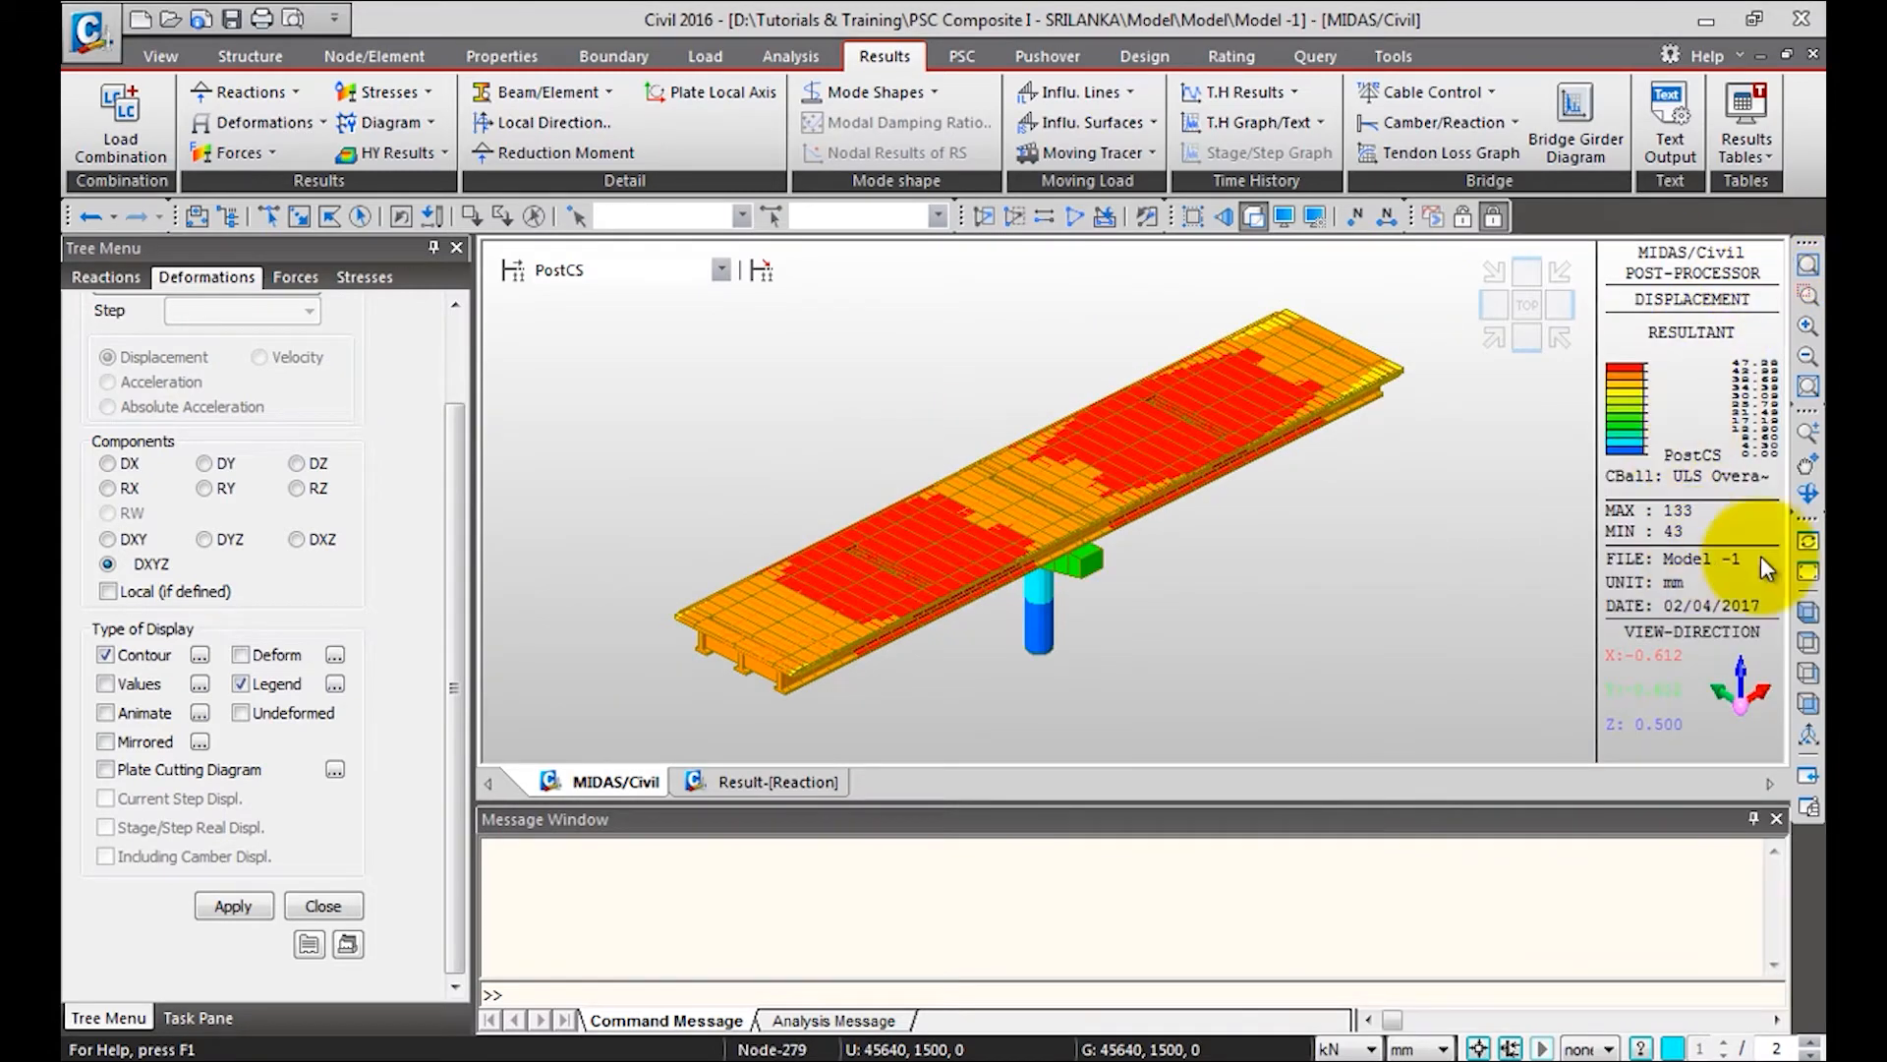
drag(1059, 804, 1053, 859)
drag(464, 580, 403, 580)
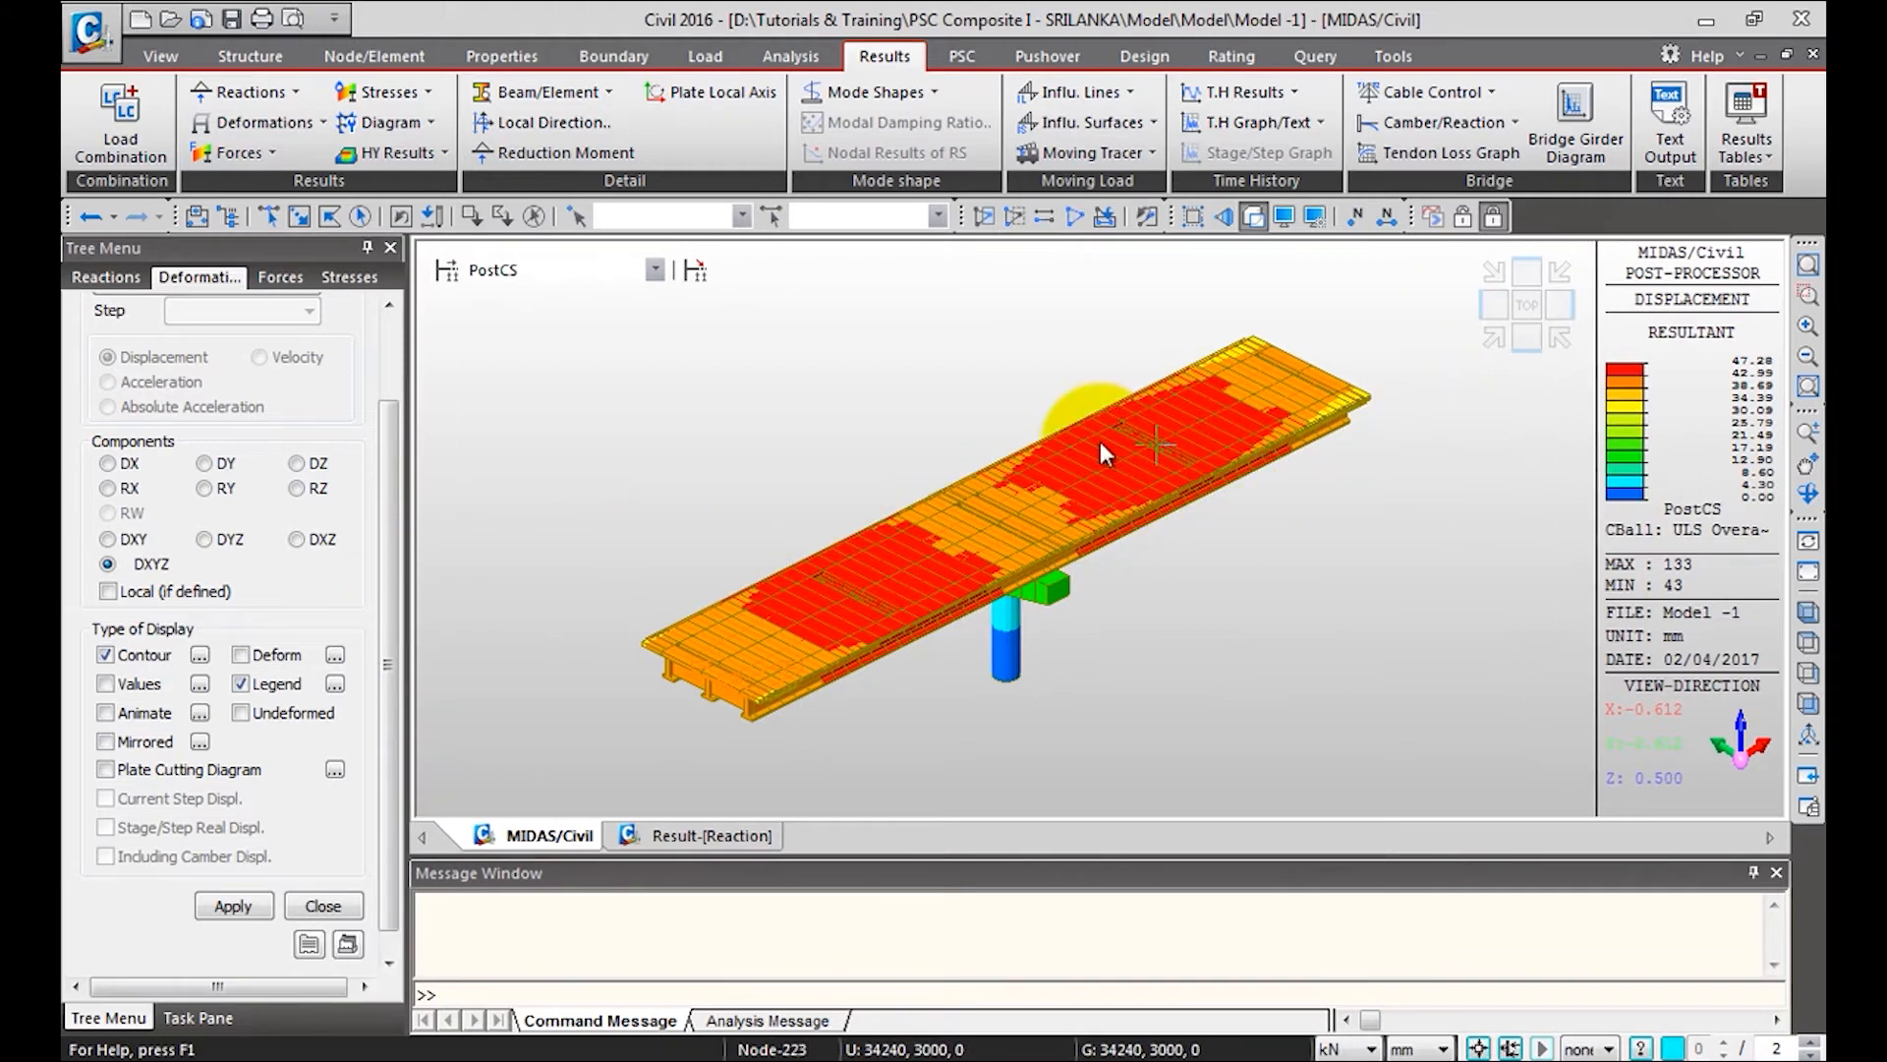
click(1777, 873)
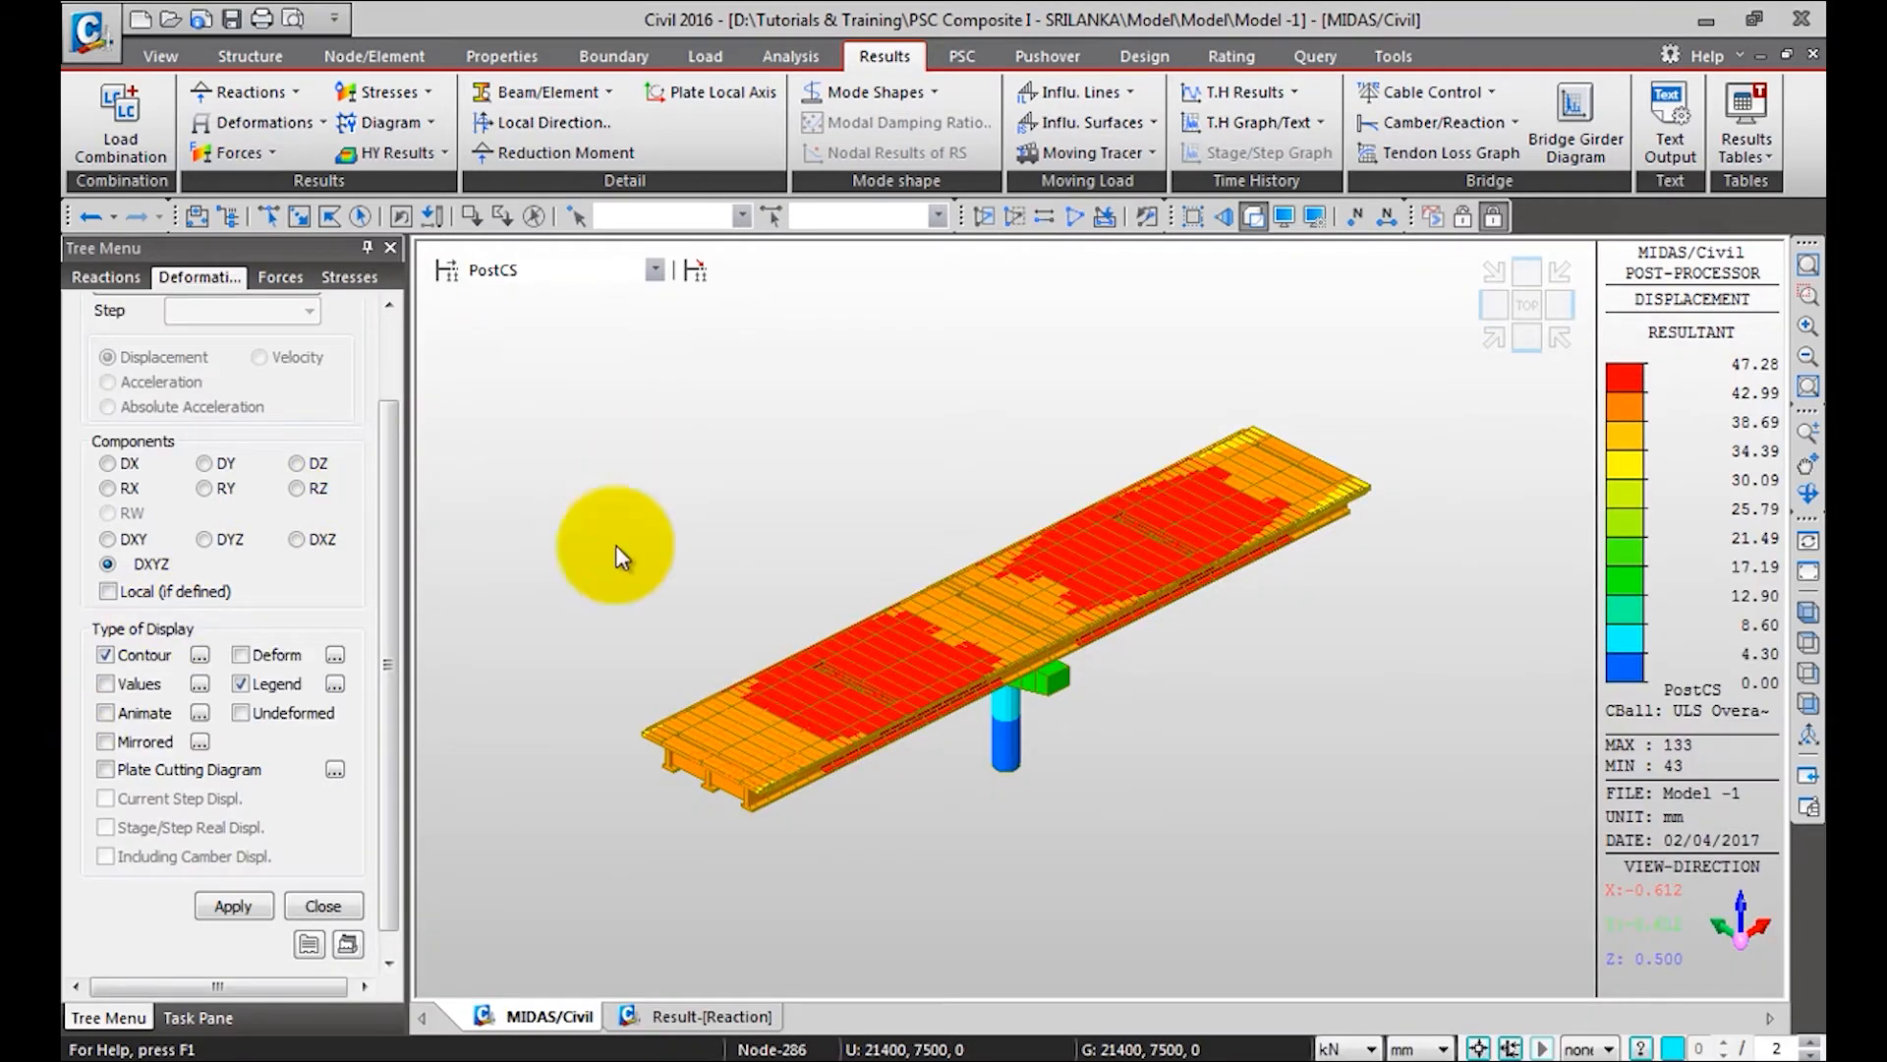
Display the My beam force diagram for the combination CBall: SLS Overall
click(268, 153)
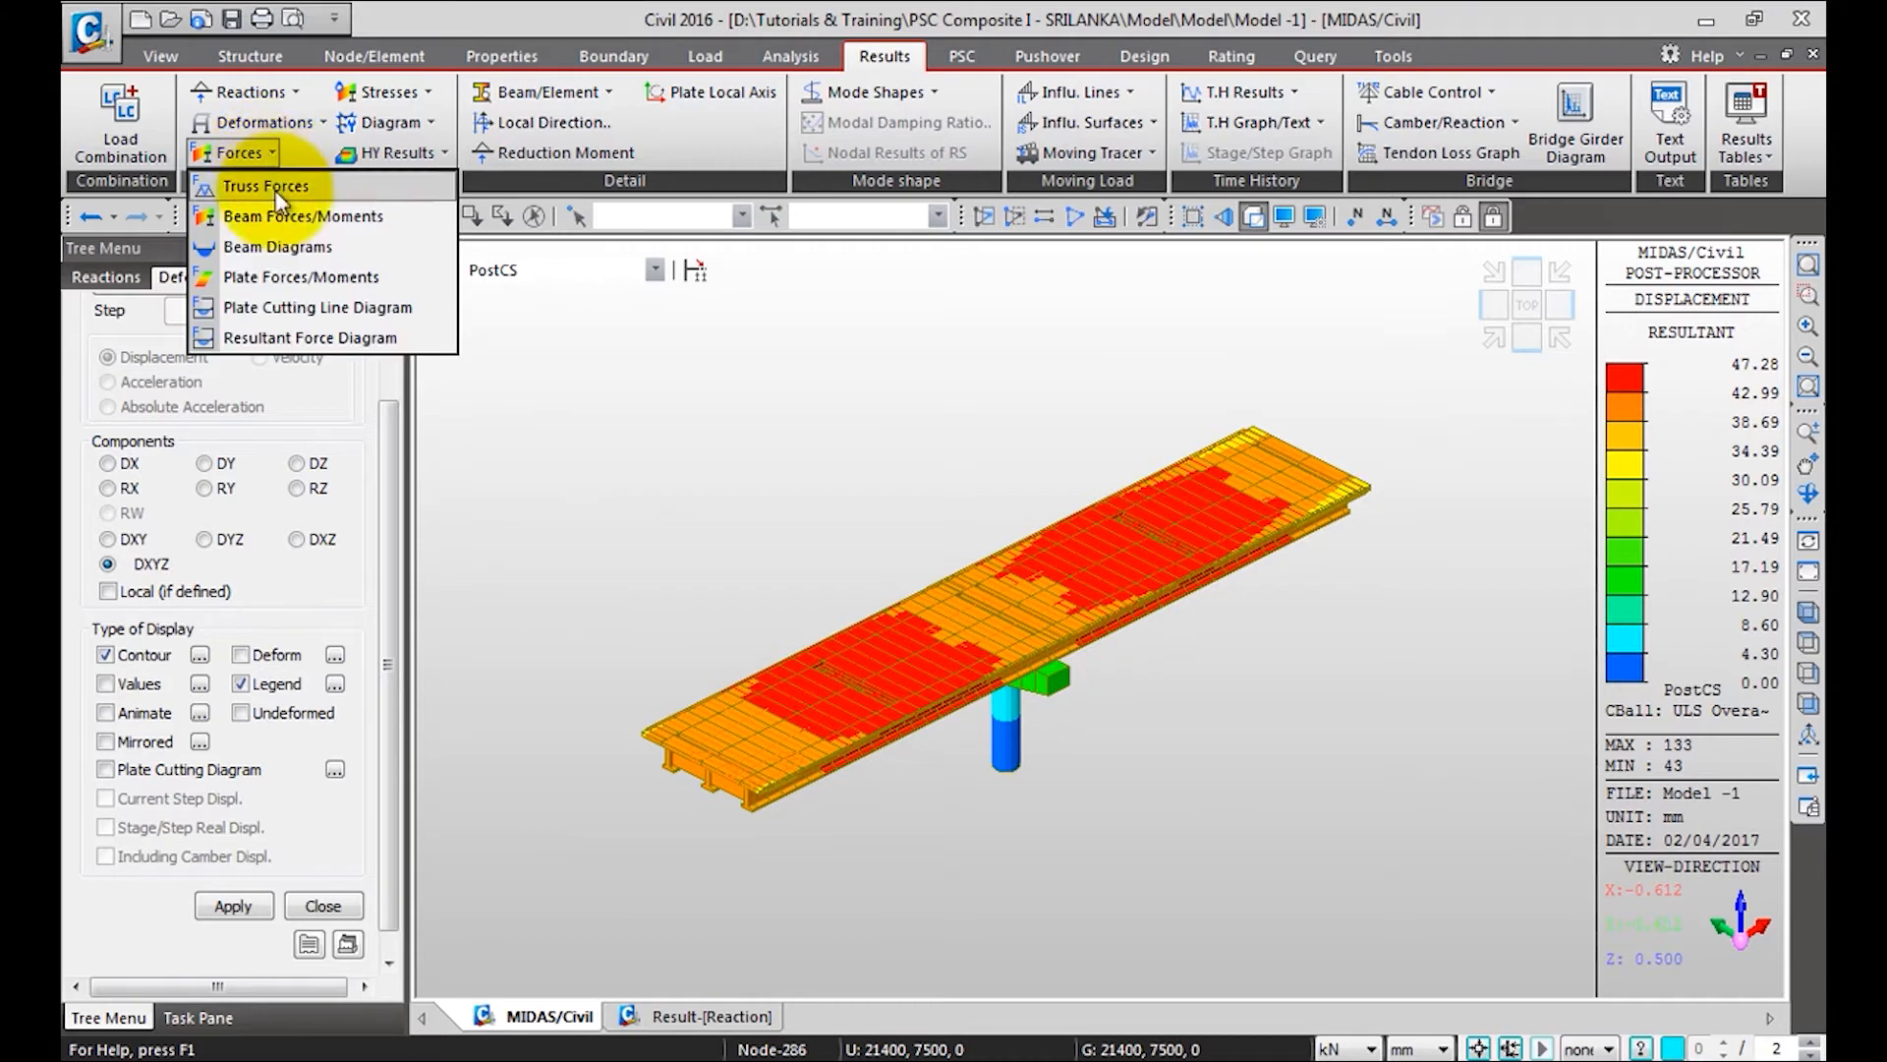
click(282, 247)
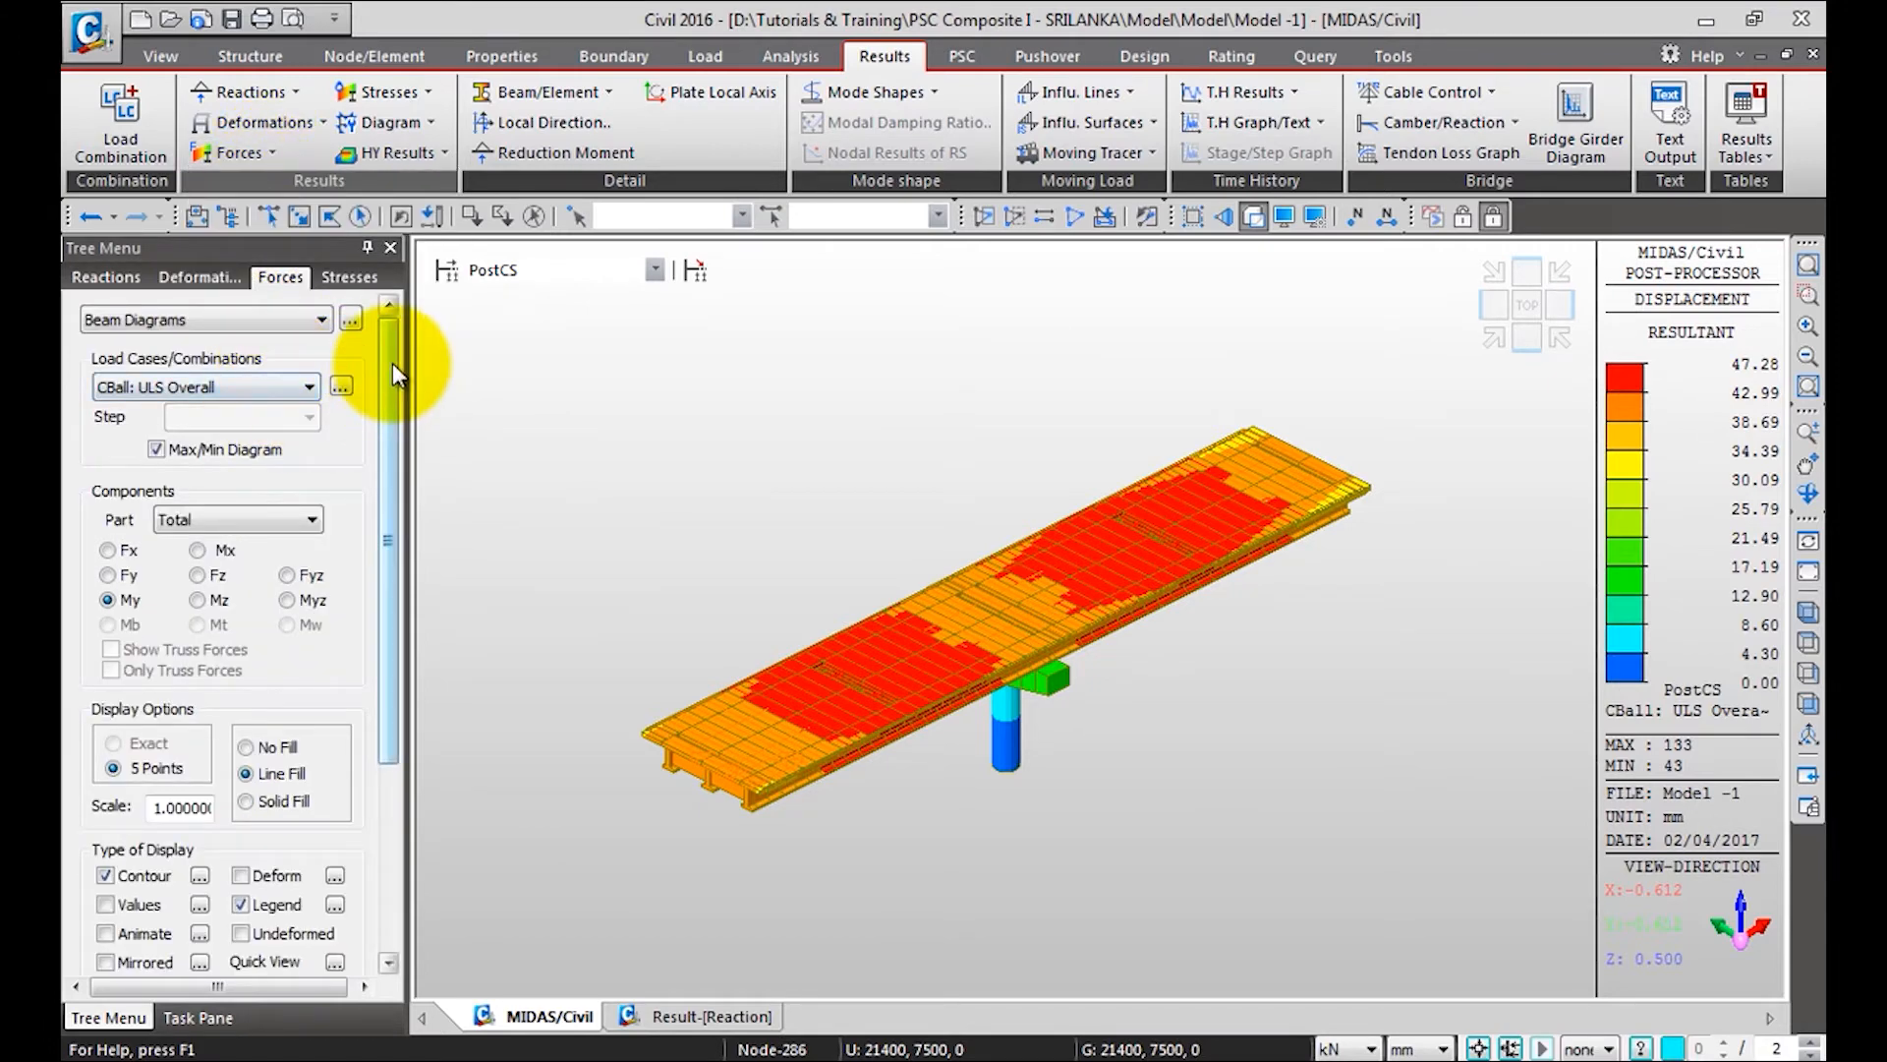
click(258, 386)
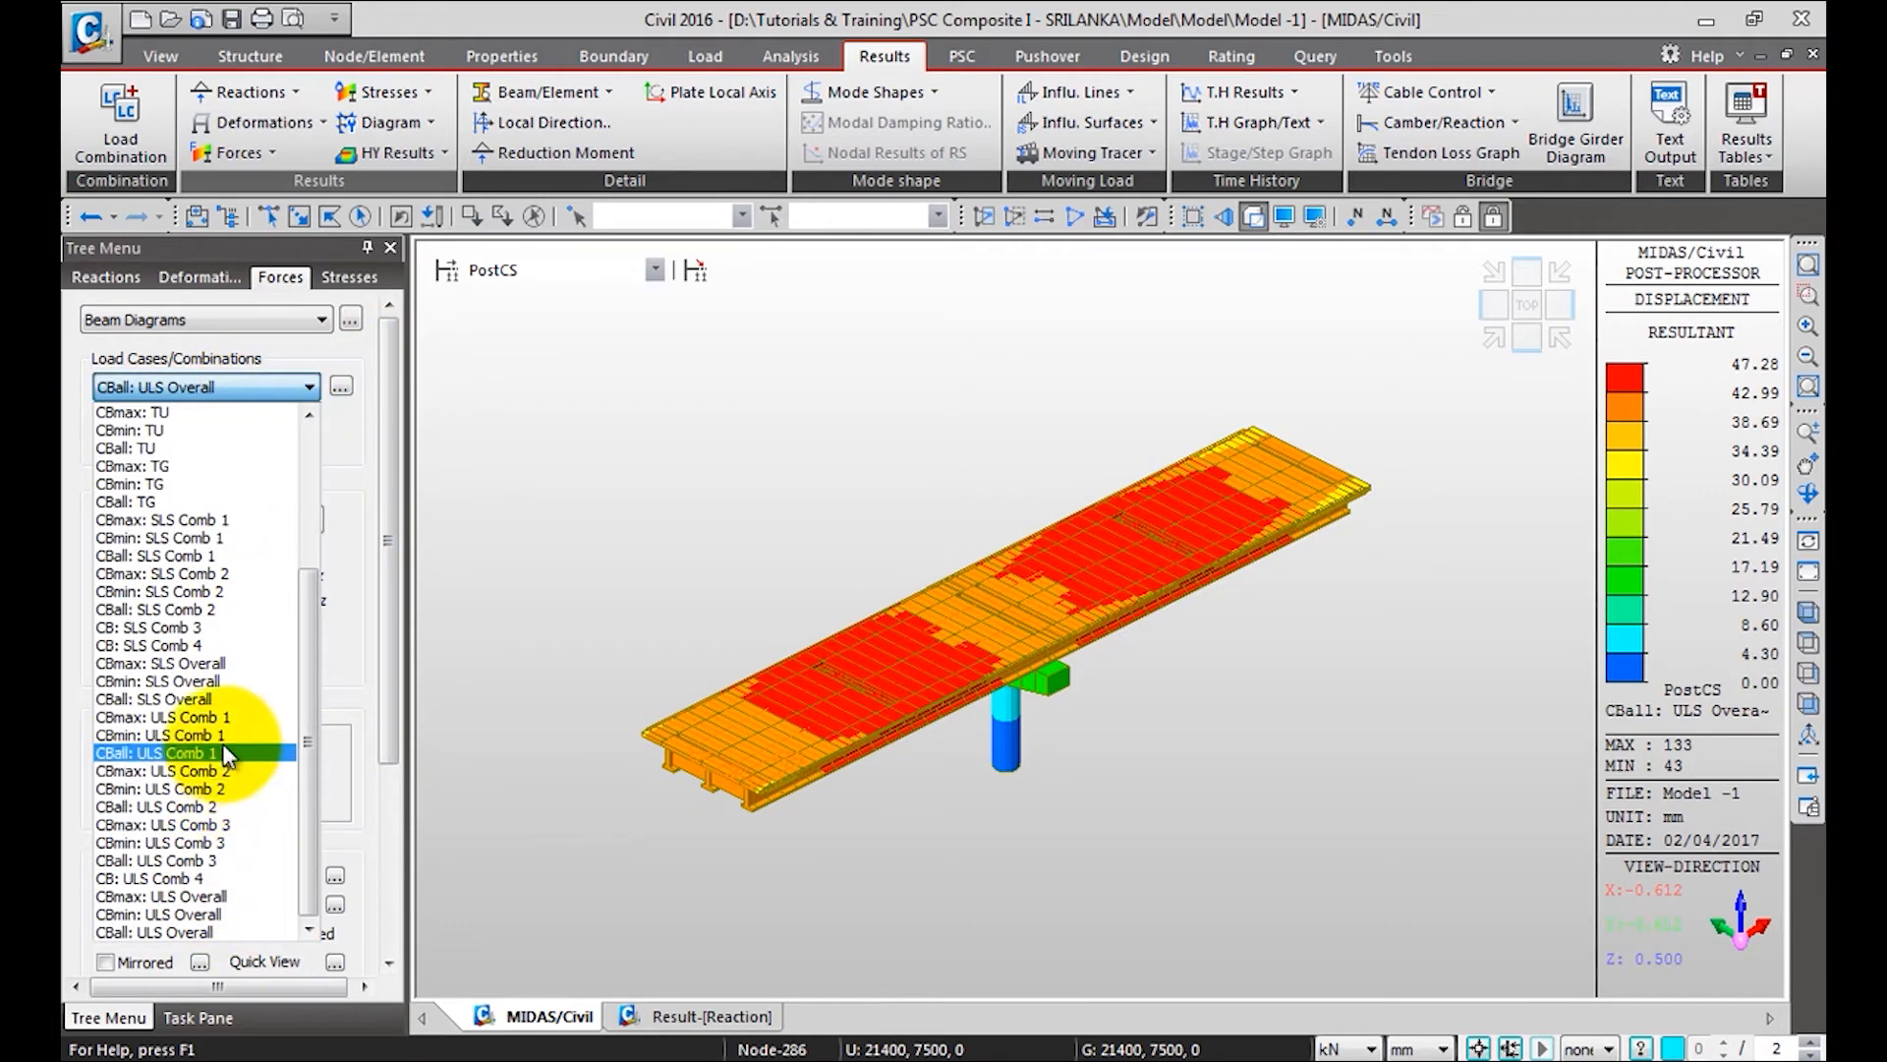
click(196, 699)
drag(391, 394, 356, 458)
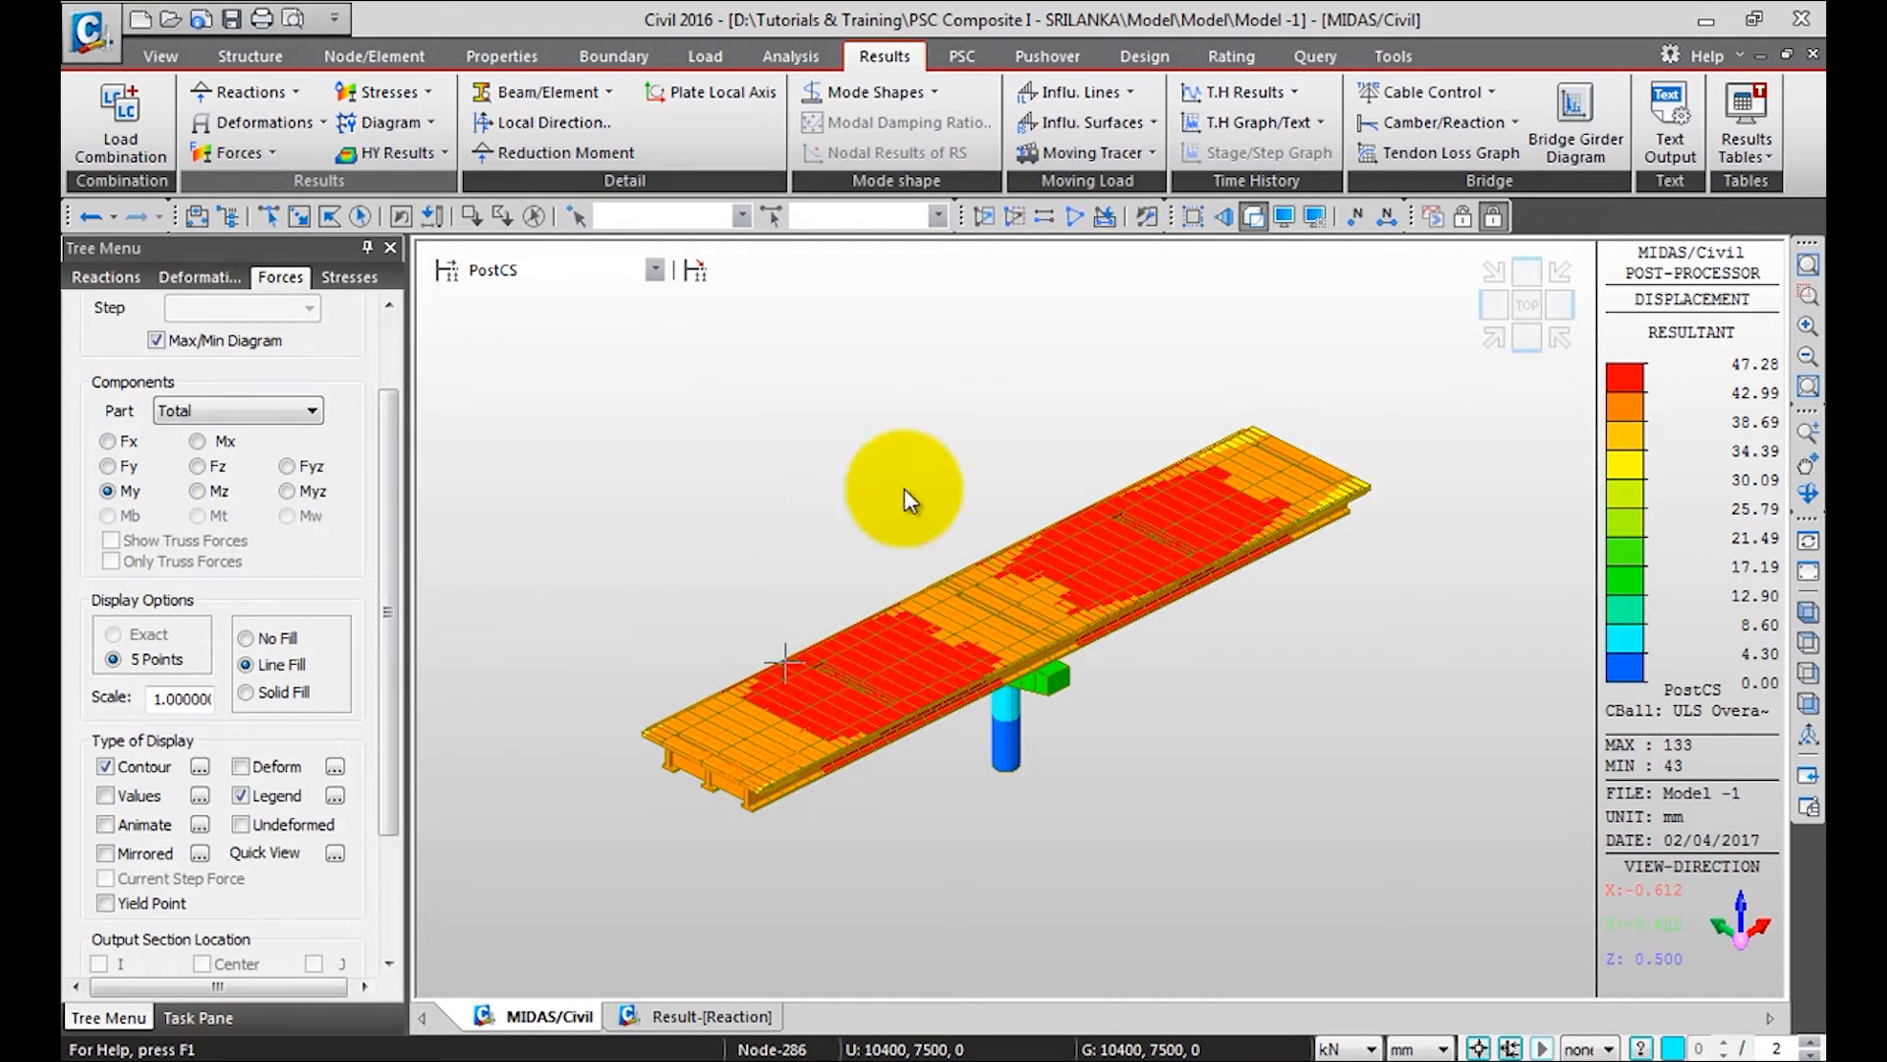
click(1494, 337)
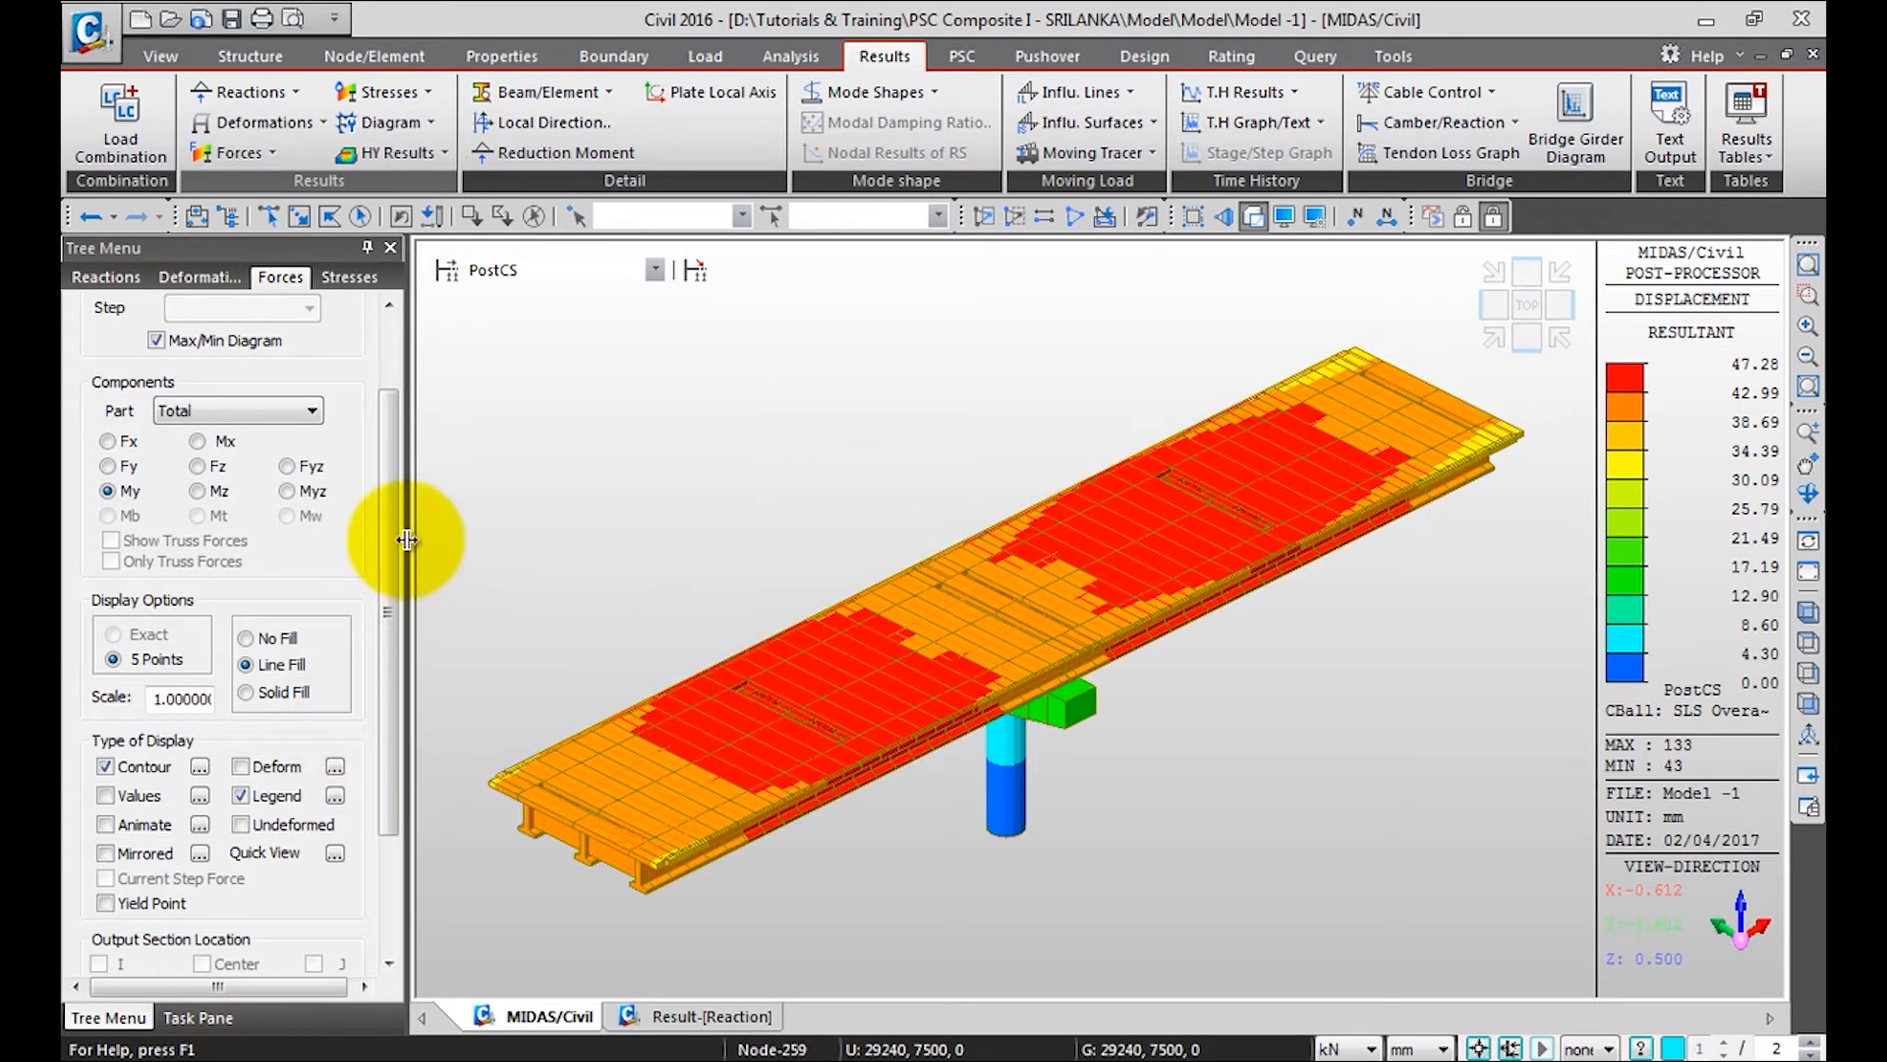
drag(395, 527, 307, 663)
click(232, 882)
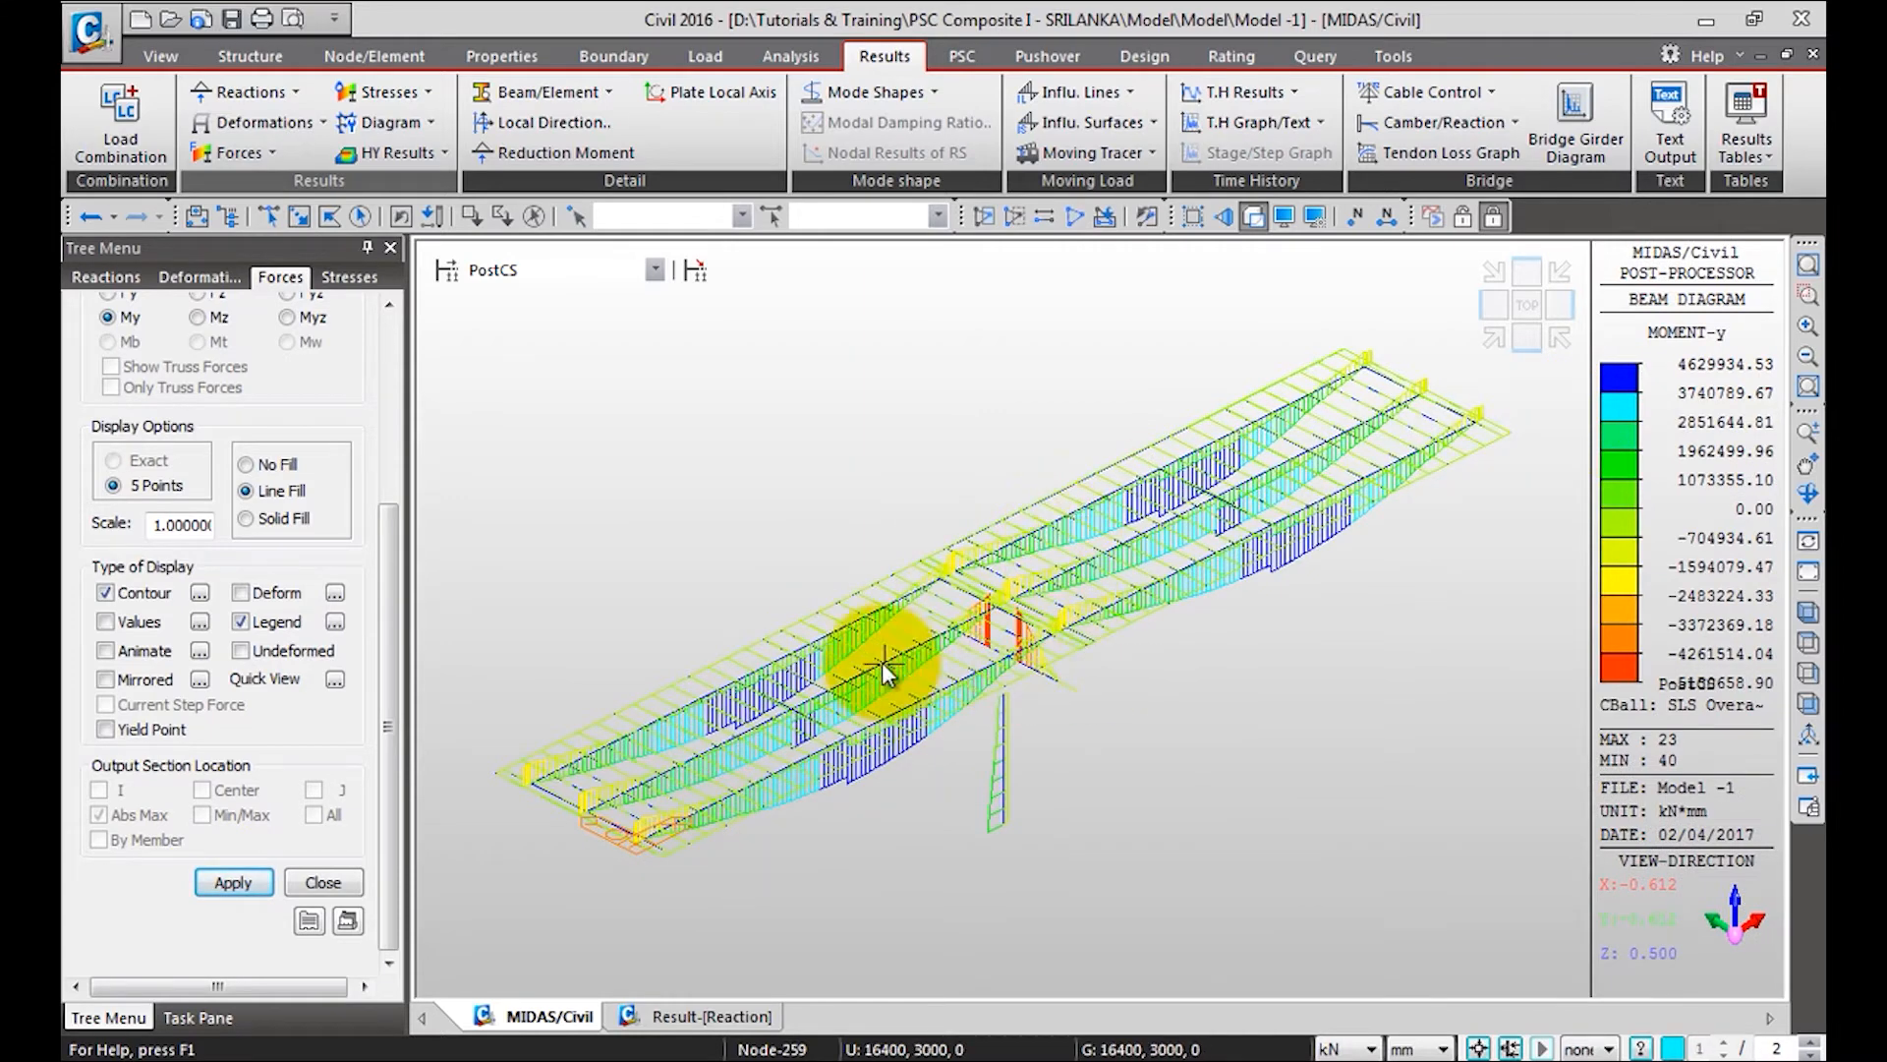
Display the My beam diagram for CBall: ULS Overall and change the length unit to m
drag(389, 535, 372, 334)
click(254, 388)
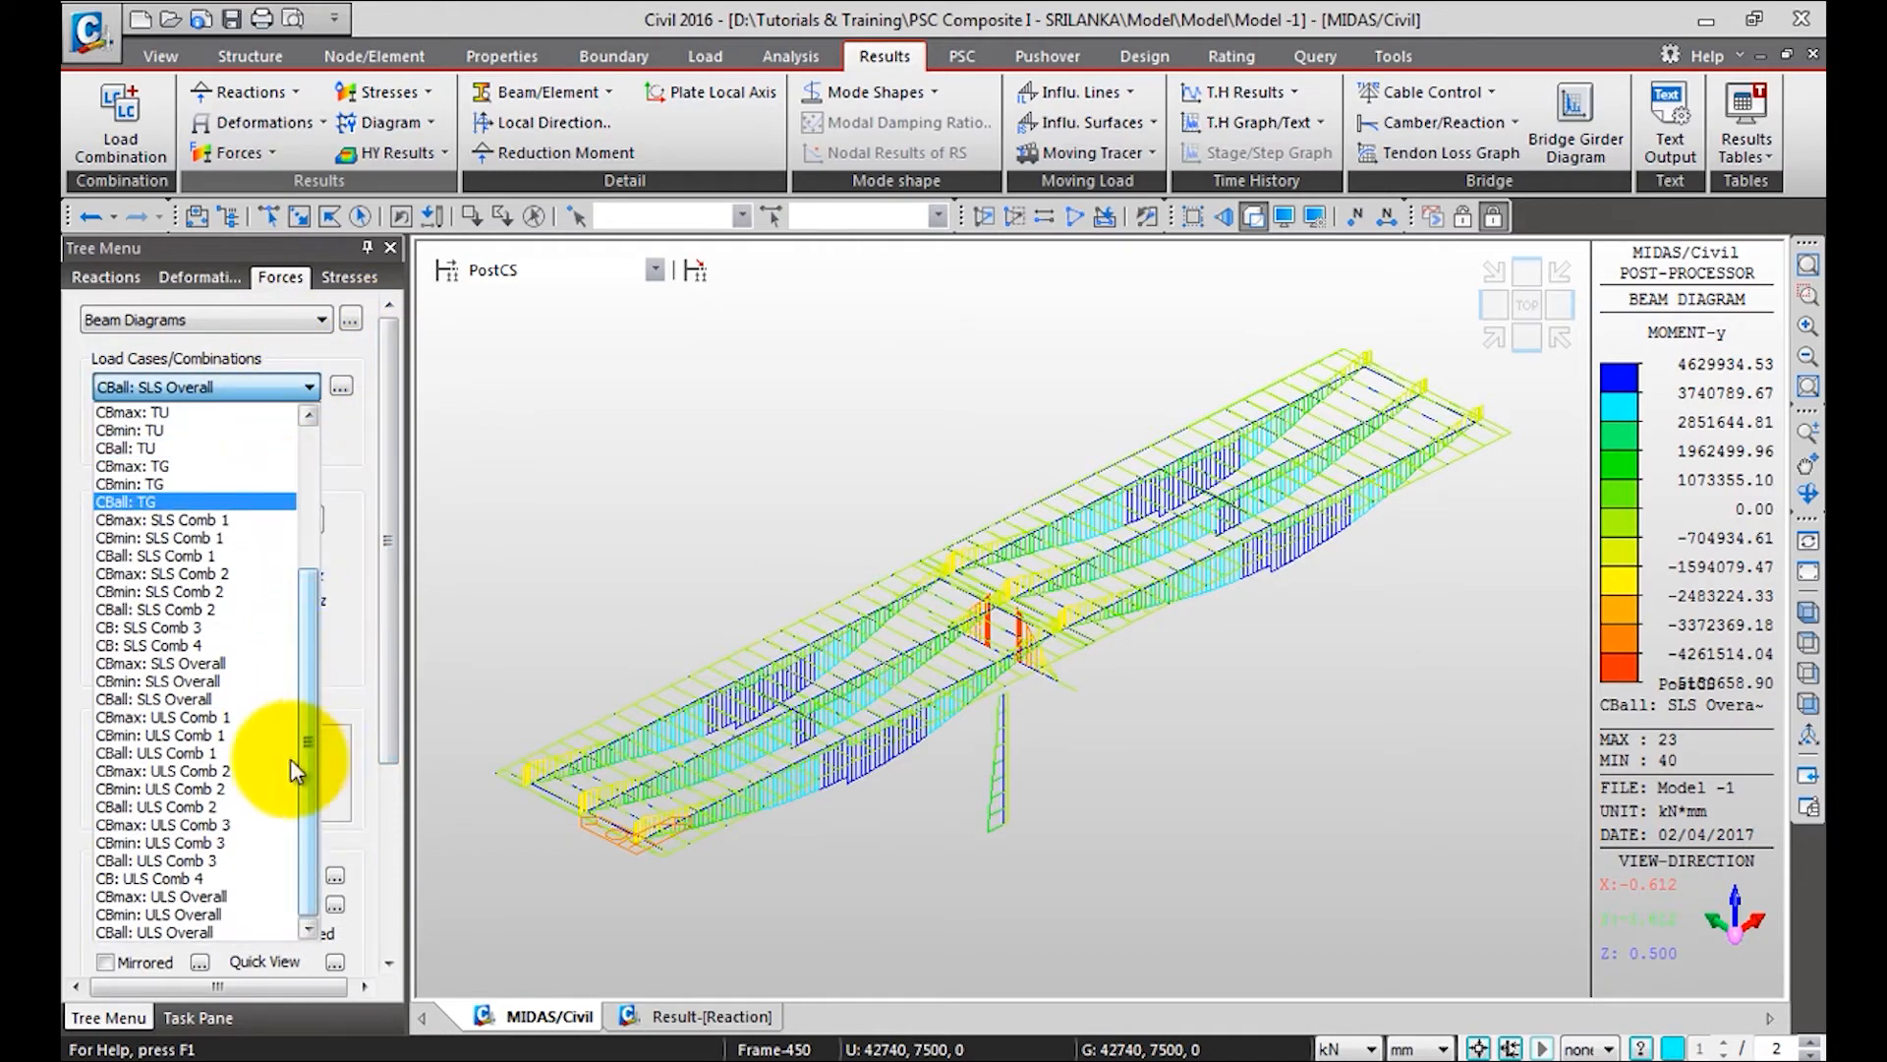
click(226, 899)
drag(403, 709, 389, 899)
click(233, 882)
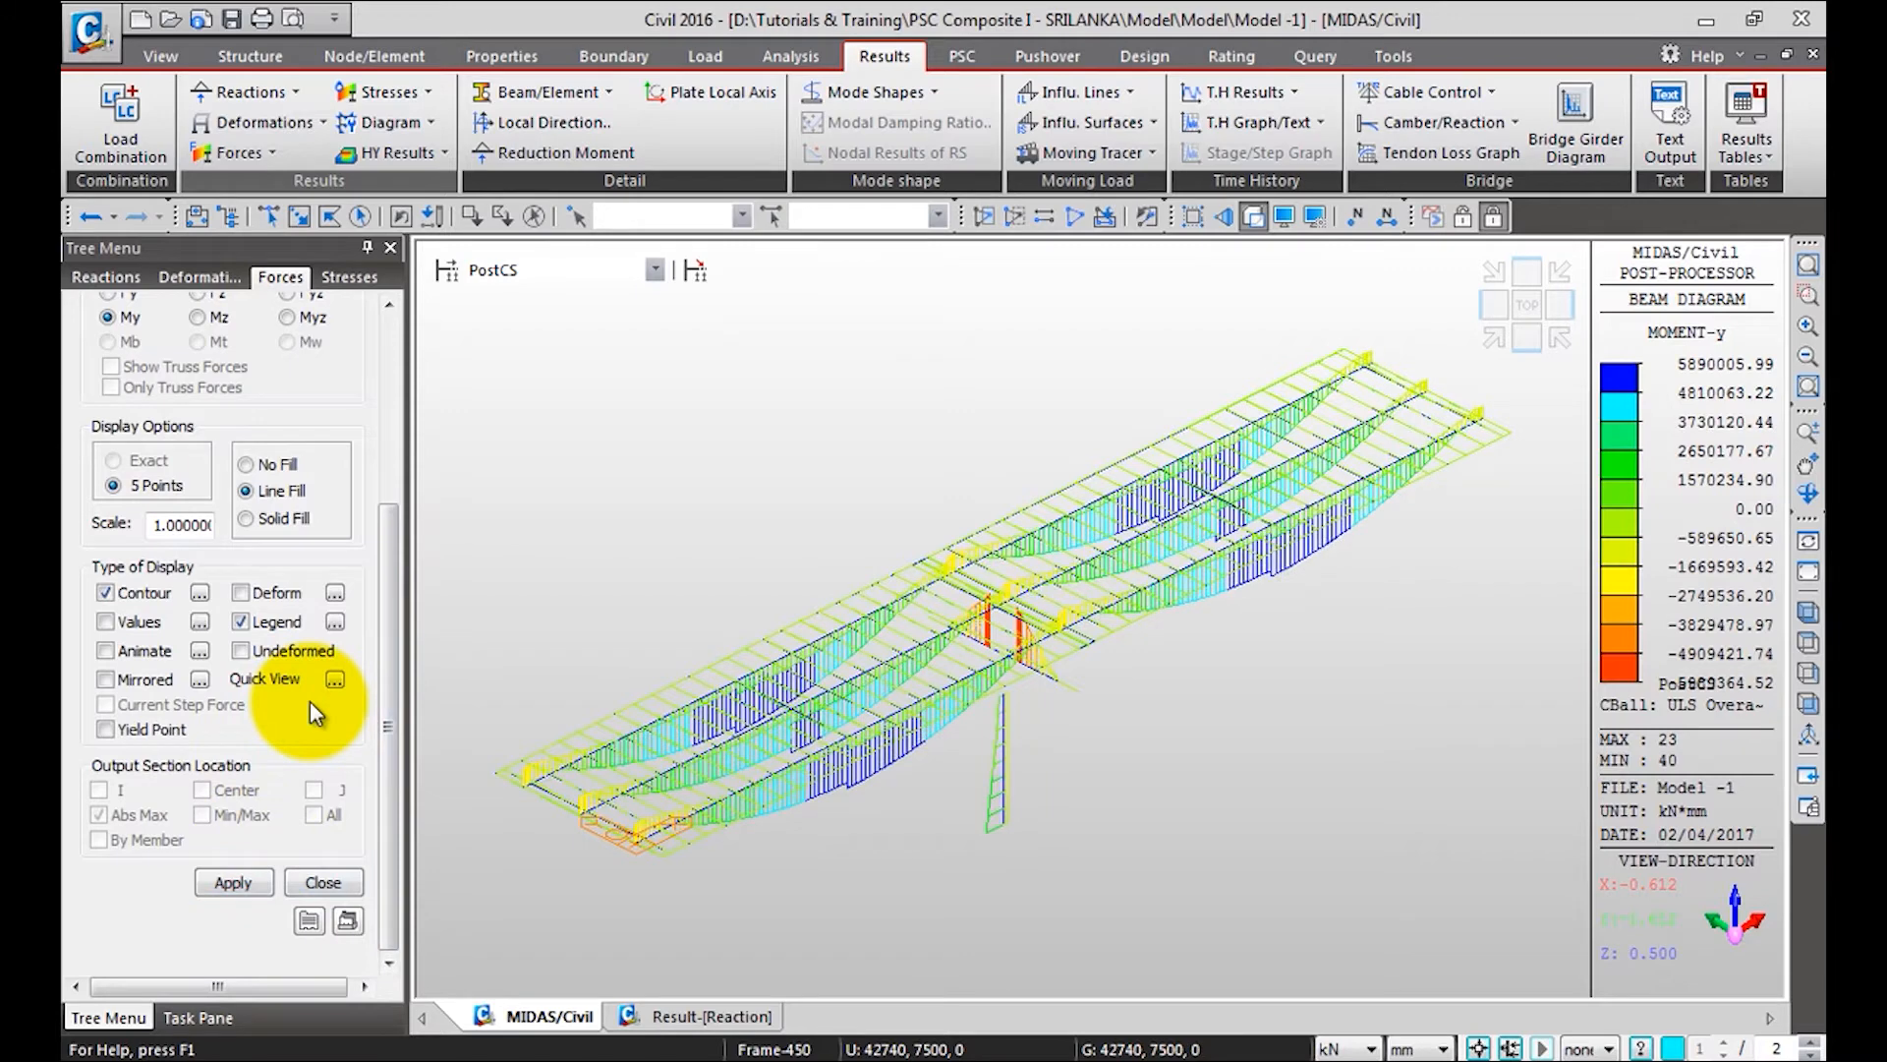
click(1423, 1049)
click(1422, 989)
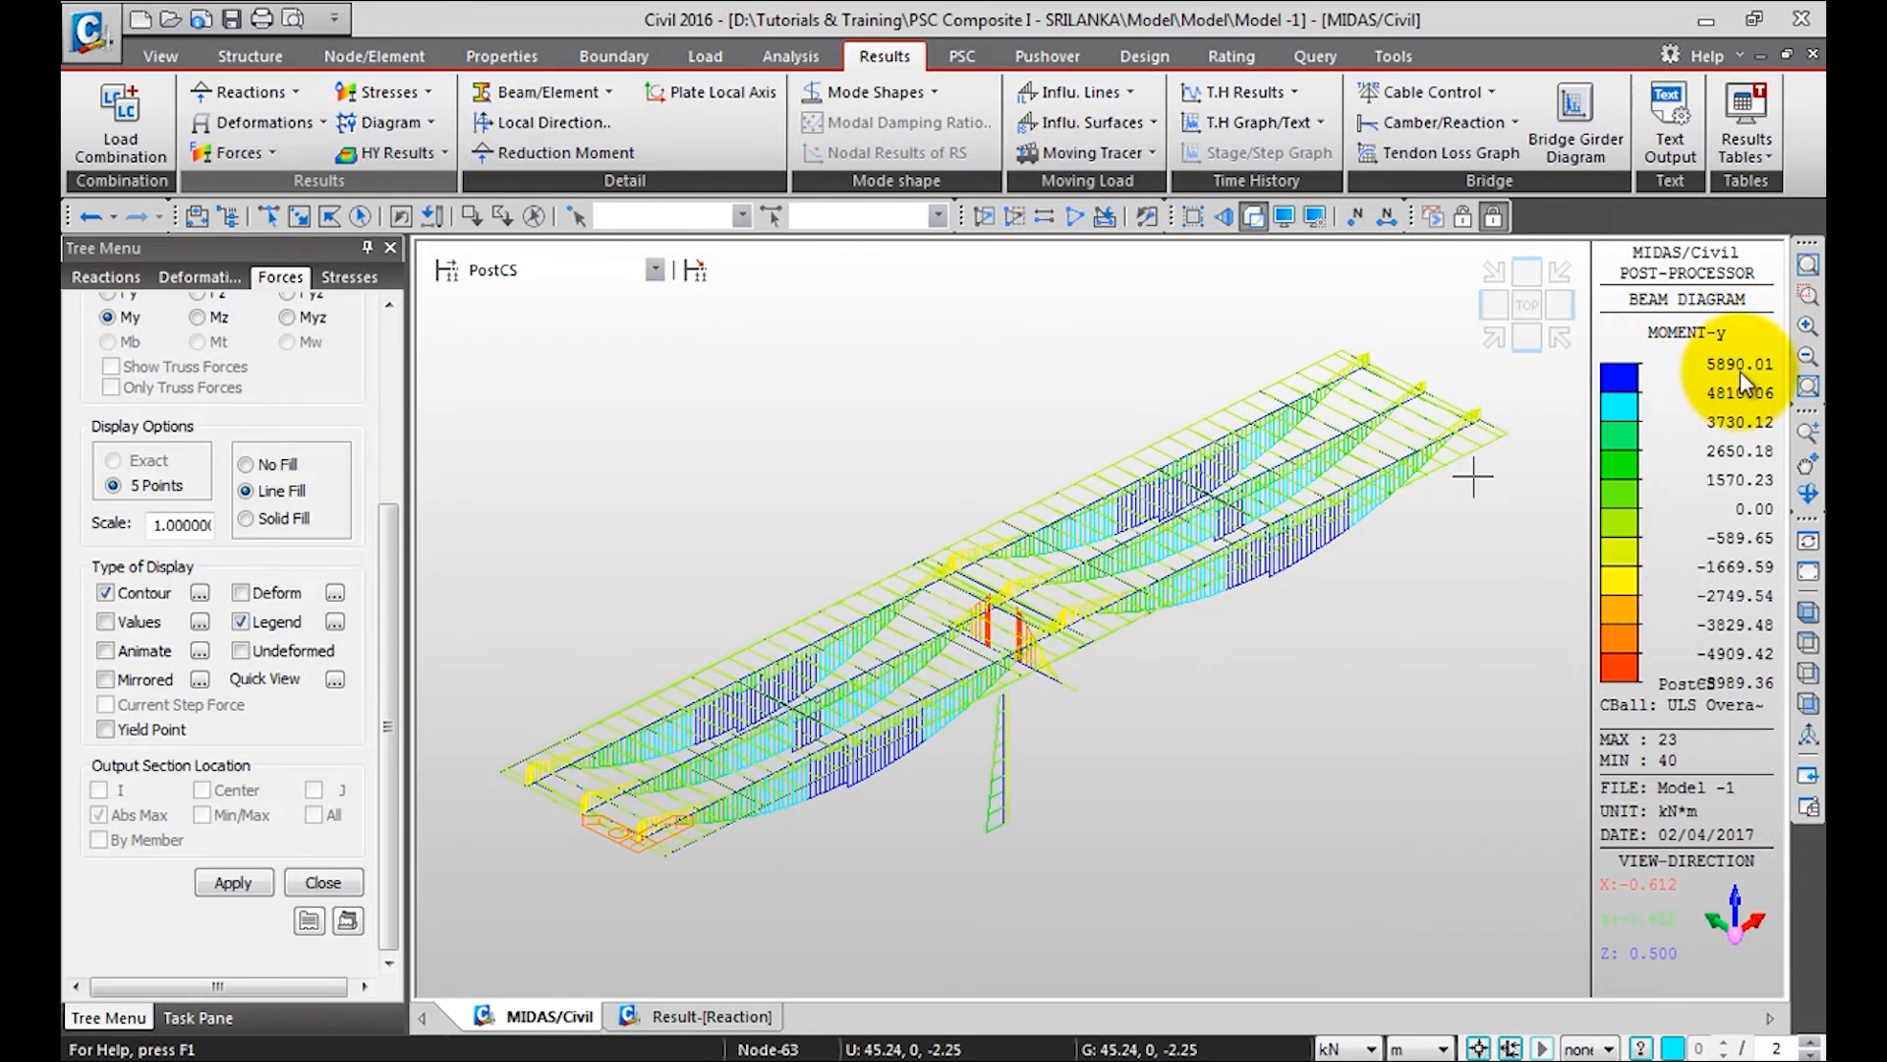
drag(392, 575, 370, 385)
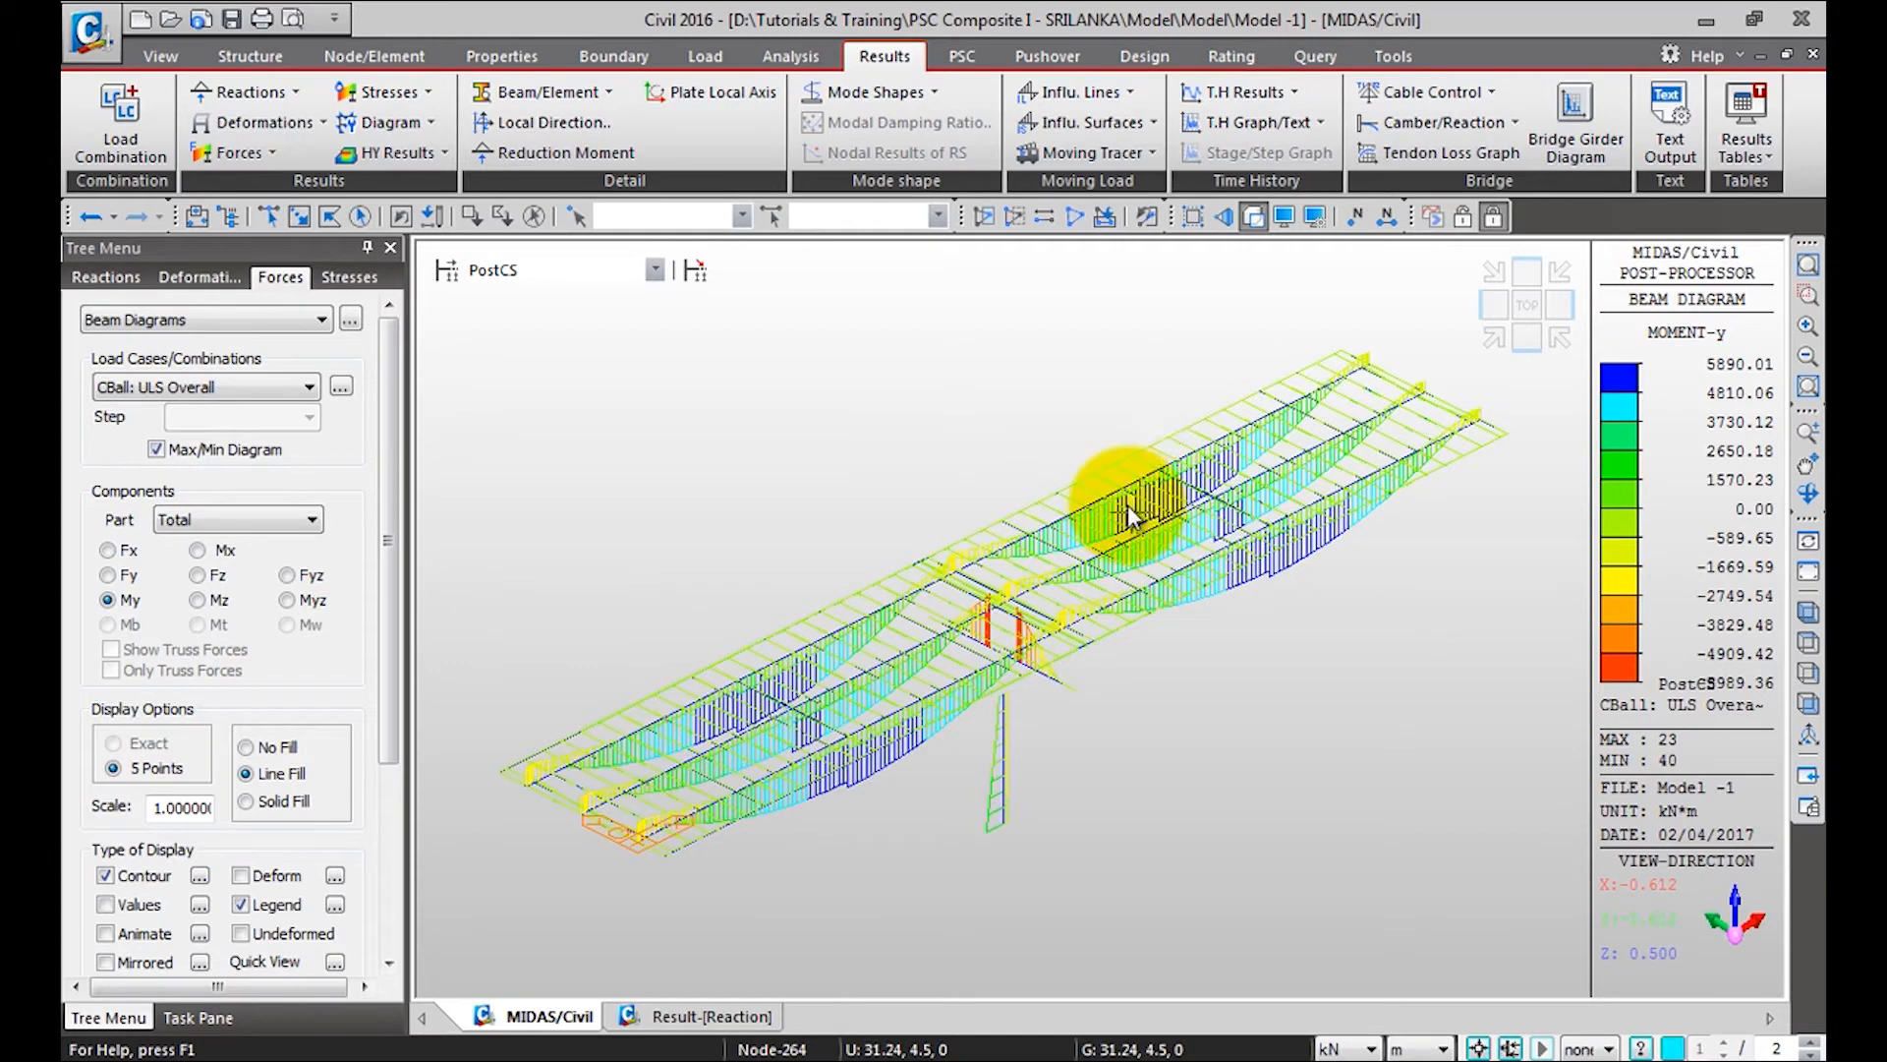
Open the beam Force & Stress table for elements 1to453 with ULS Overall(CB:min) at parts i and j, and select the Moment-y column
click(1746, 139)
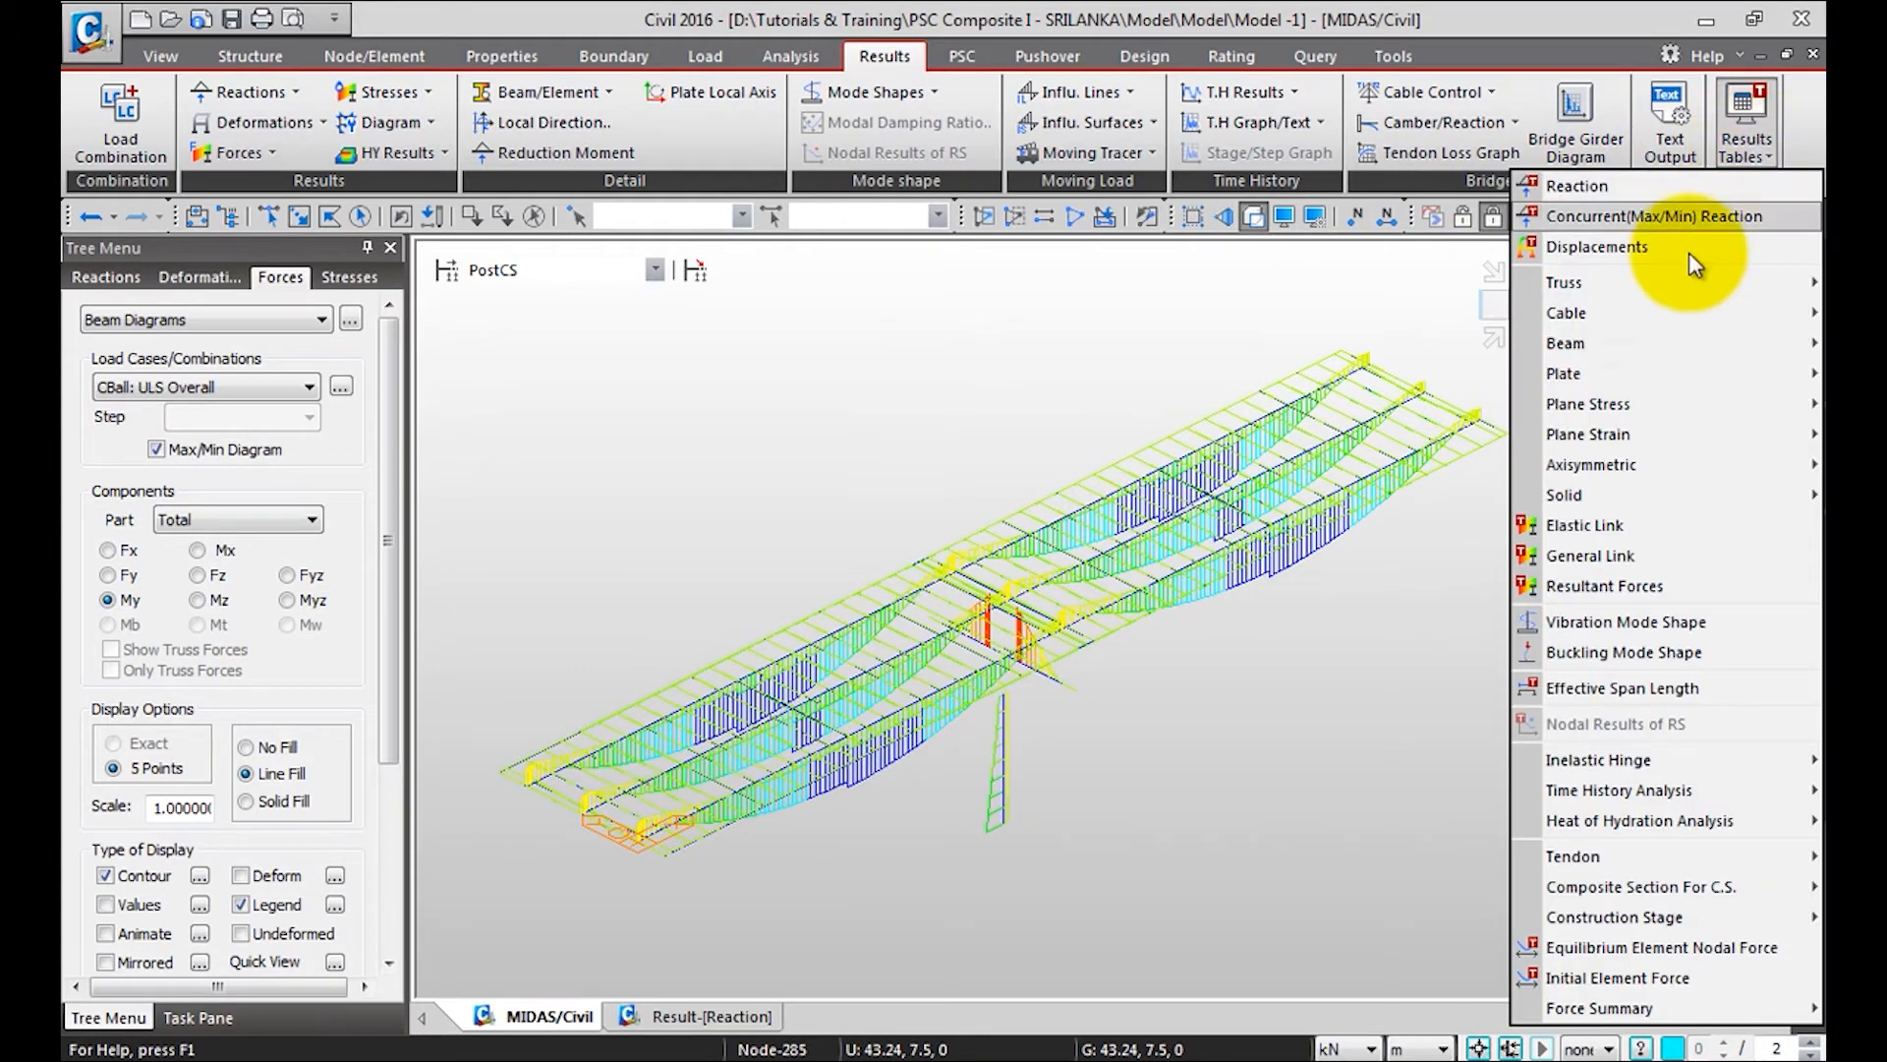
mouse_move(1620, 339)
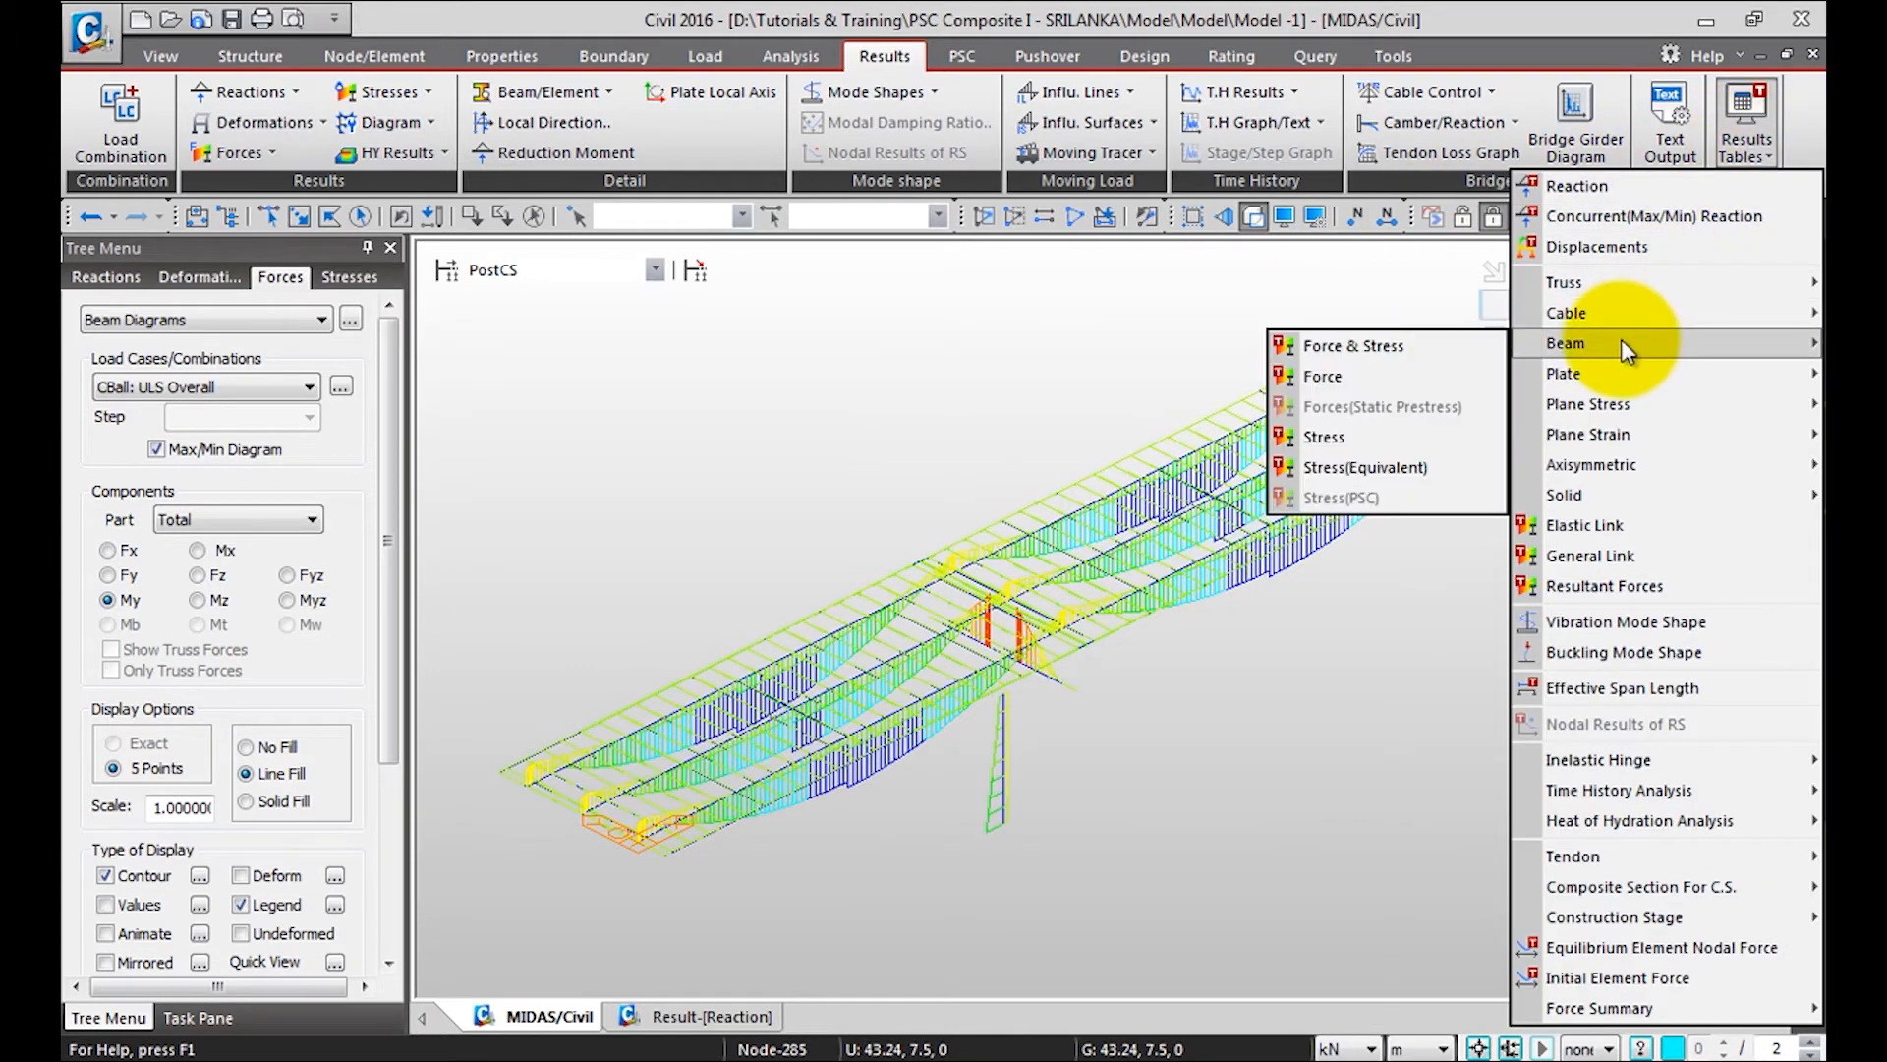
click(1418, 346)
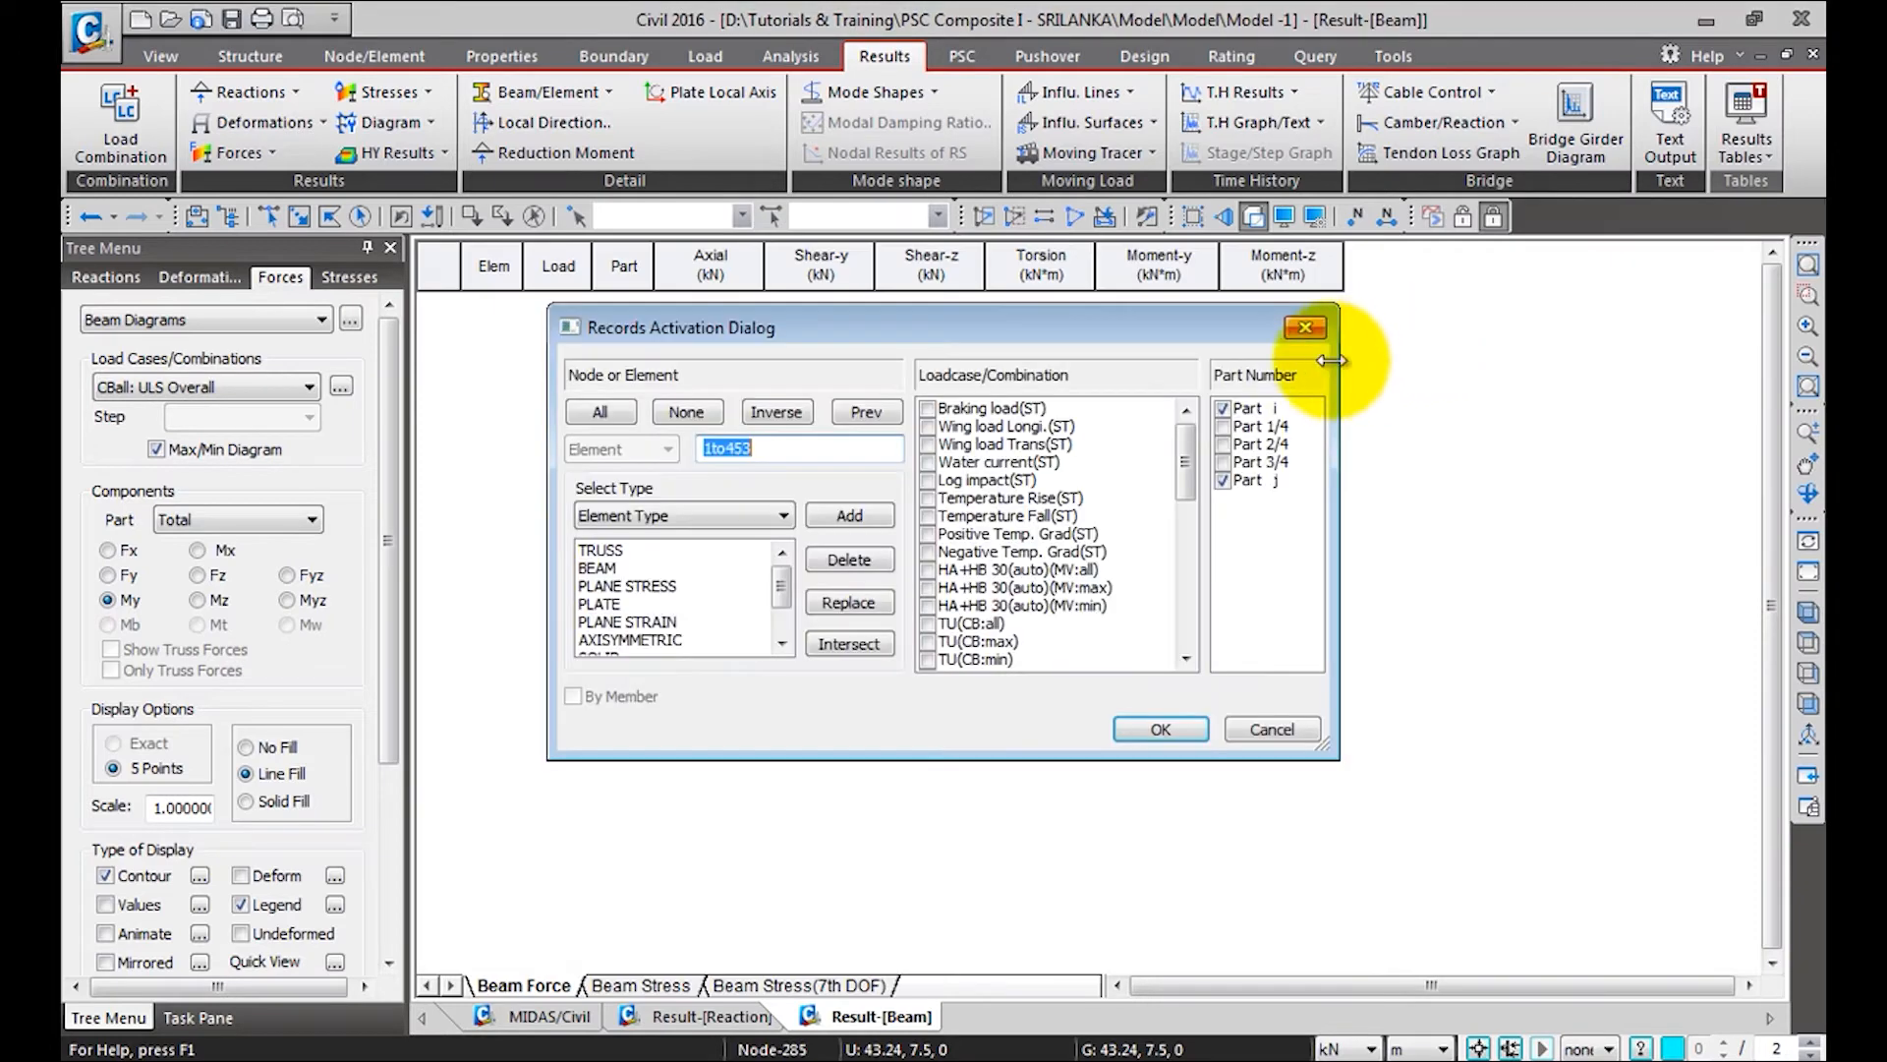
drag(1185, 429, 1184, 603)
click(928, 660)
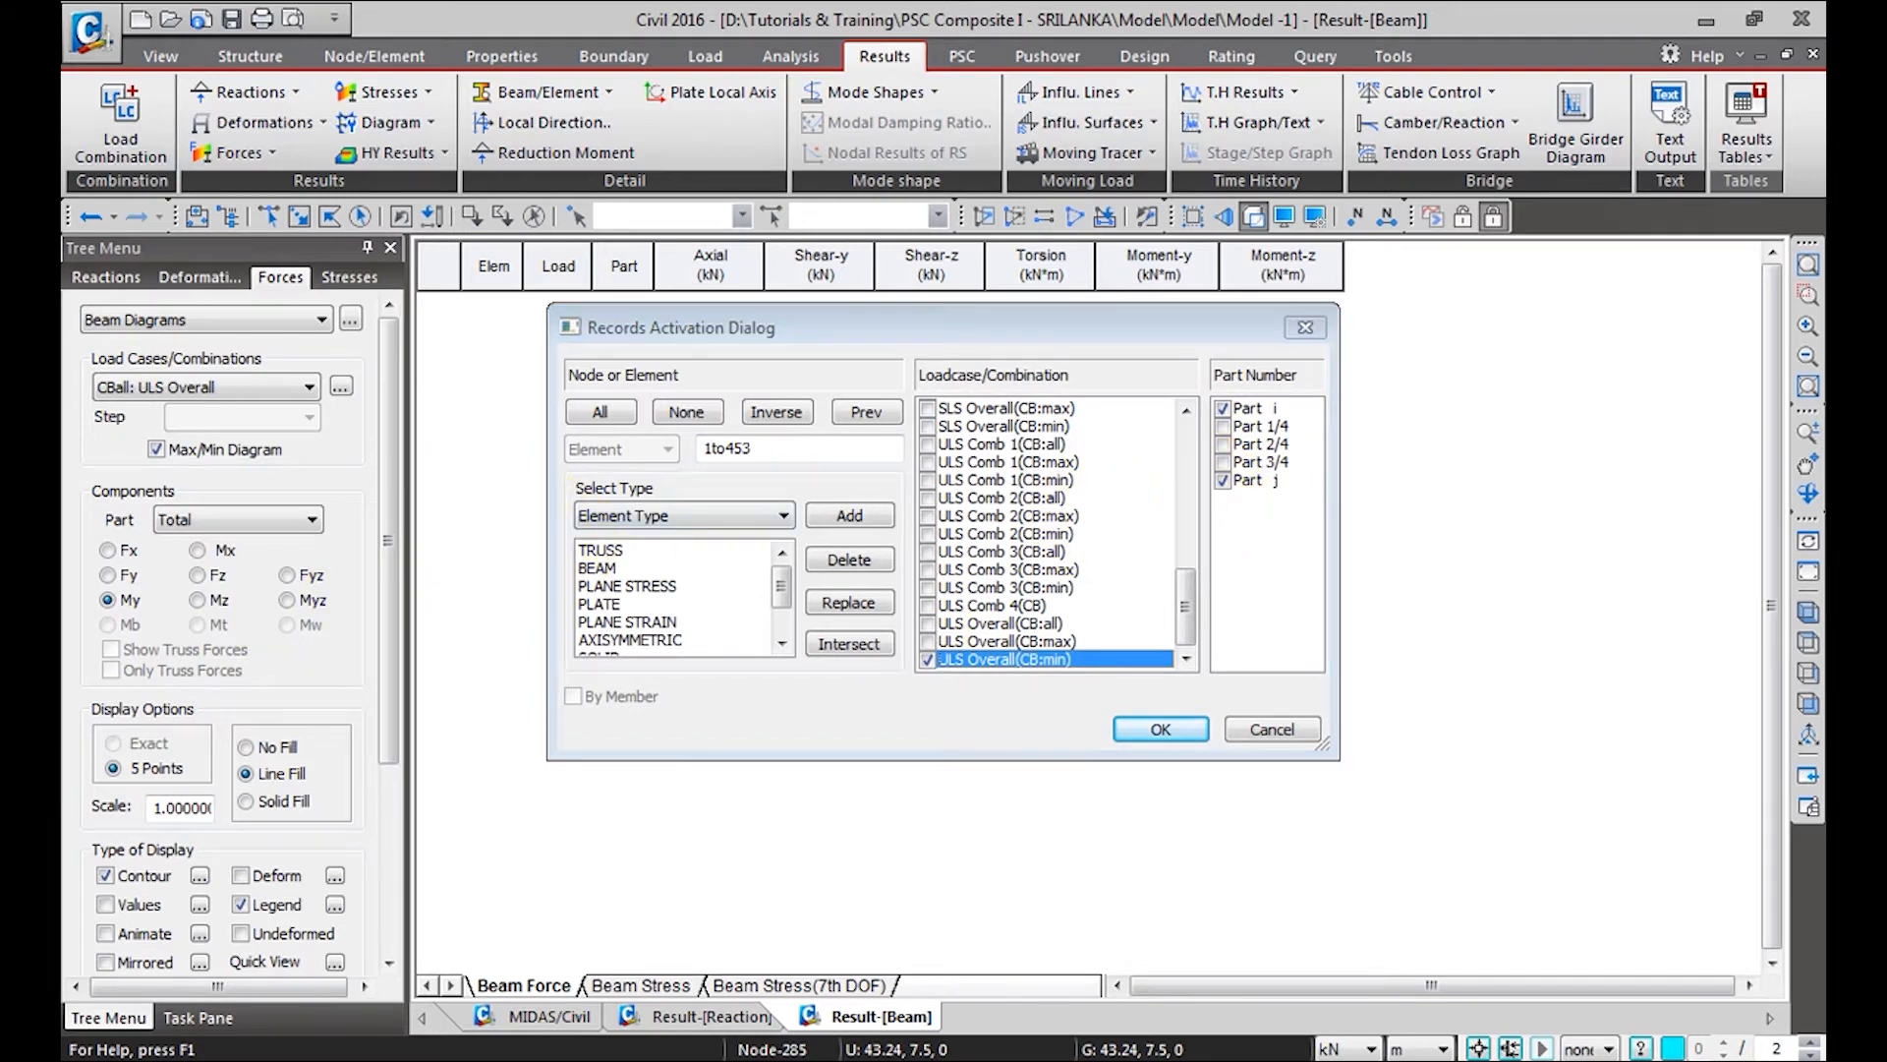
click(1131, 732)
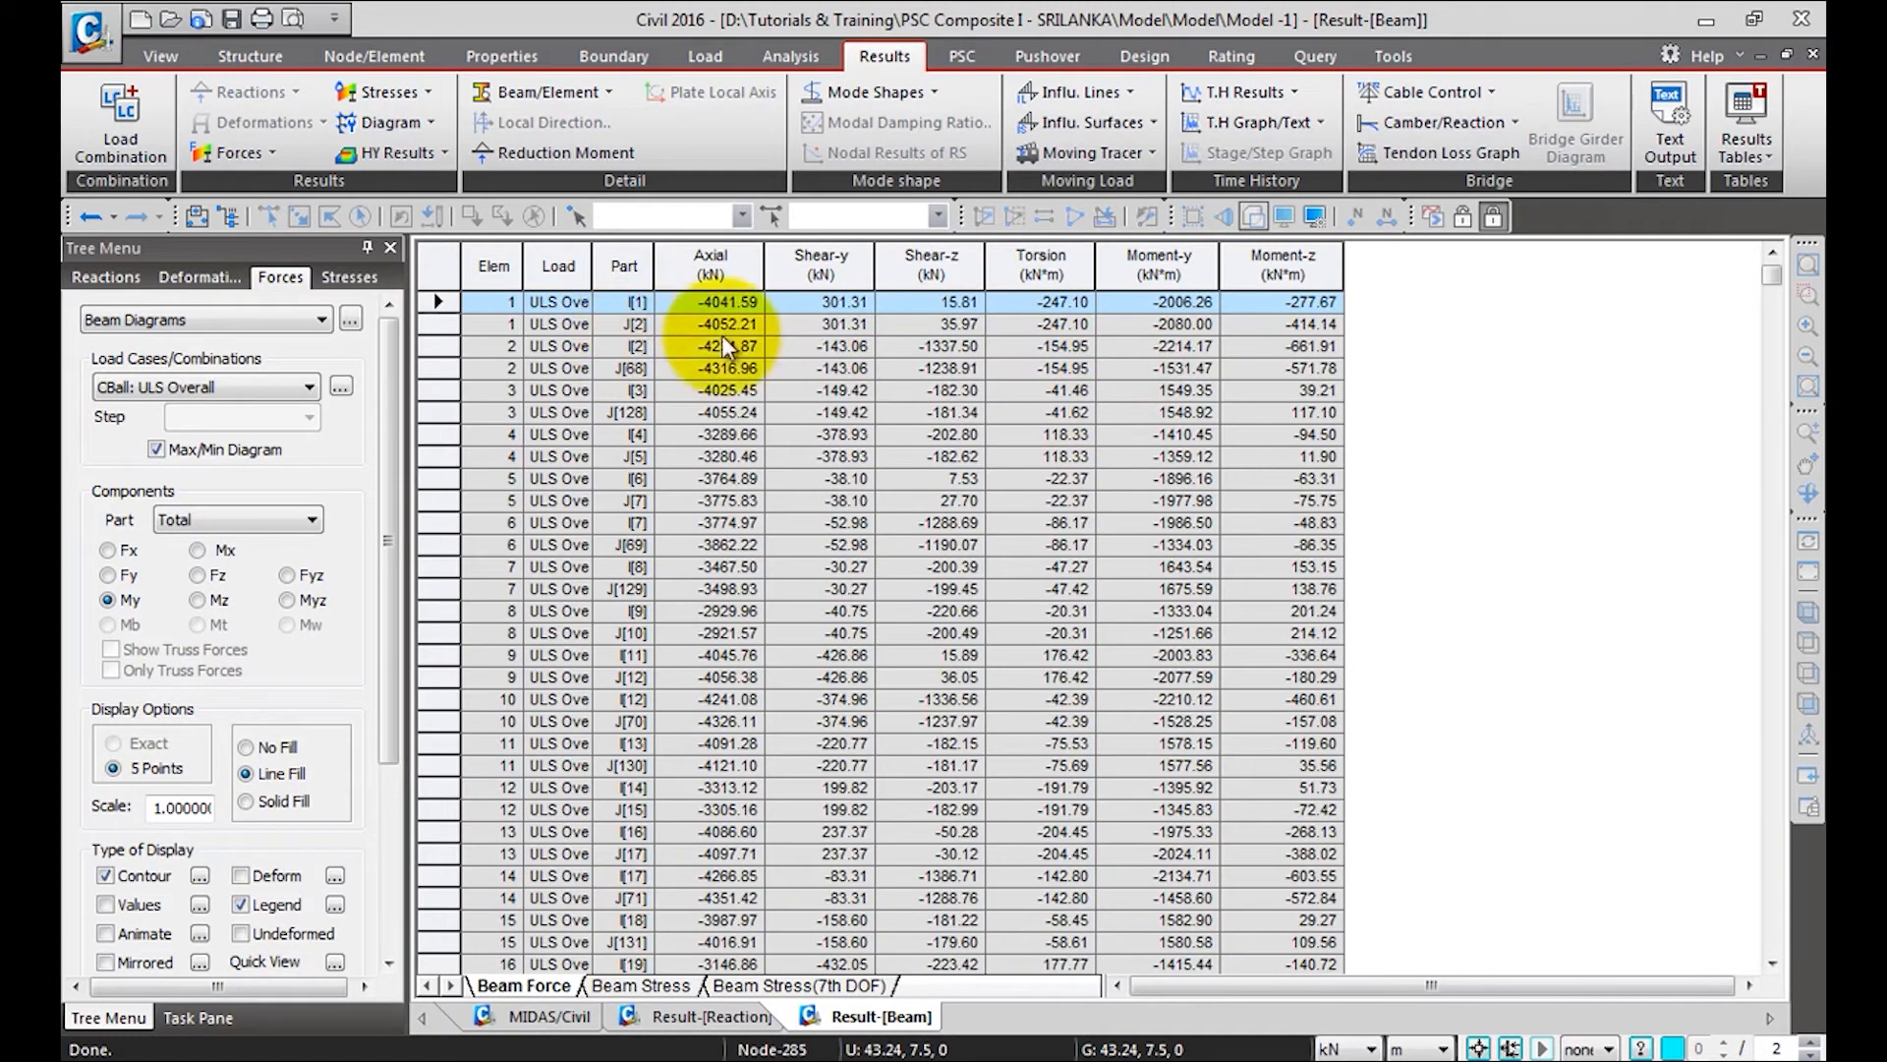
click(1166, 303)
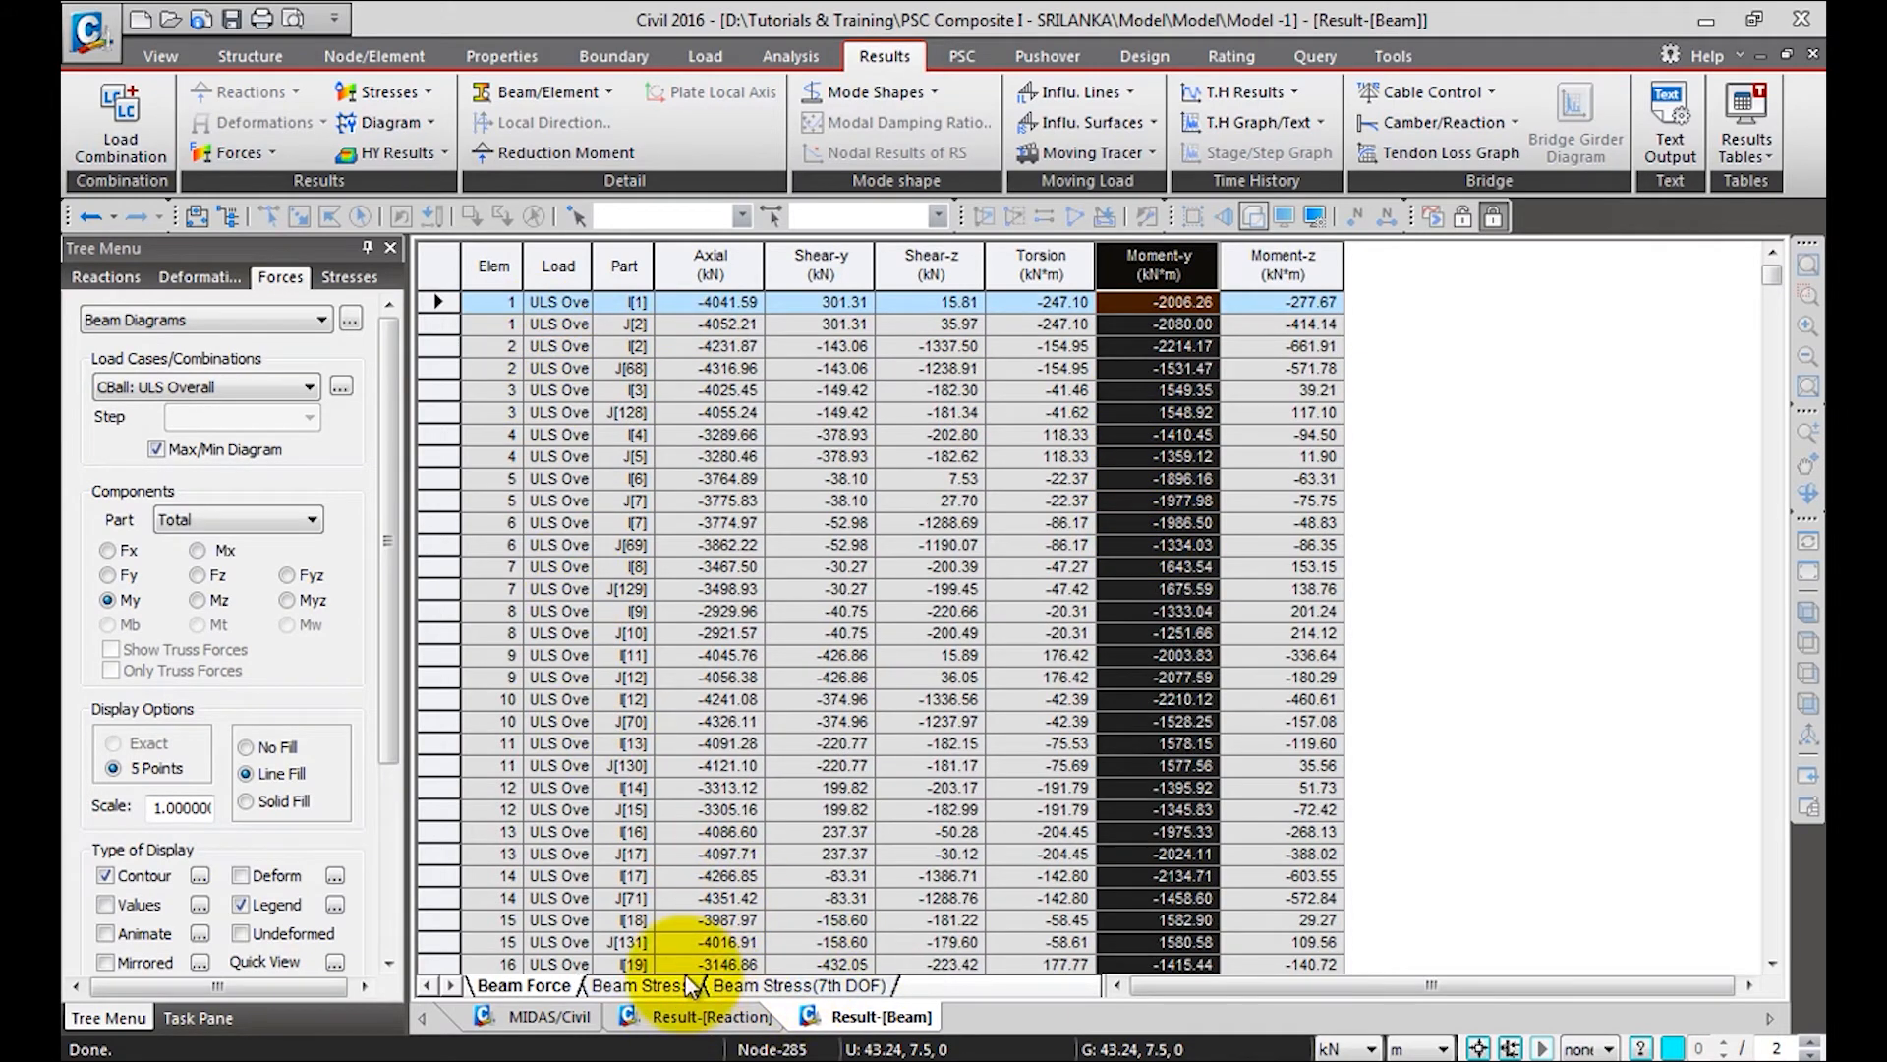
View the beam force table by maximum value for Moment-y under the ULS Overall(CB:min) combination
click(580, 1015)
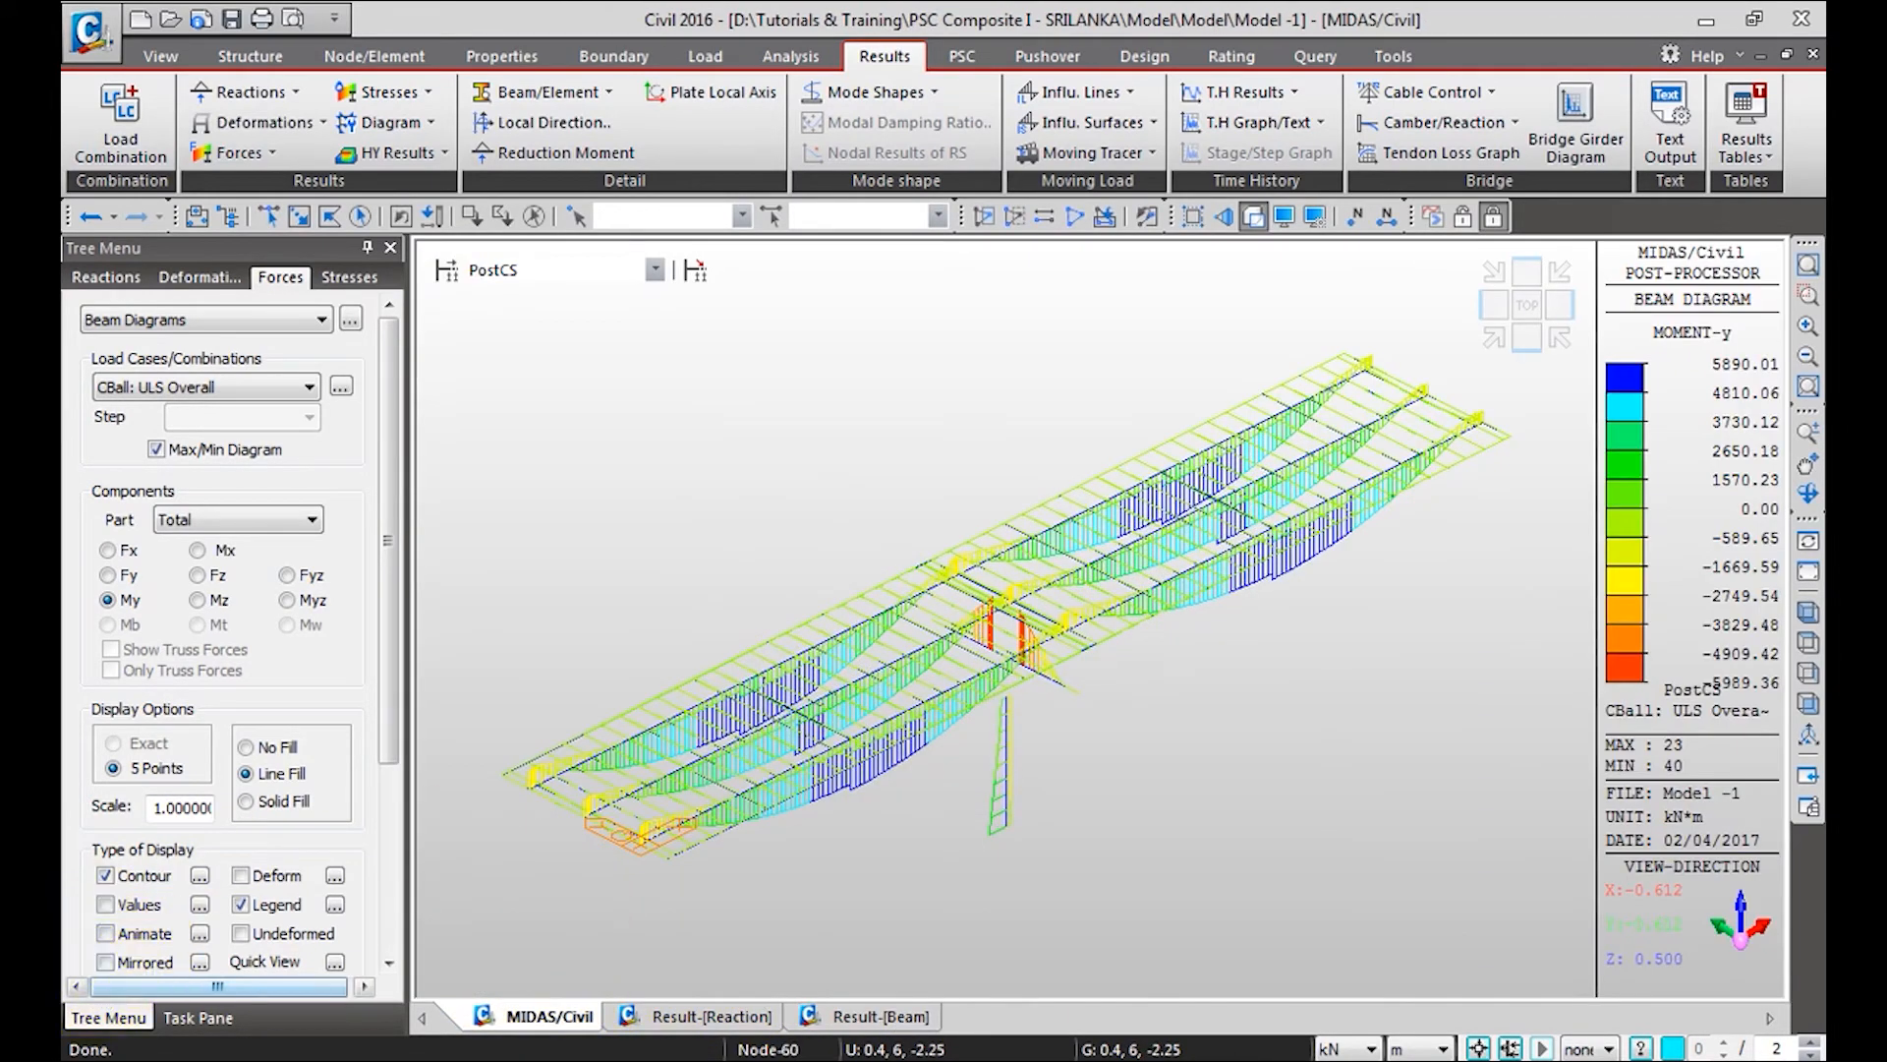
click(853, 1017)
right_click(825, 432)
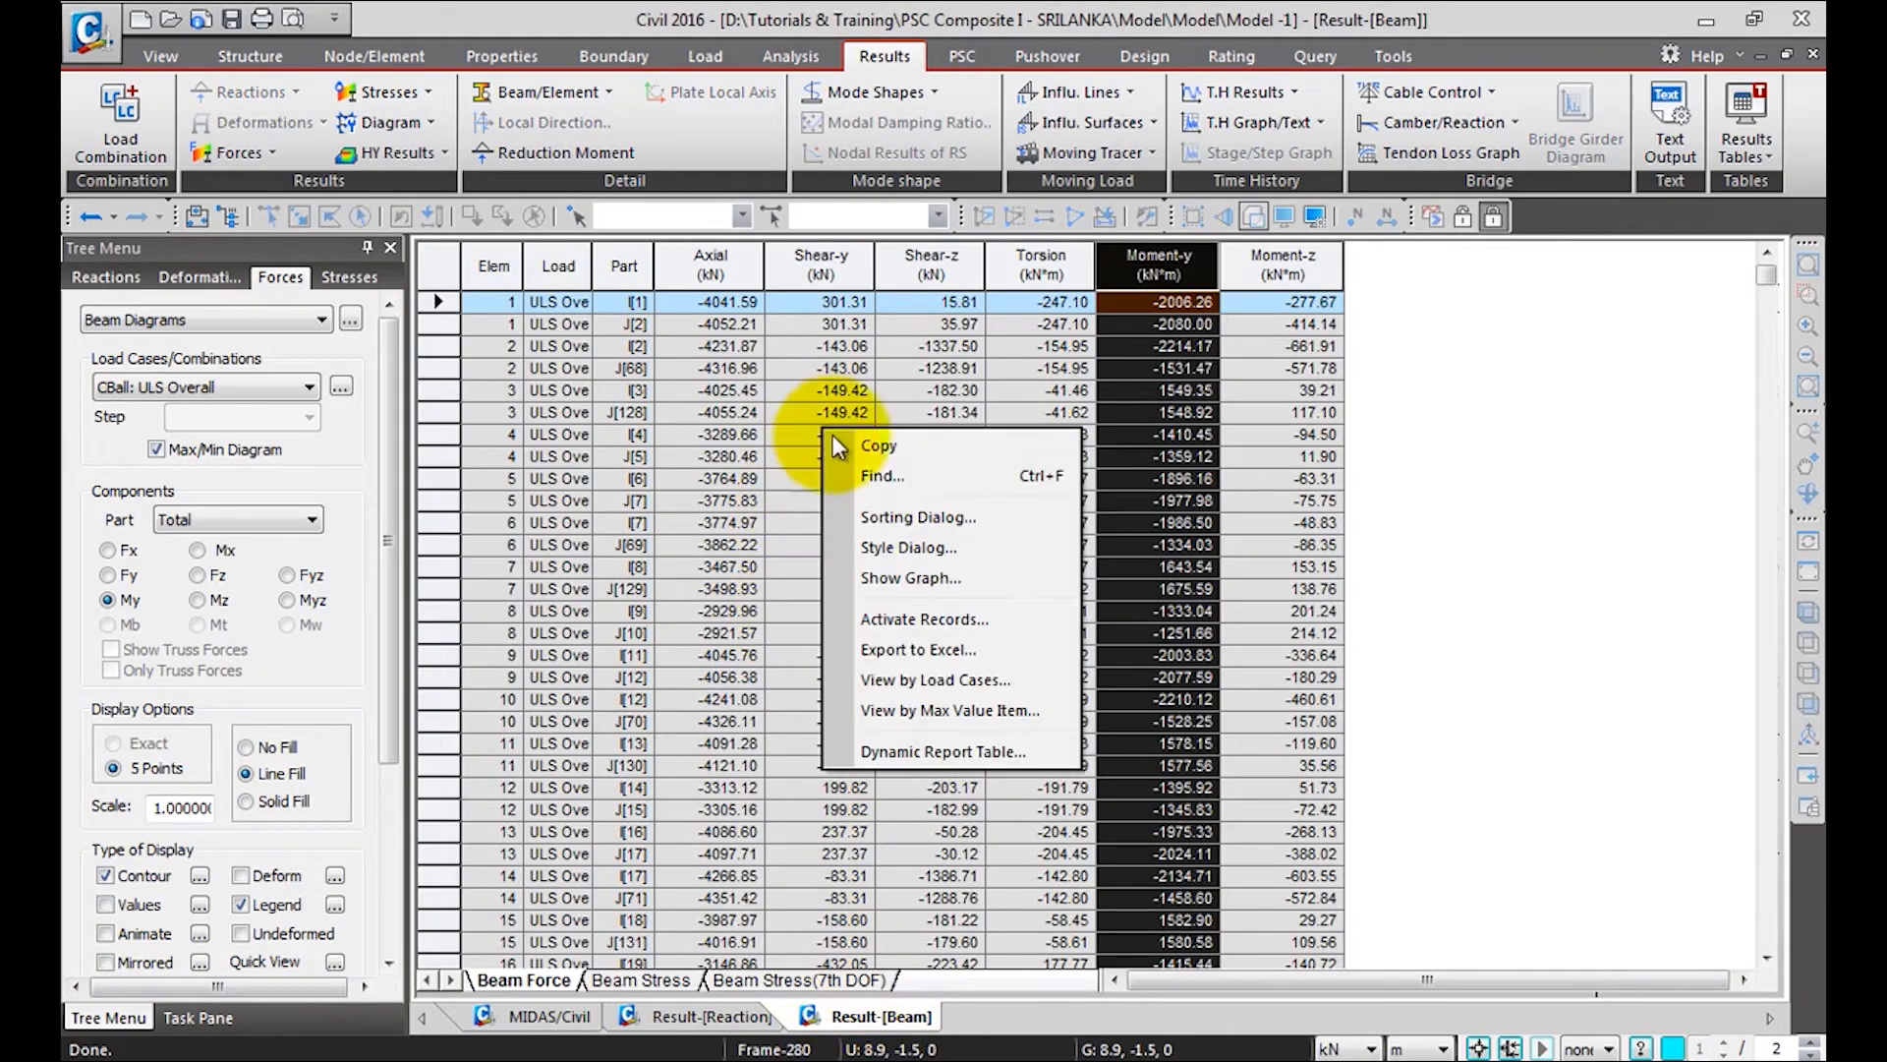
click(1000, 711)
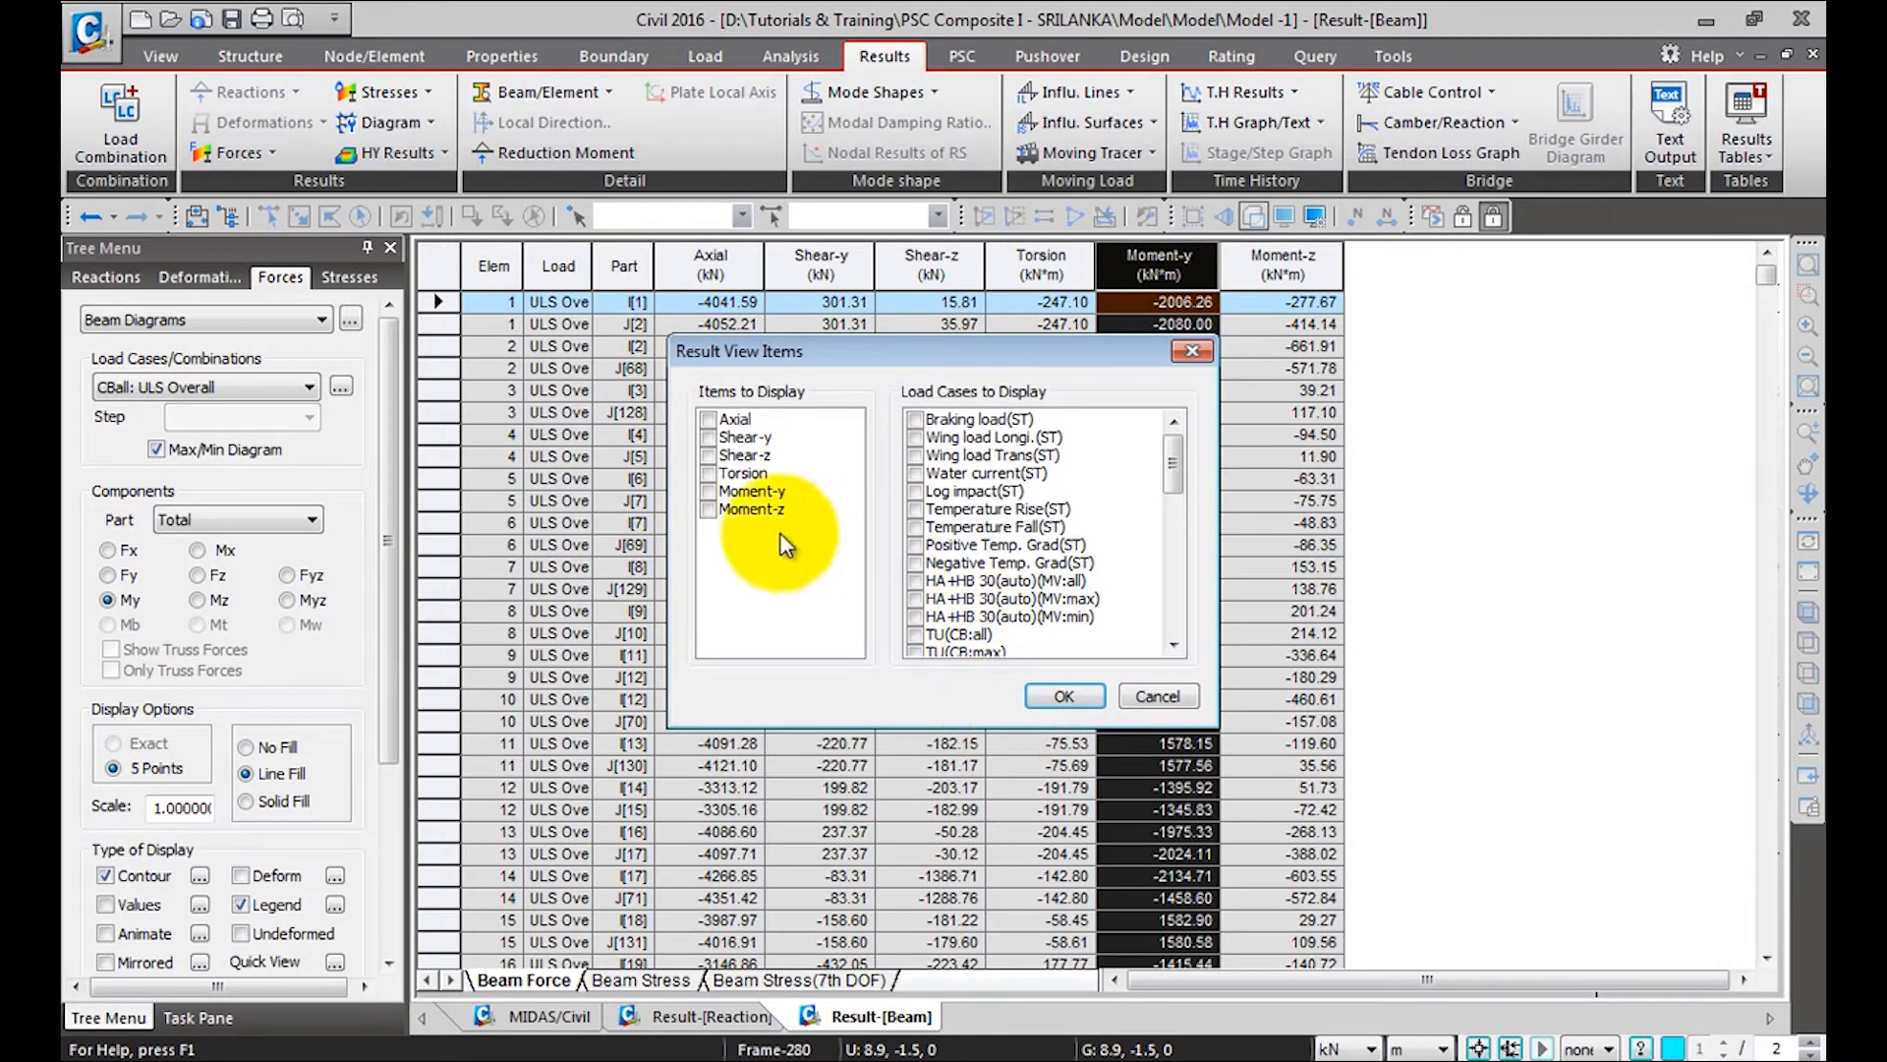
click(729, 491)
drag(1172, 460, 1172, 614)
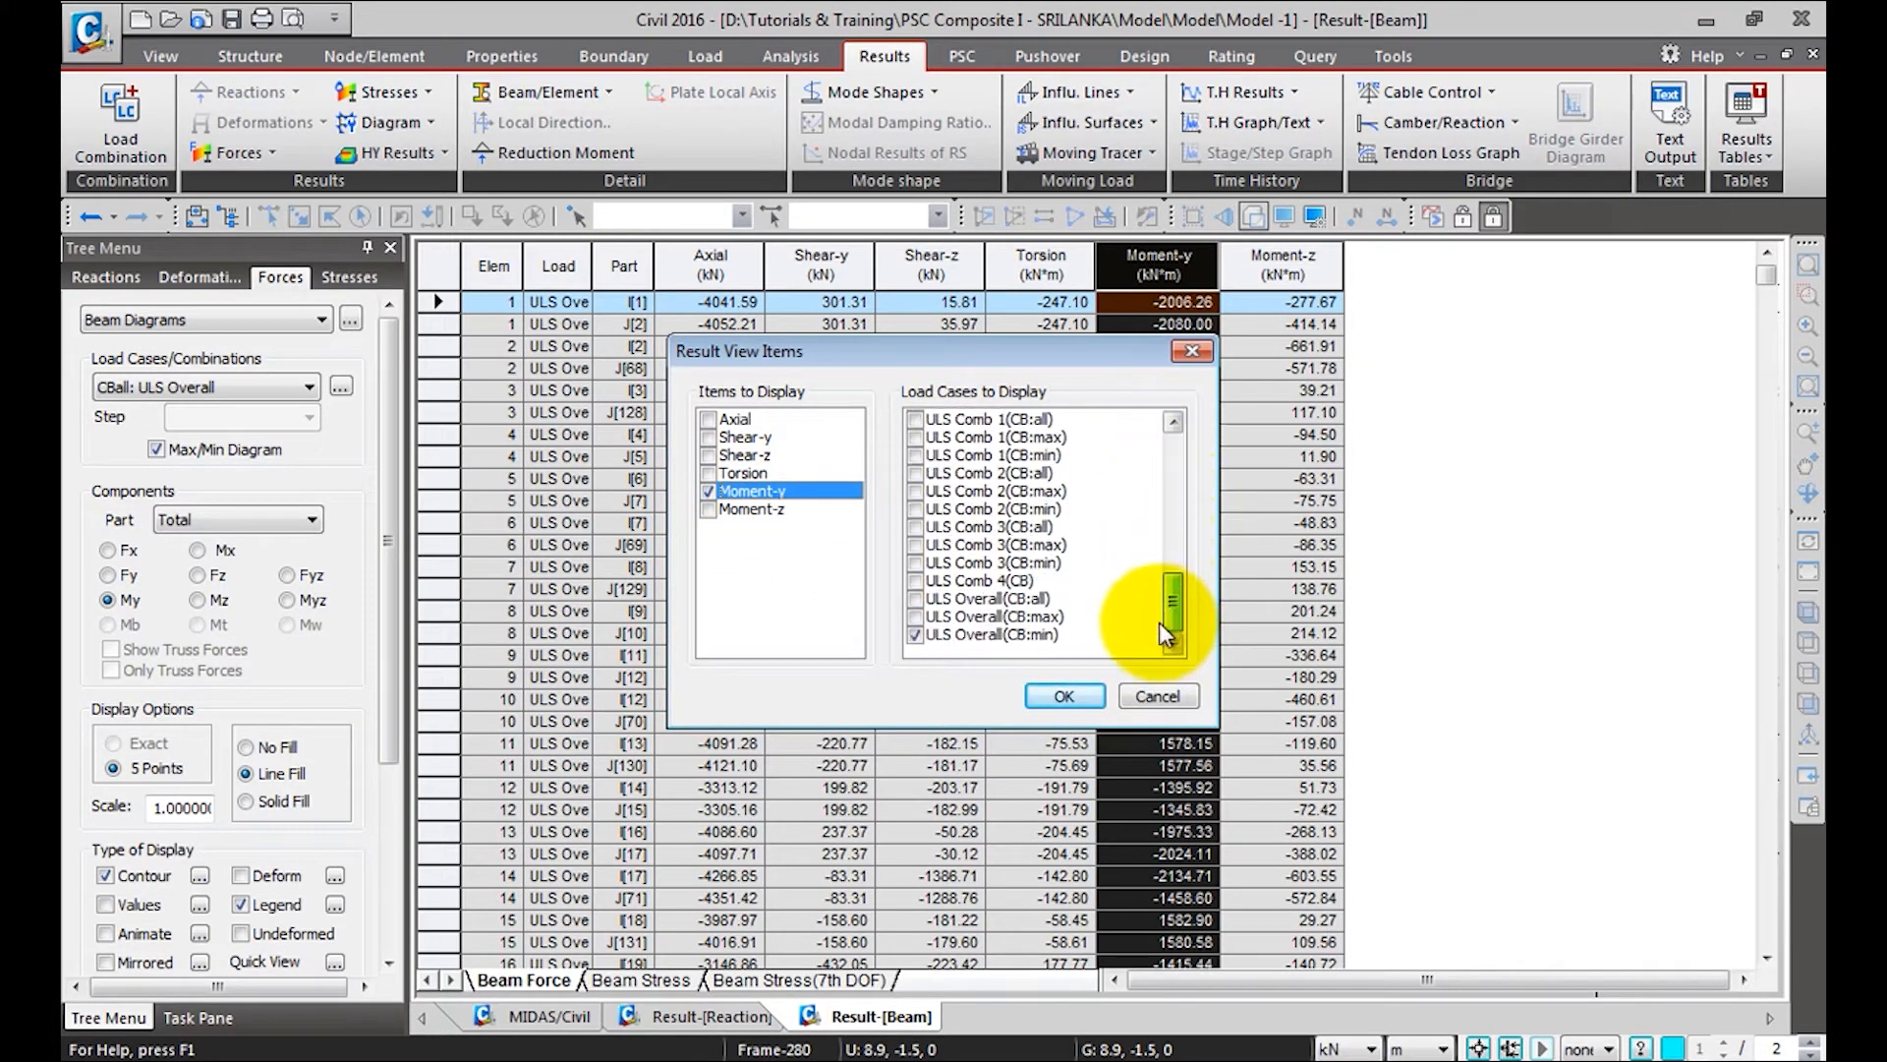
click(1095, 697)
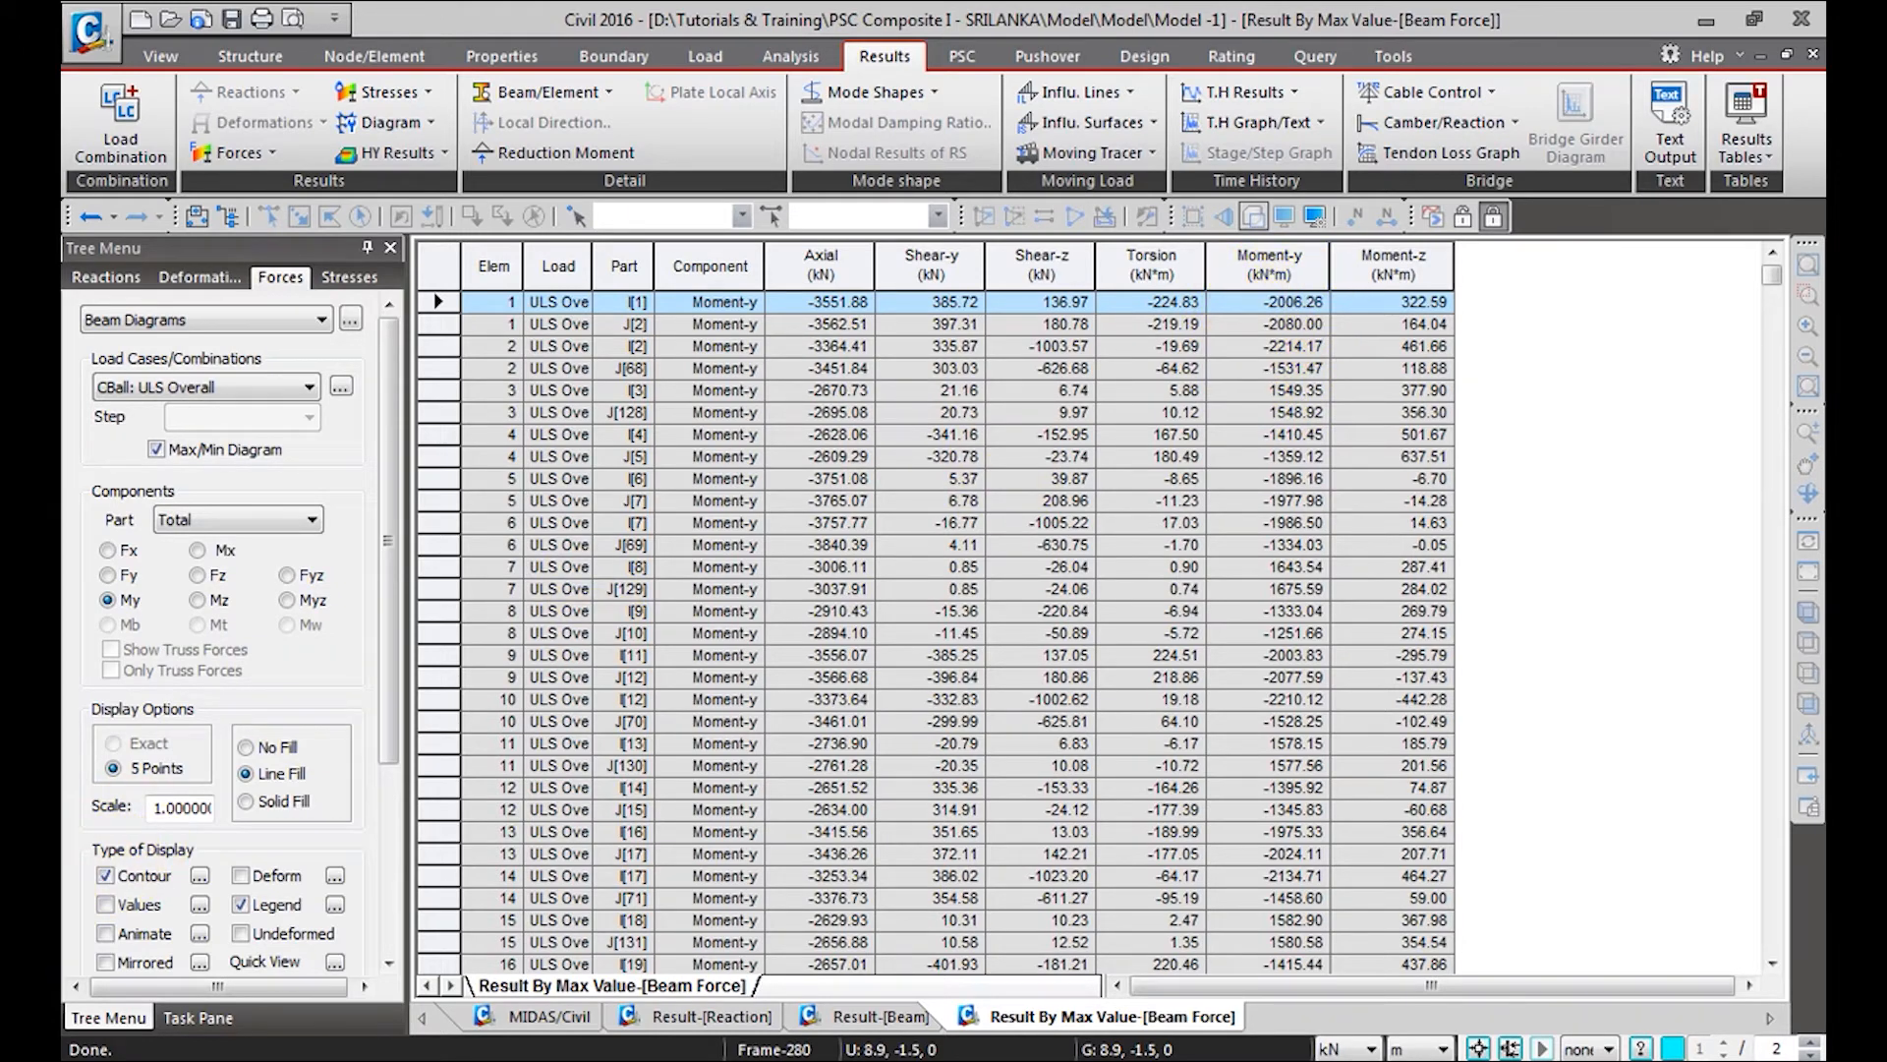
scroll(784, 666, down, 10)
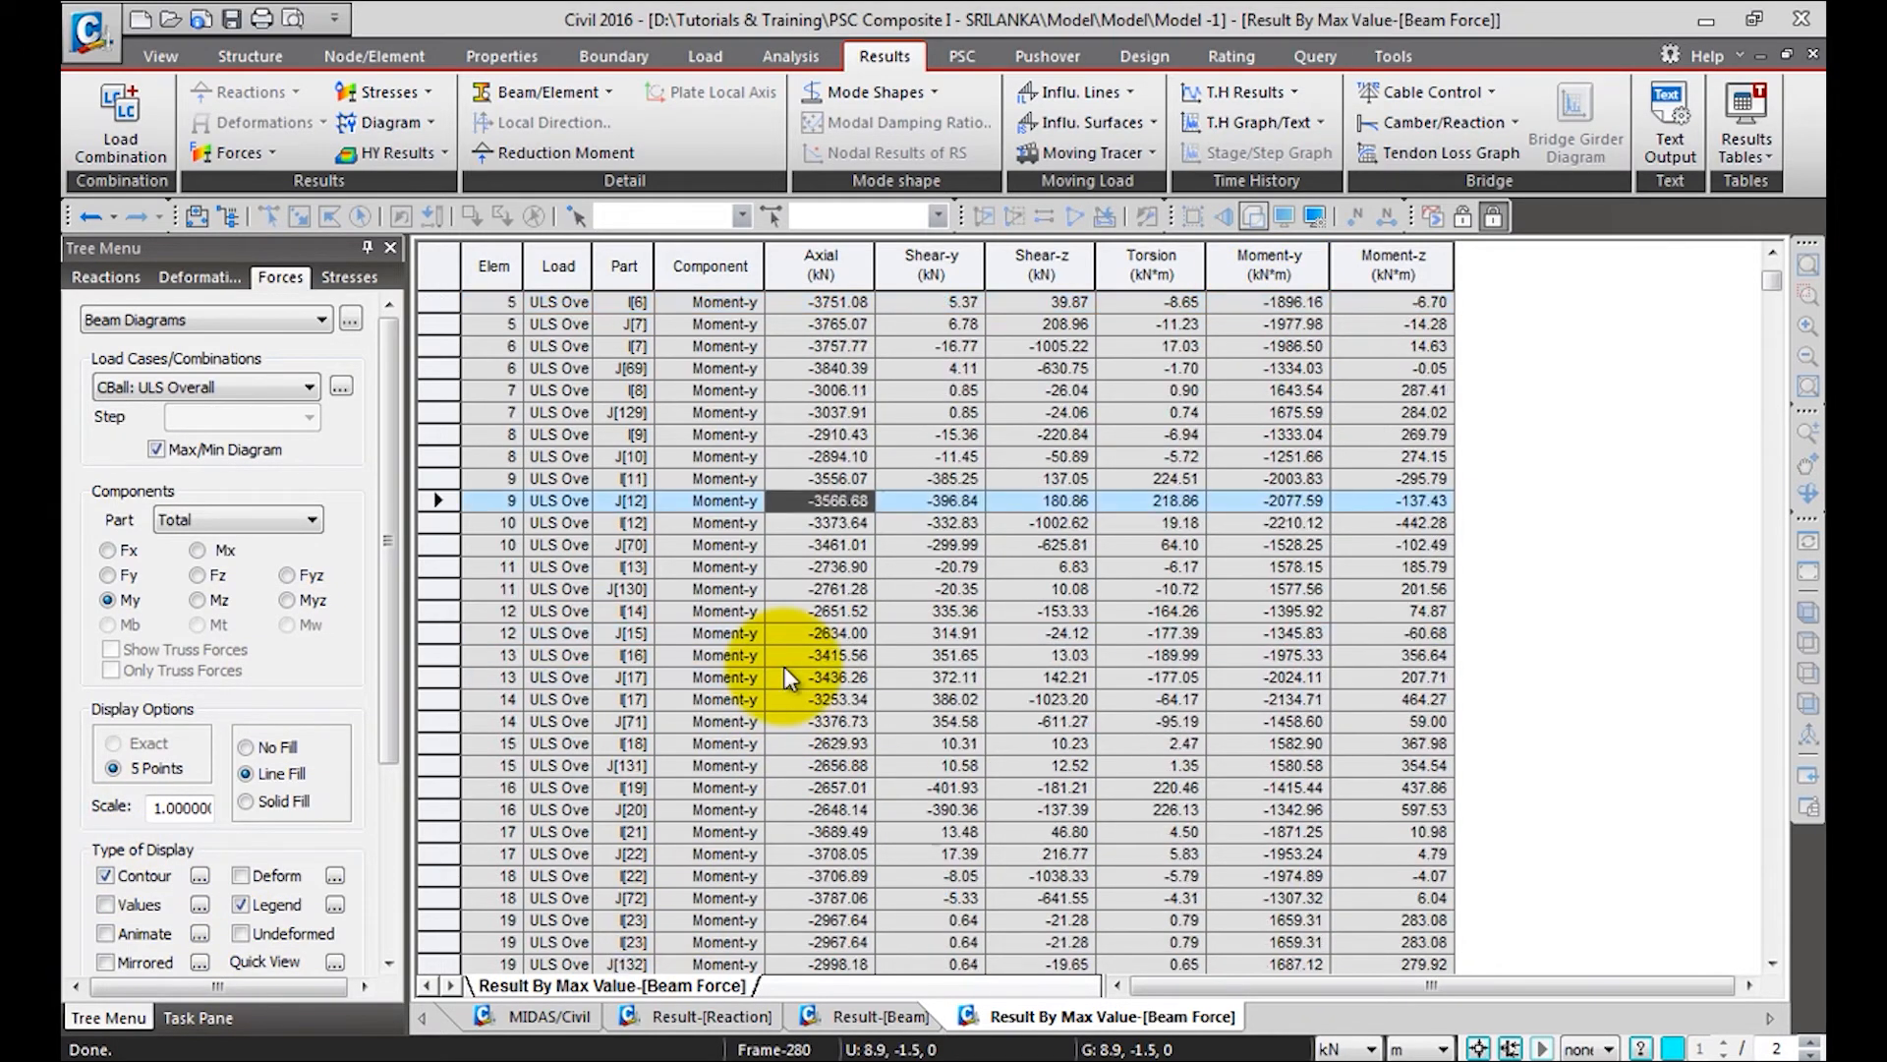
Return to the model view and display the Sbz beam stress contour for CBall: ULS Overall
click(551, 1017)
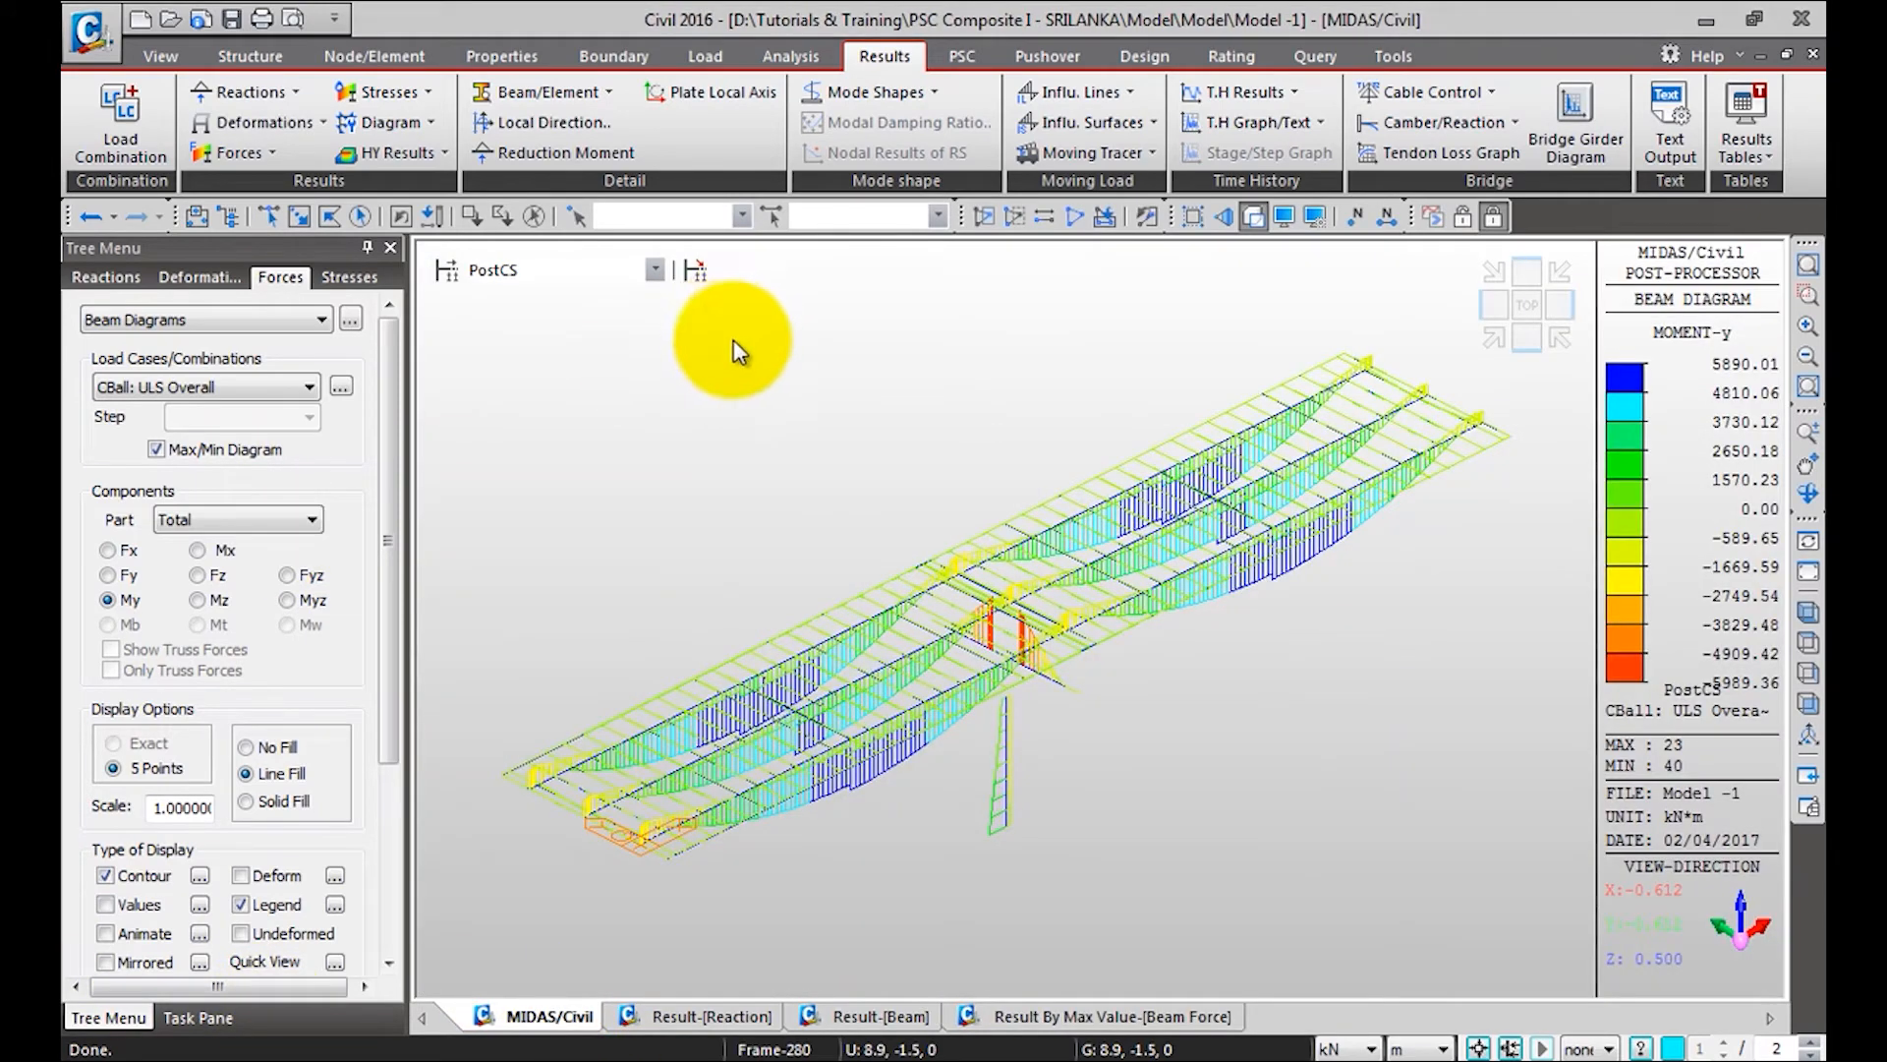
click(415, 93)
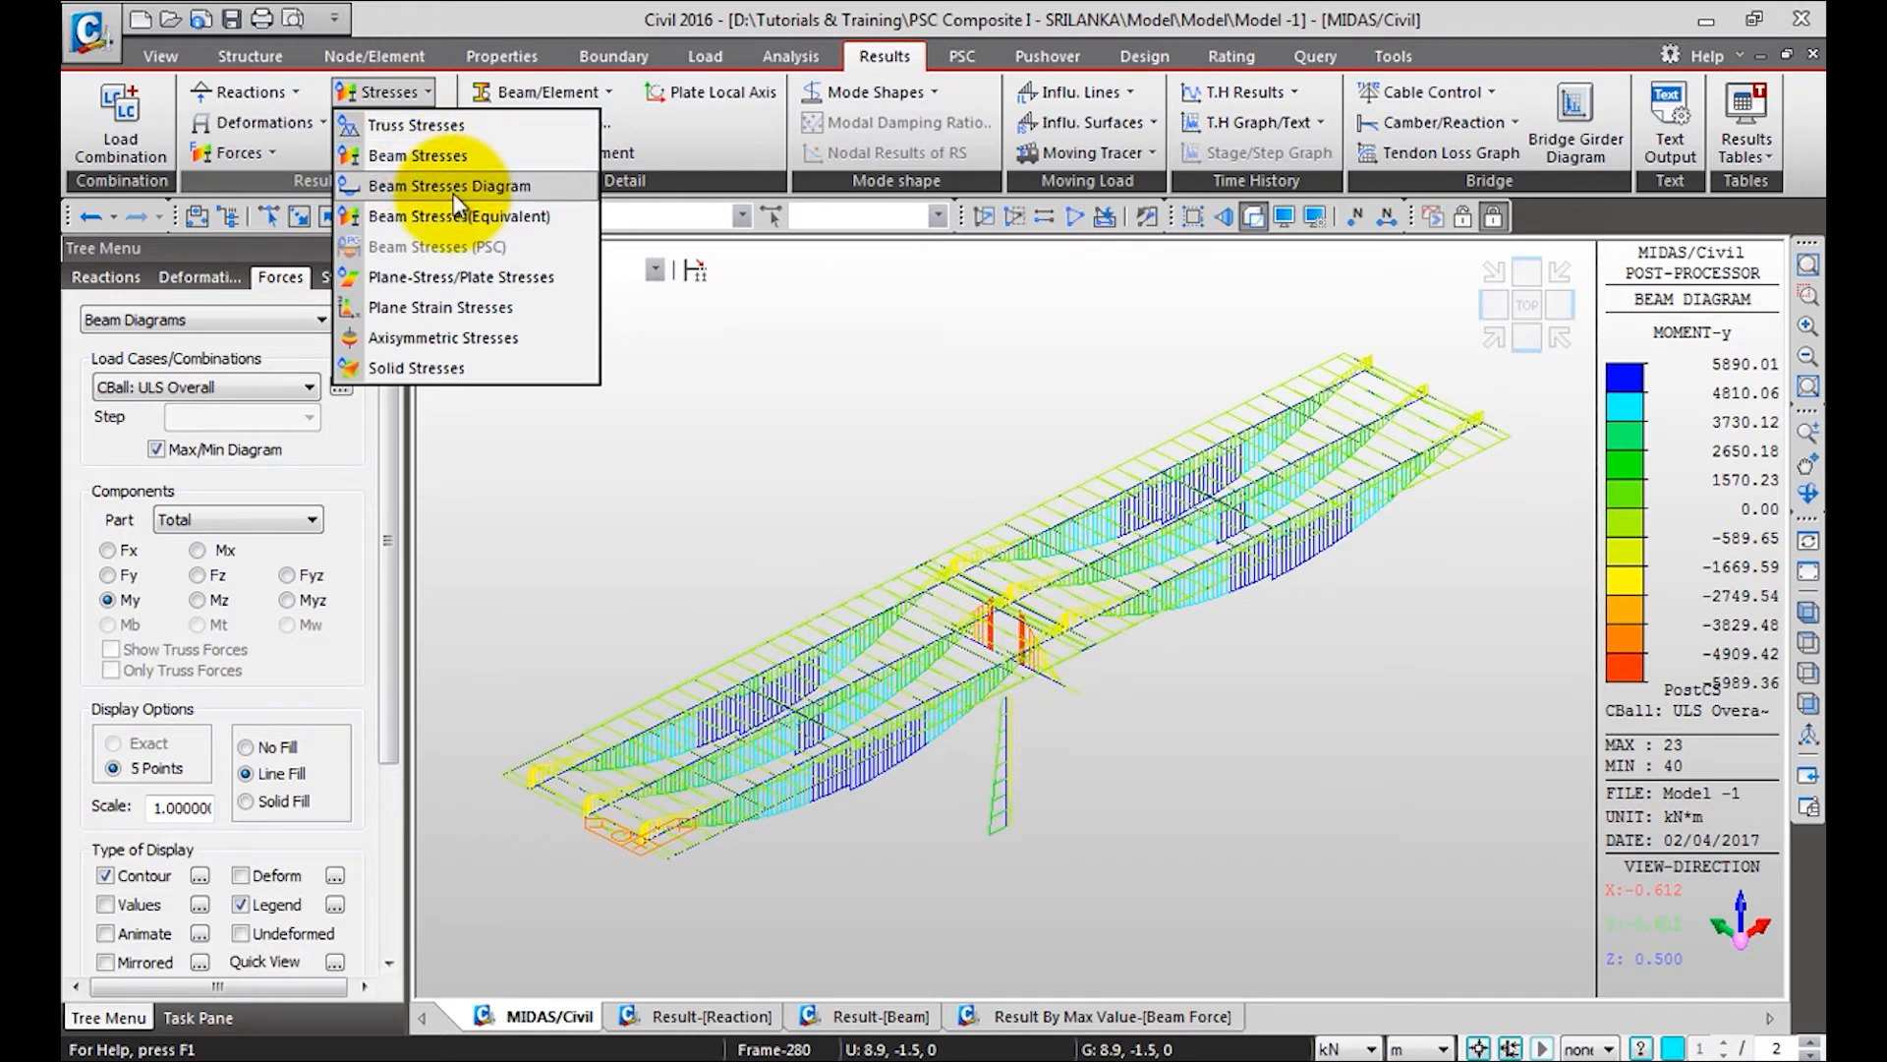
click(452, 157)
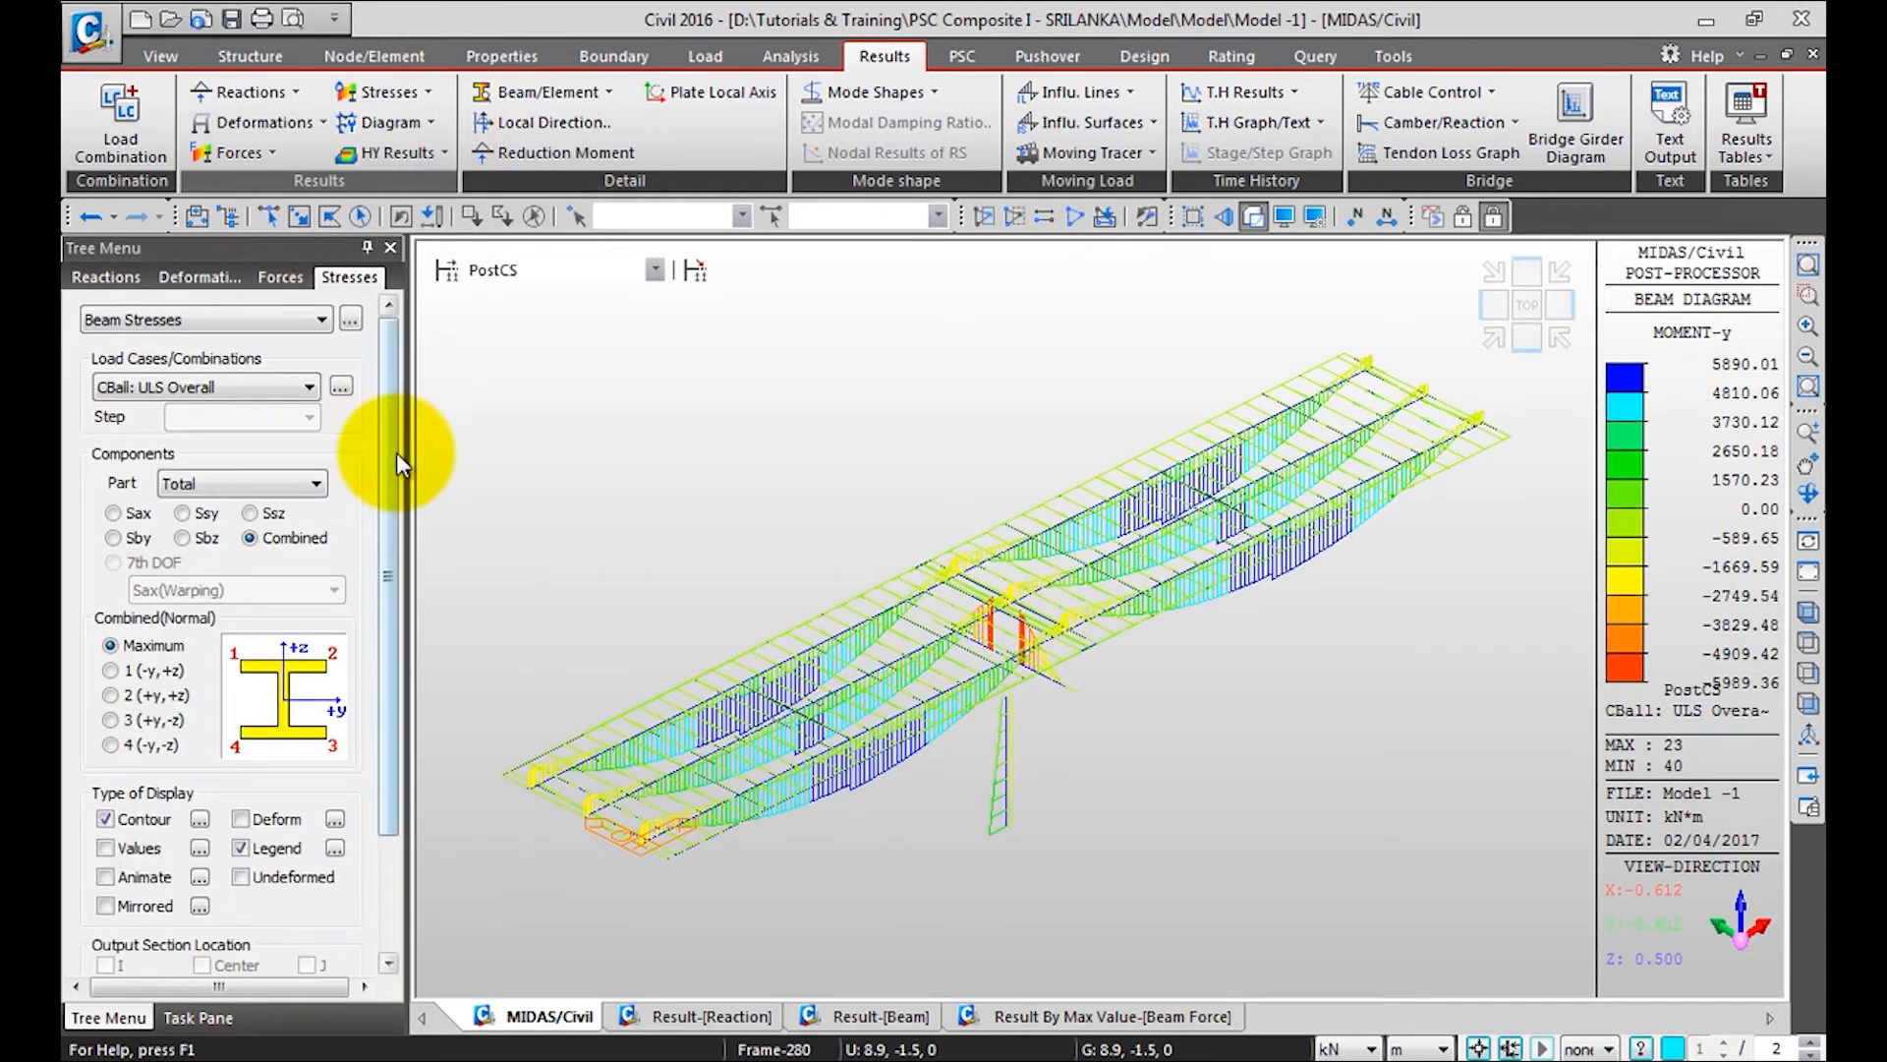
drag(380, 416, 381, 528)
click(183, 398)
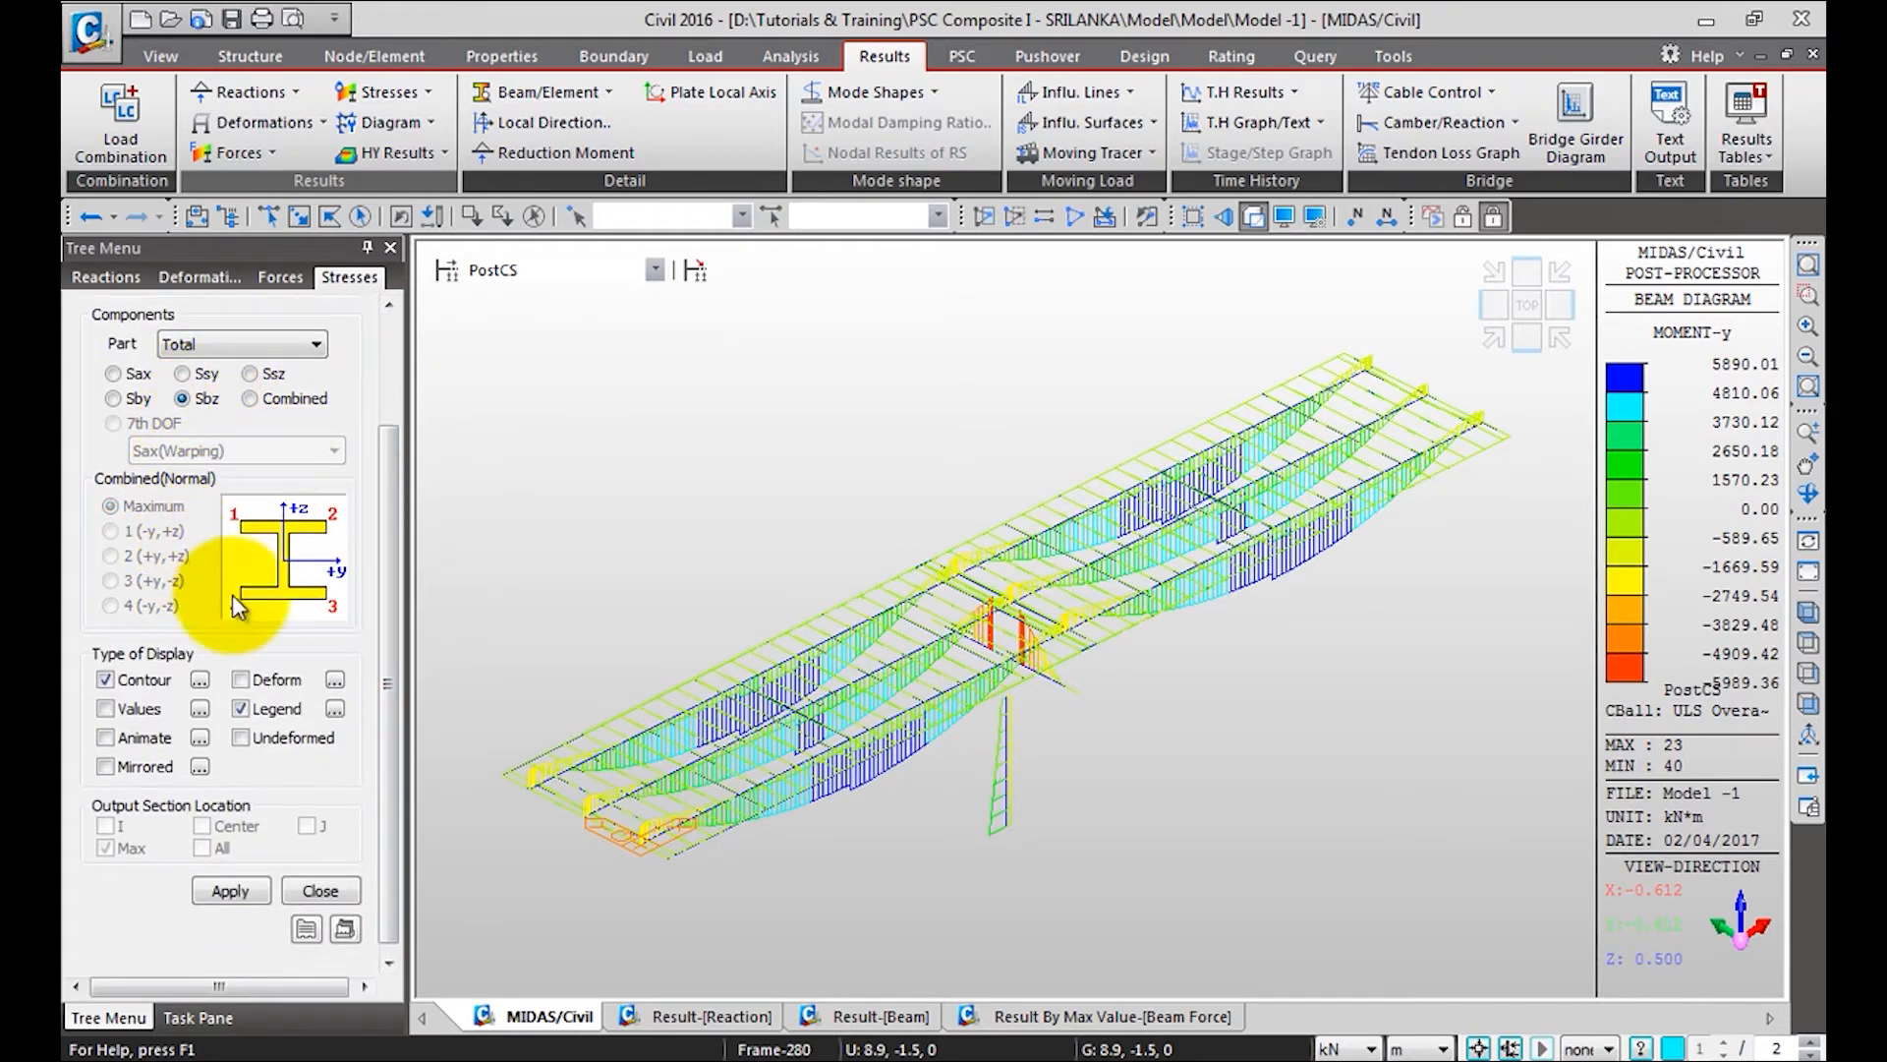
drag(383, 558, 382, 565)
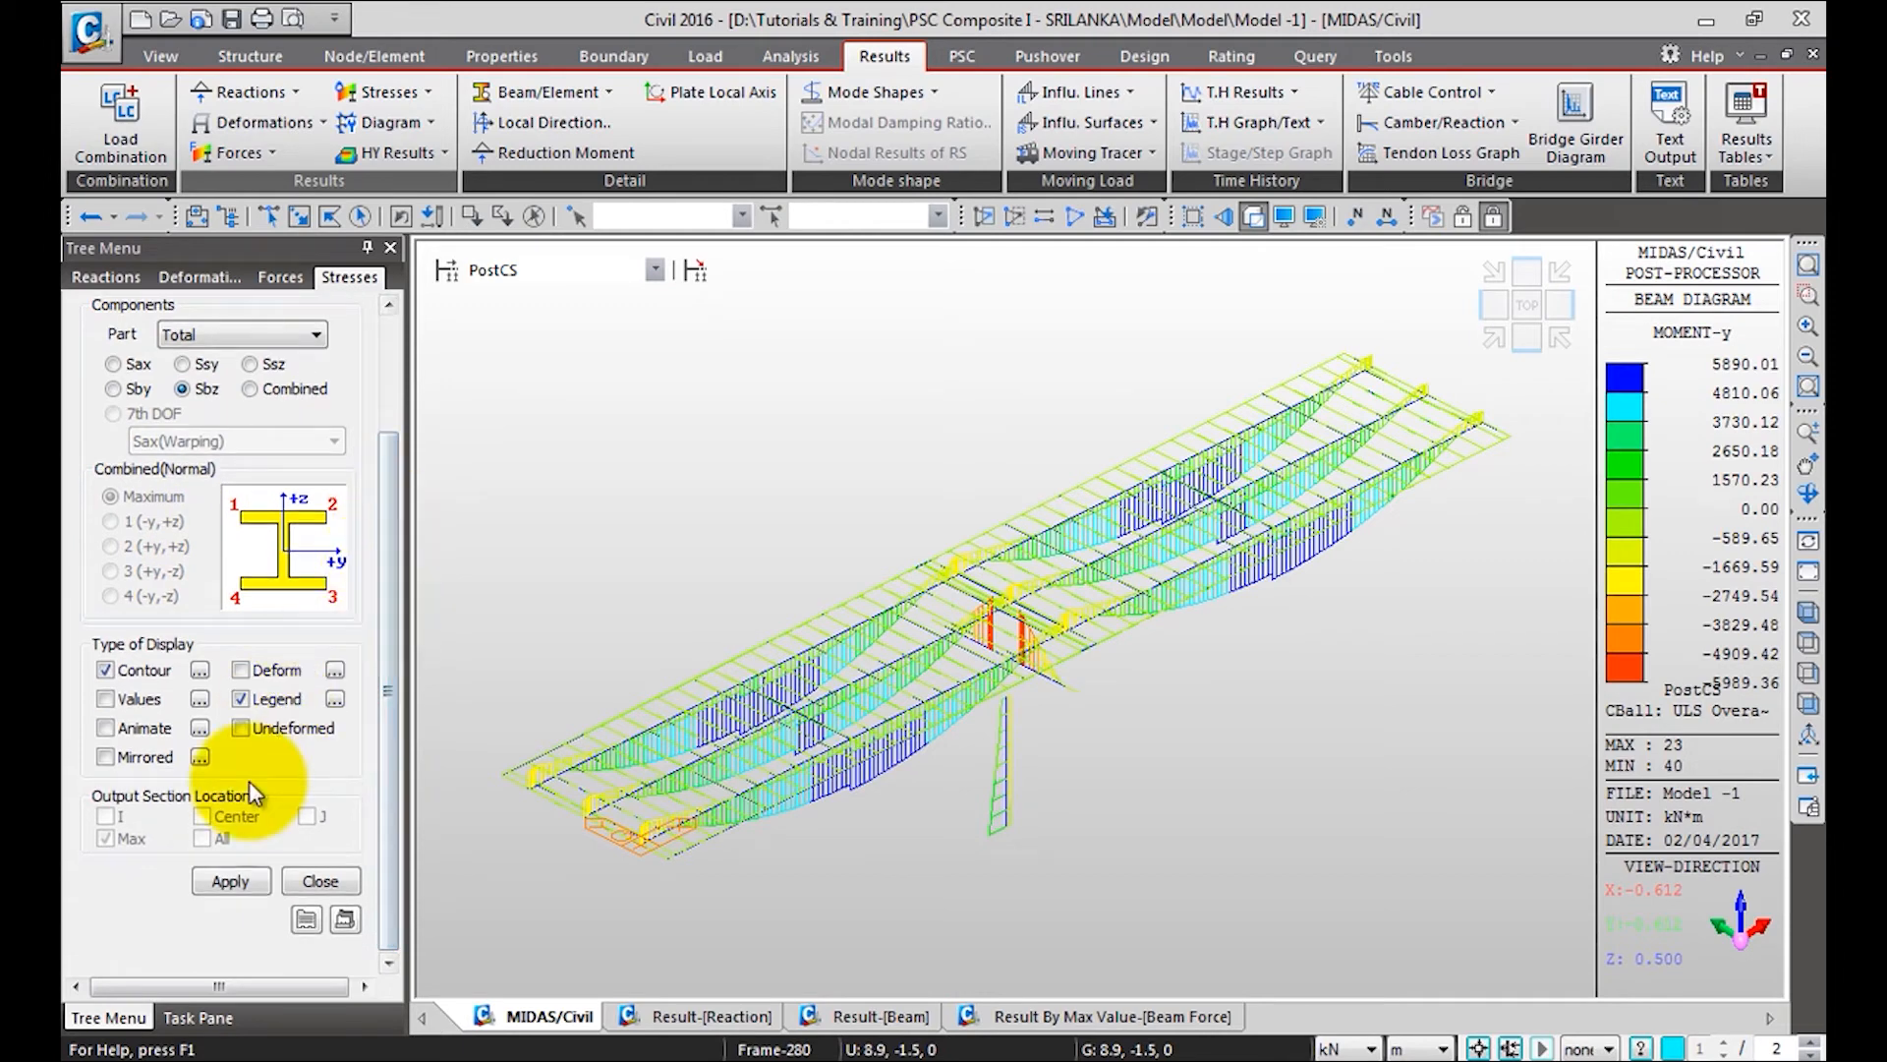
click(232, 880)
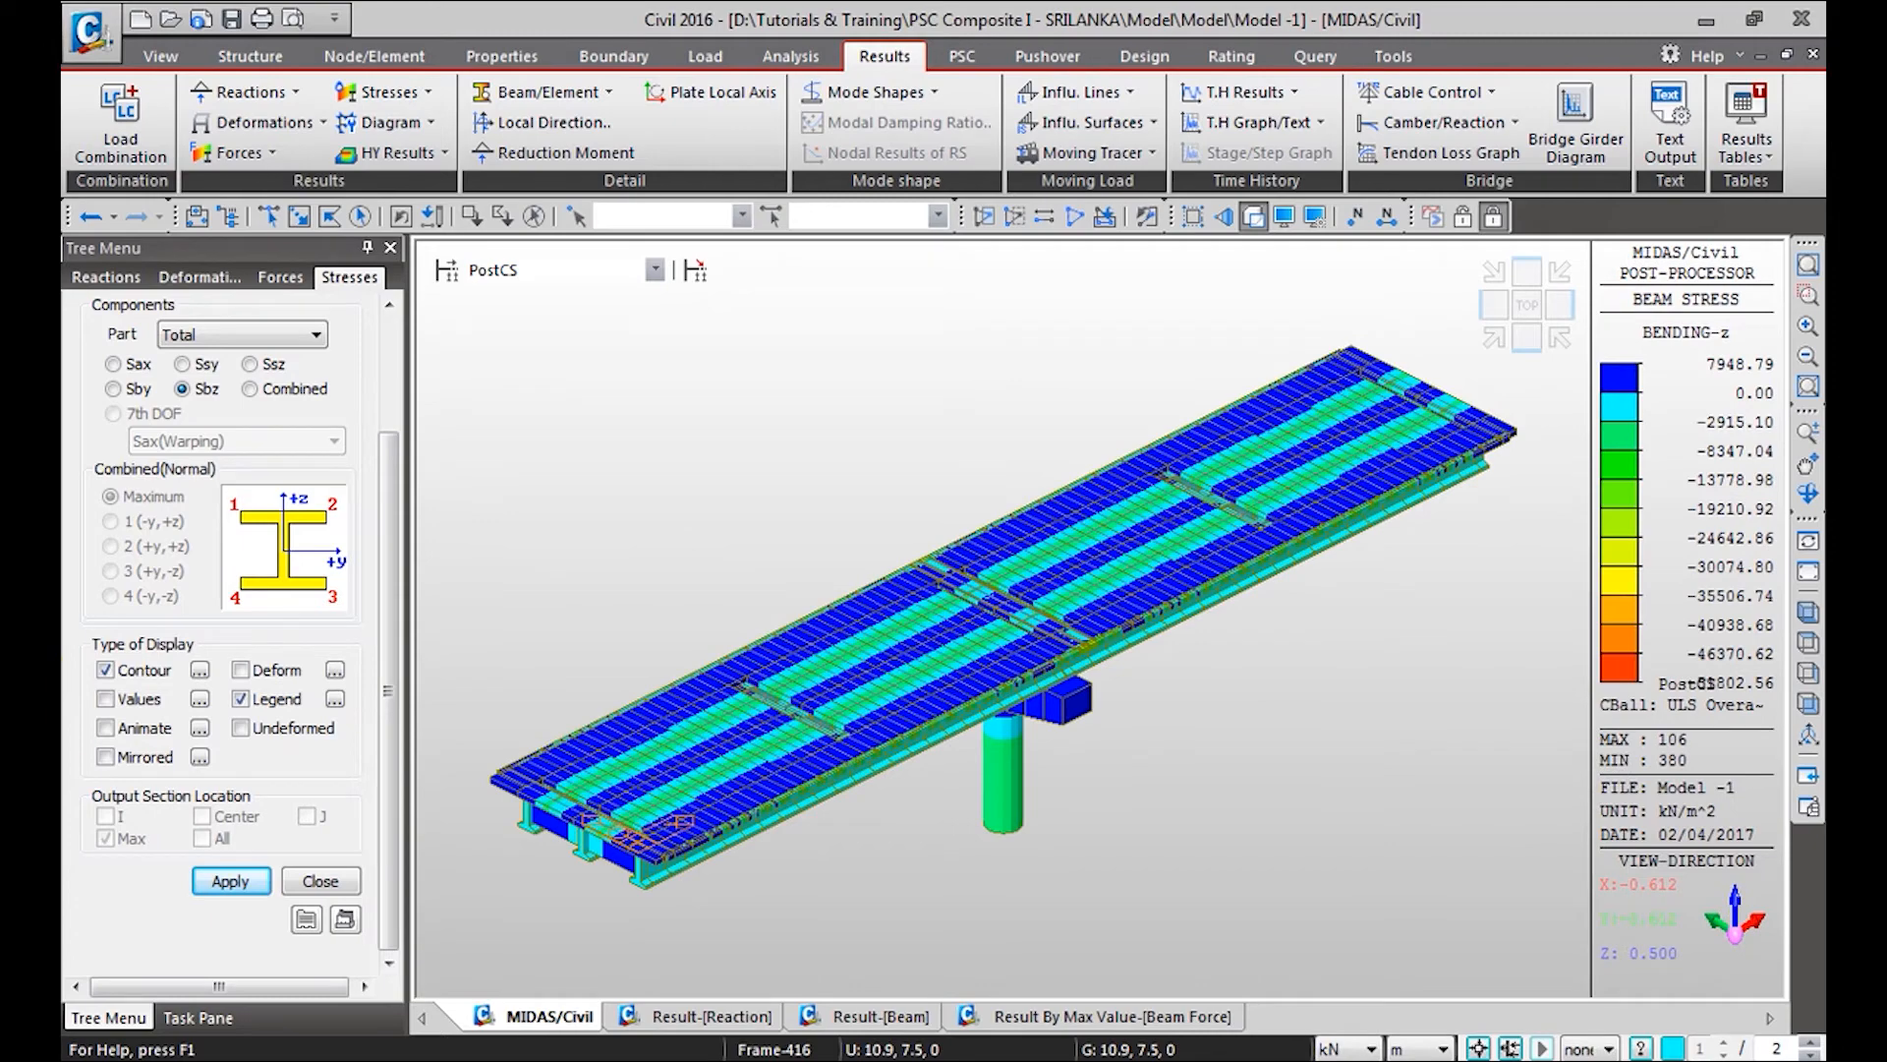
Display the Sbz beam stress diagram for CBall: ULS Overall with line fill and contour
click(416, 91)
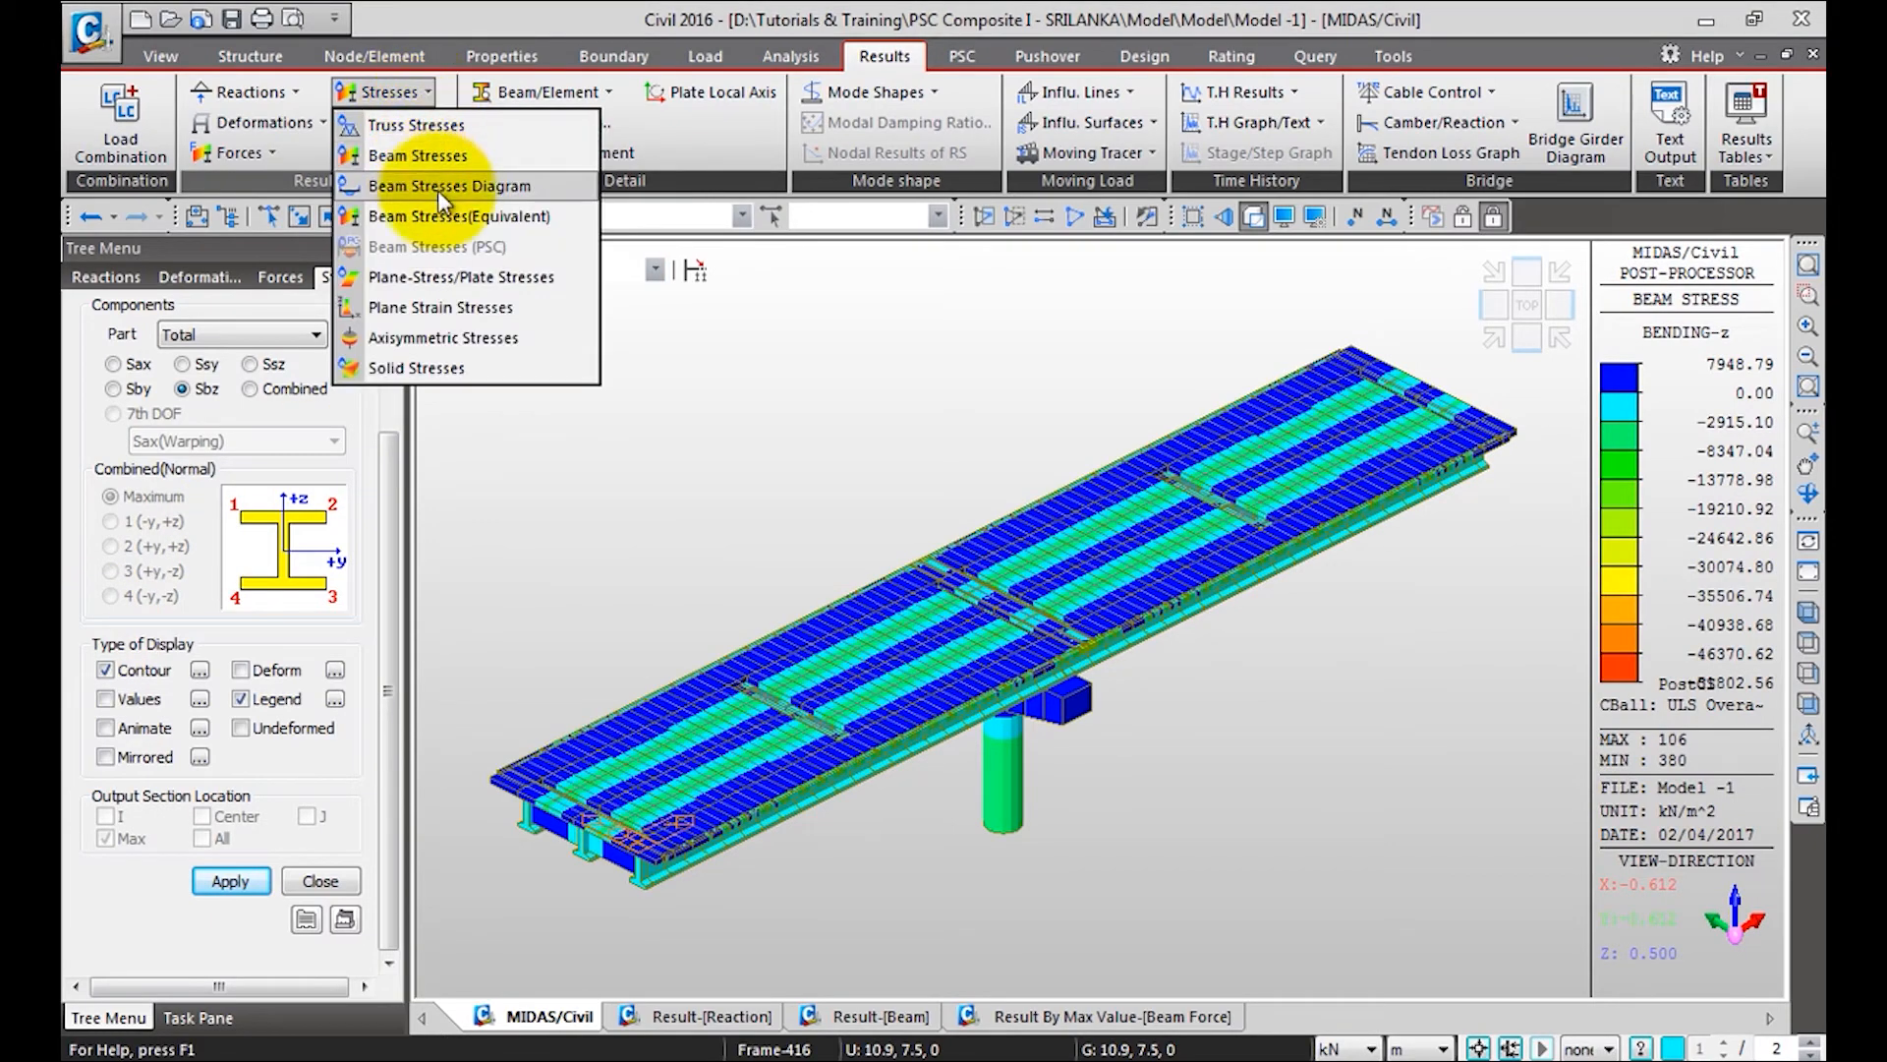
click(456, 193)
scroll(390, 512, up, 3)
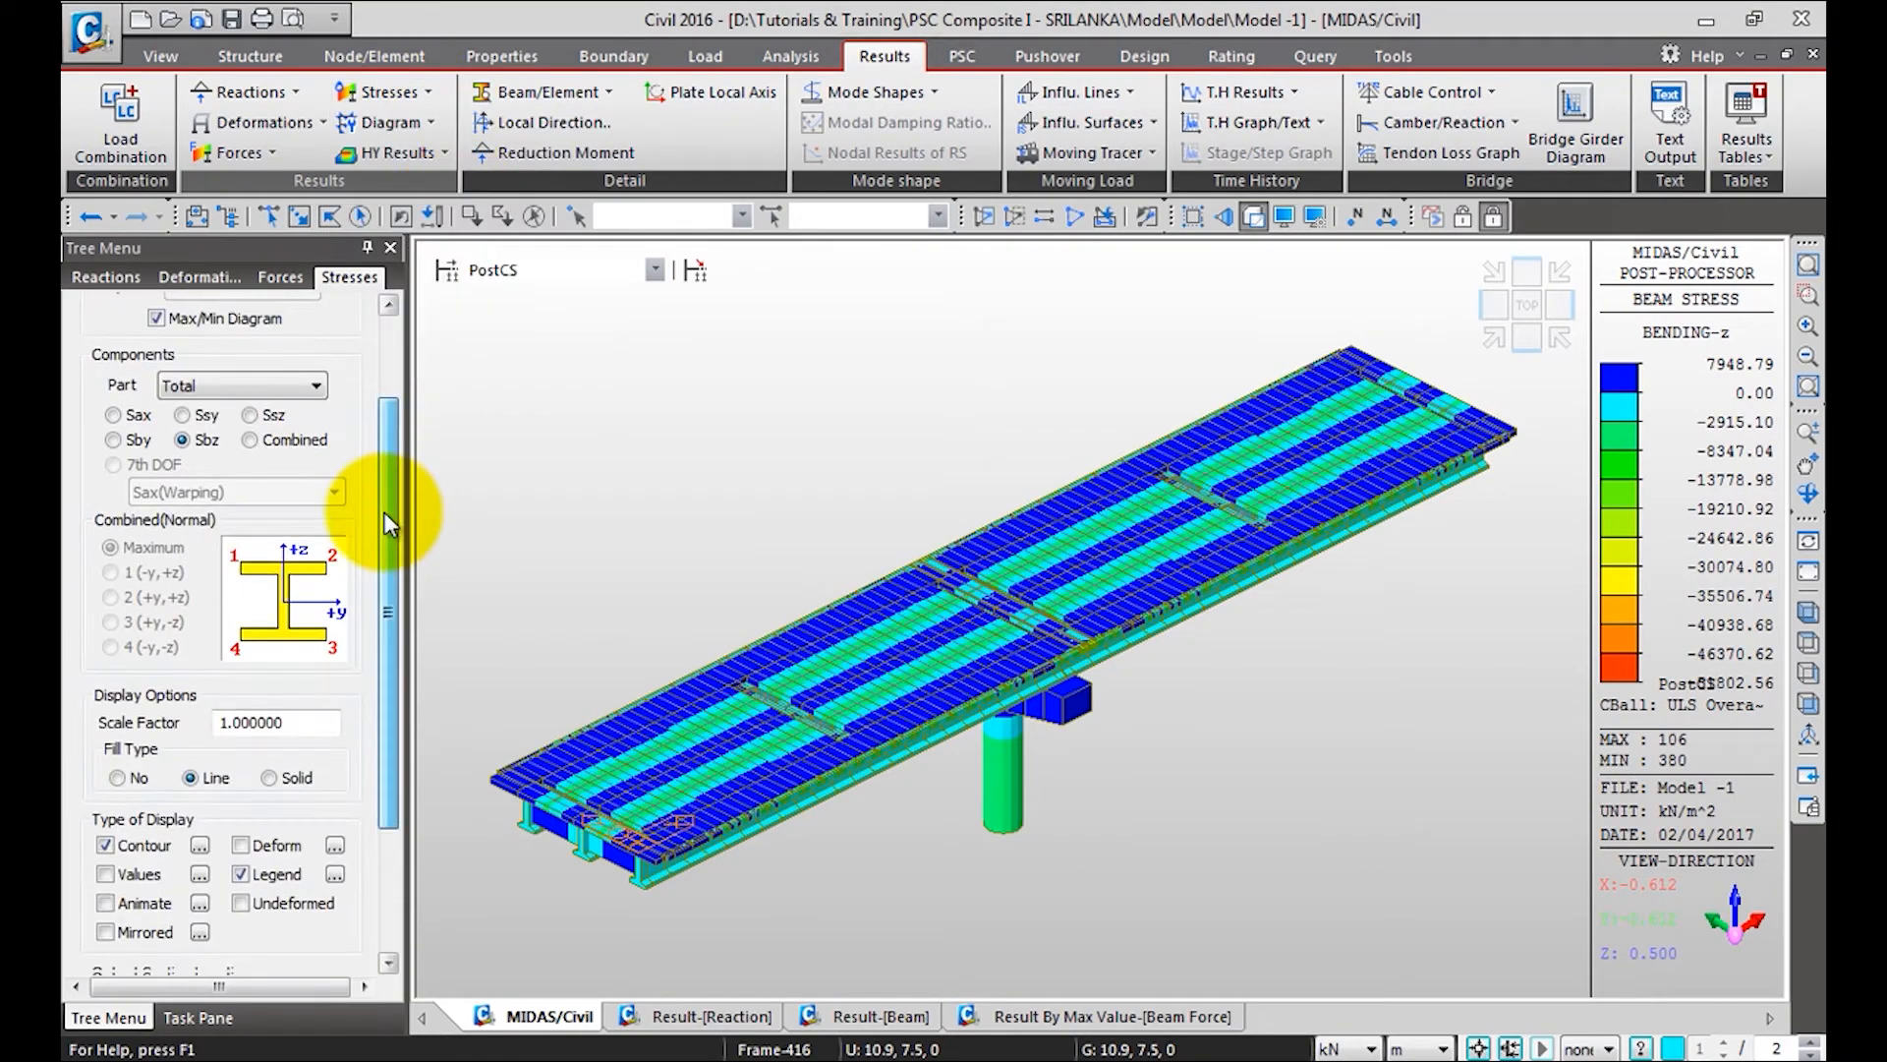
drag(386, 452, 376, 654)
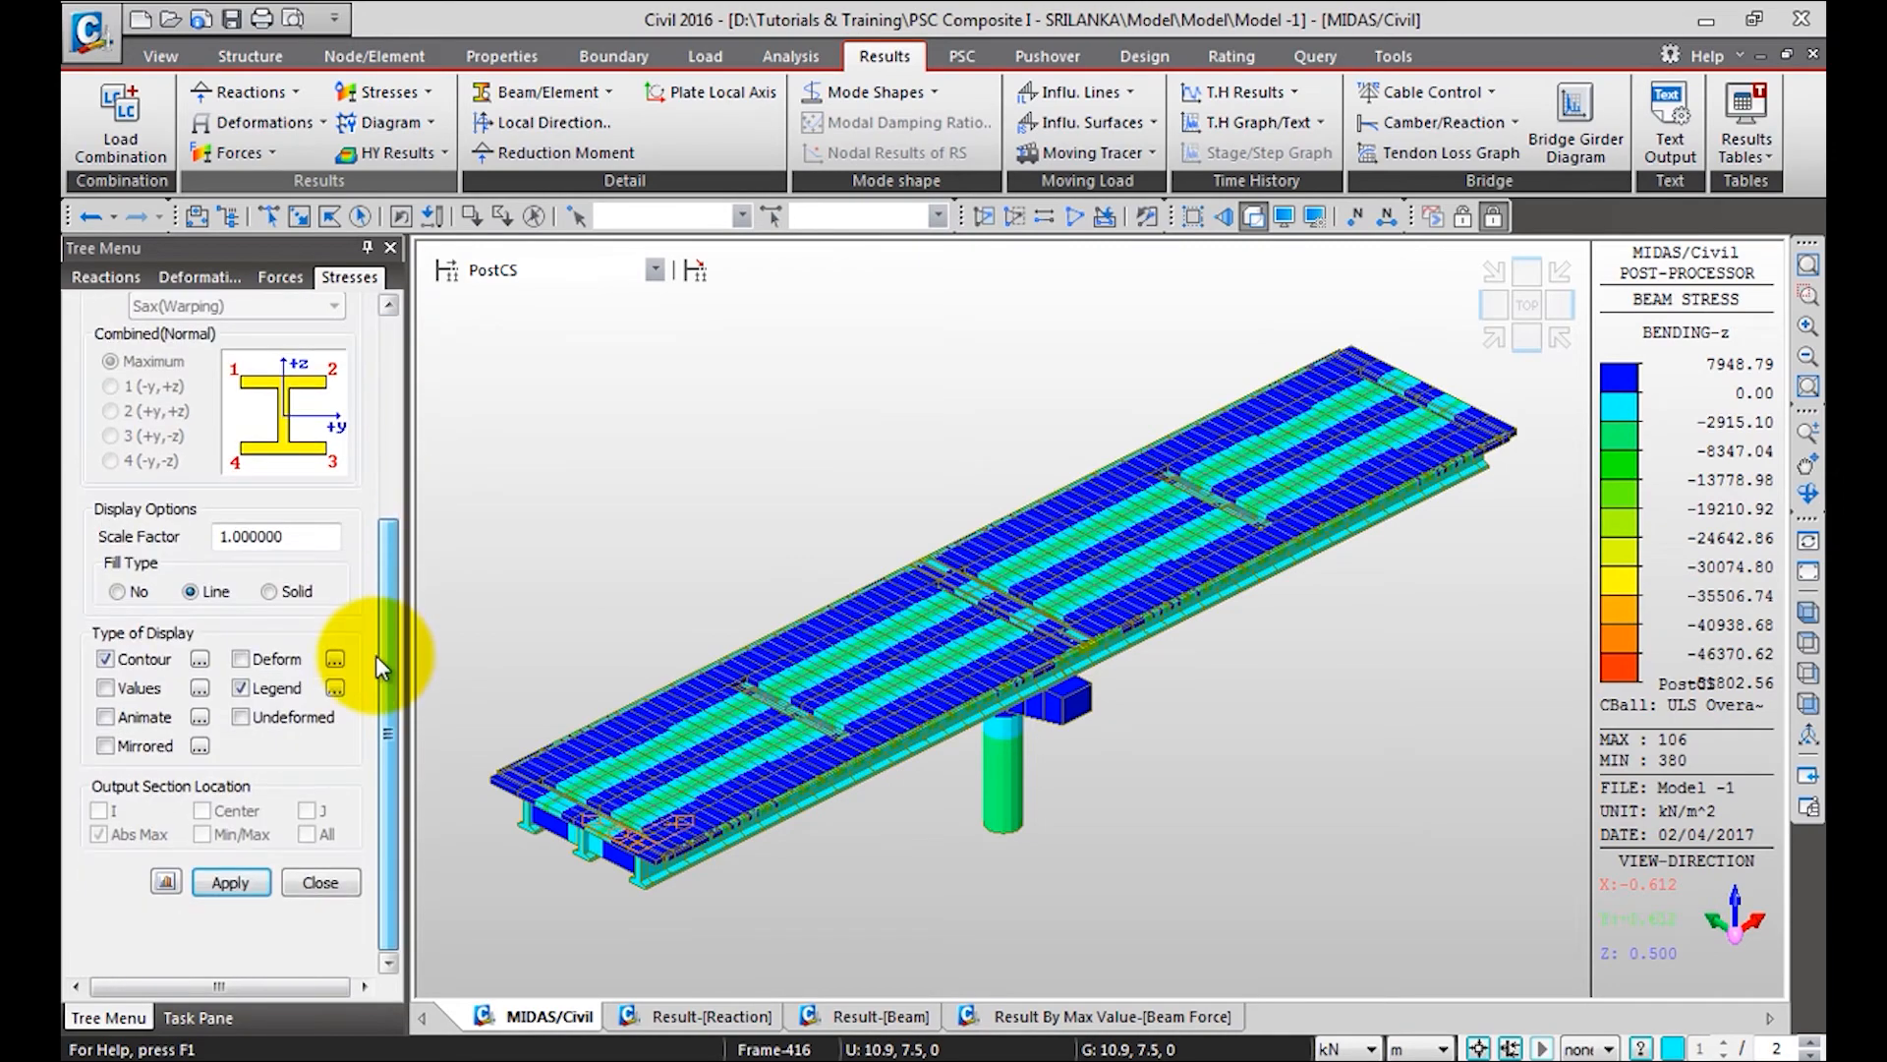
click(250, 882)
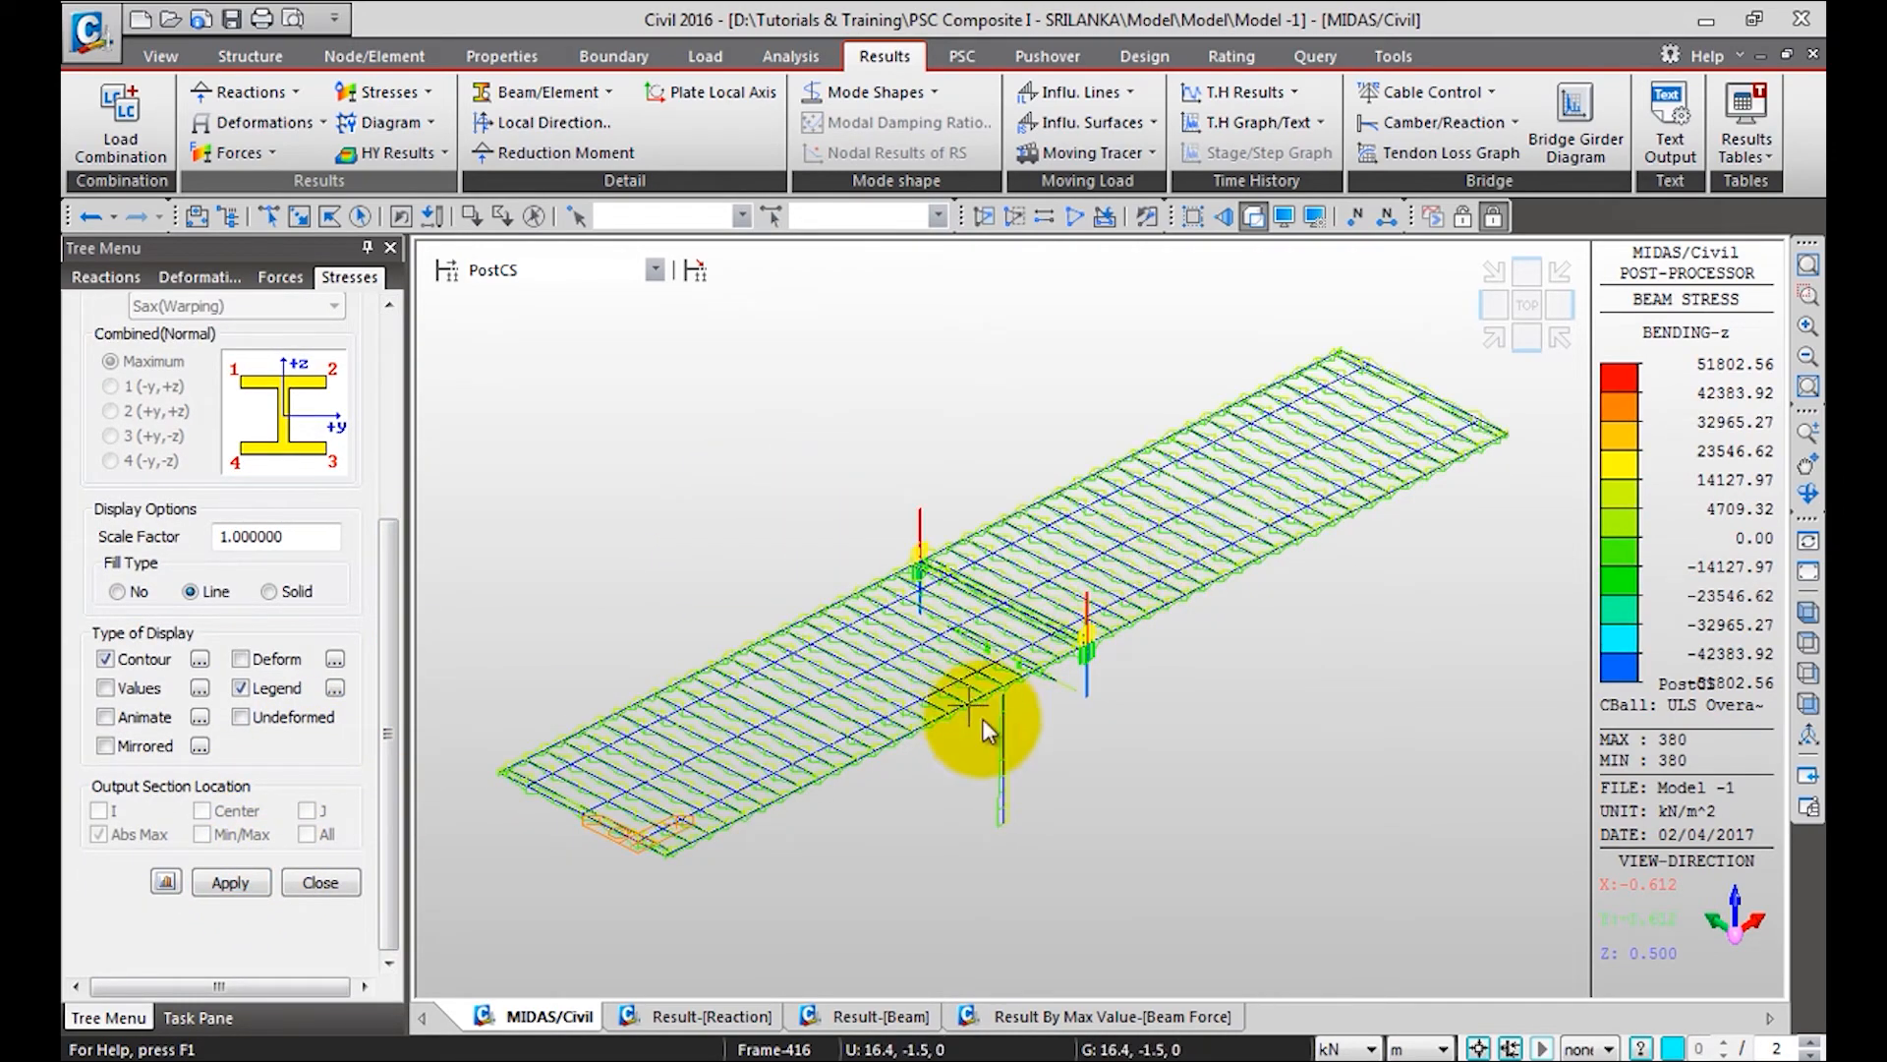
Change the model's force unit to N and its length unit to mm
click(1366, 1049)
click(1364, 971)
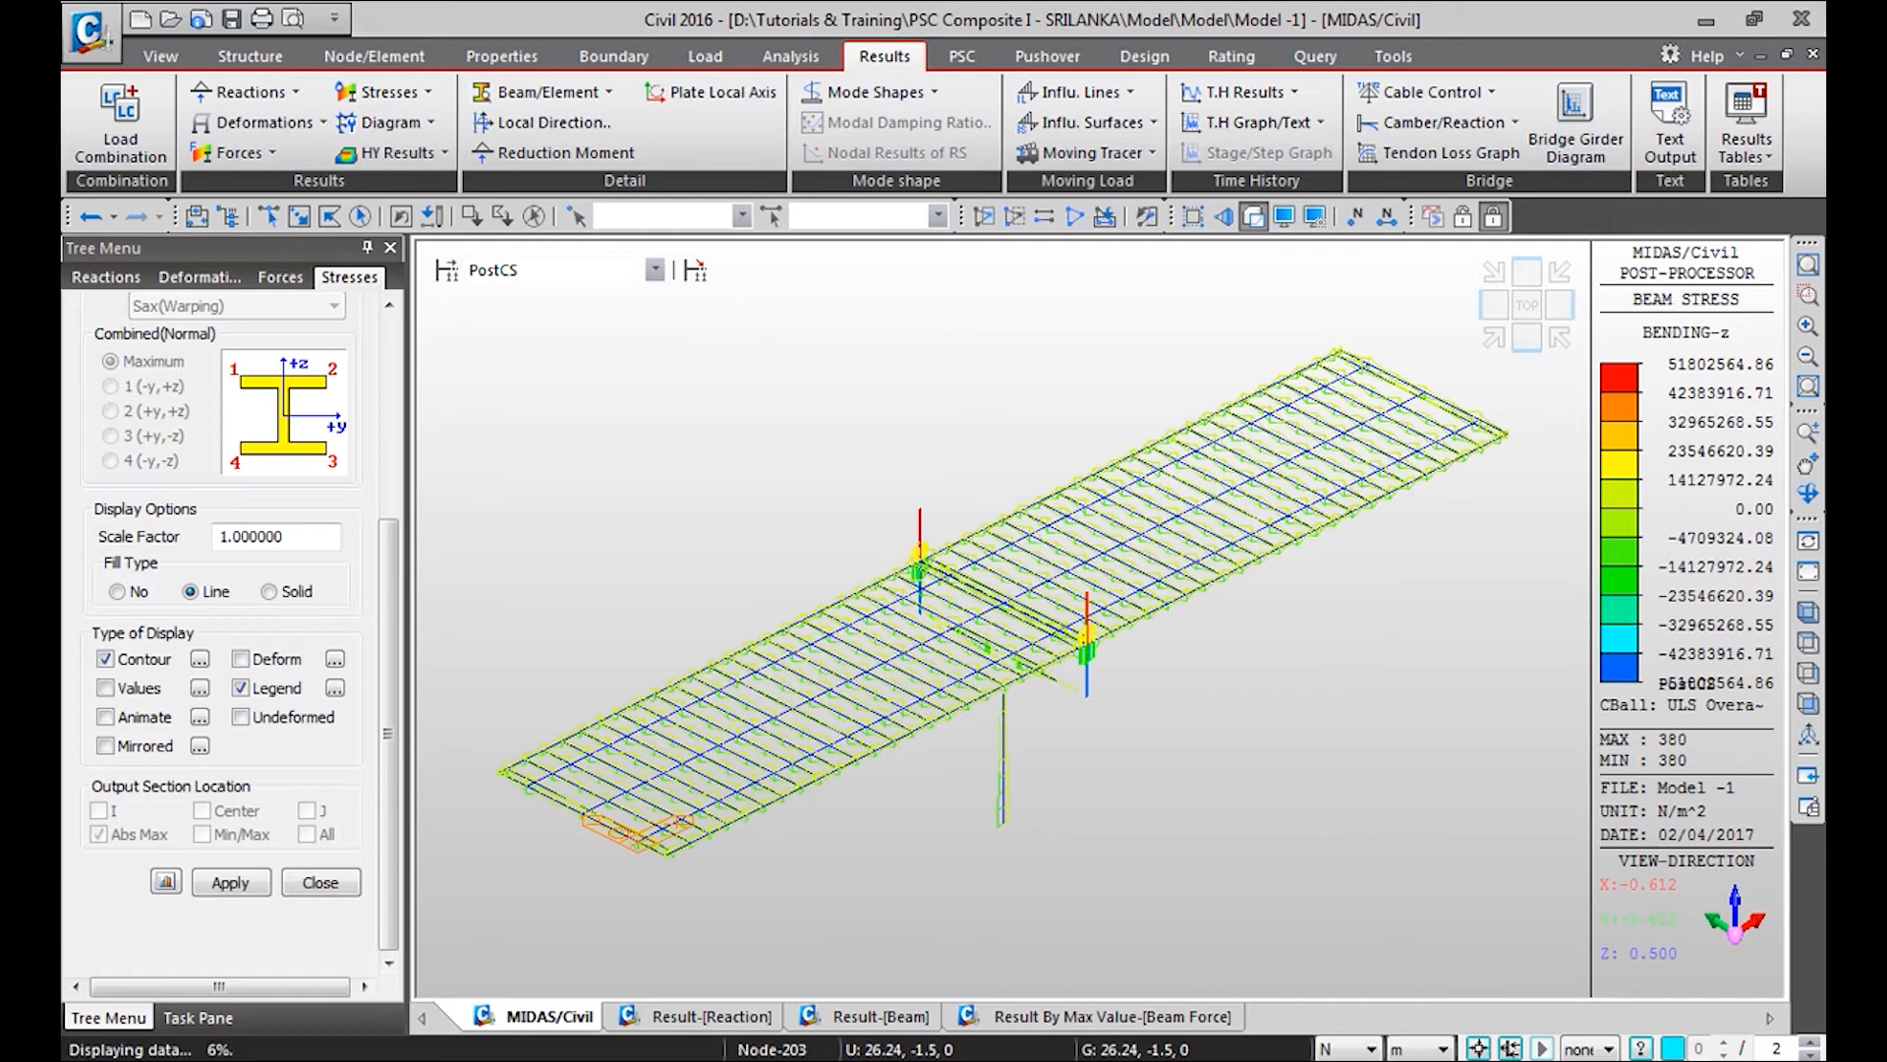
click(1430, 1052)
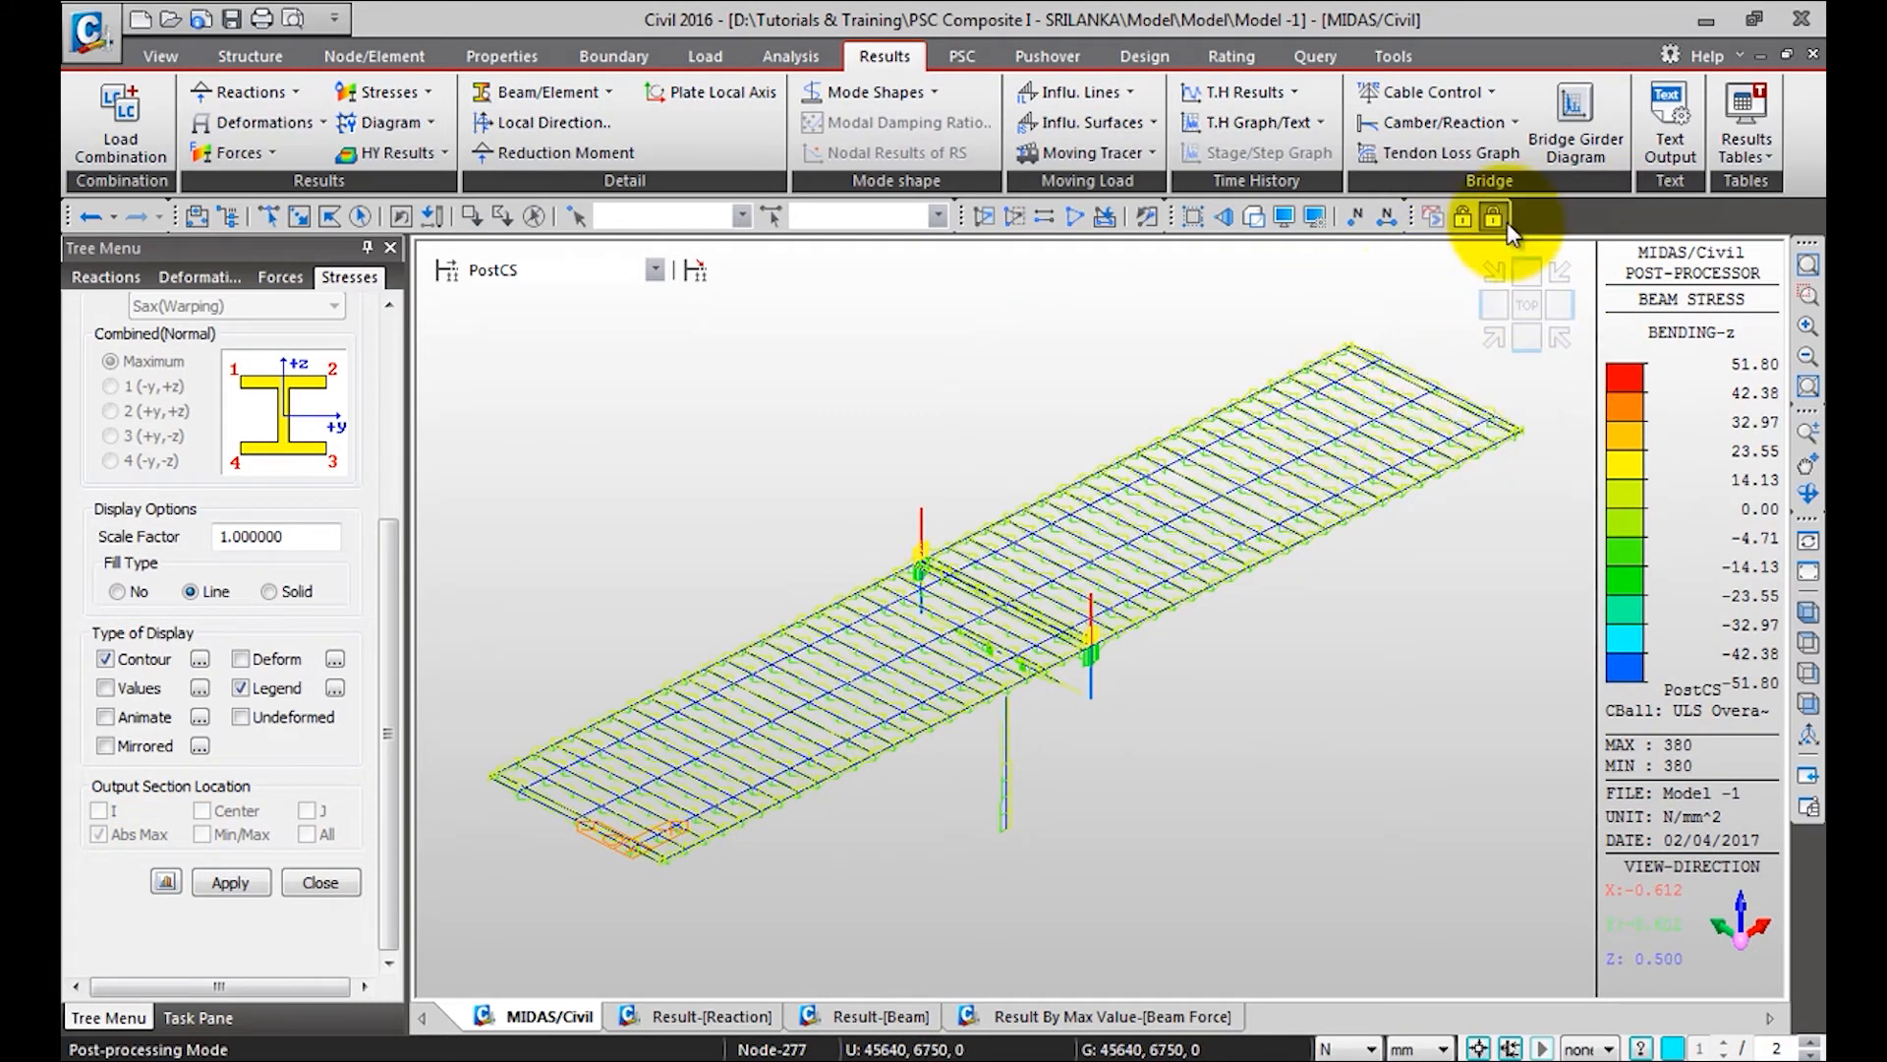
Open the Tendon Loss results table
click(1740, 147)
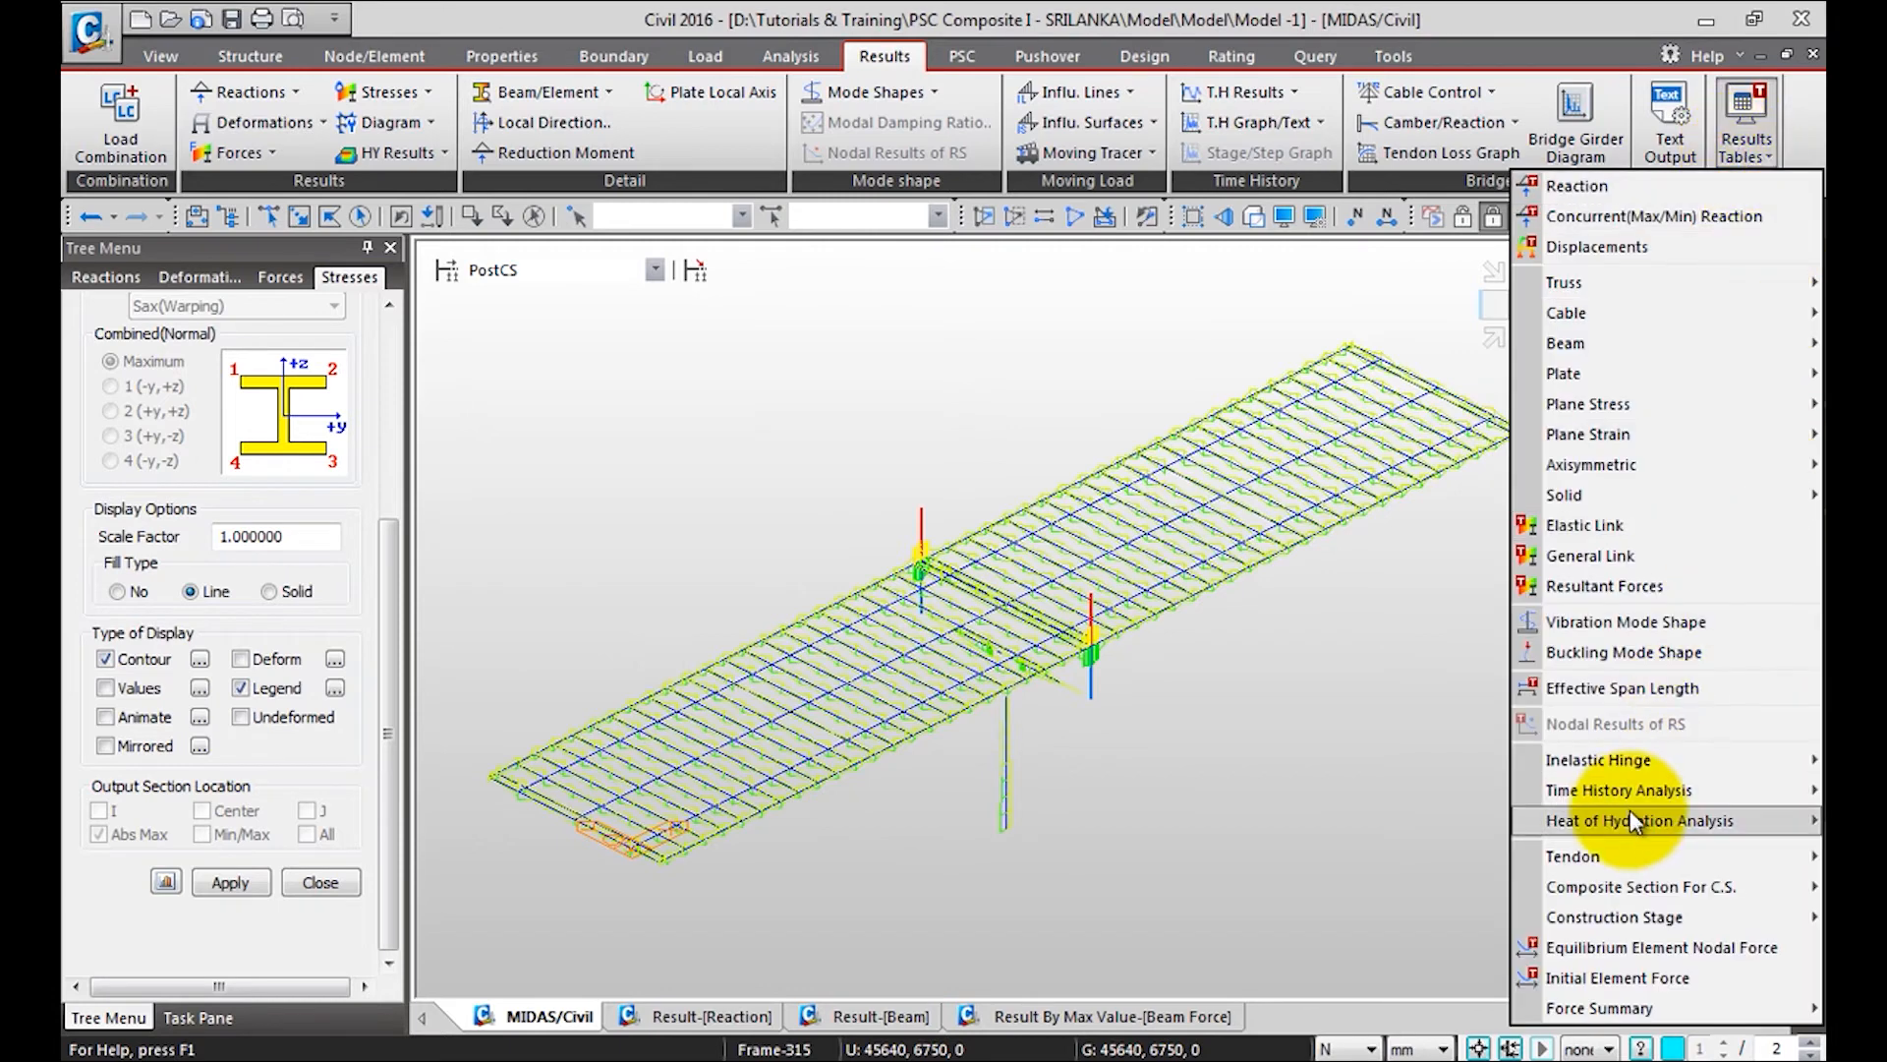
mouse_move(1628, 857)
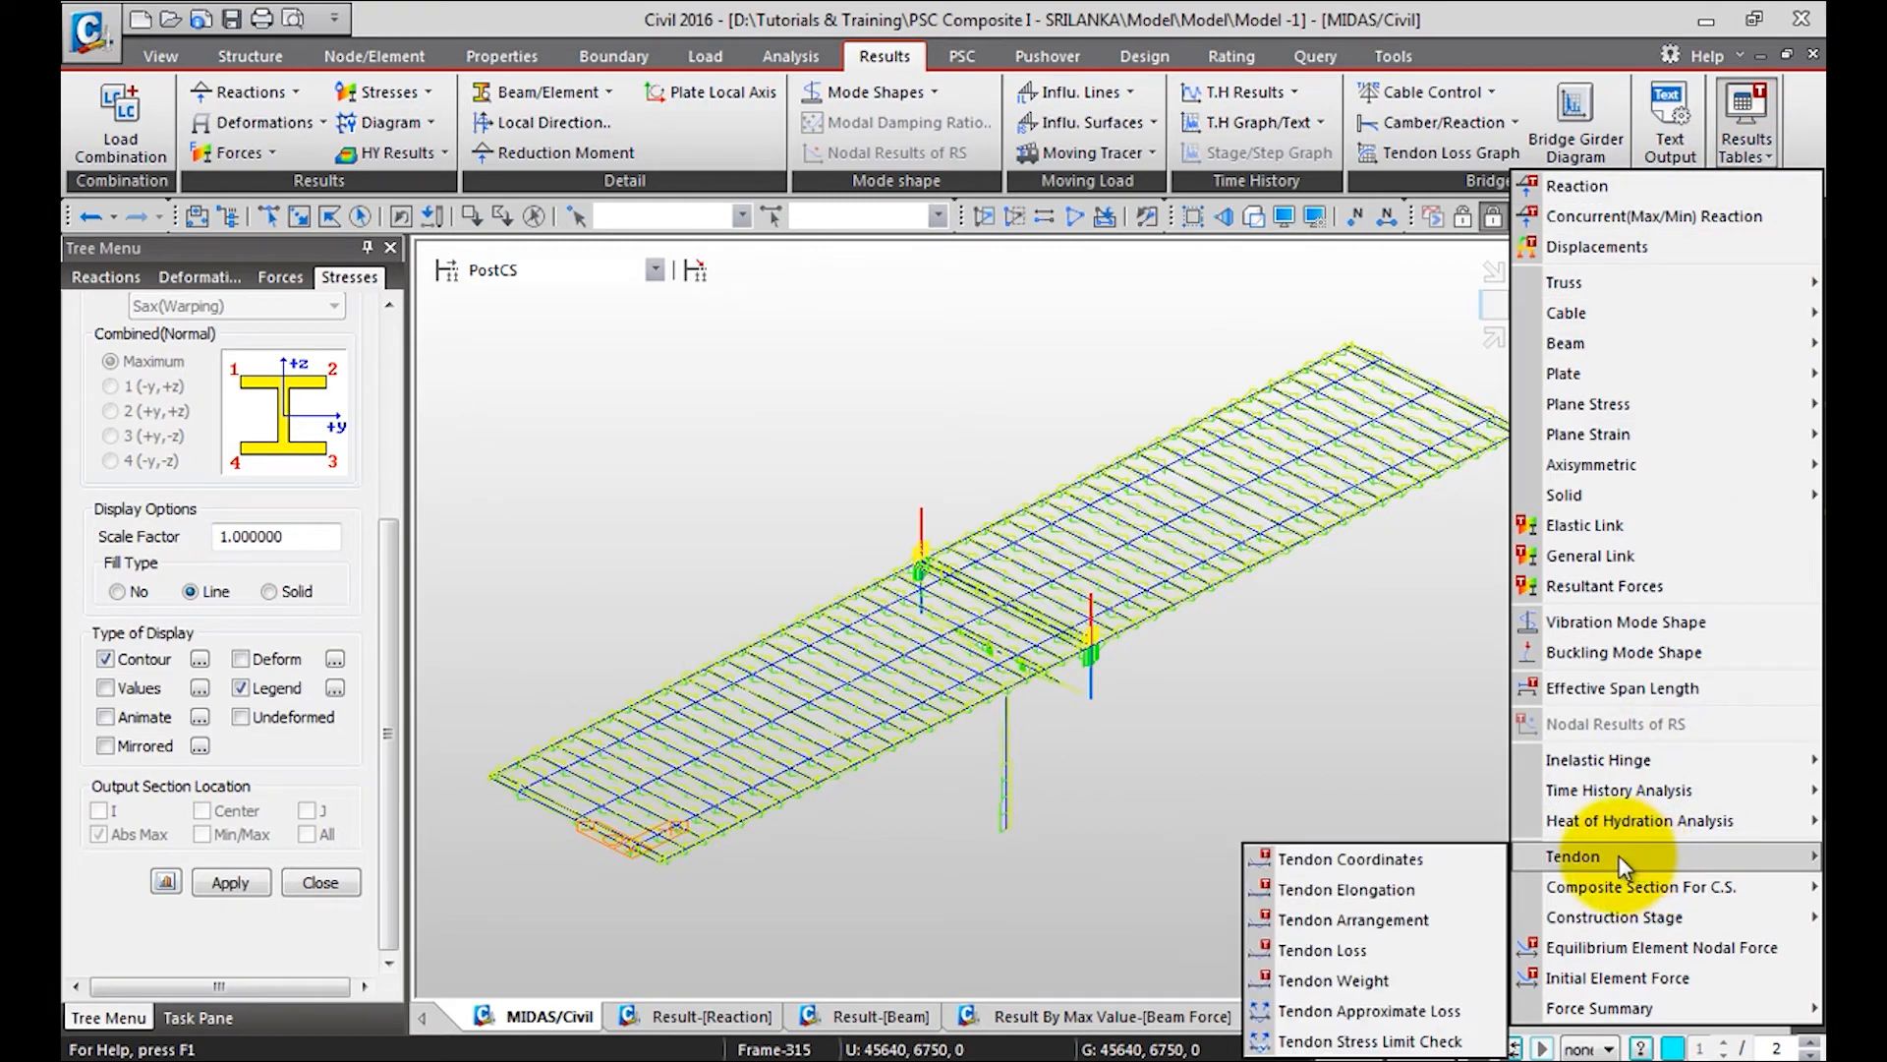
click(1406, 954)
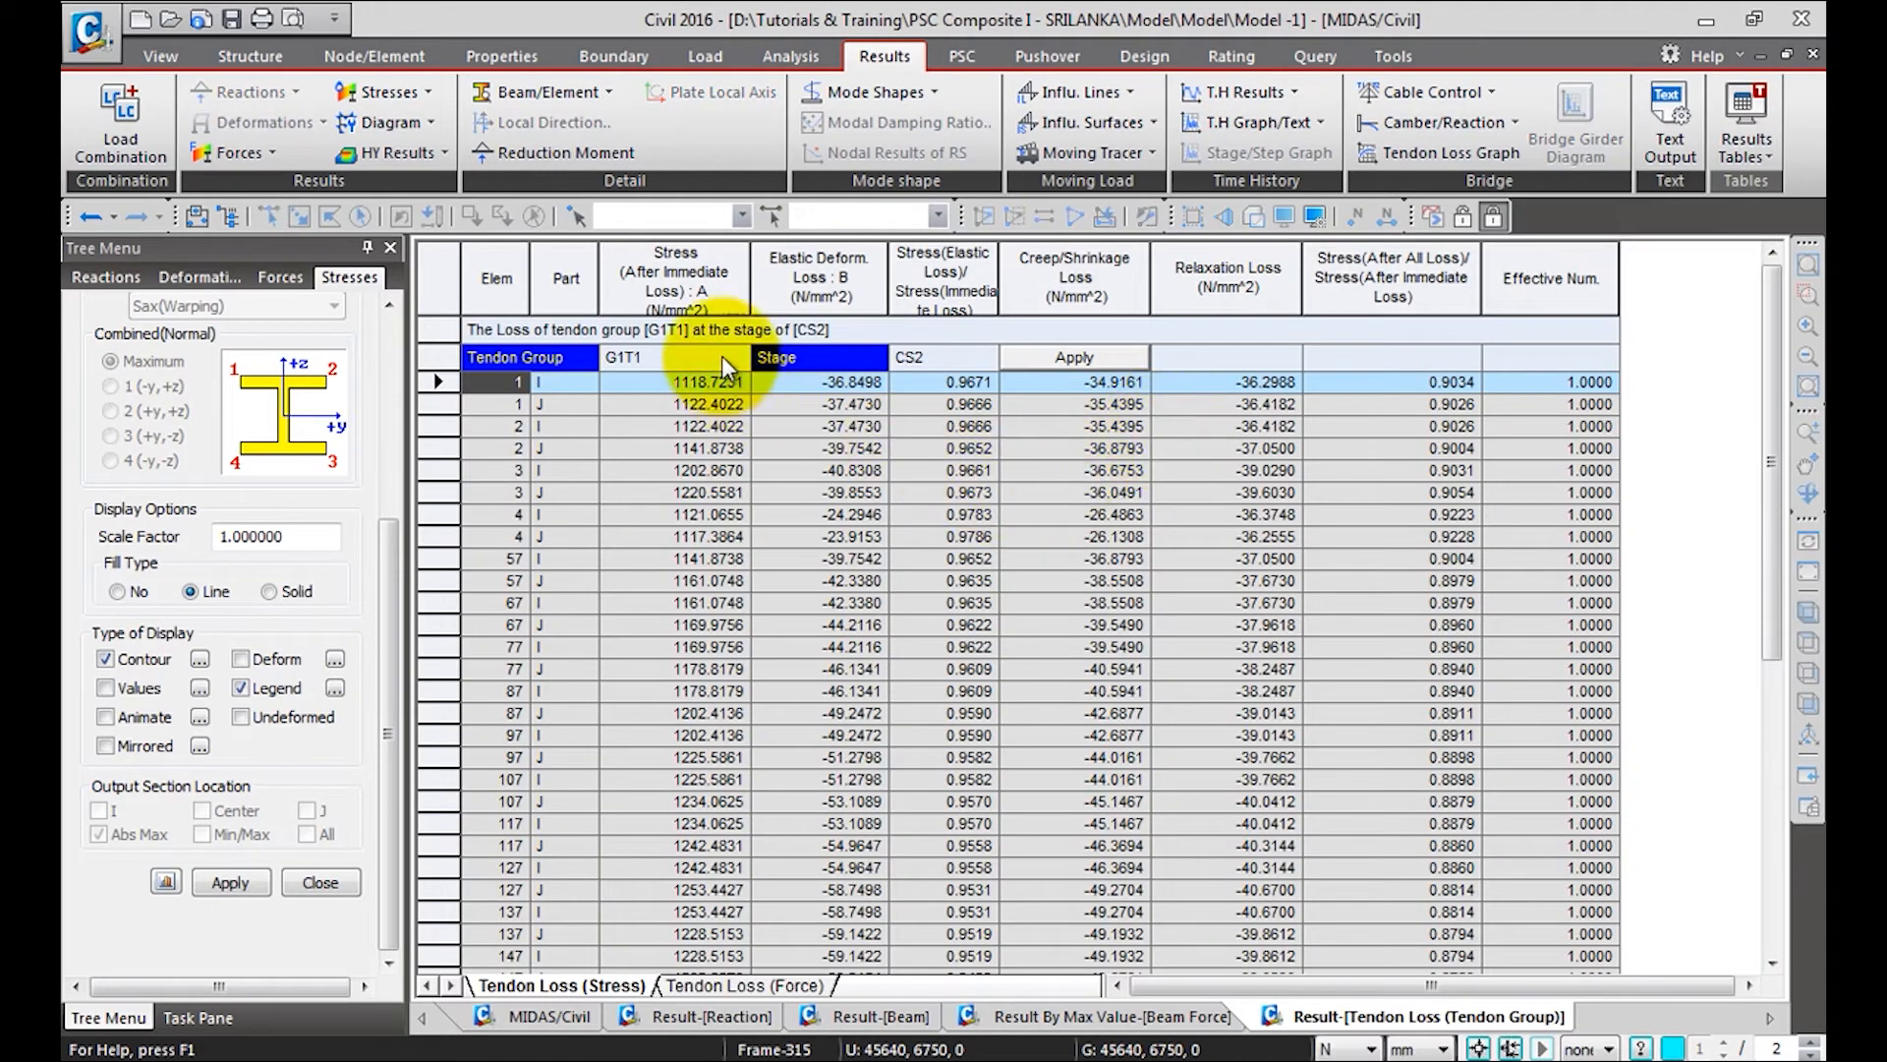
List the tendon losses for tendon group G1T1 at construction stage CS5
click(729, 356)
click(732, 358)
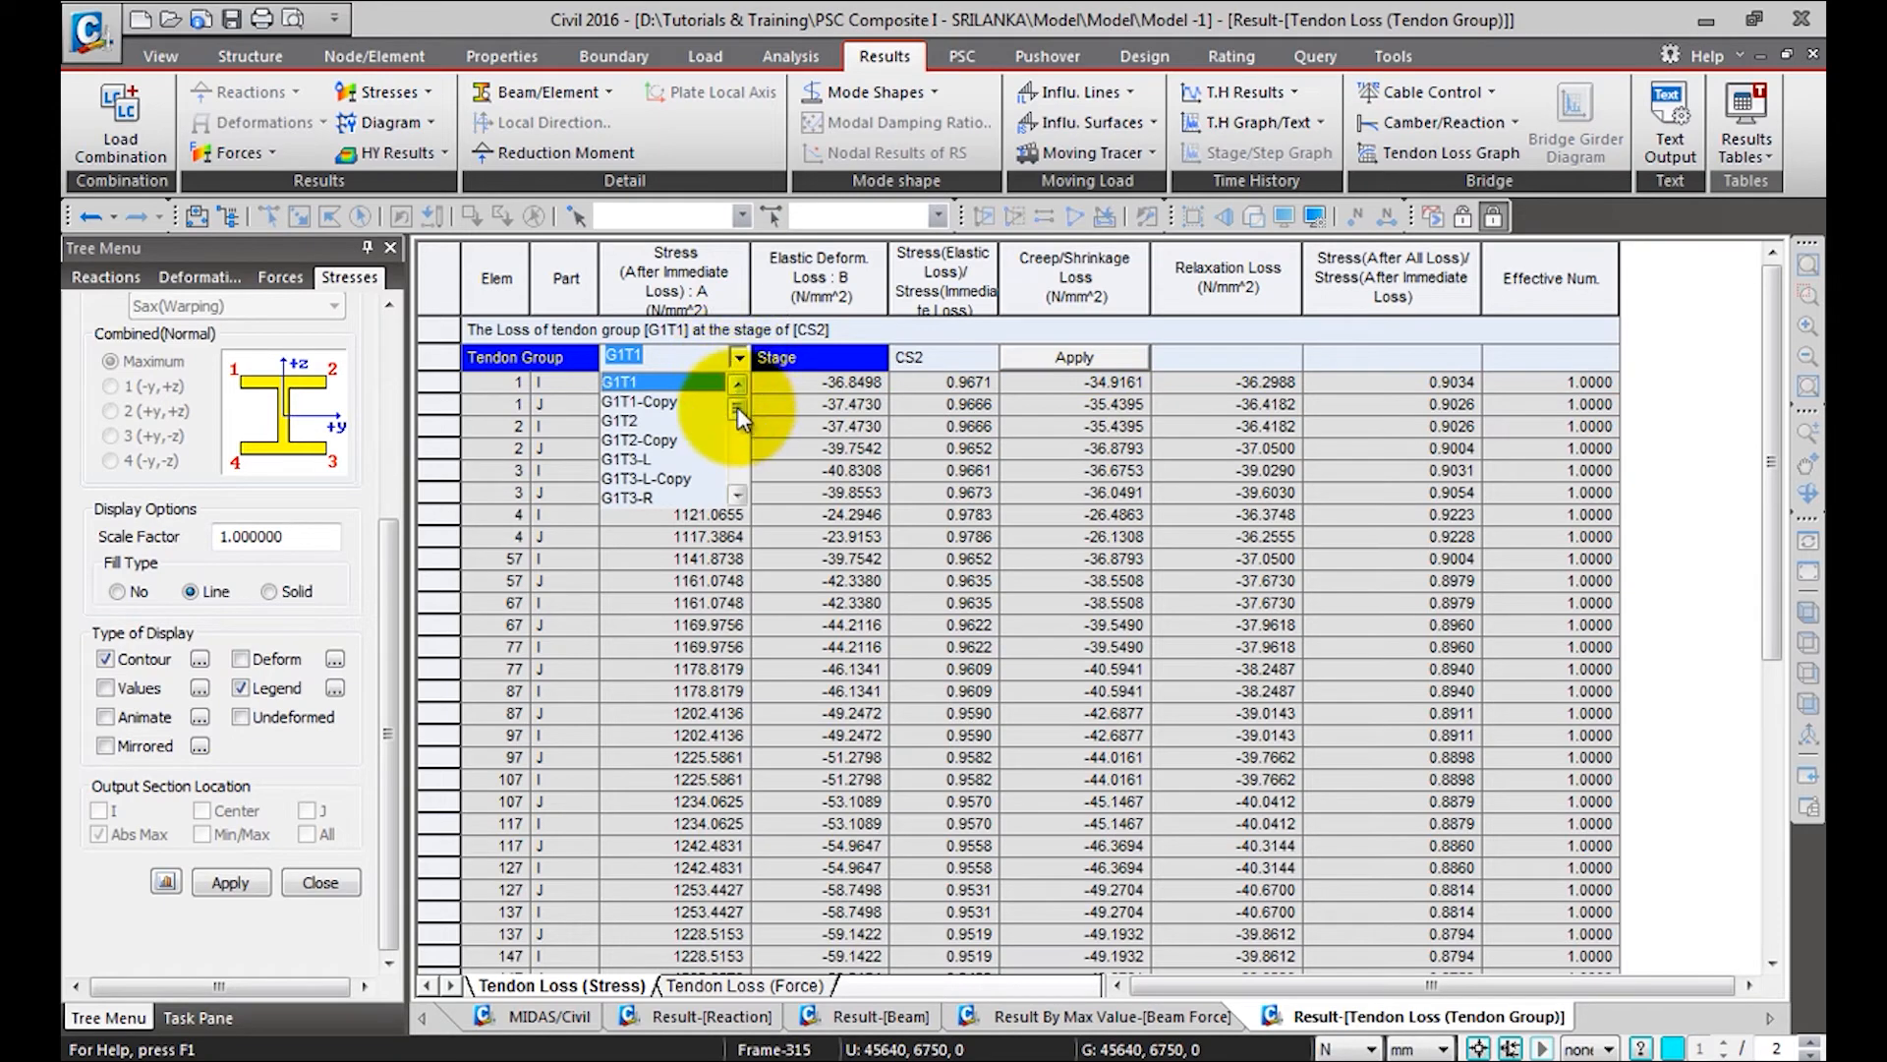
click(694, 381)
click(977, 356)
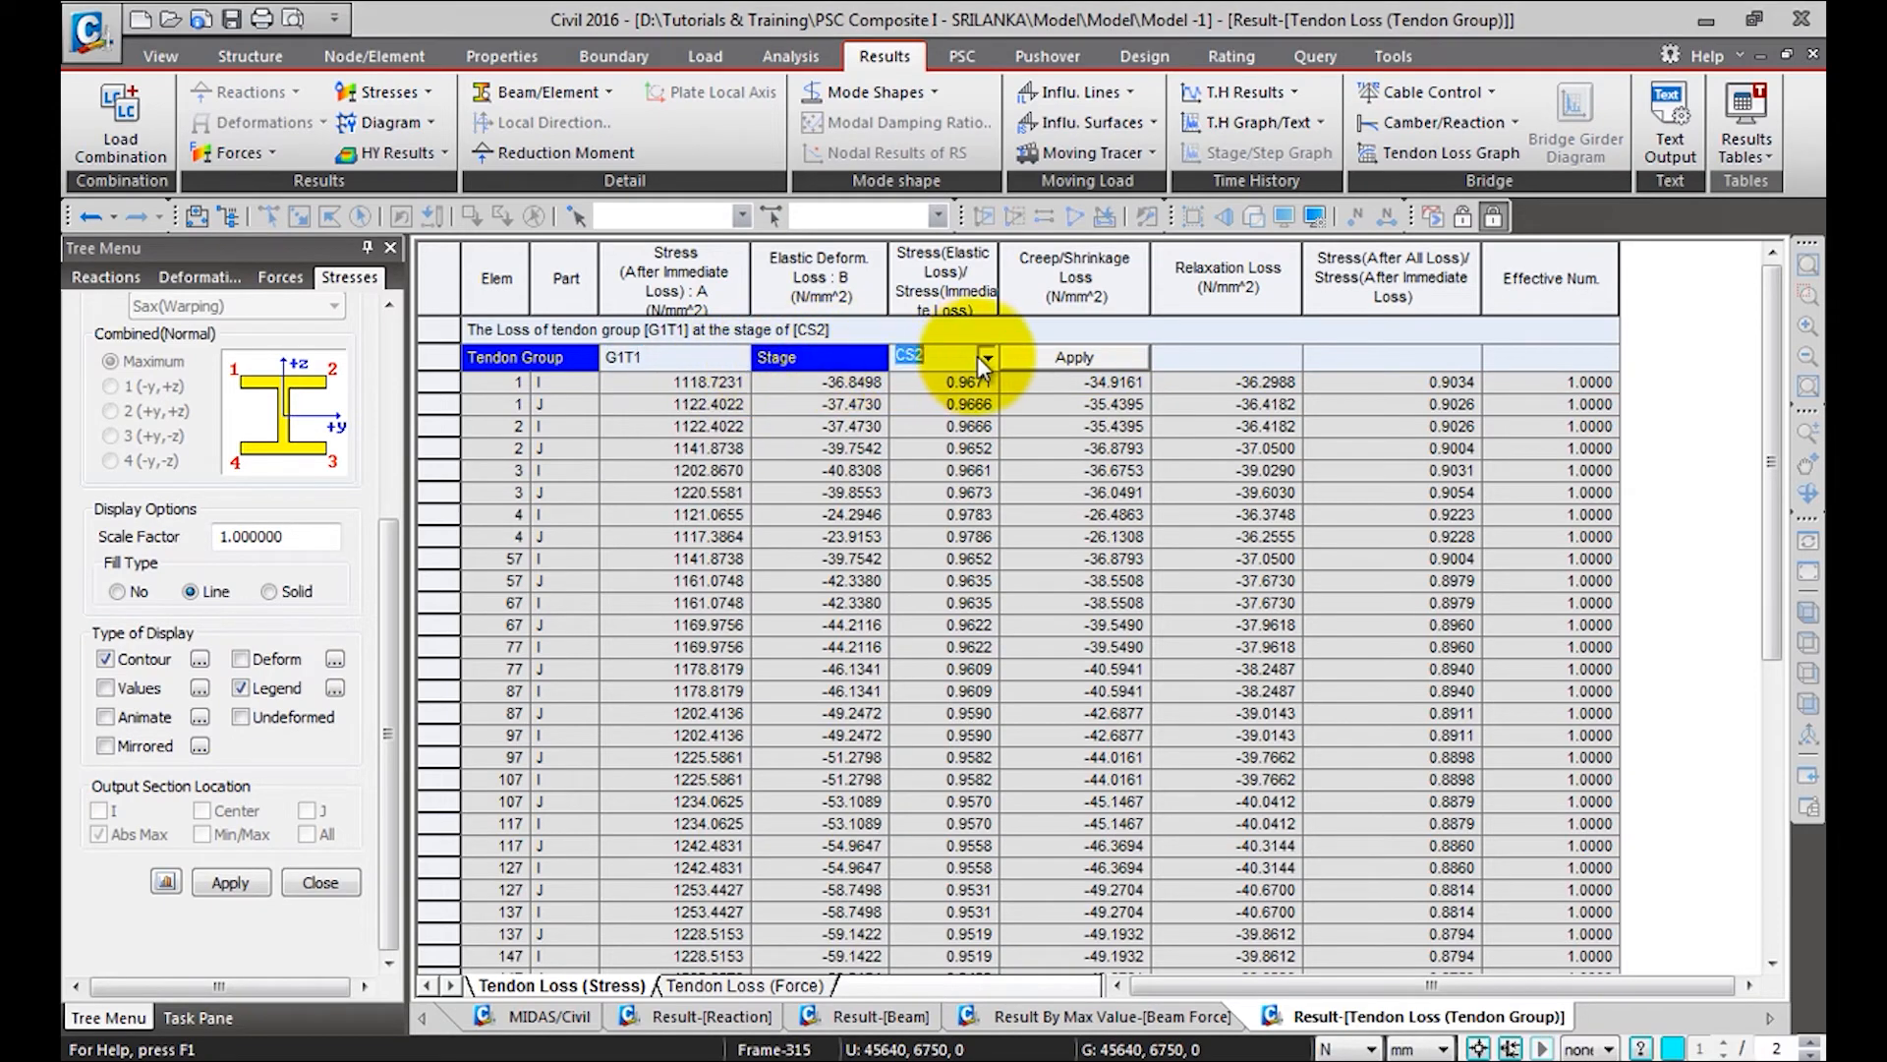
click(979, 357)
click(959, 440)
click(1056, 353)
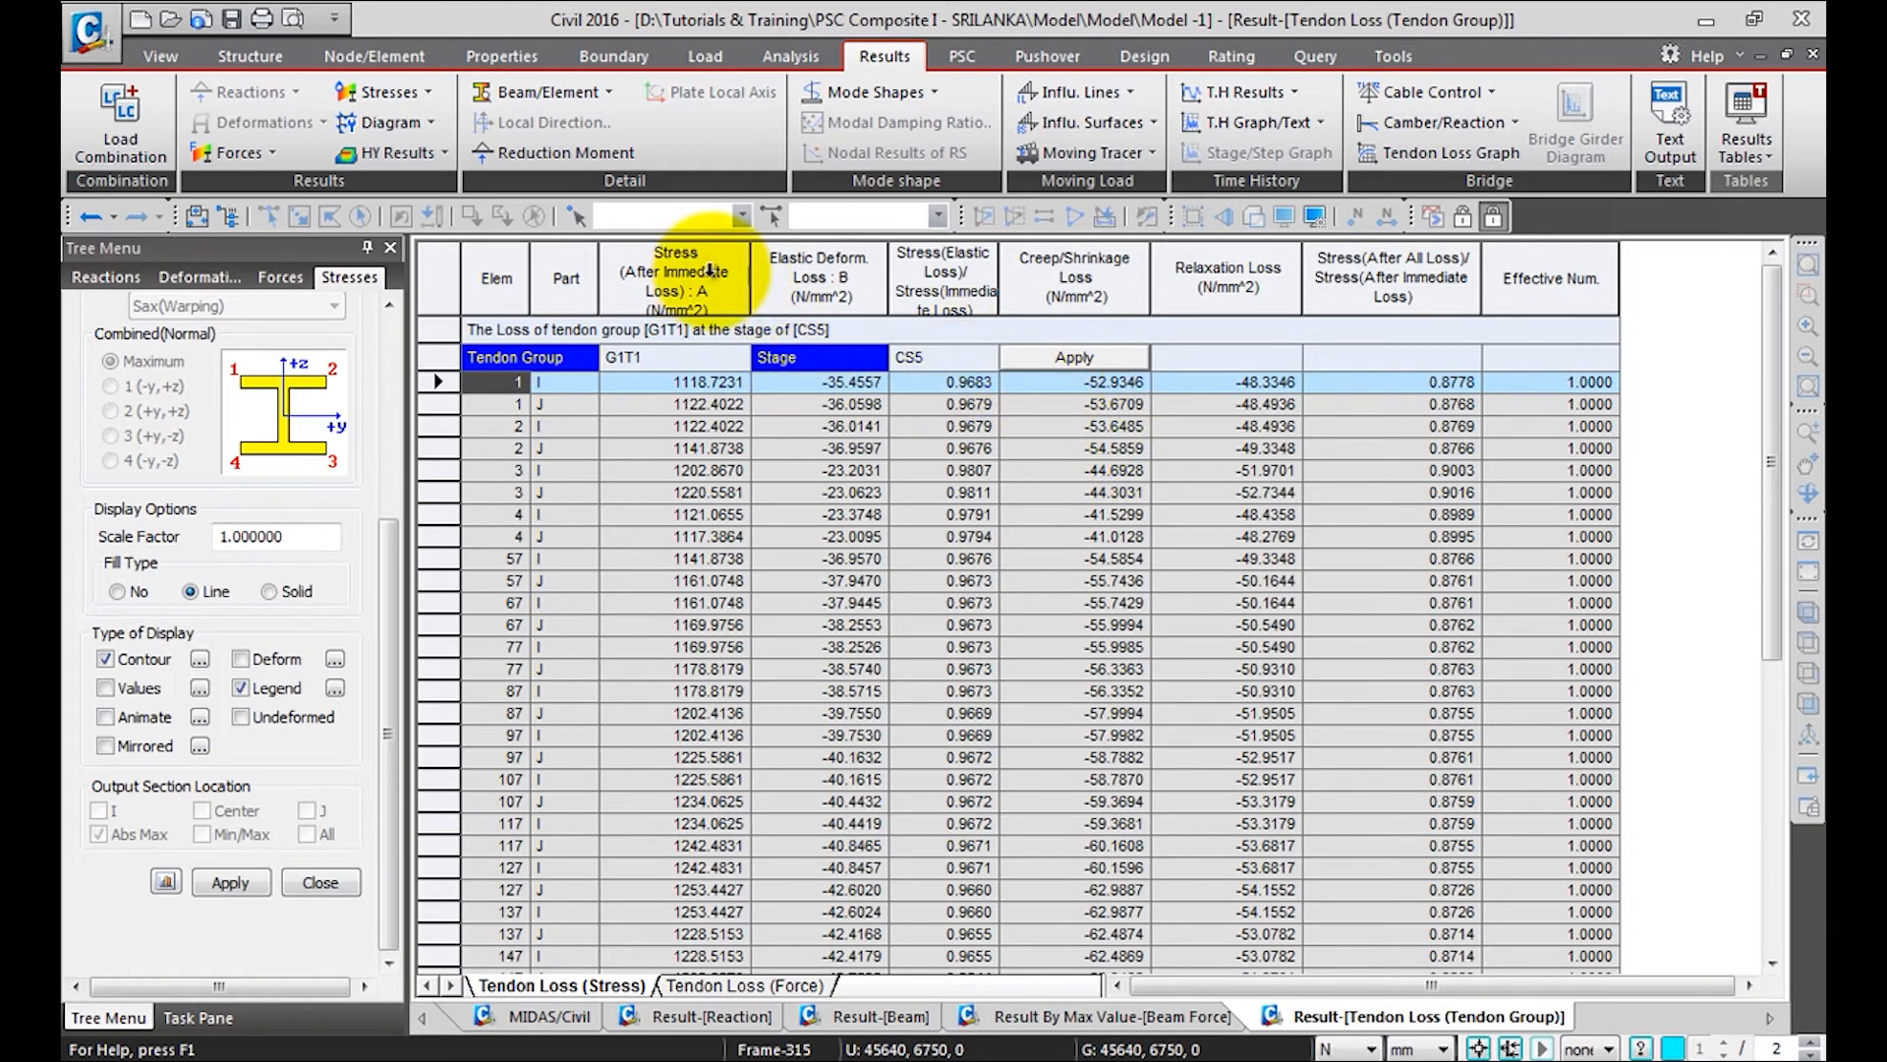
Examine the immediate-loss stress, elastic deformation, creep/shrinkage, relaxation and after-all-loss ratio columns for tendon group G1T1
click(729, 311)
click(842, 278)
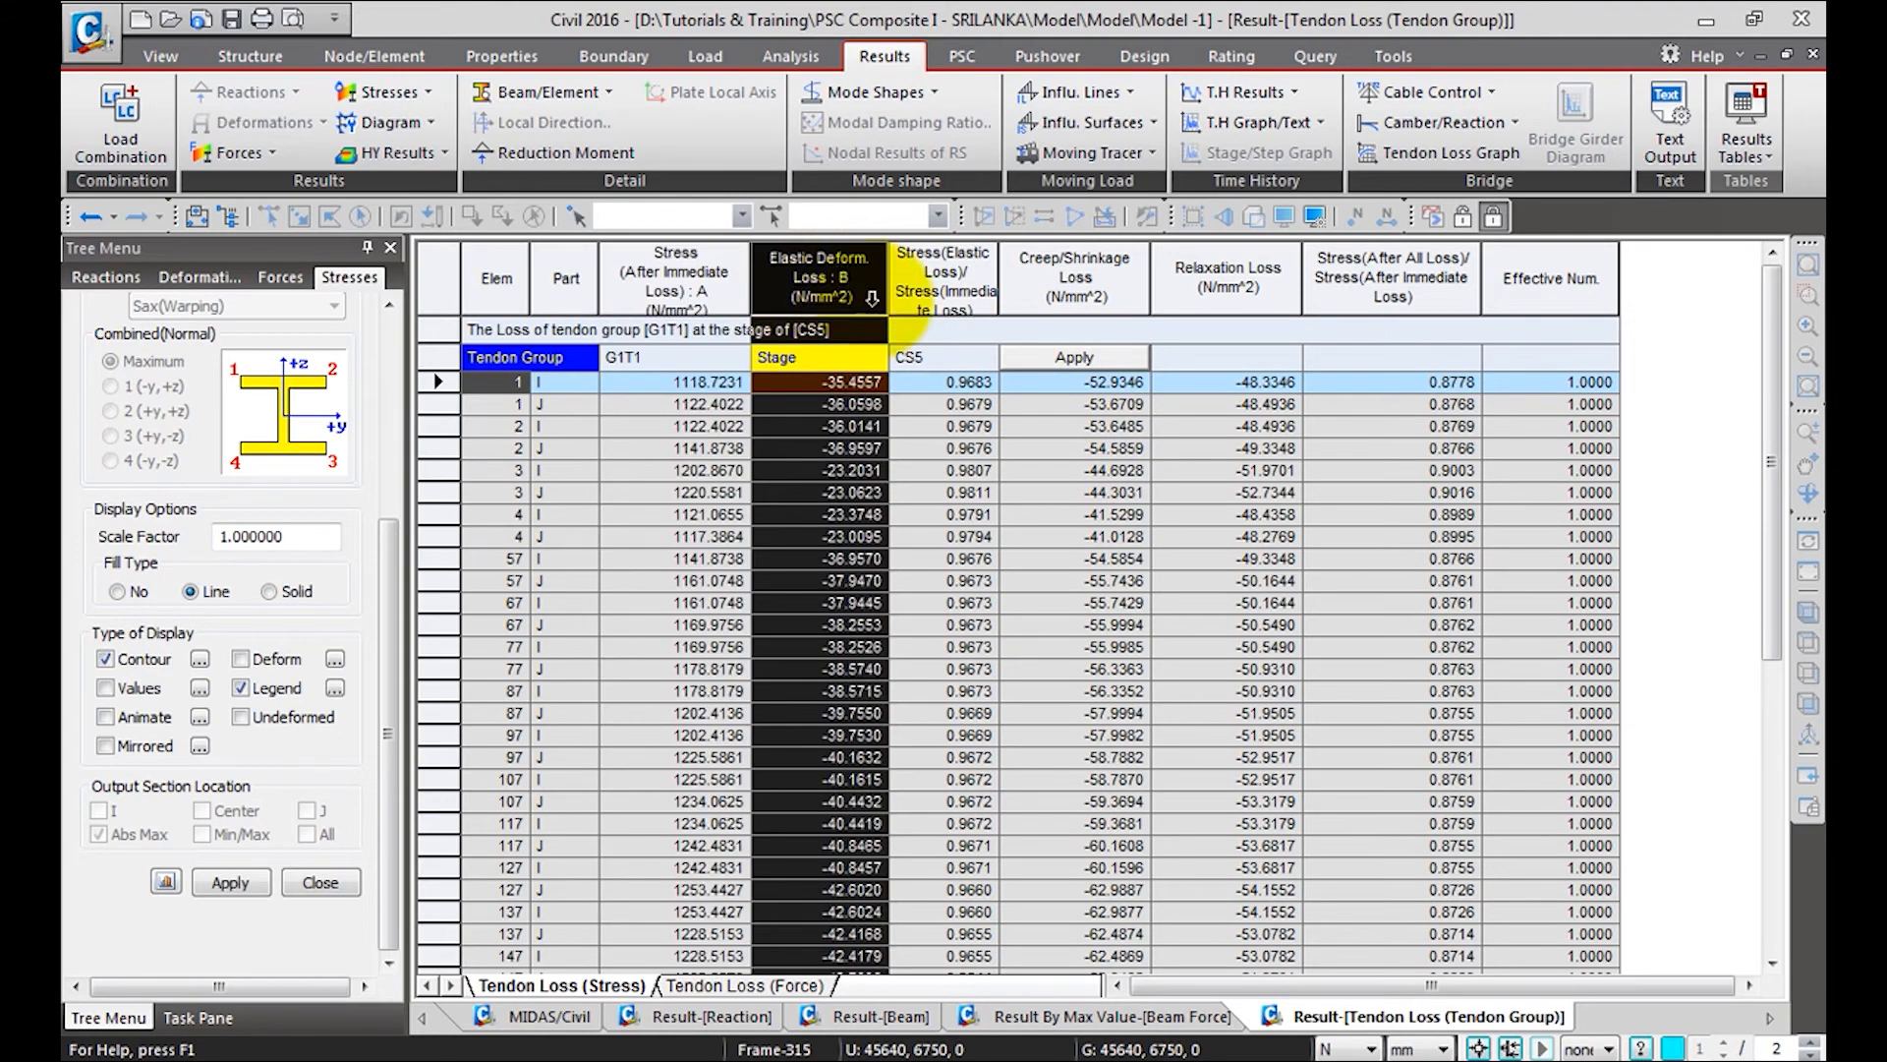
click(1190, 280)
click(1130, 280)
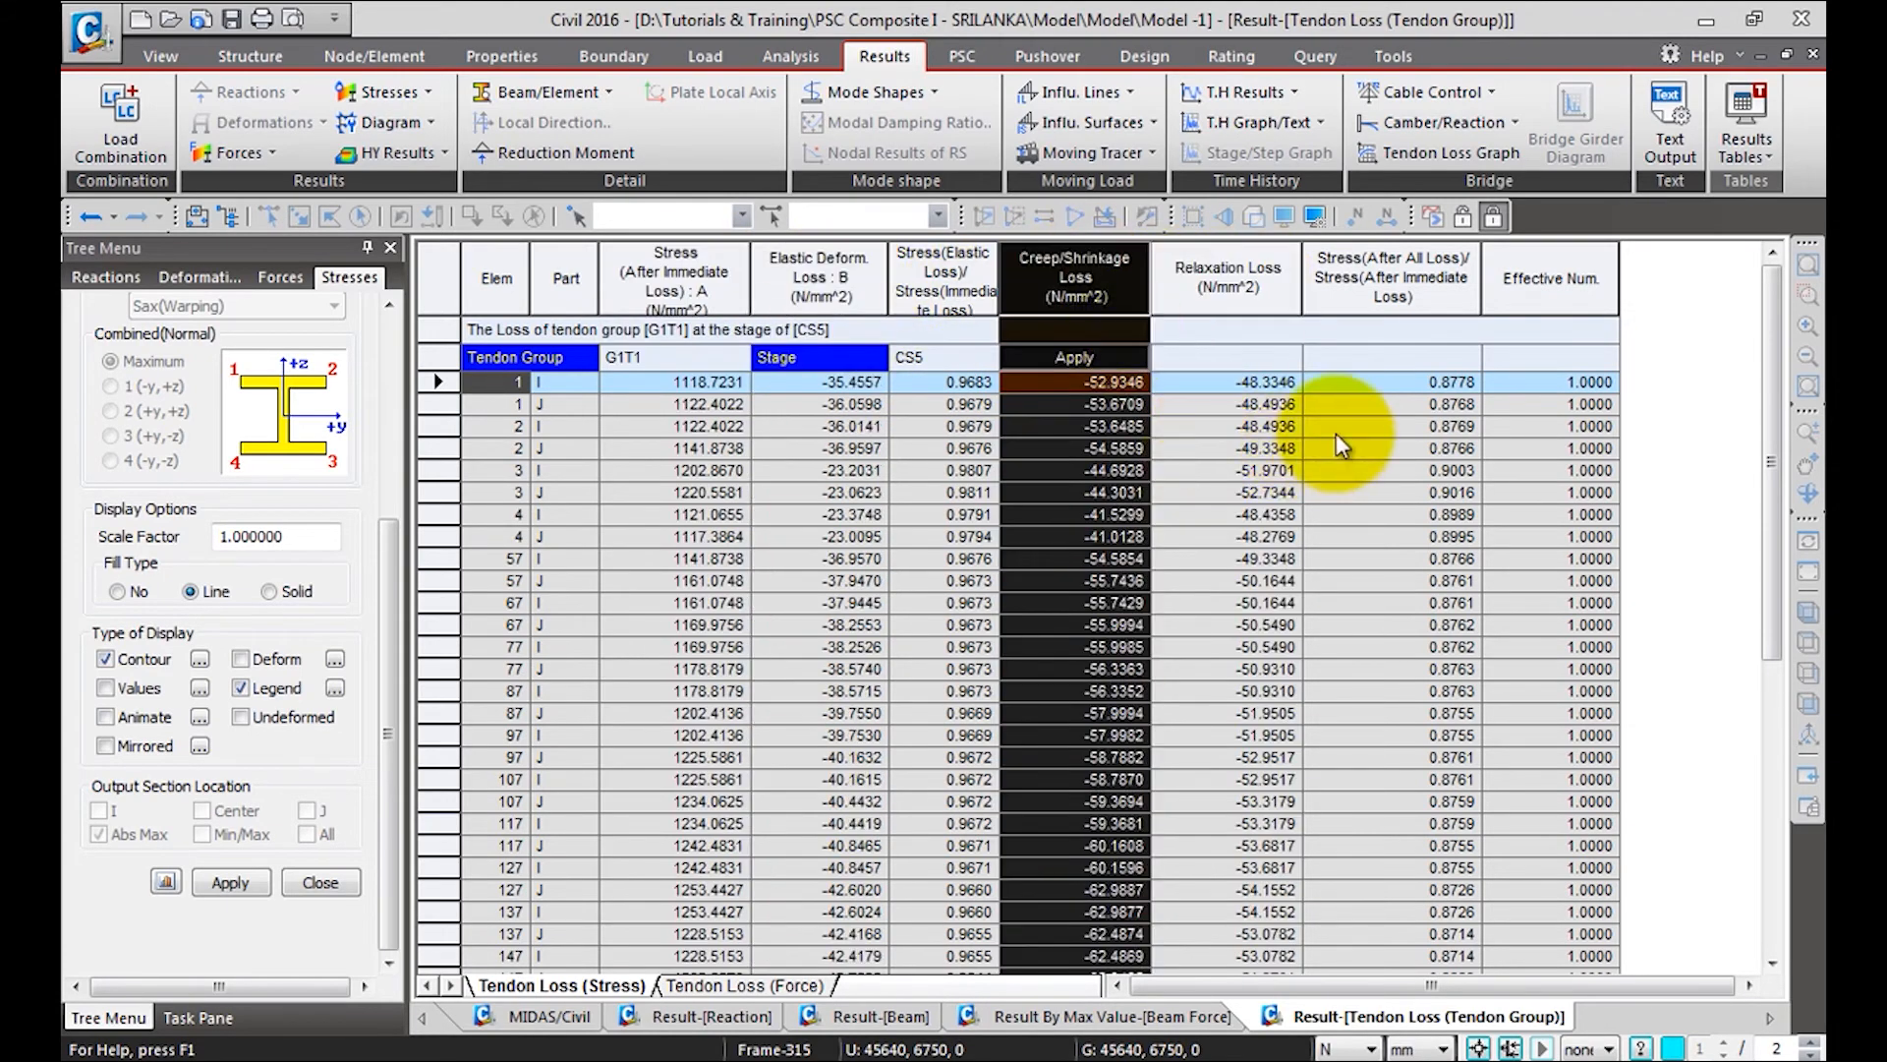
click(1394, 280)
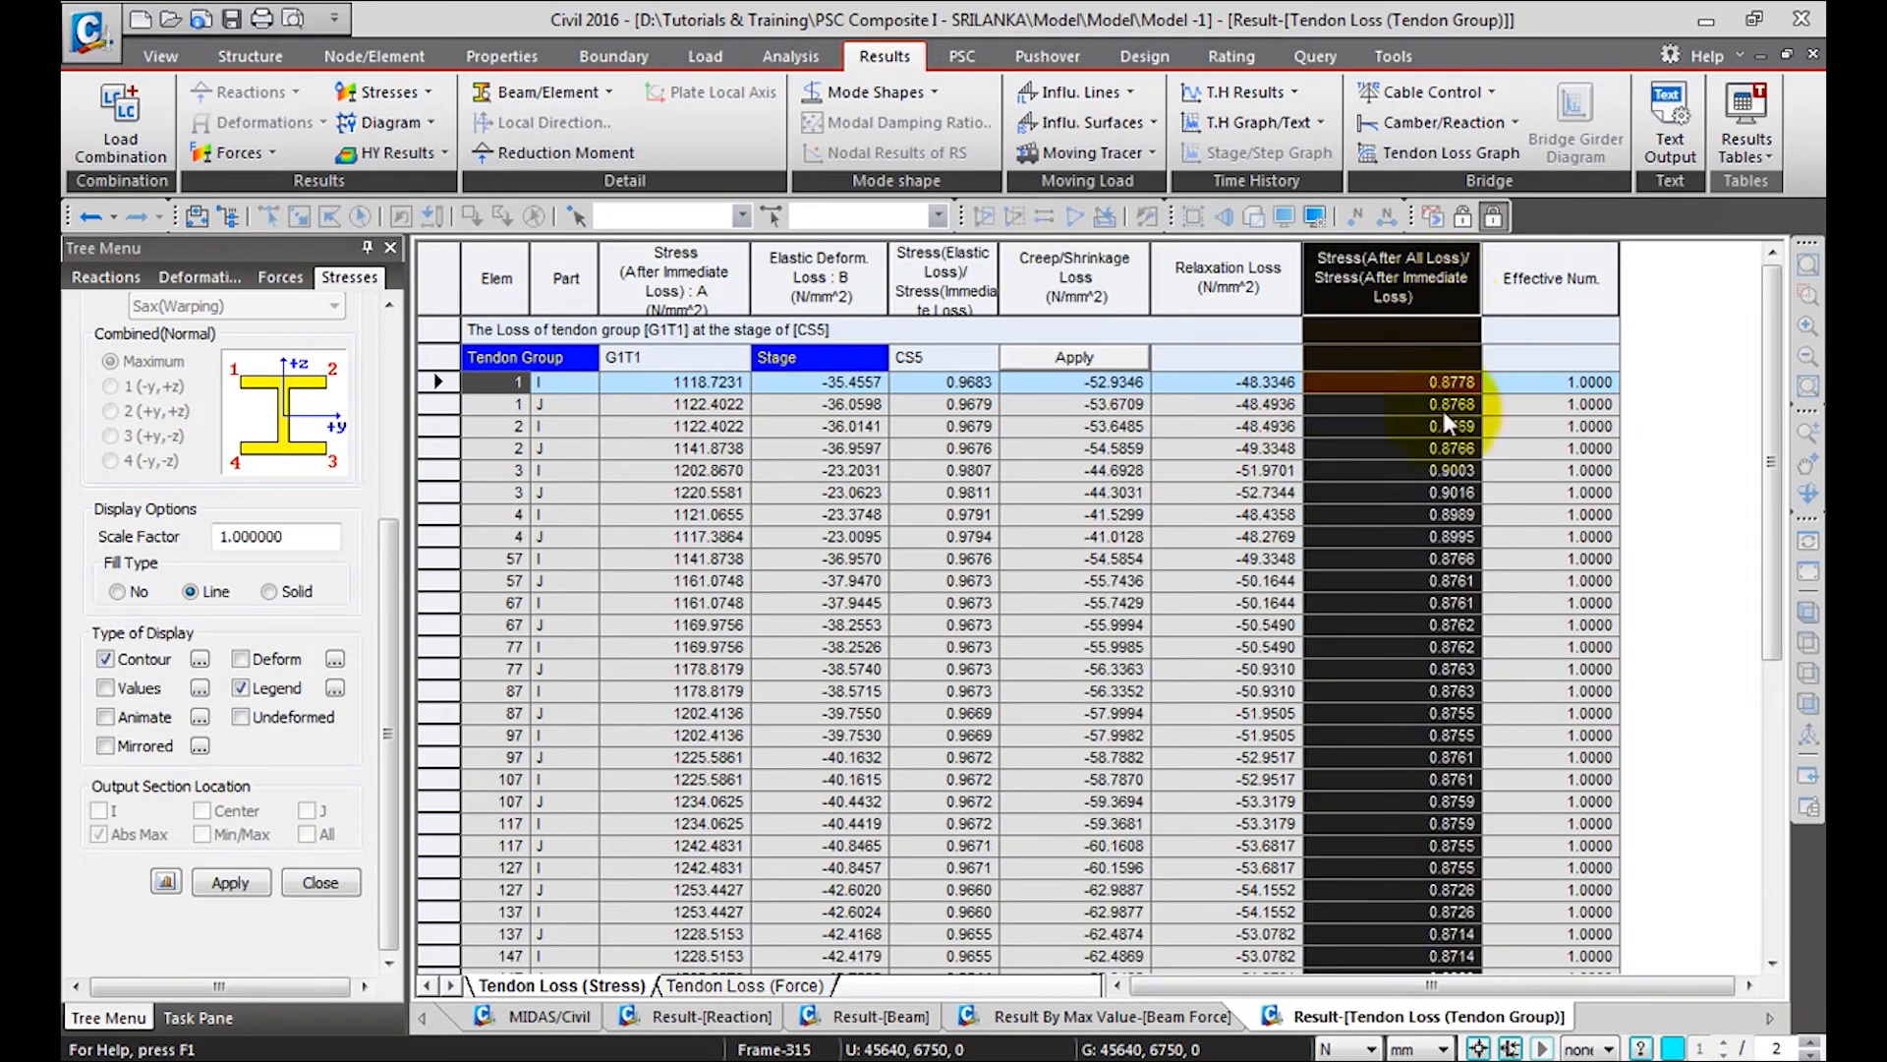
click(1101, 493)
scroll(920, 502, down, 7)
scroll(924, 499, up, 7)
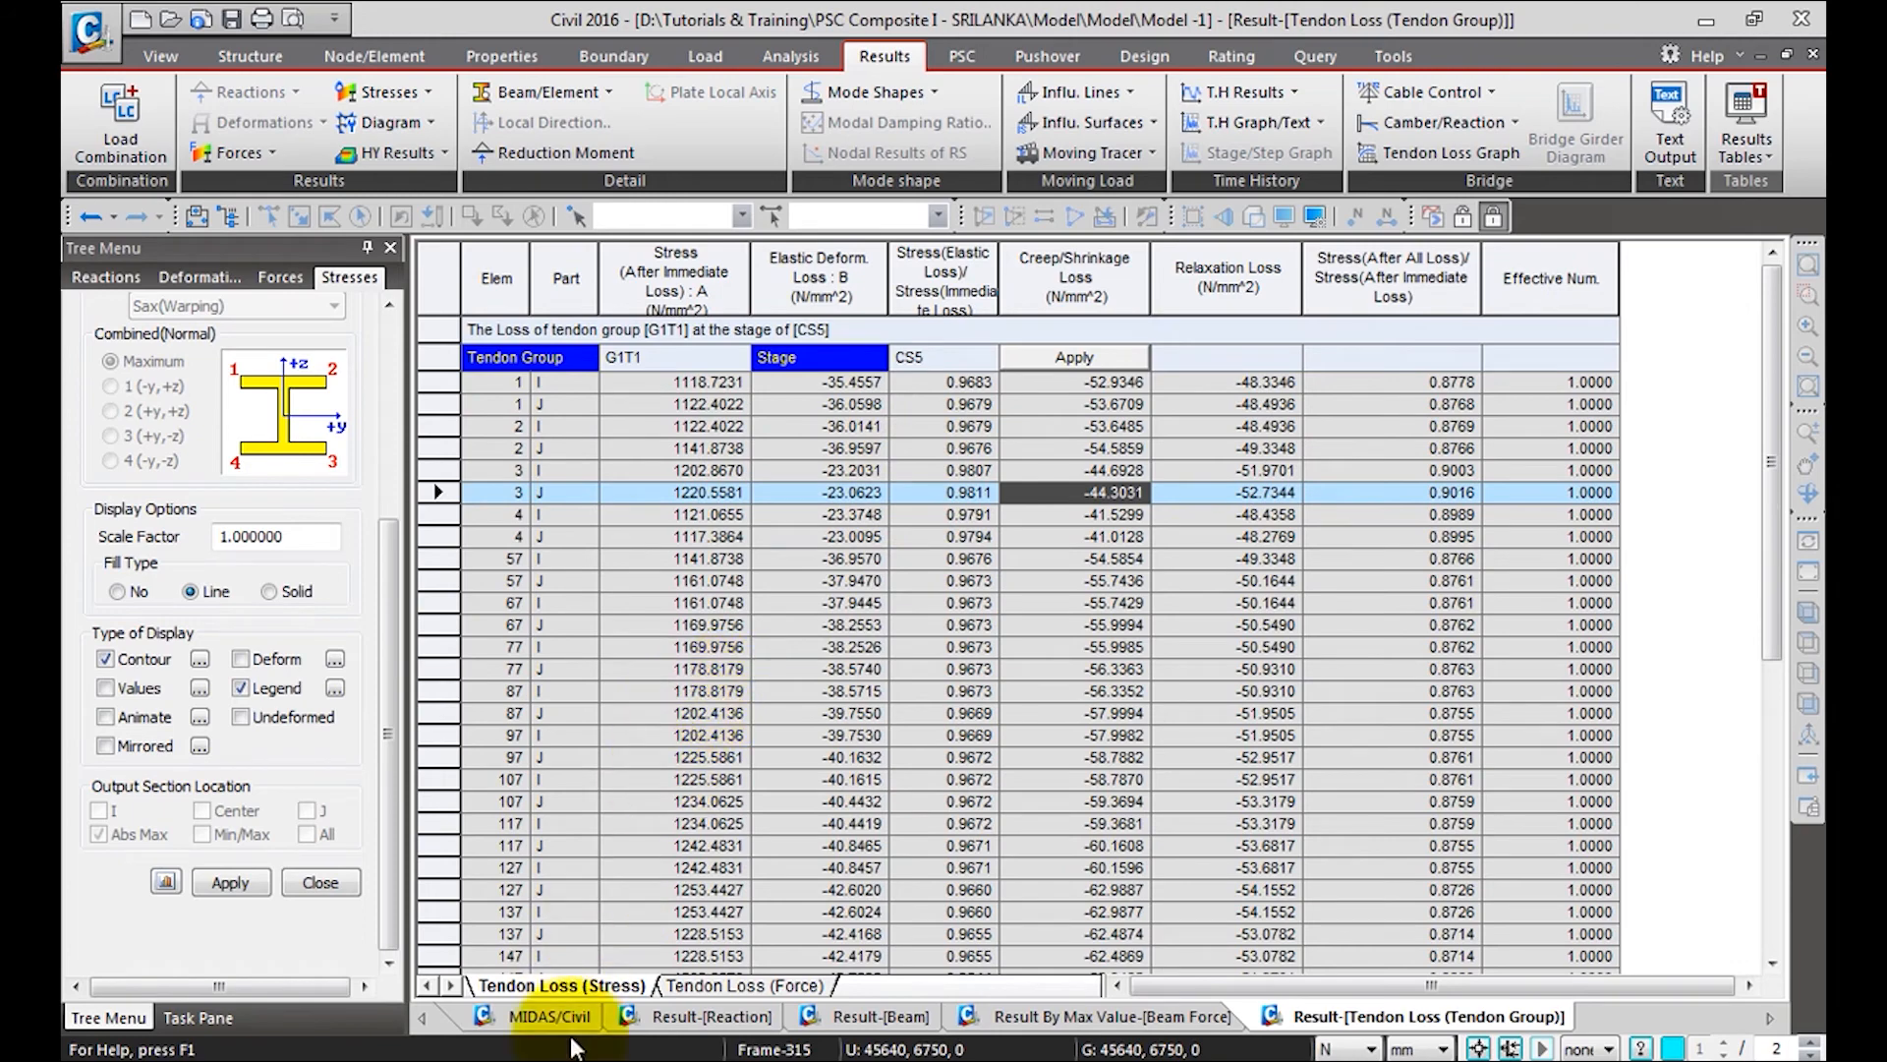
Check the Tendon Loss (Force) table, then return to the stress losses and inspect the stress after immediate loss
click(708, 982)
click(628, 979)
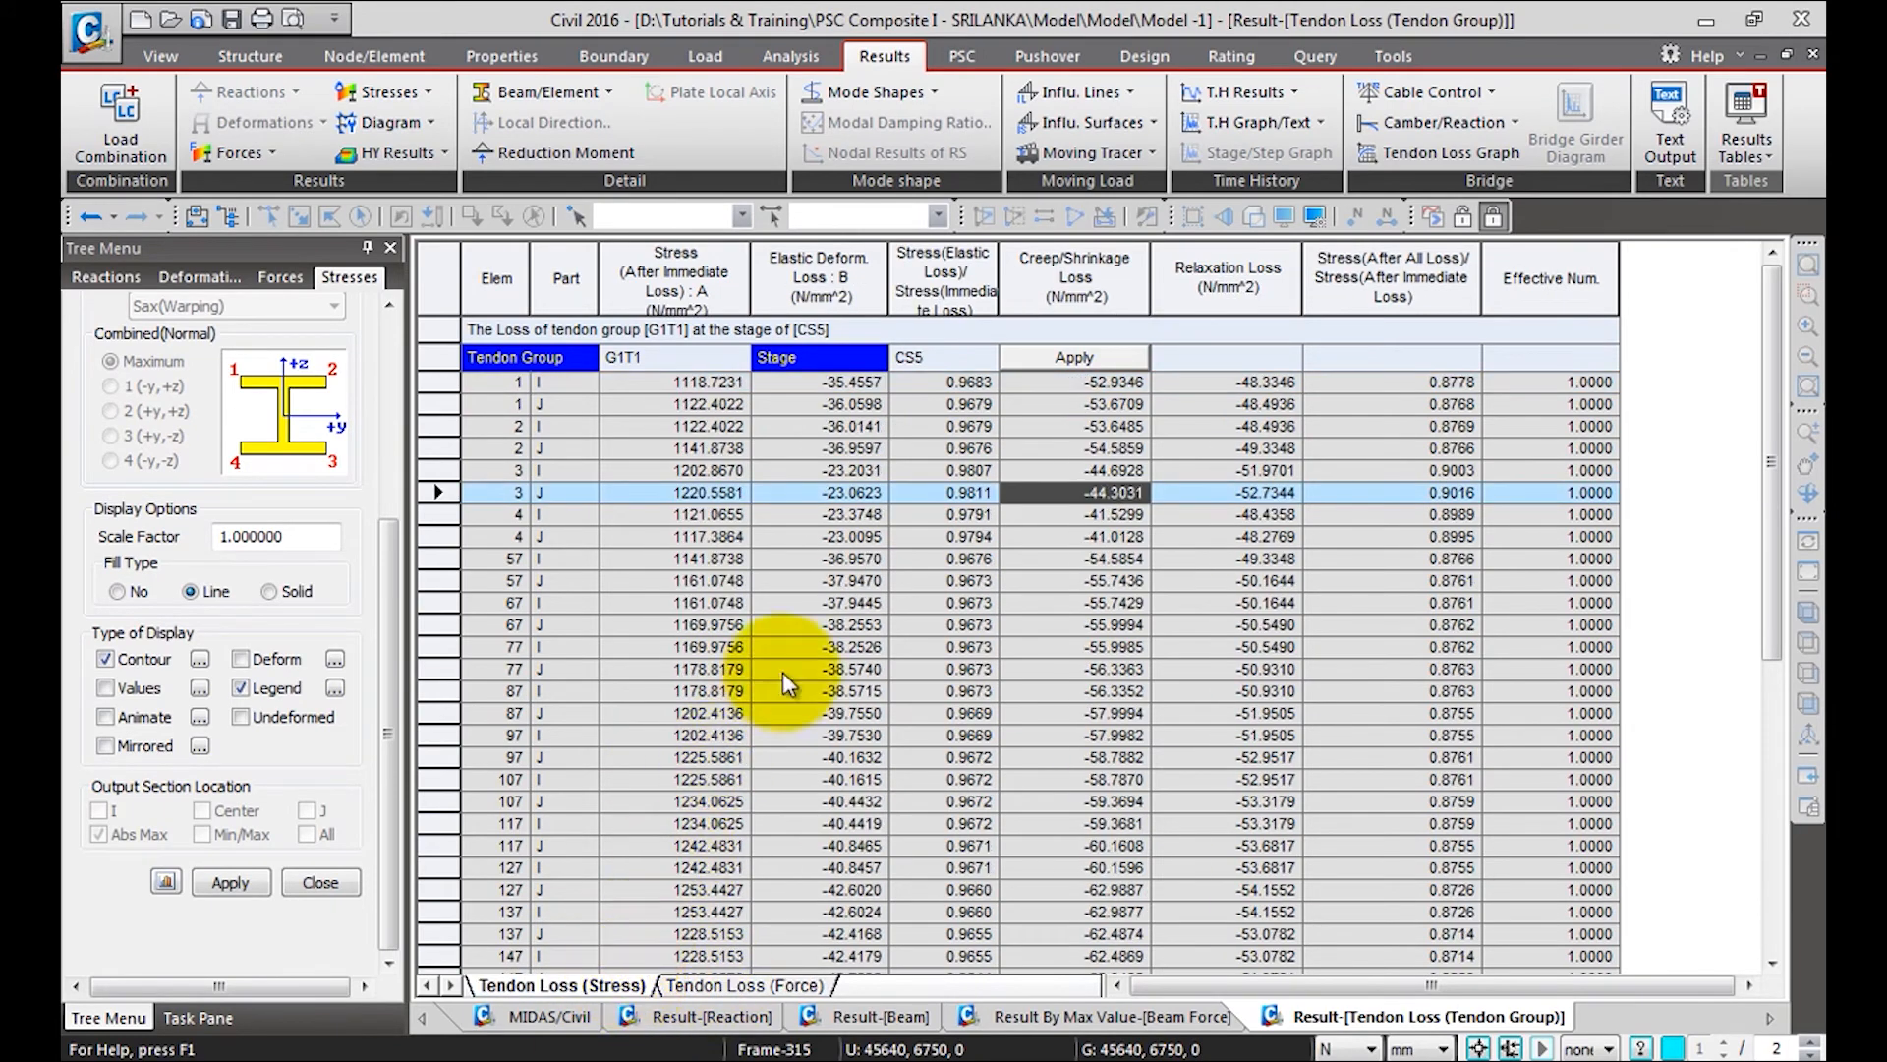
click(665, 558)
click(711, 448)
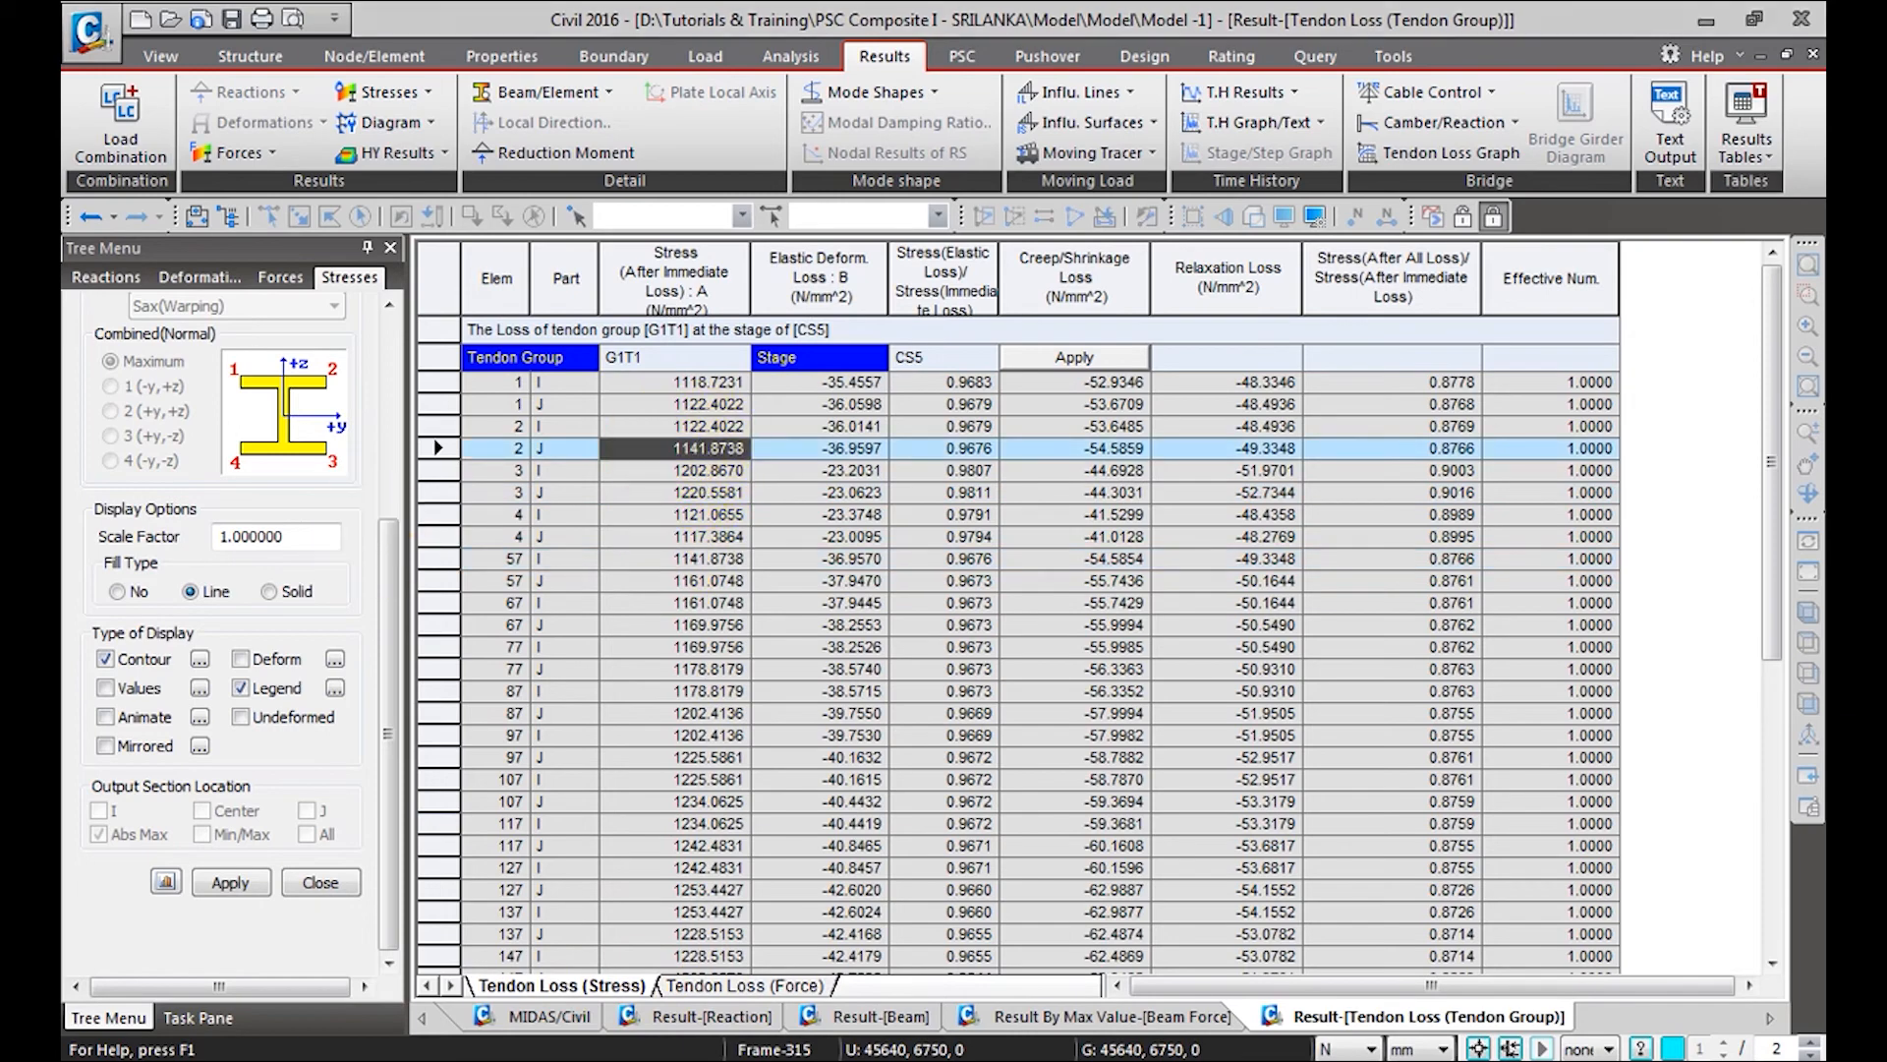
Open the Elastic Link results table for links 1to12 under ULS Overall(CB:min) and inspect the link forces
click(1755, 145)
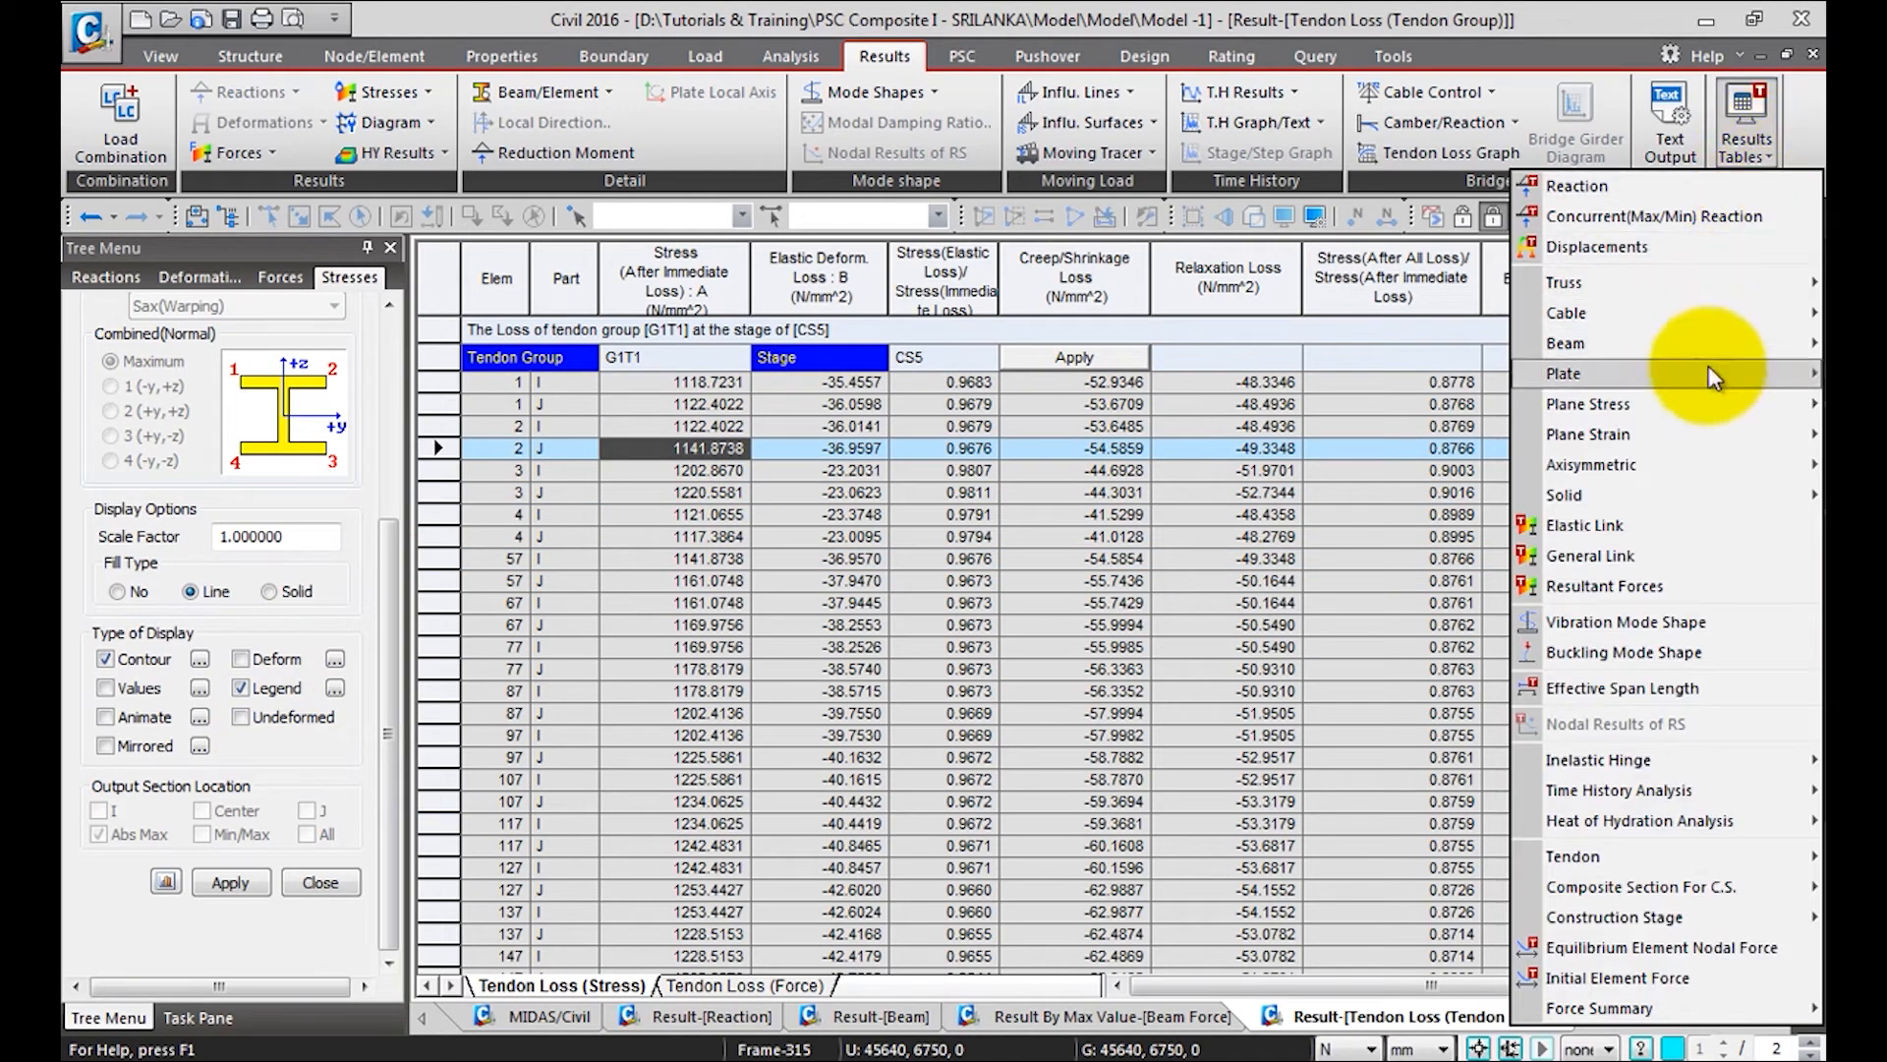
click(1652, 533)
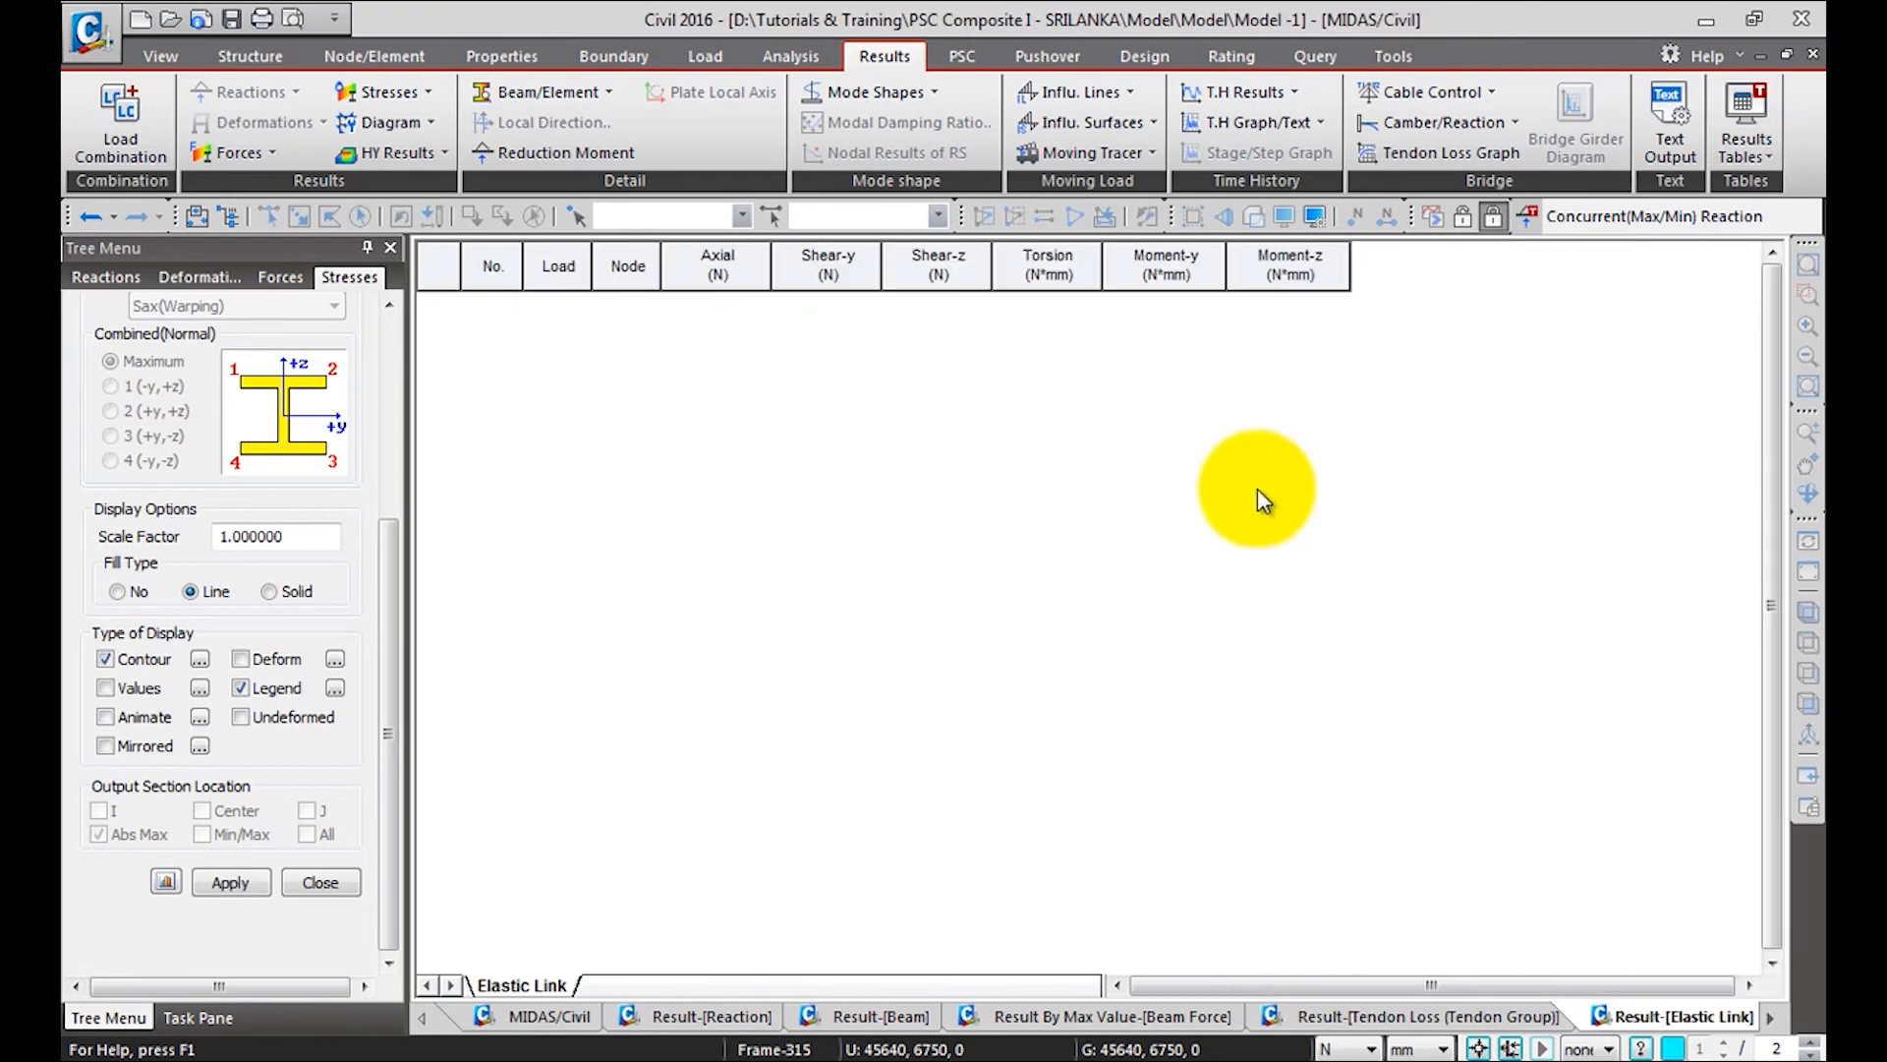
drag(1248, 482, 1246, 634)
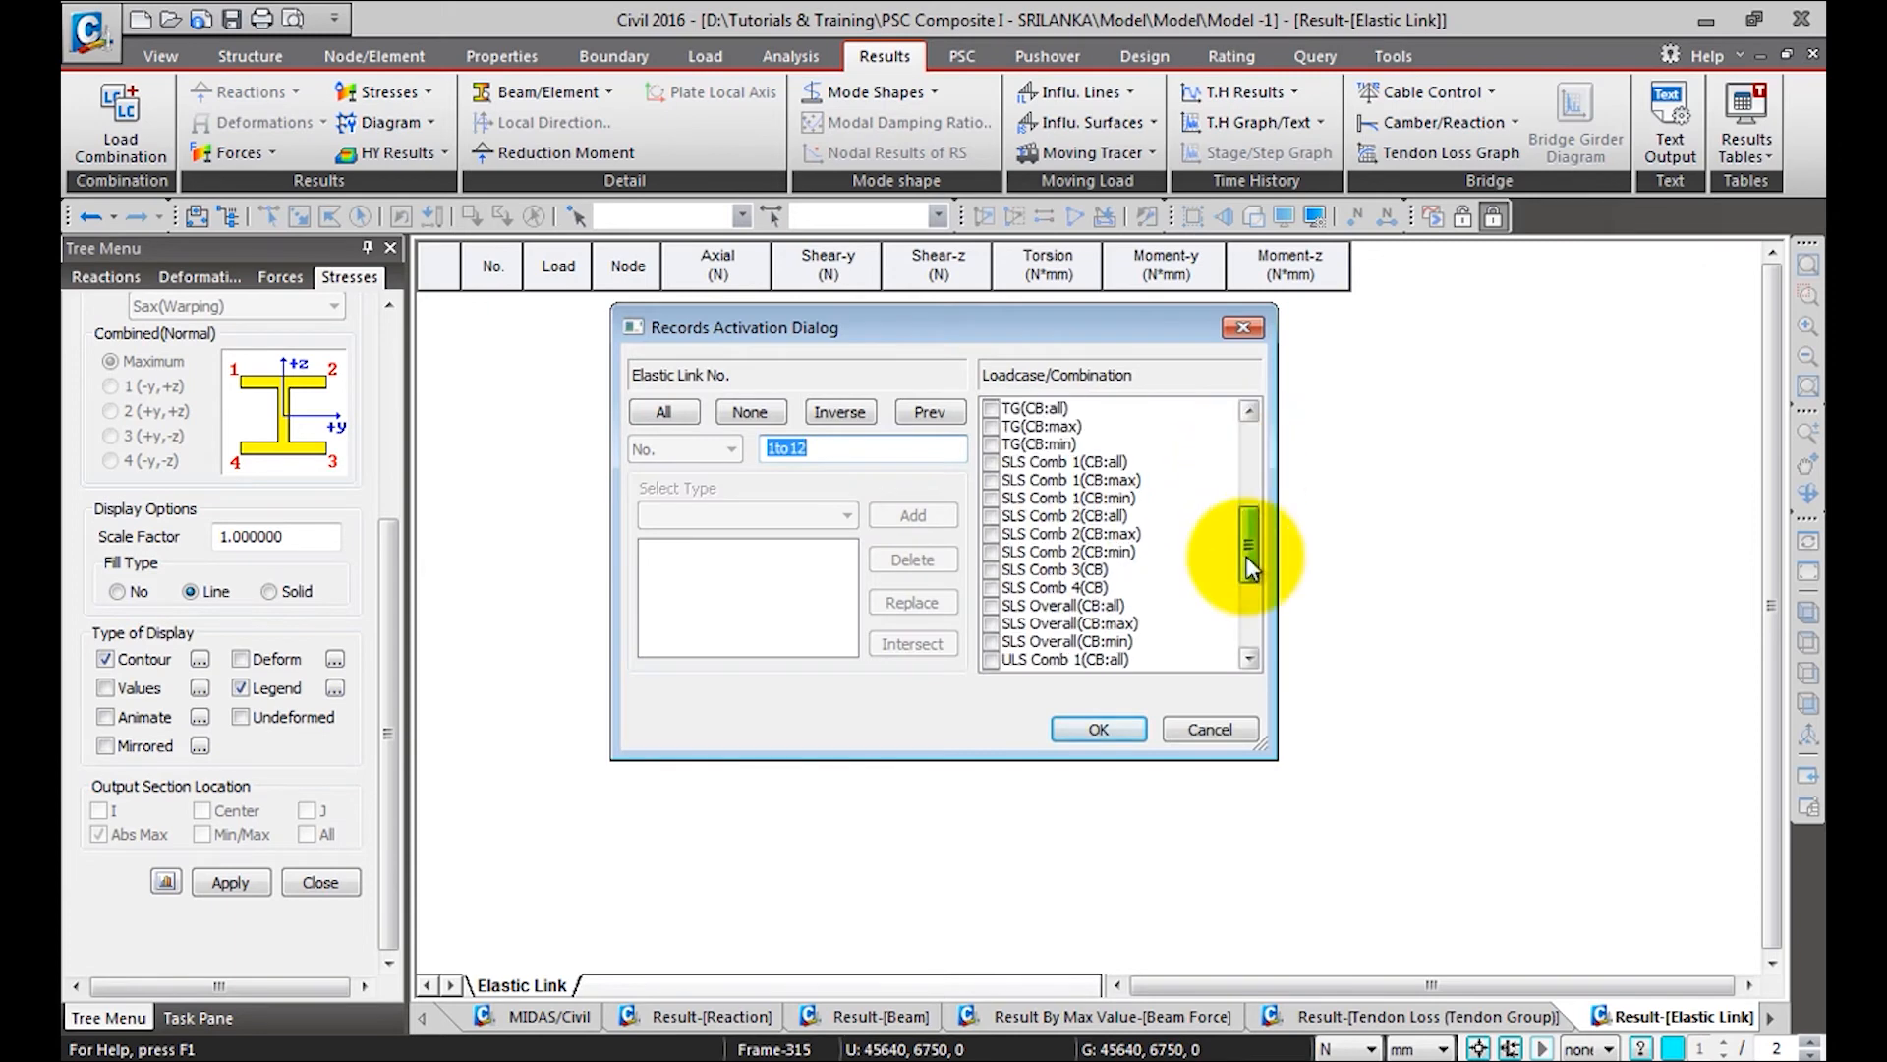
click(1023, 659)
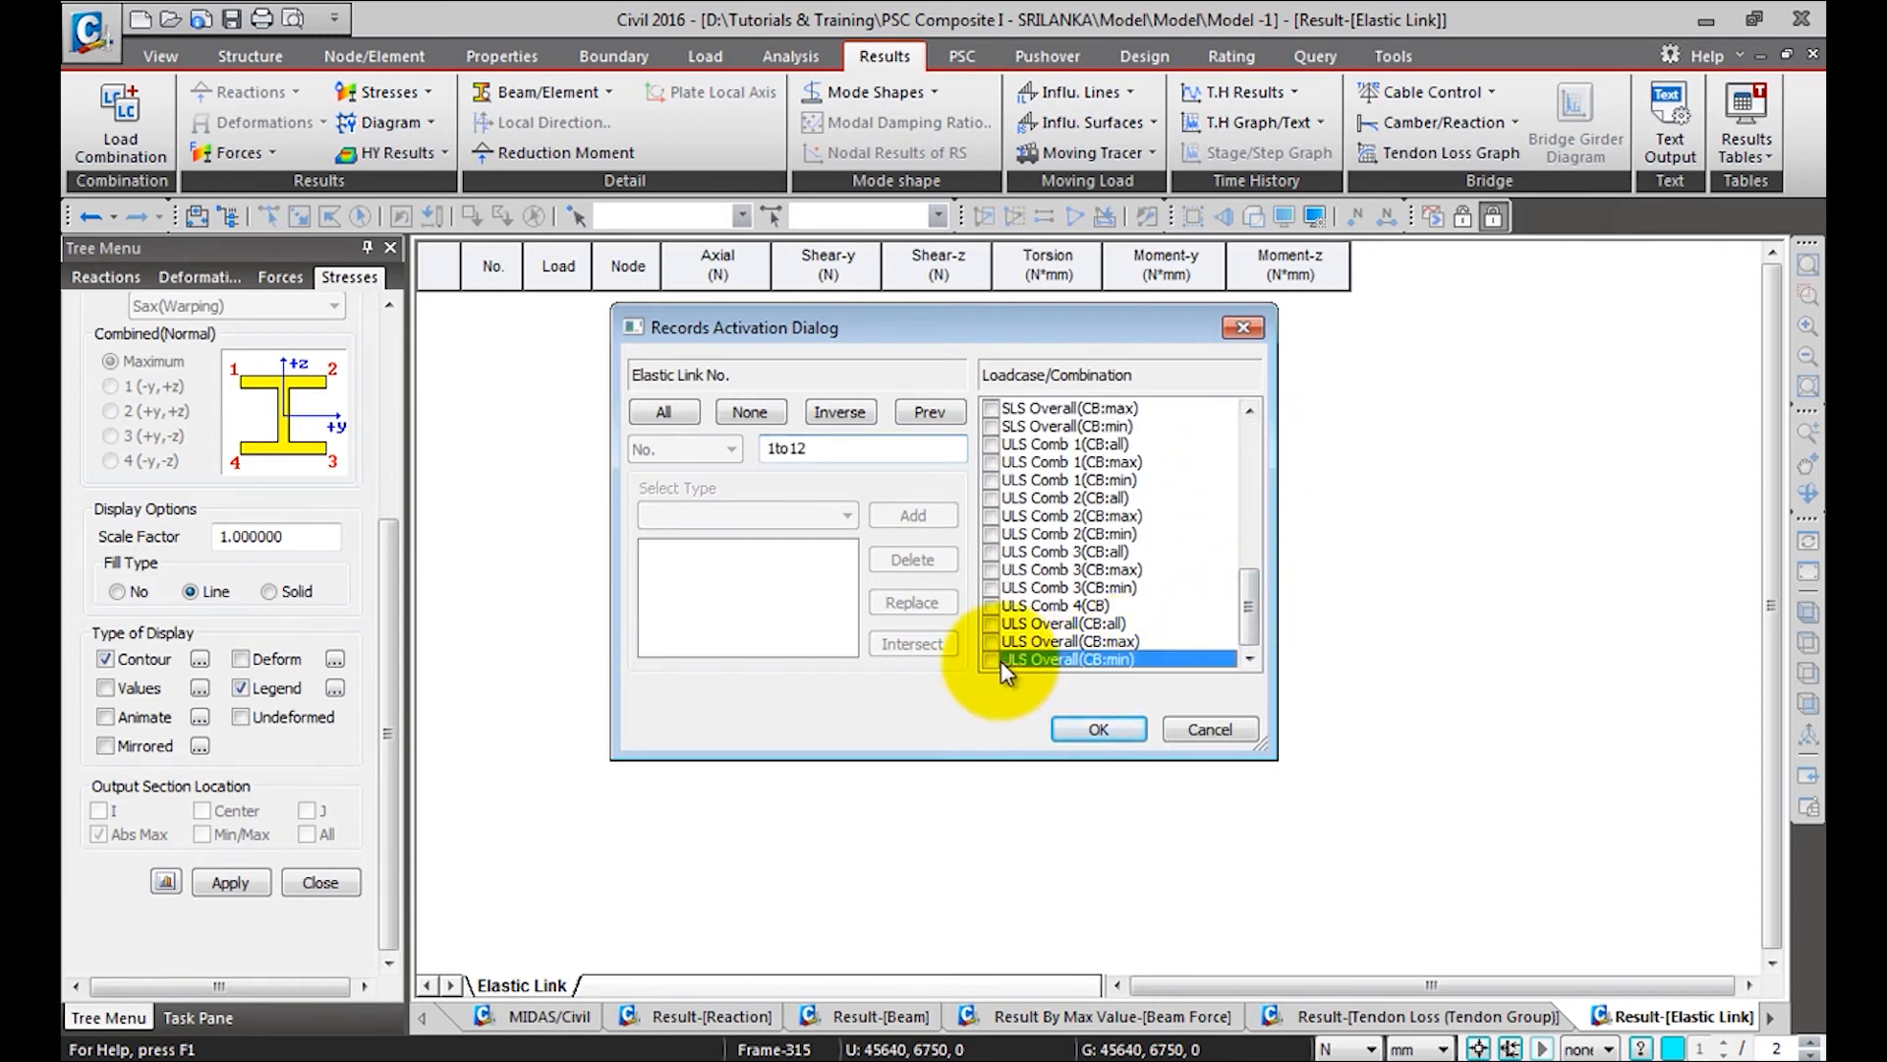
click(1093, 730)
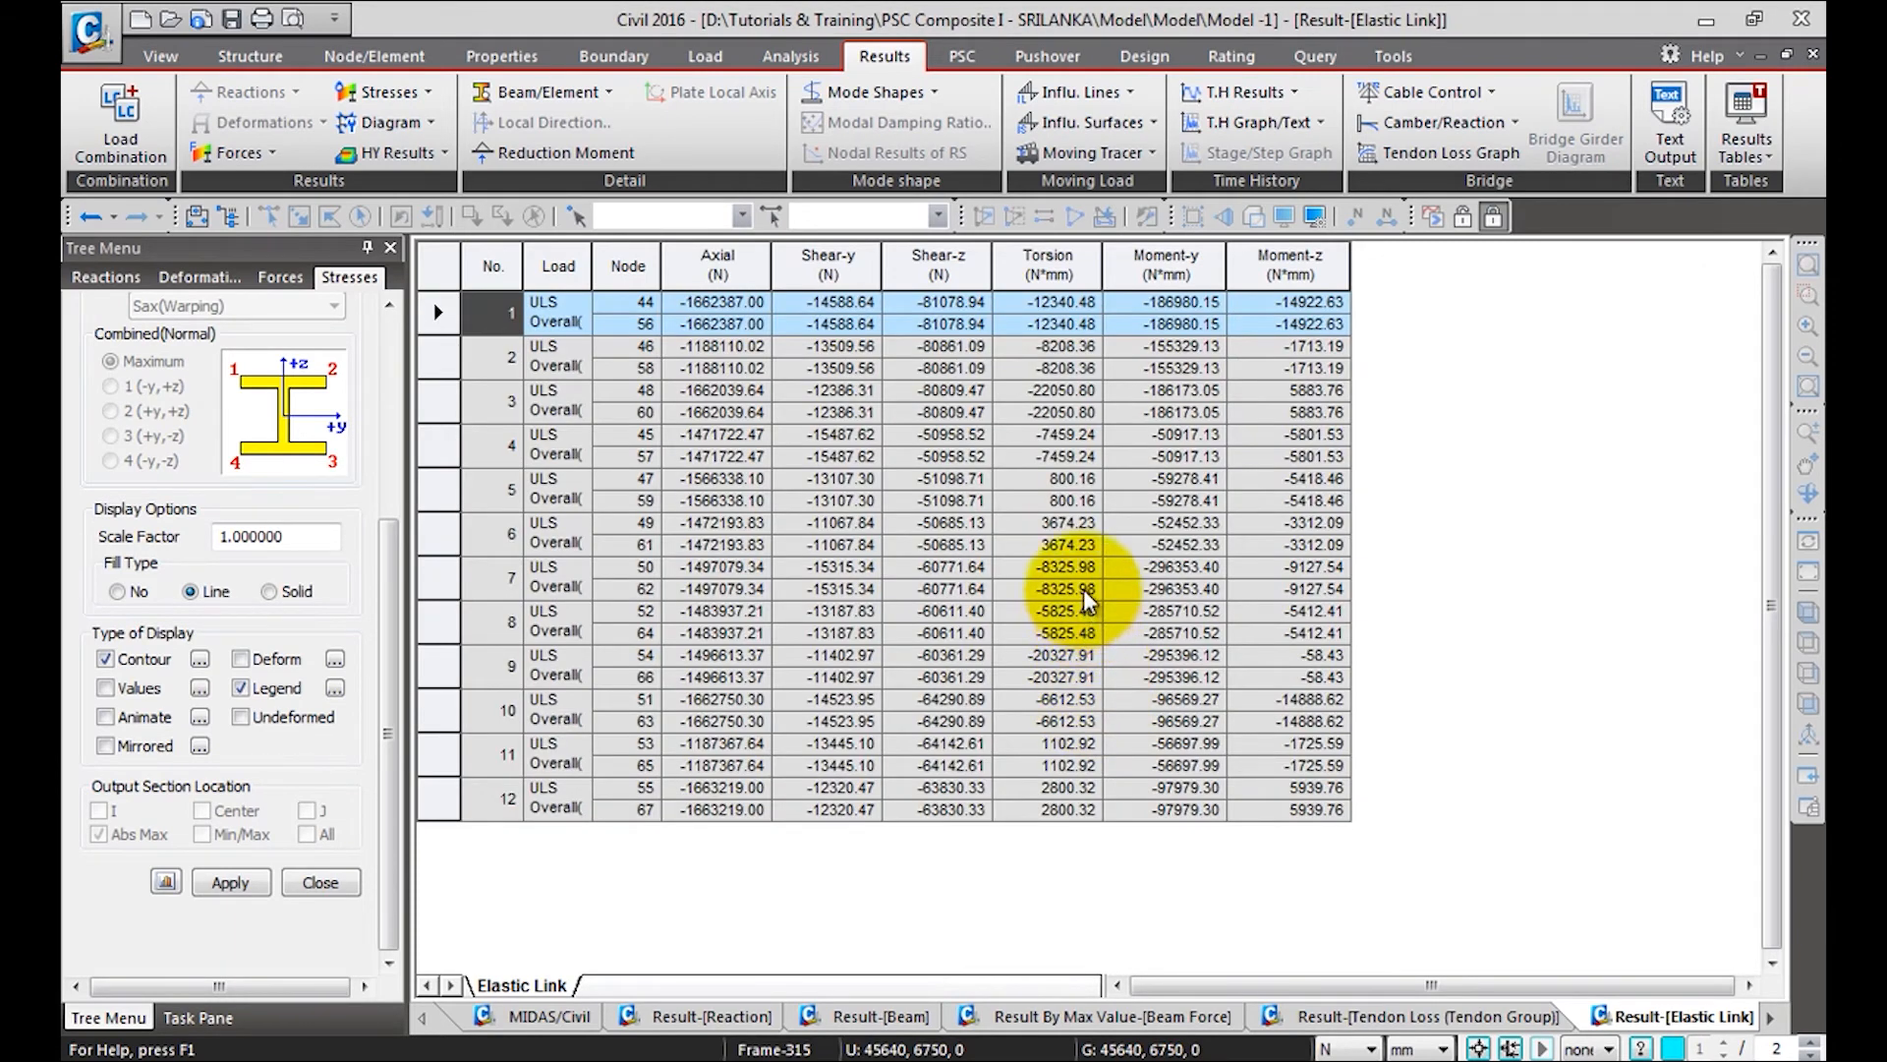
click(447, 265)
click(1048, 480)
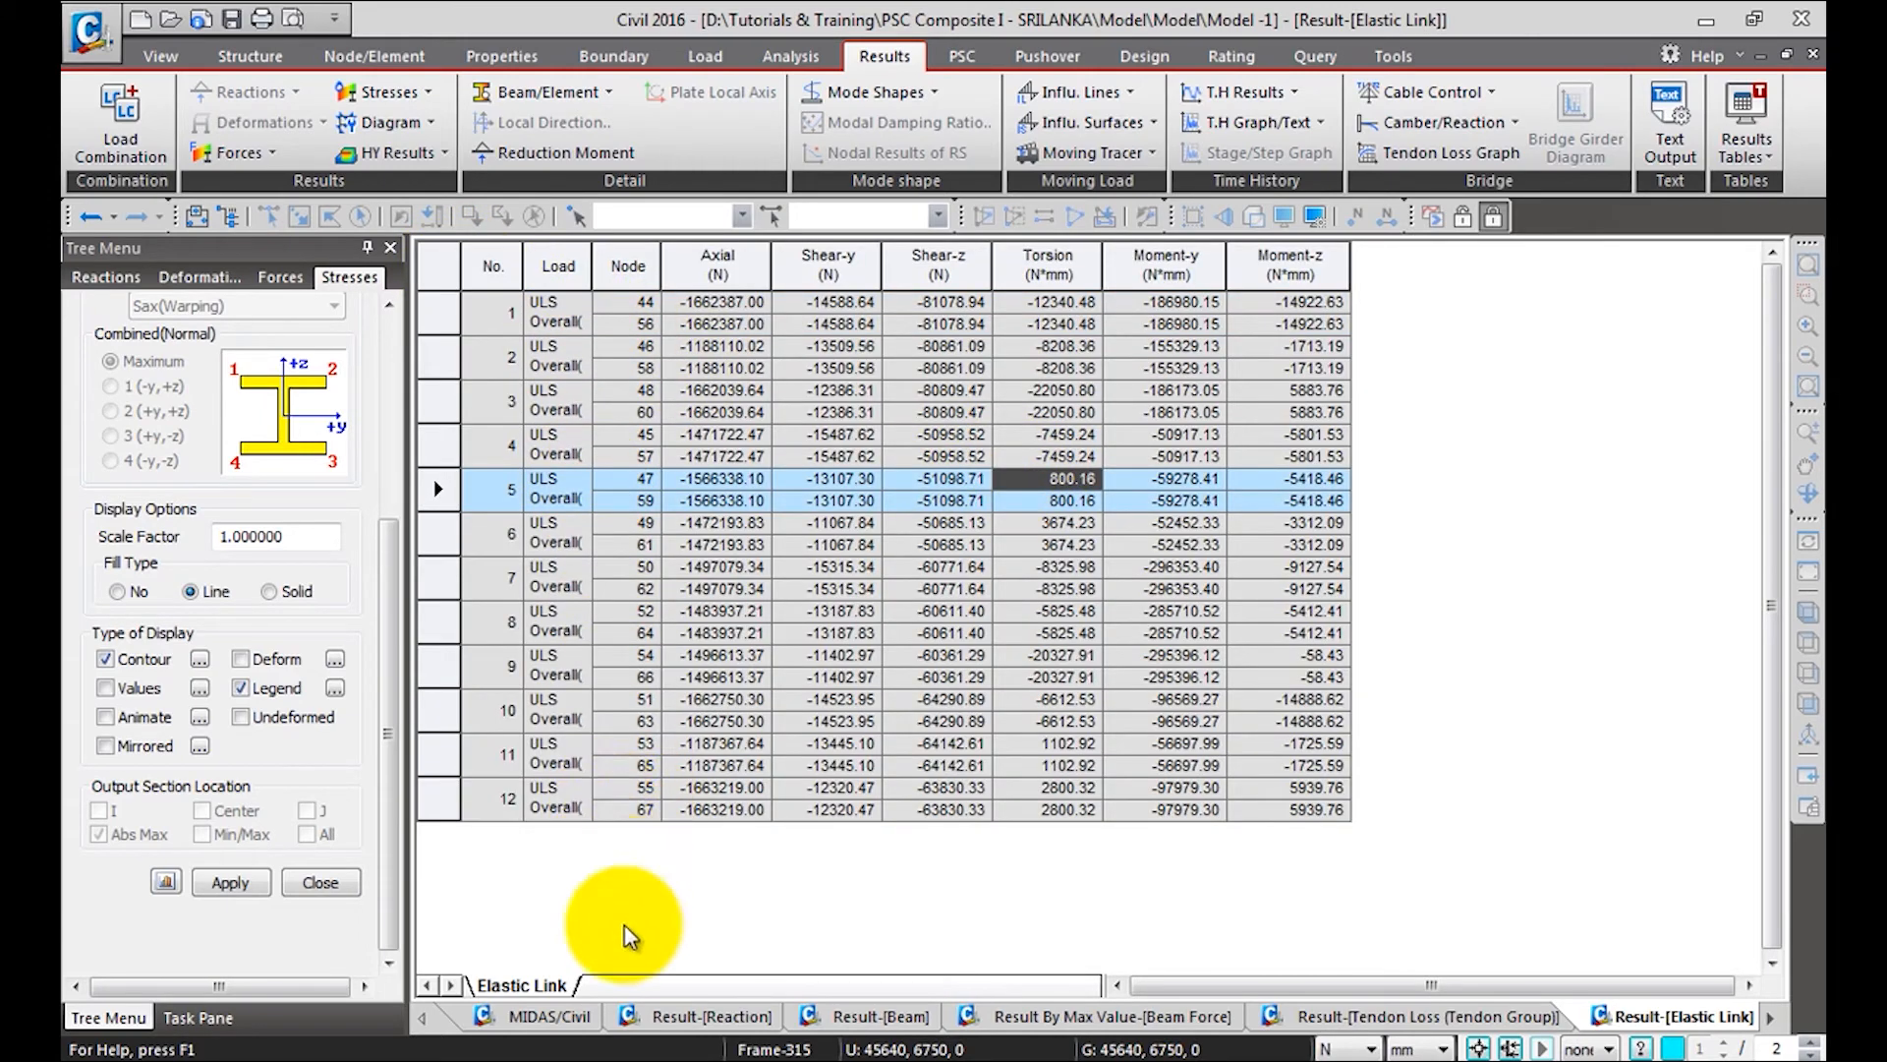
Return to the model view and open the moving load tracer for Beam Forces/Moments with load case MVmax: HA+HB 30(auto)
click(546, 1016)
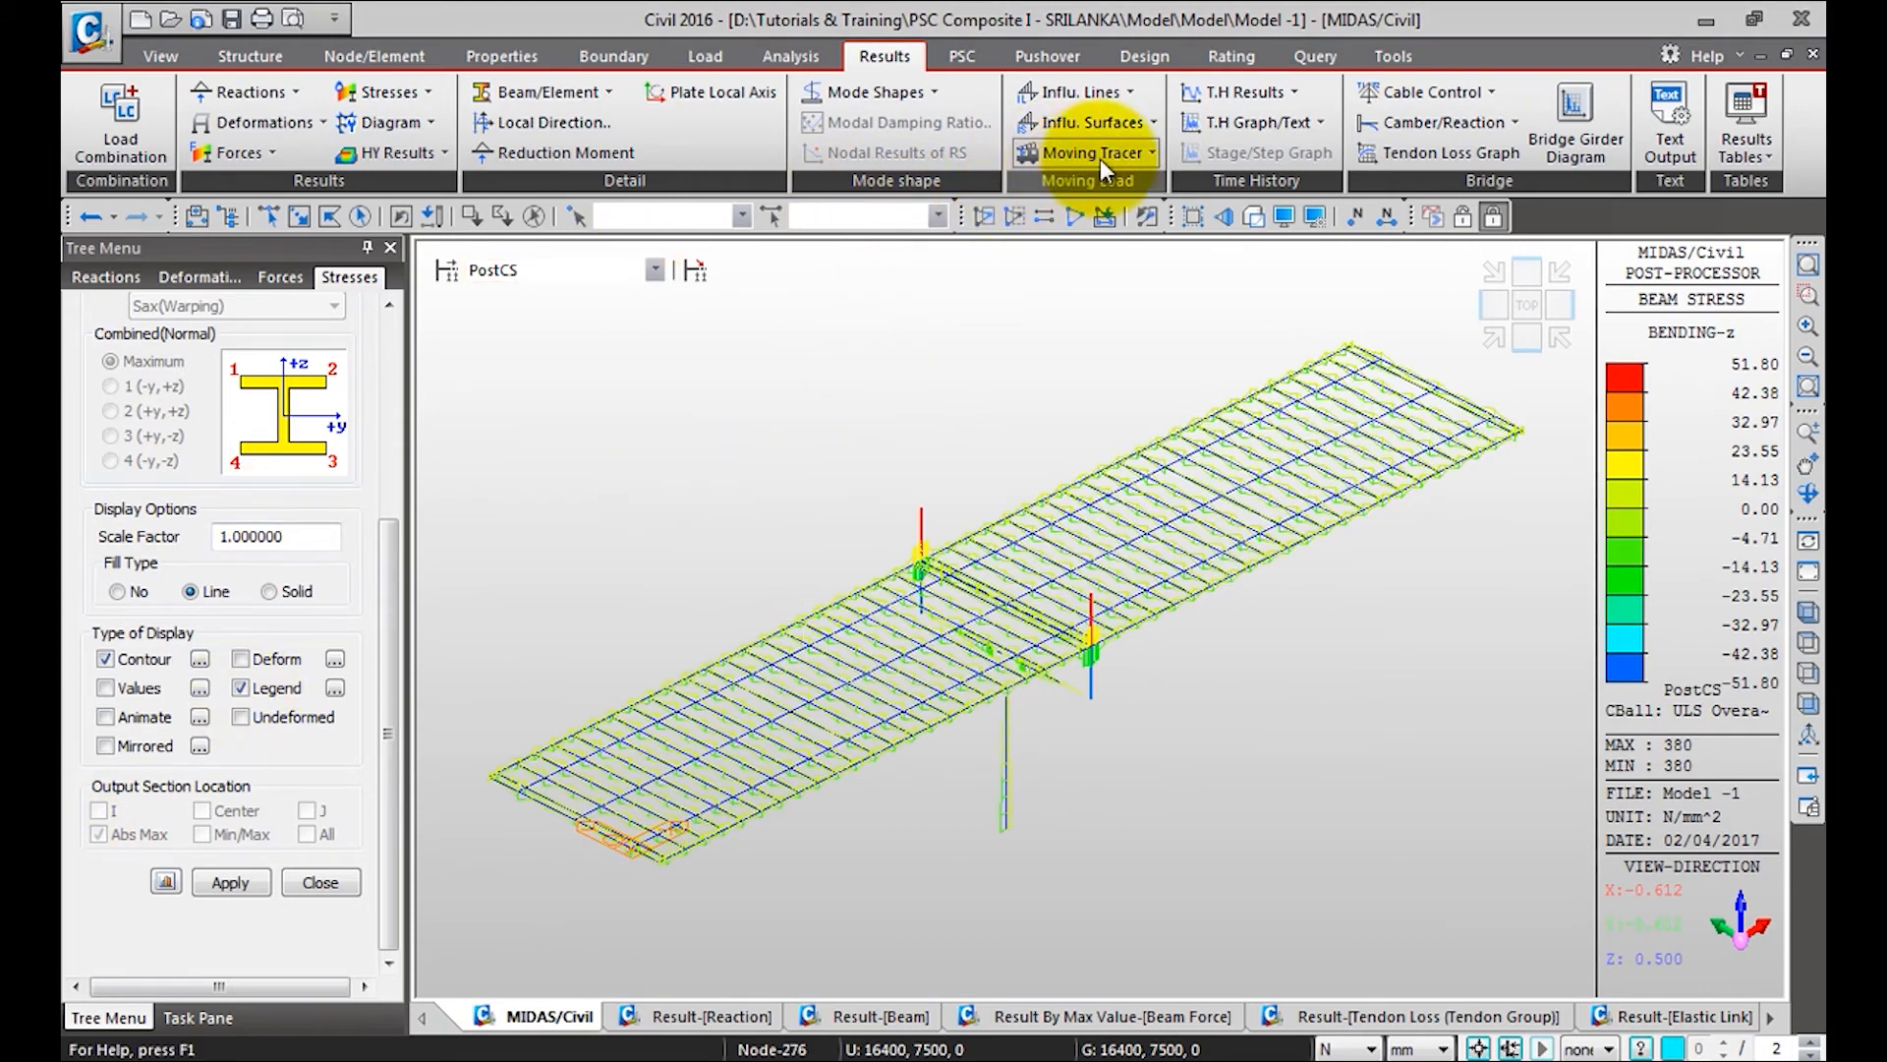
click(1129, 152)
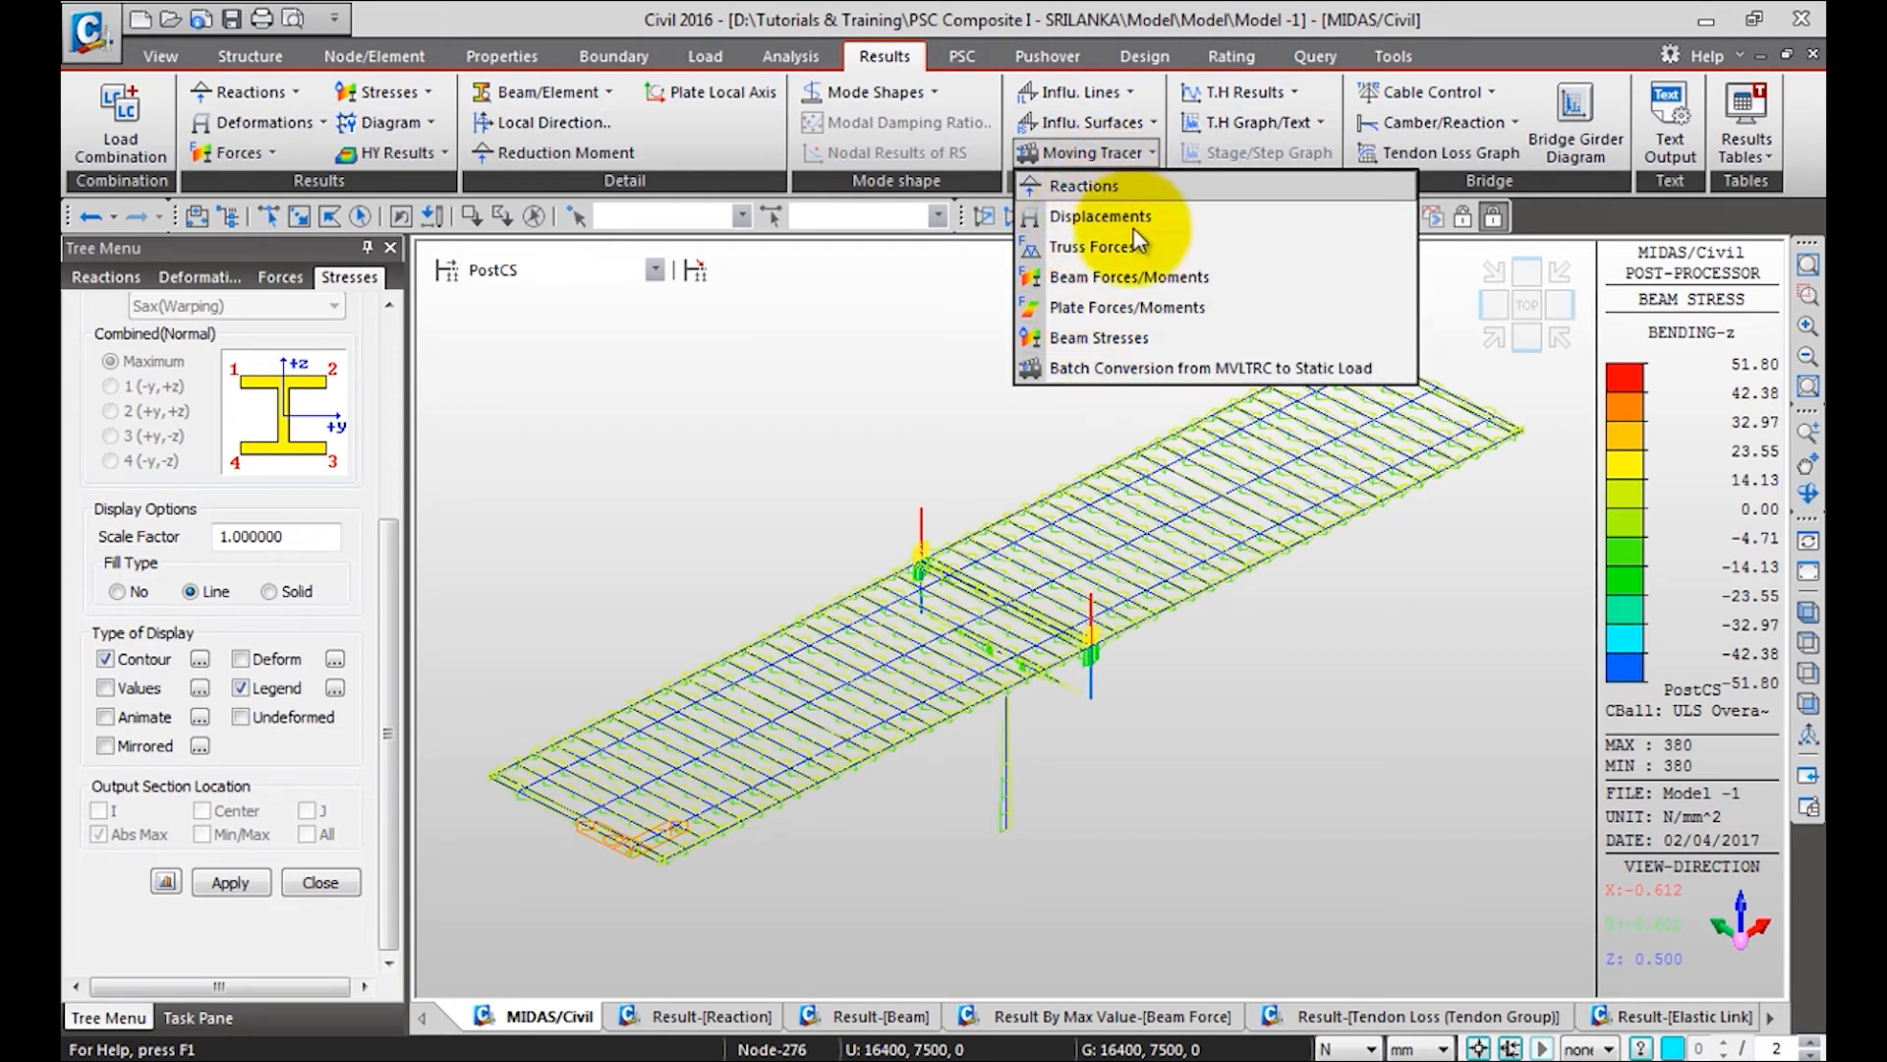
click(918, 346)
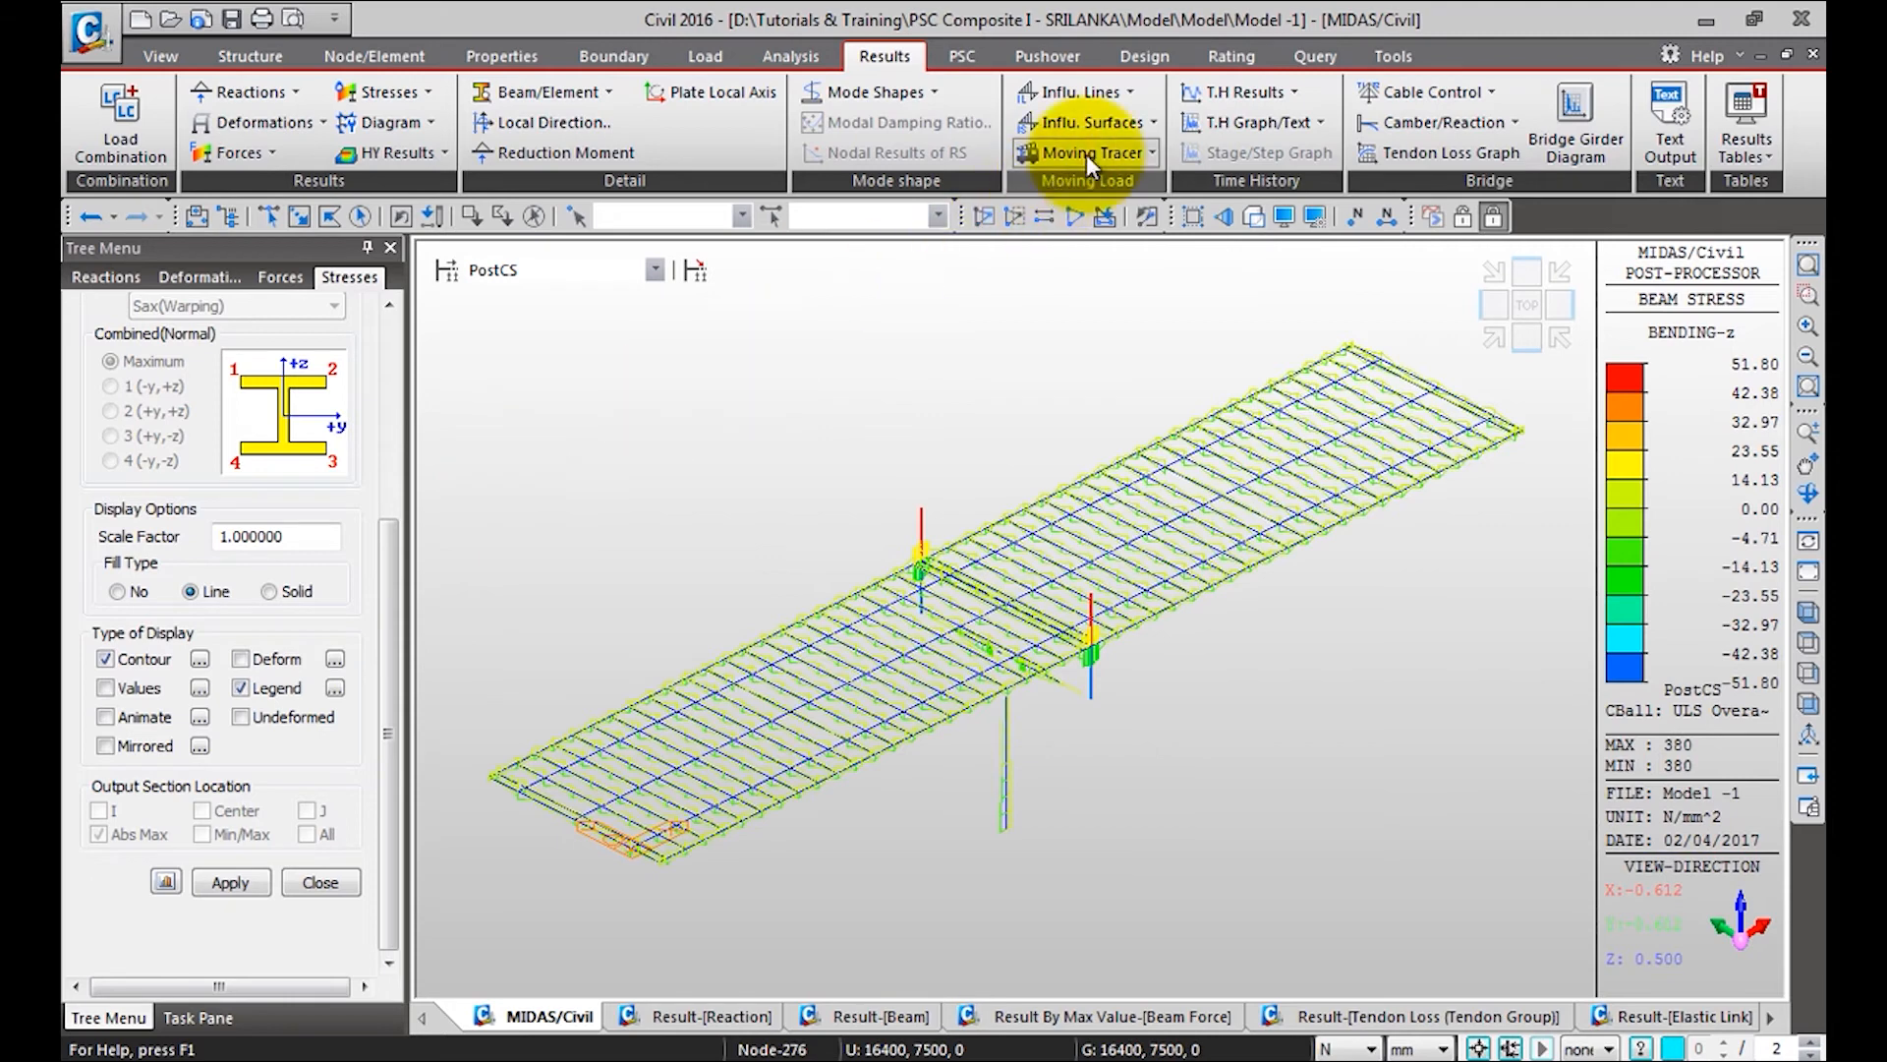
click(1123, 154)
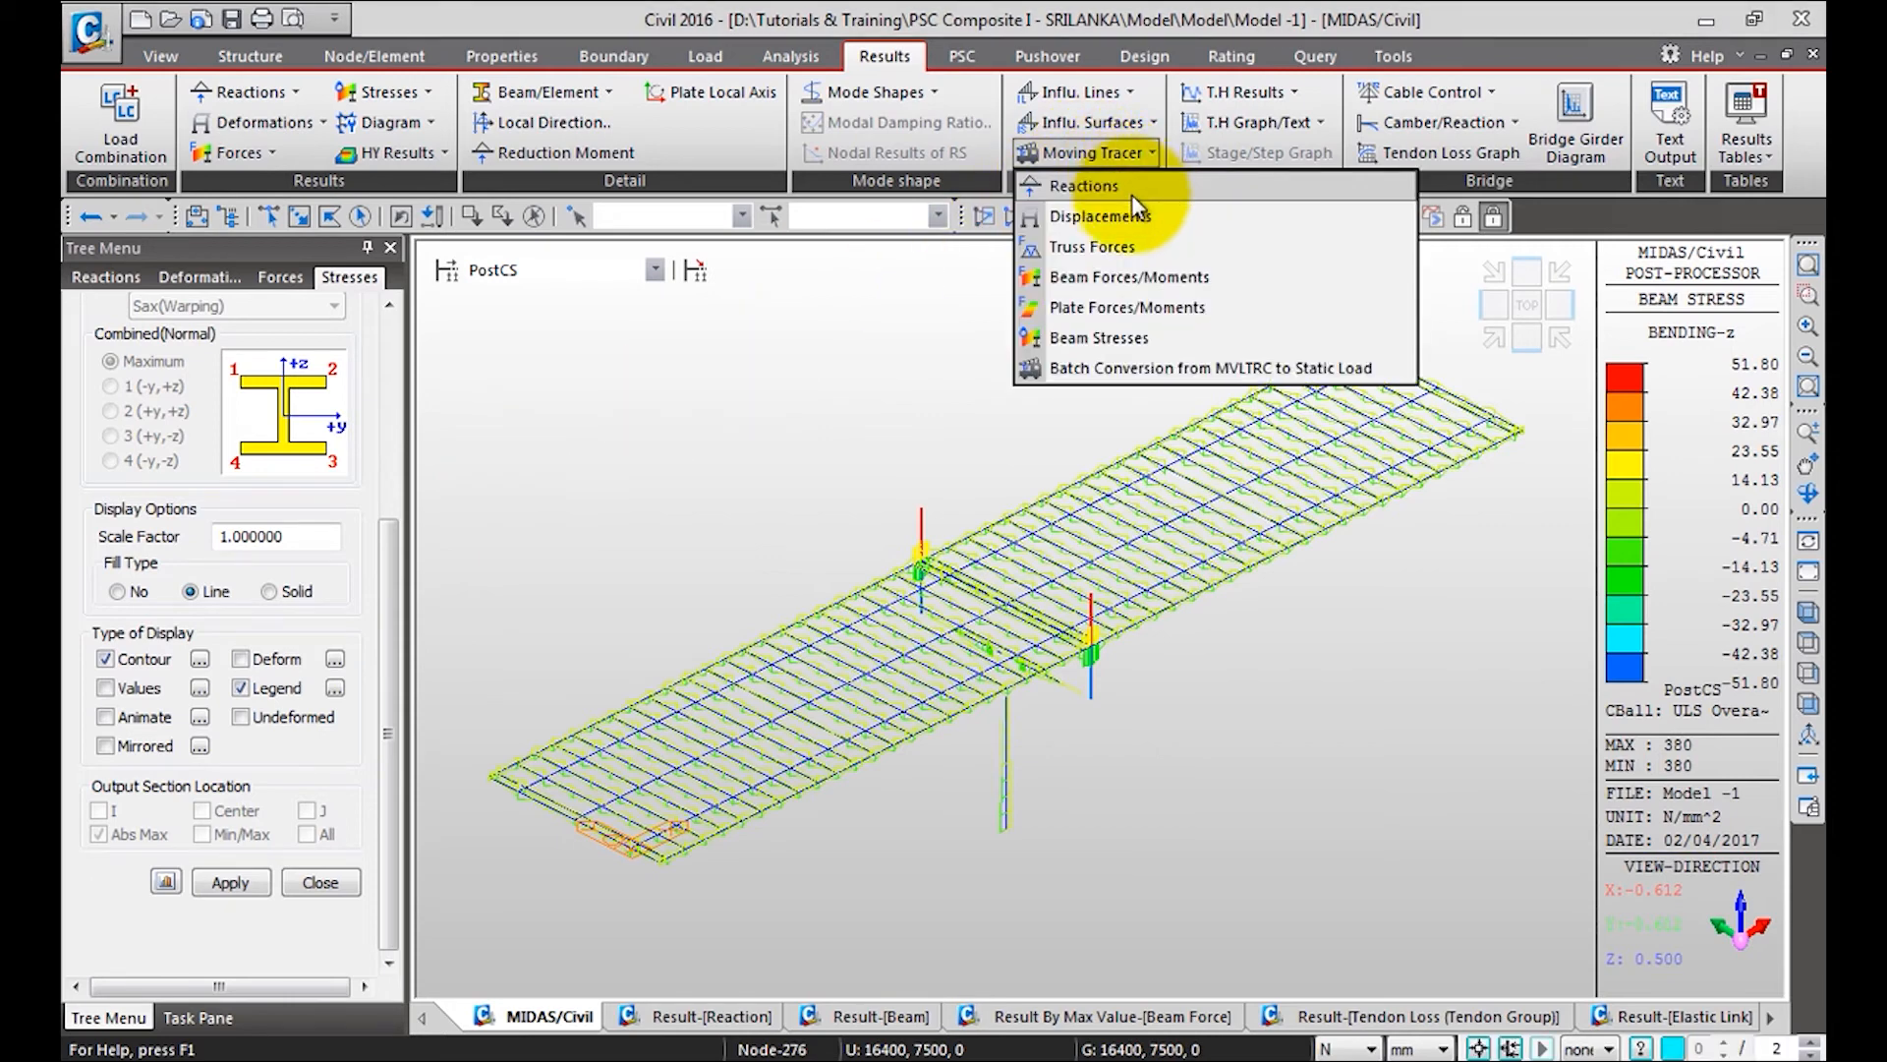
click(1125, 281)
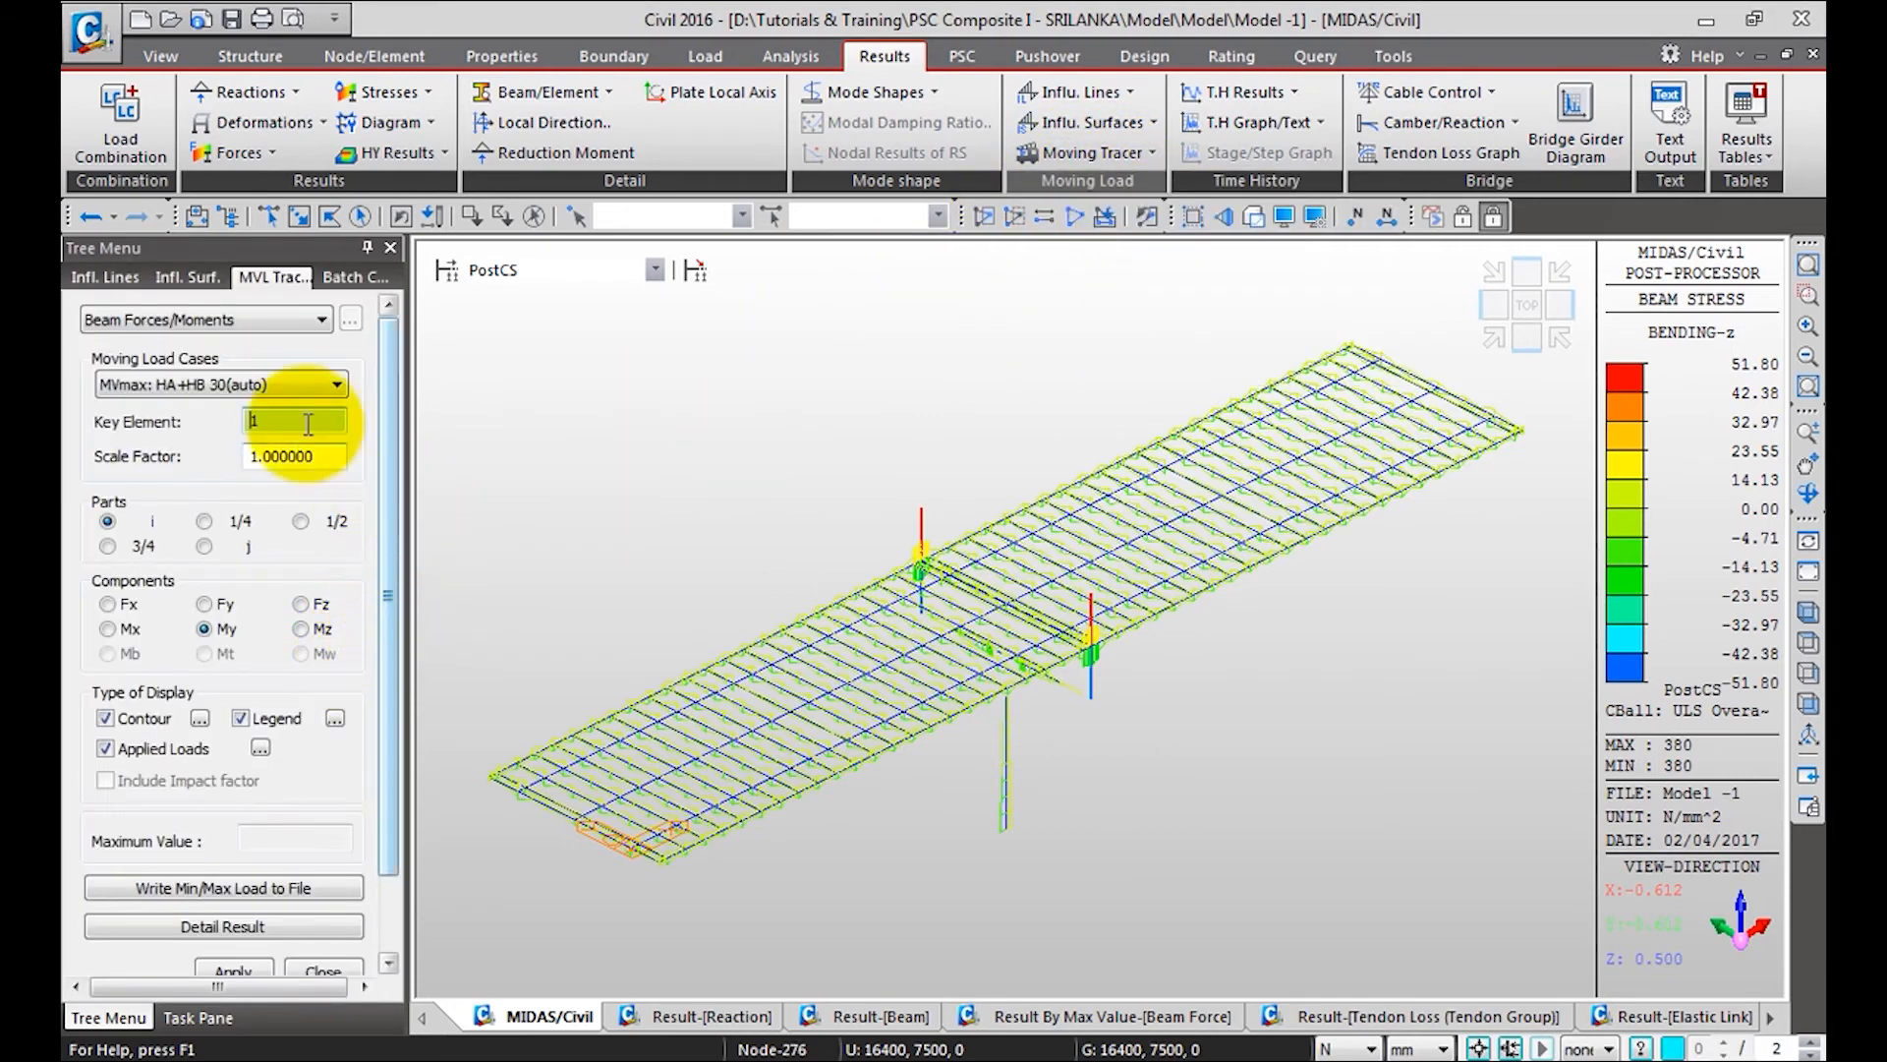
click(282, 385)
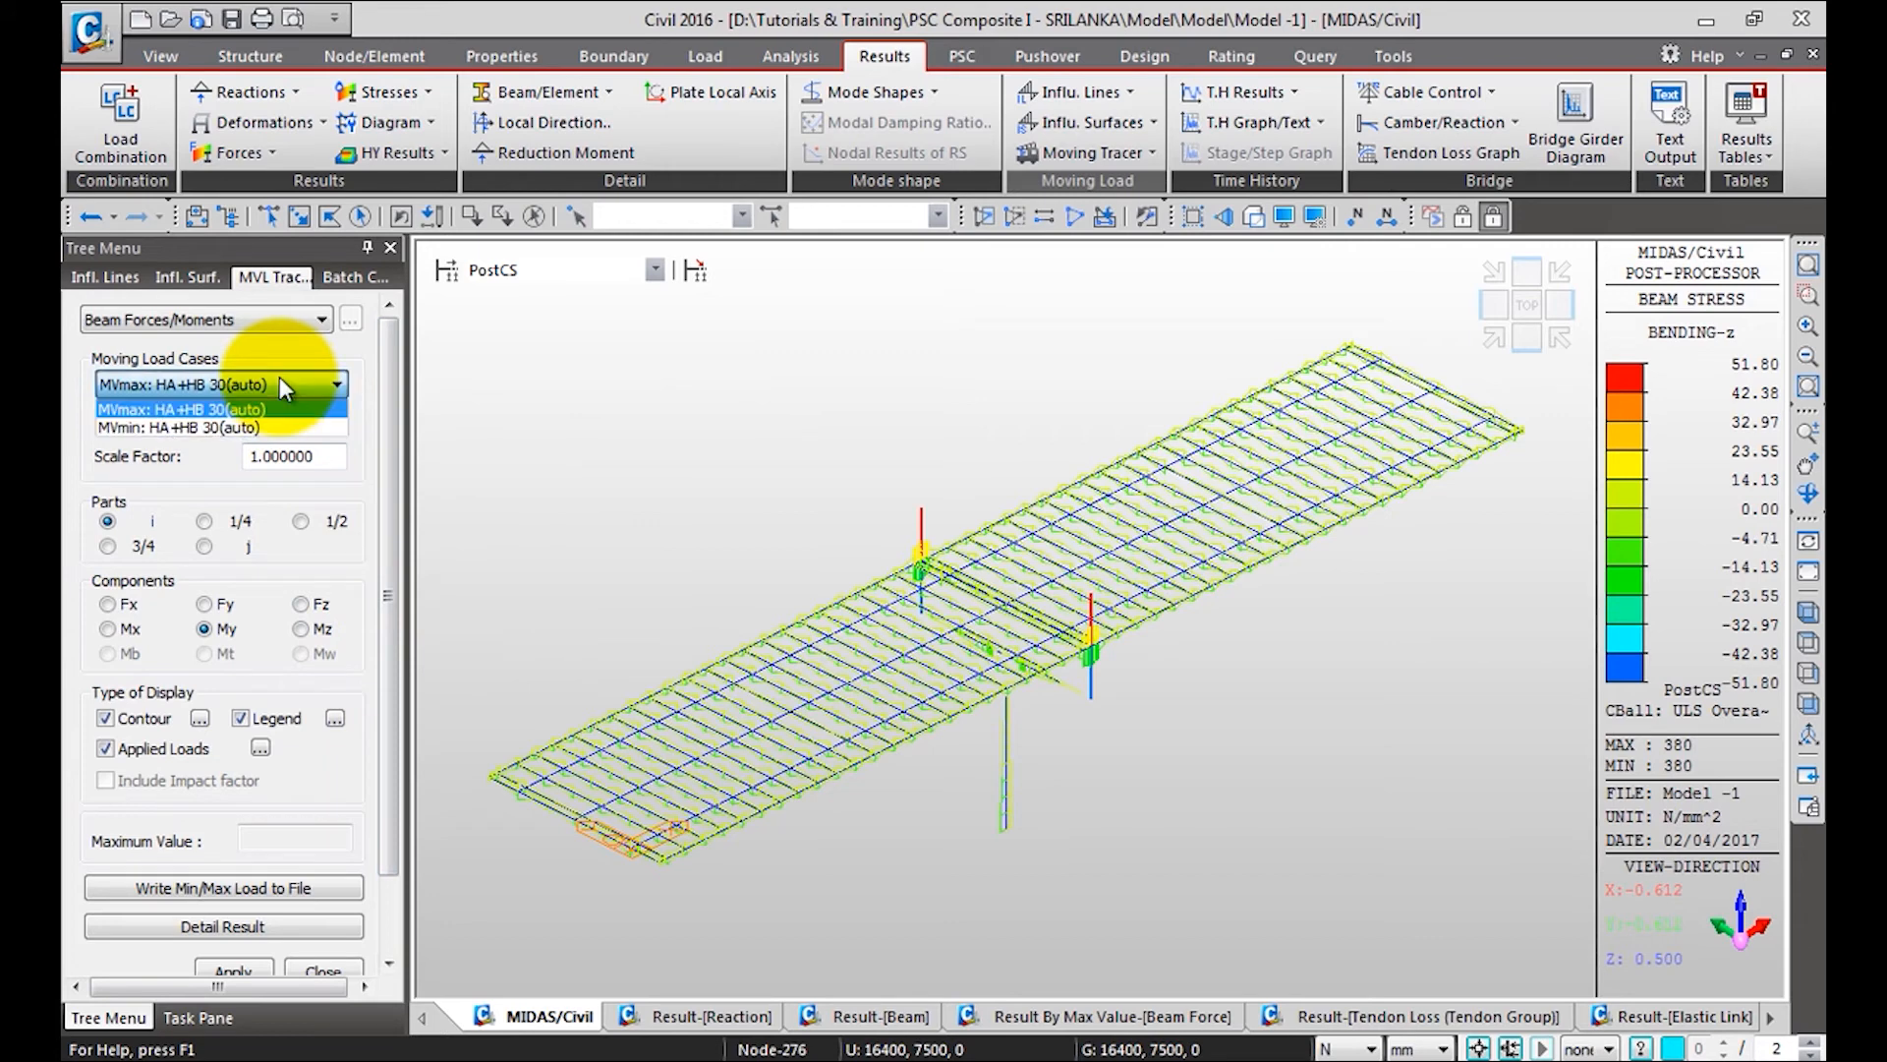
click(180, 409)
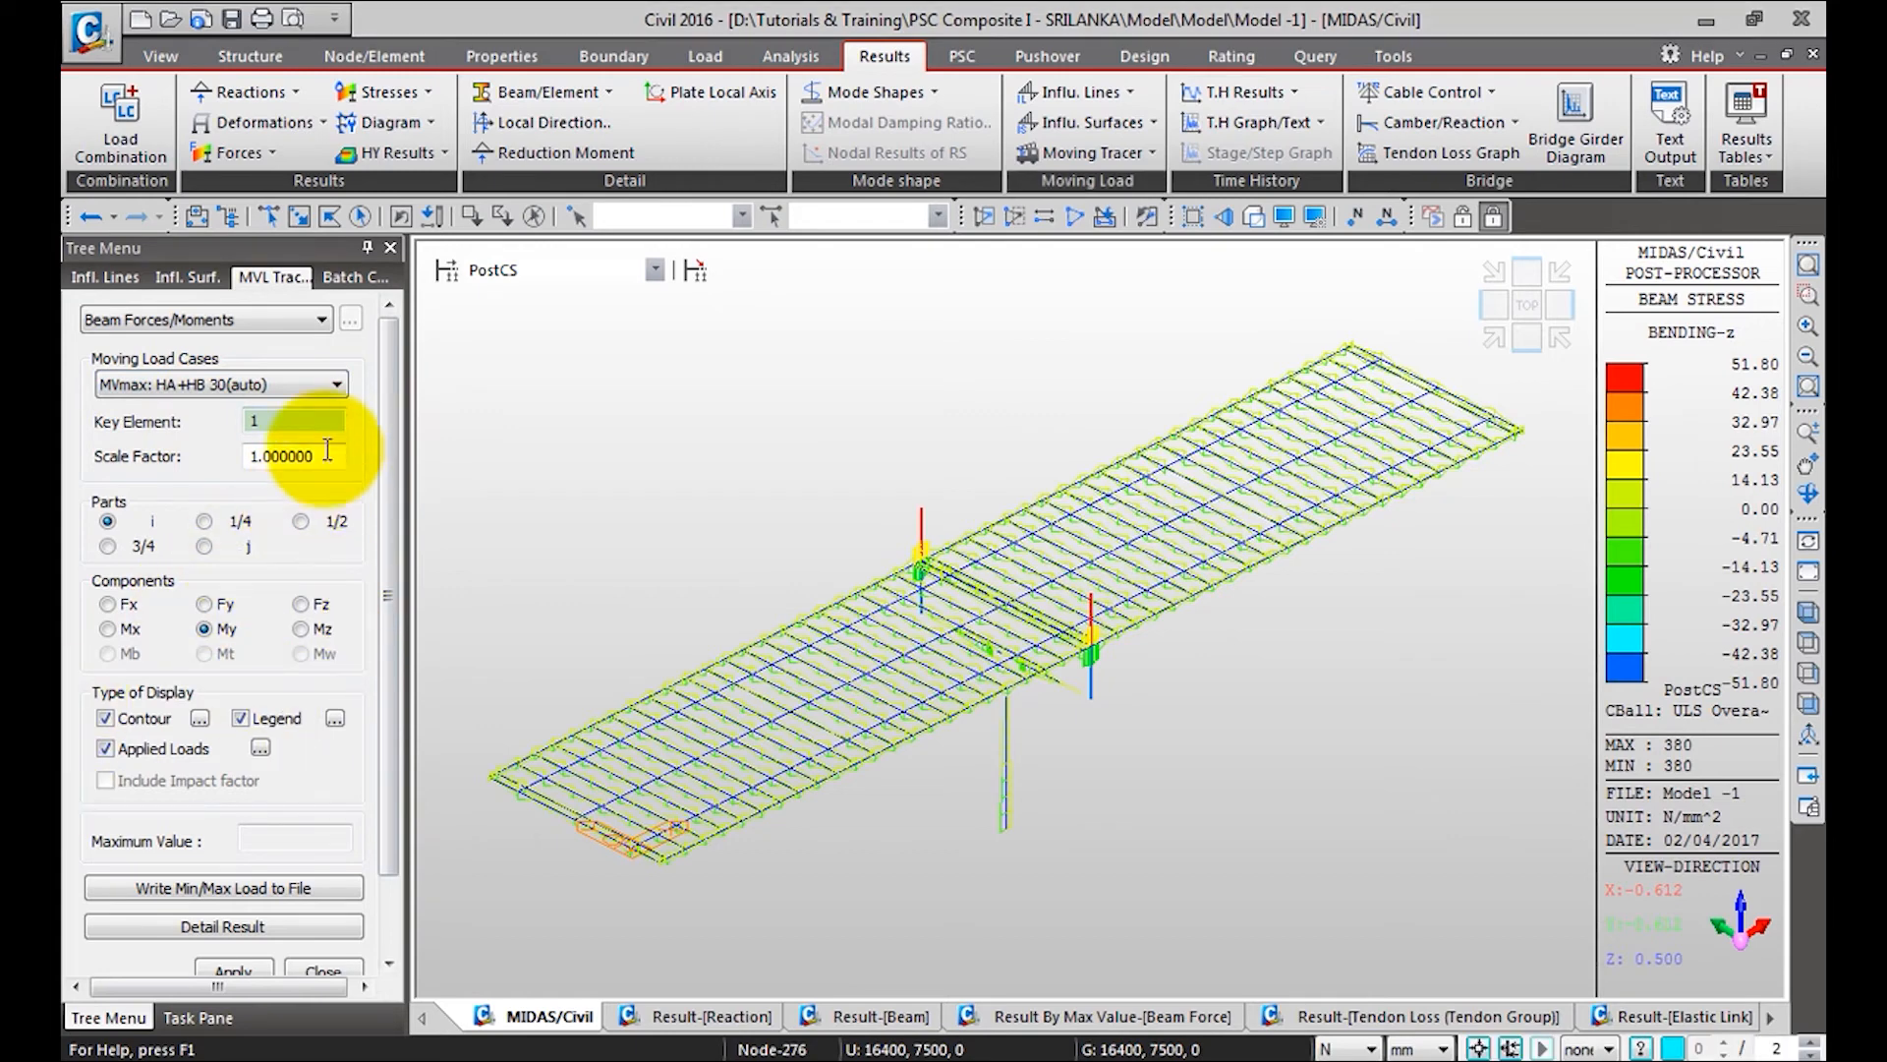
Set the key element to 28 and display the My moving load tracer result at part i with applied loads
click(305, 420)
key(BackSpace)
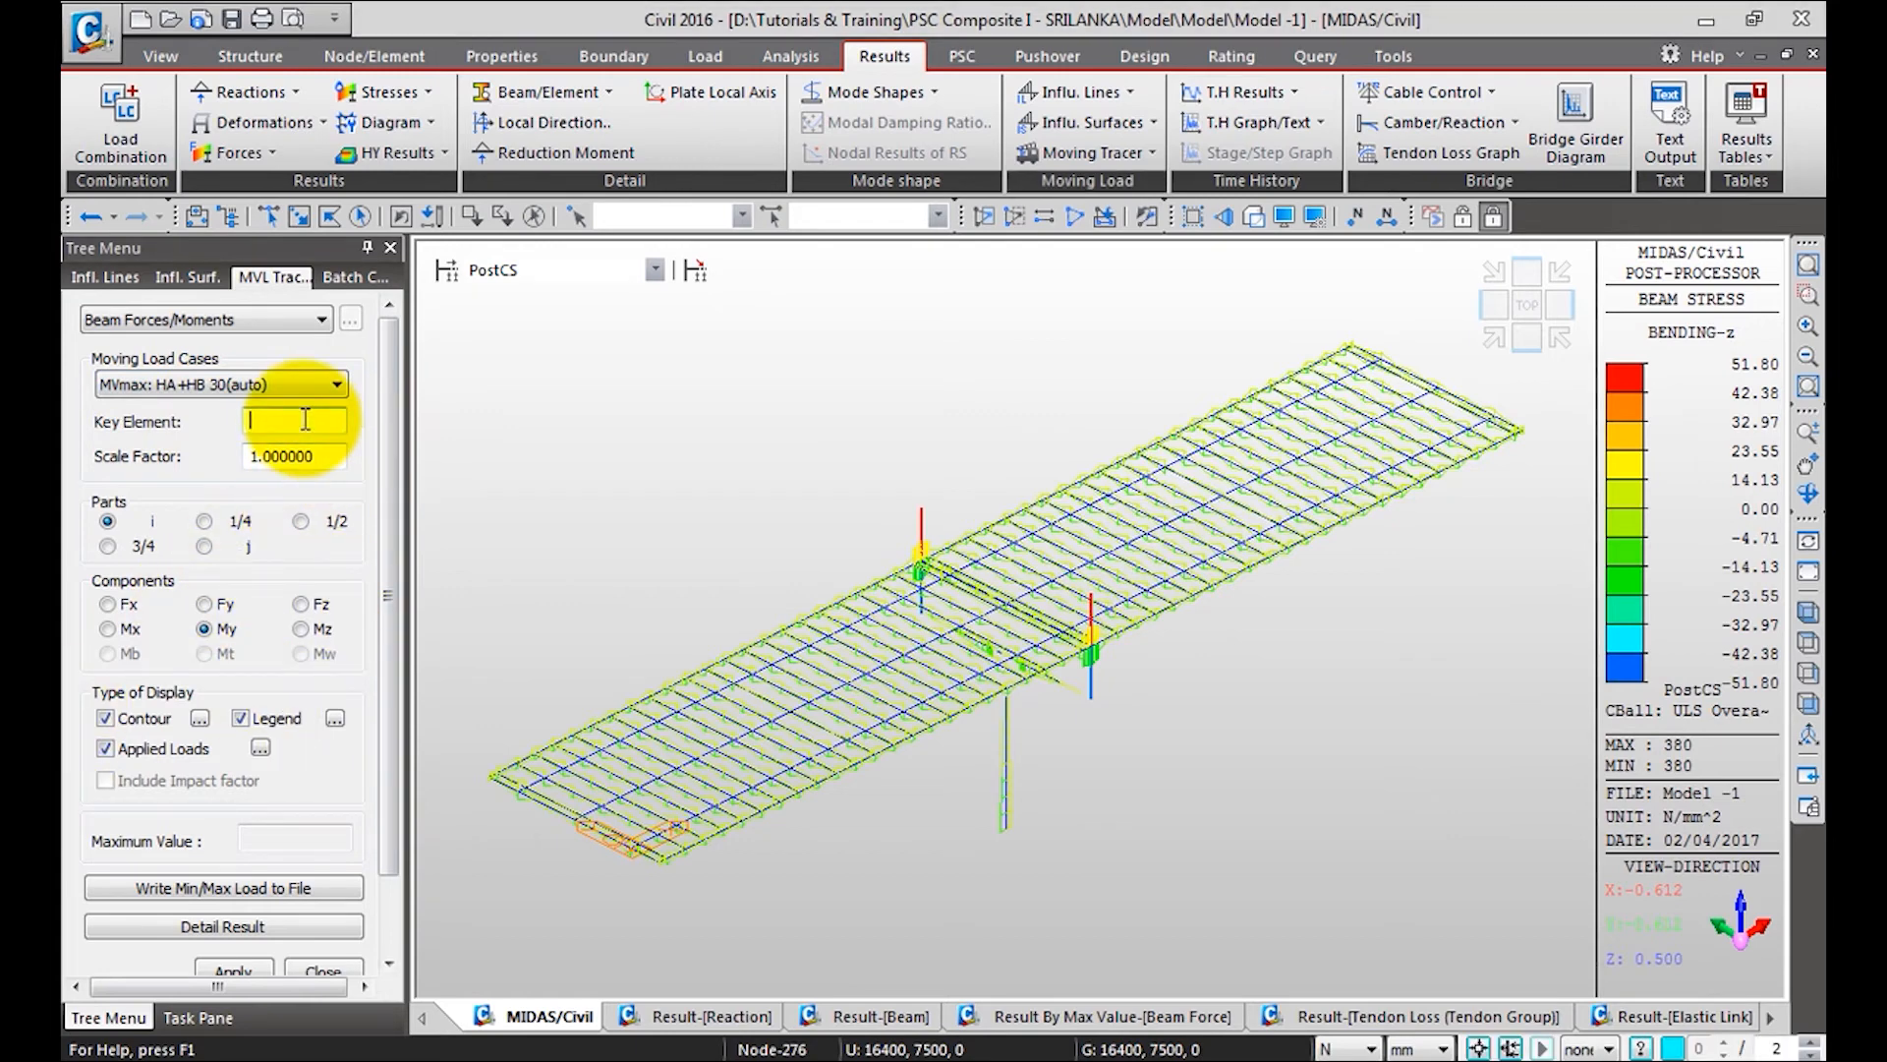
click(843, 208)
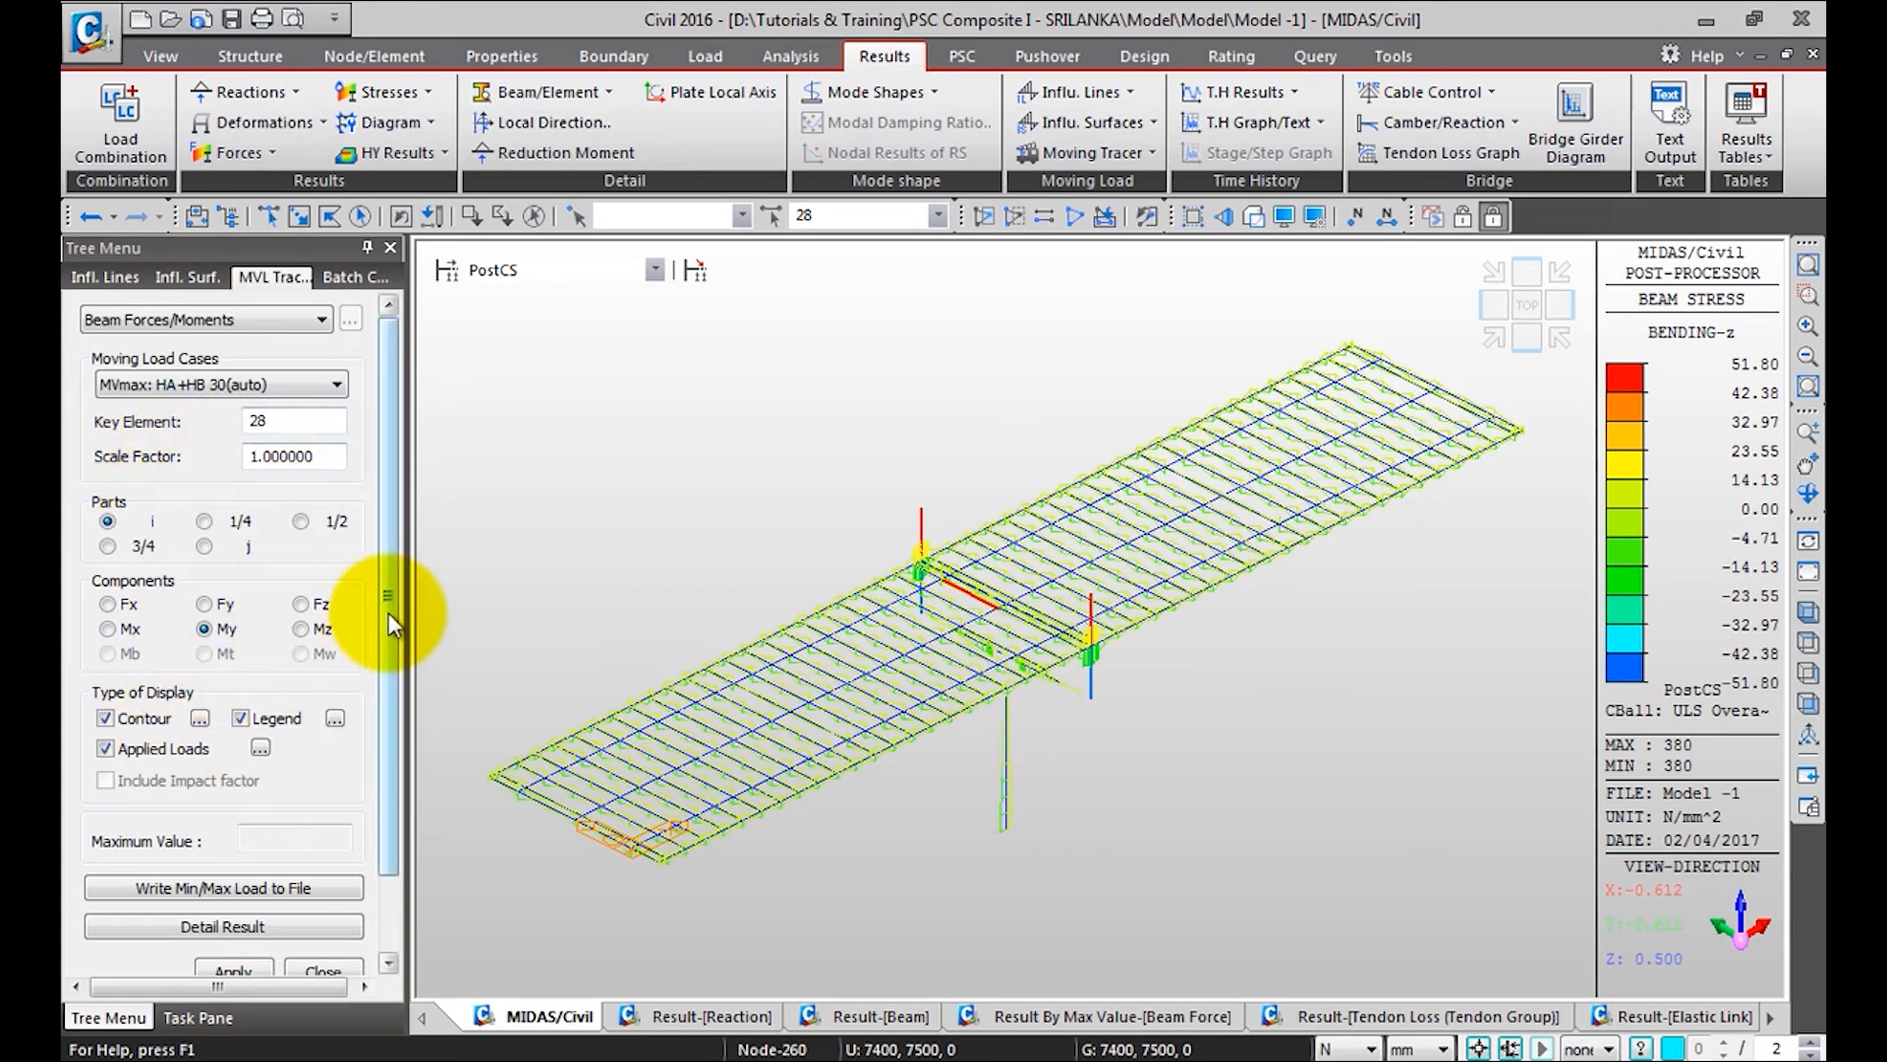
drag(385, 622, 384, 698)
click(246, 887)
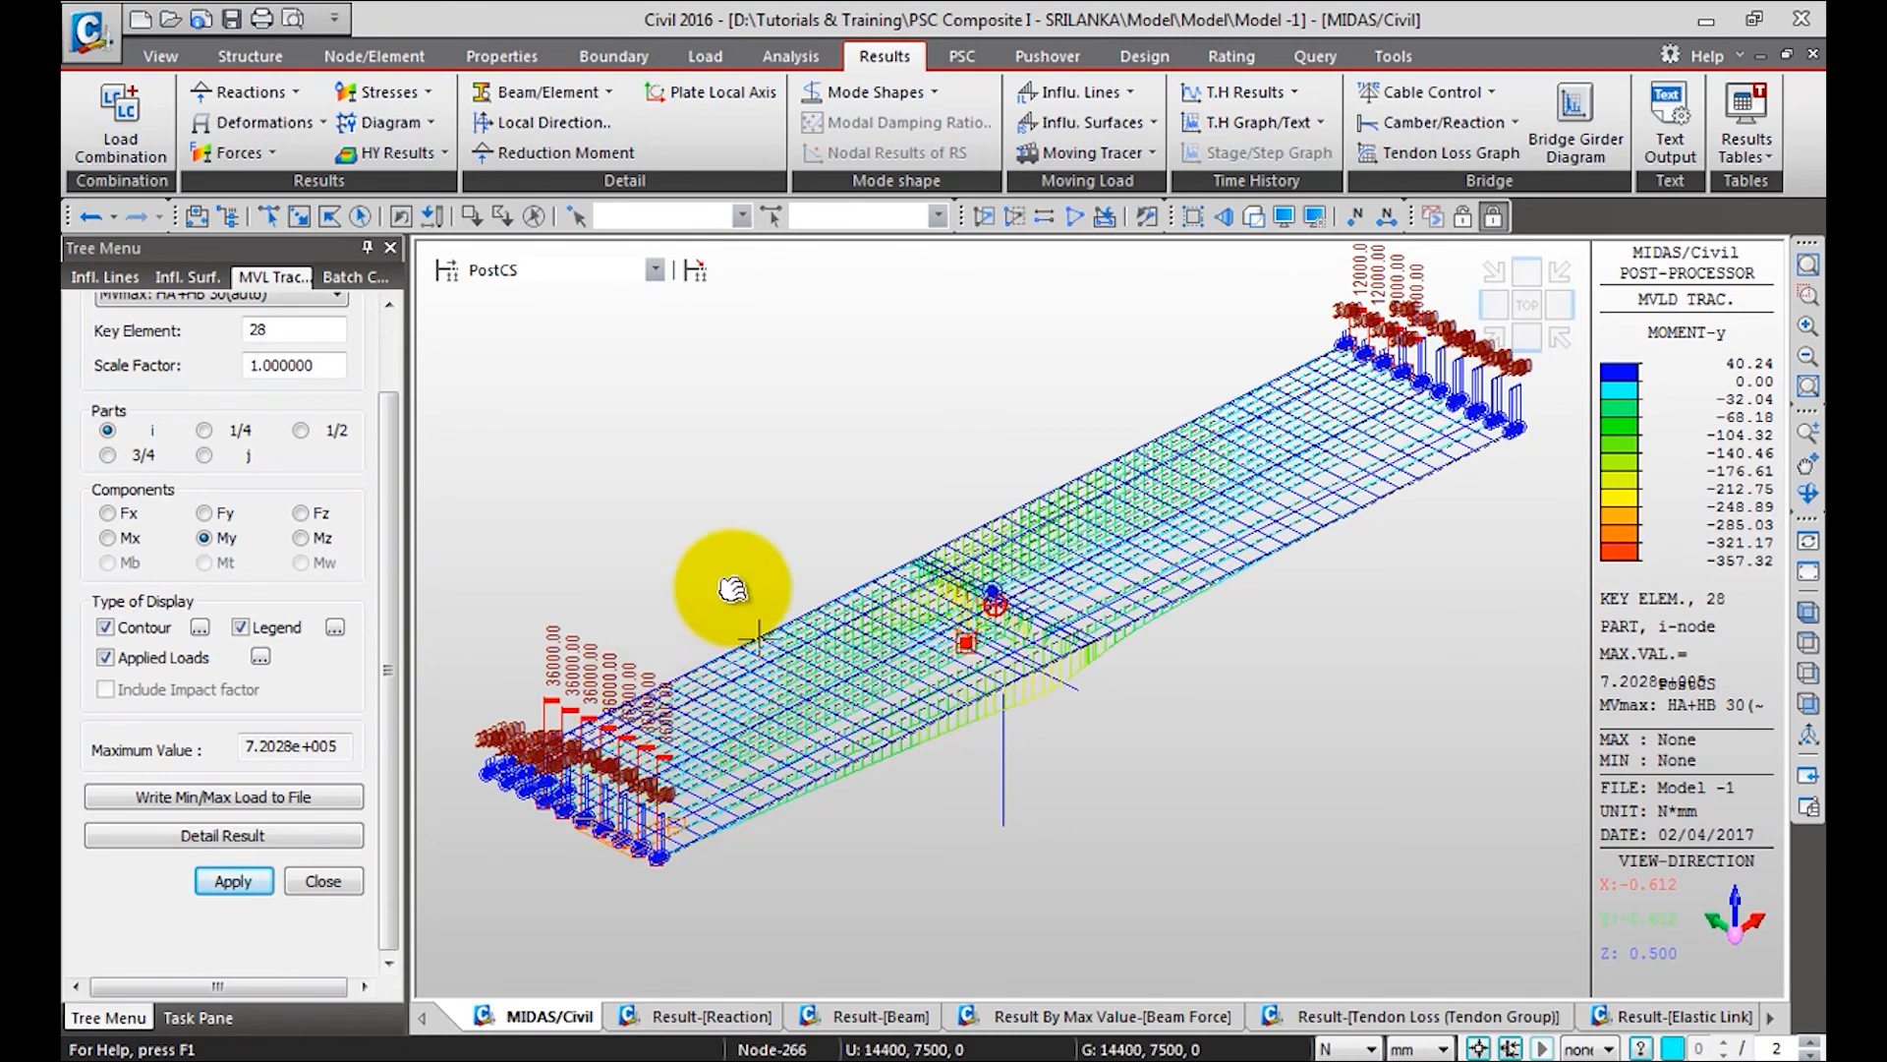
middle_drag(733, 588, 747, 620)
drag(391, 505, 382, 409)
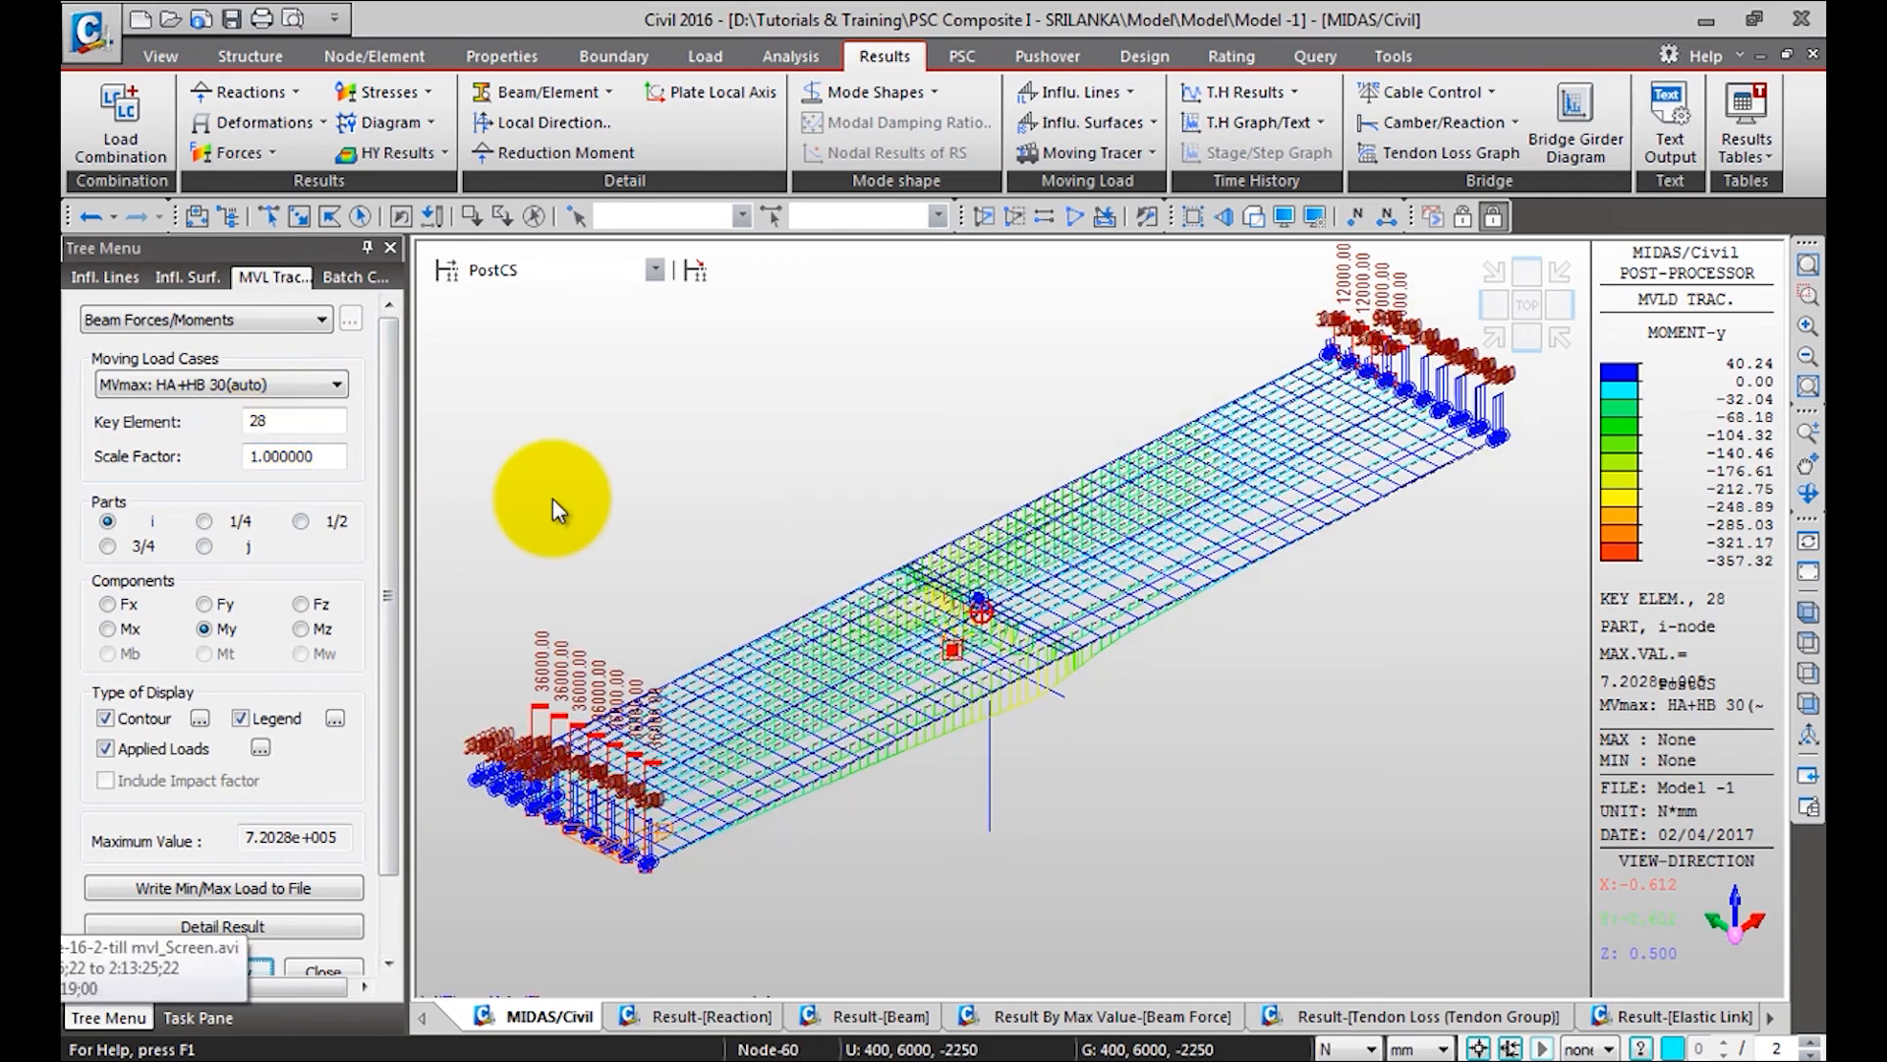
Locate element 147 in the model, set it as the key element and display its My moving load tracer result
click(315, 413)
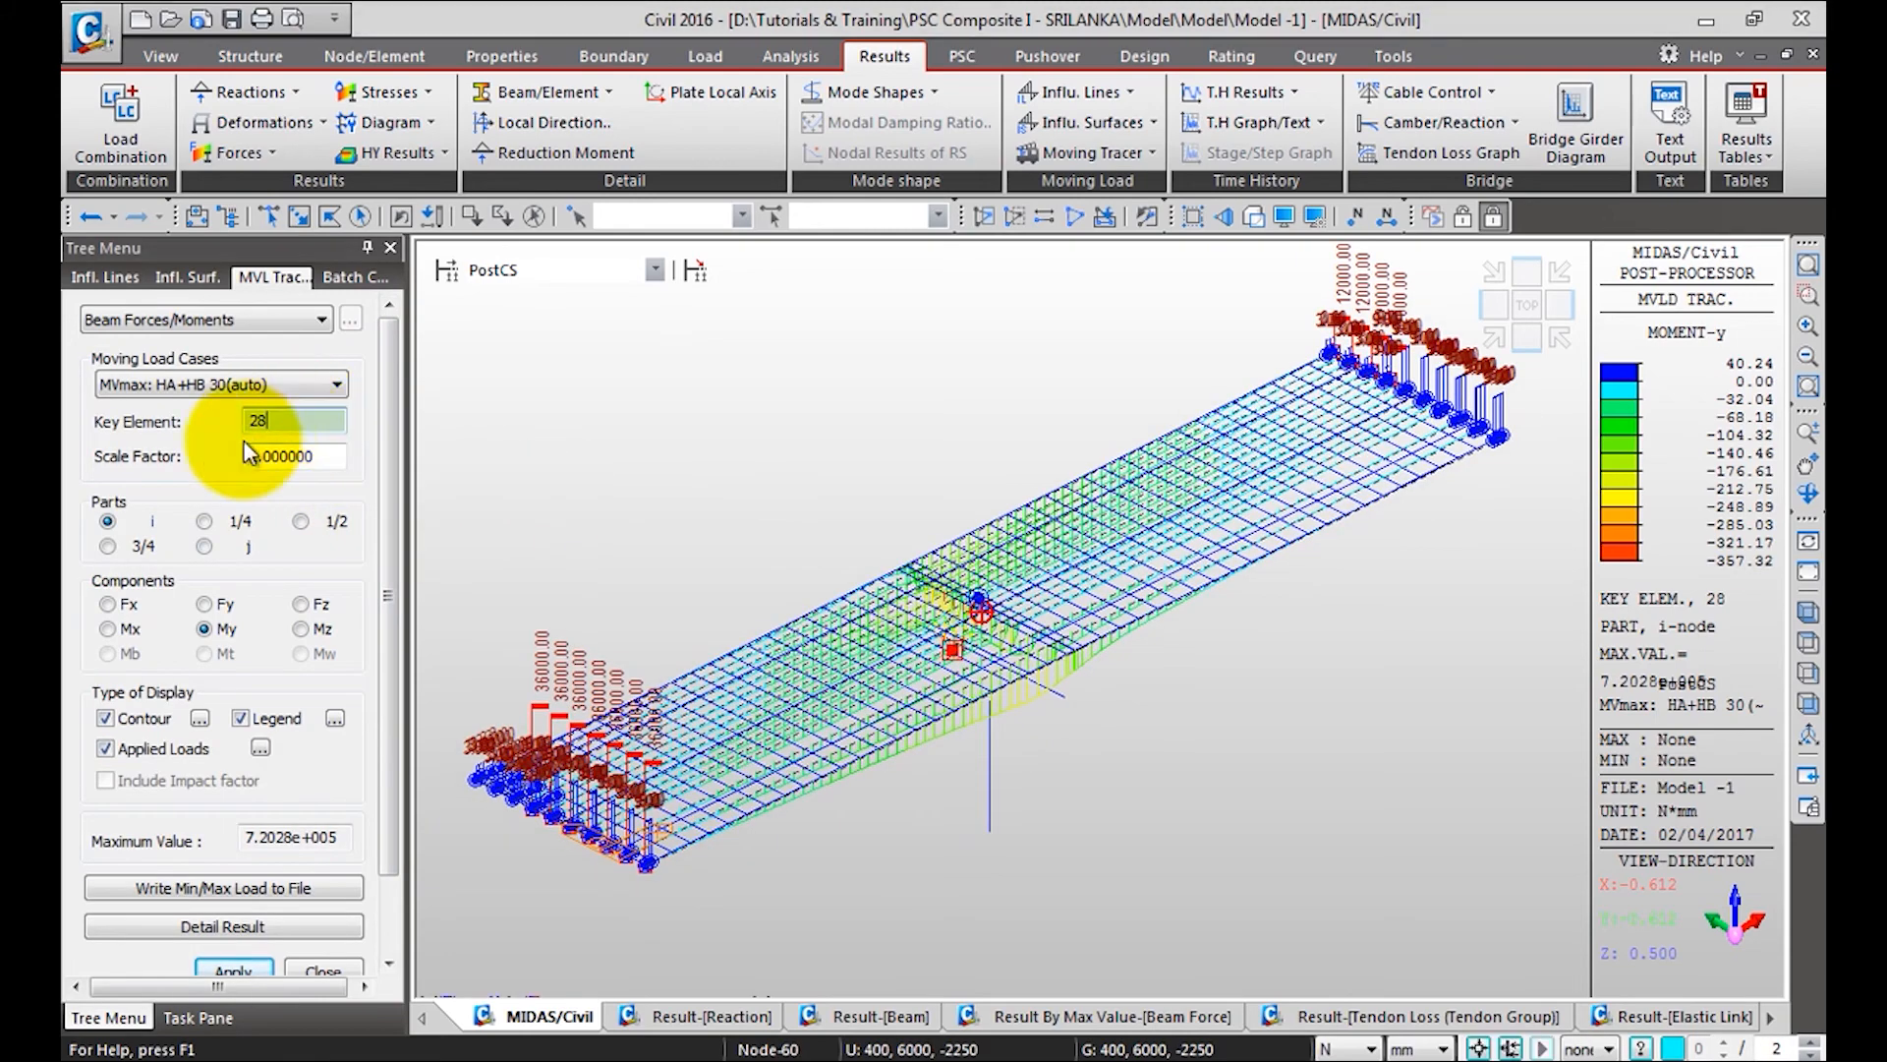
click(810, 214)
text(147)
key(Return)
click(308, 418)
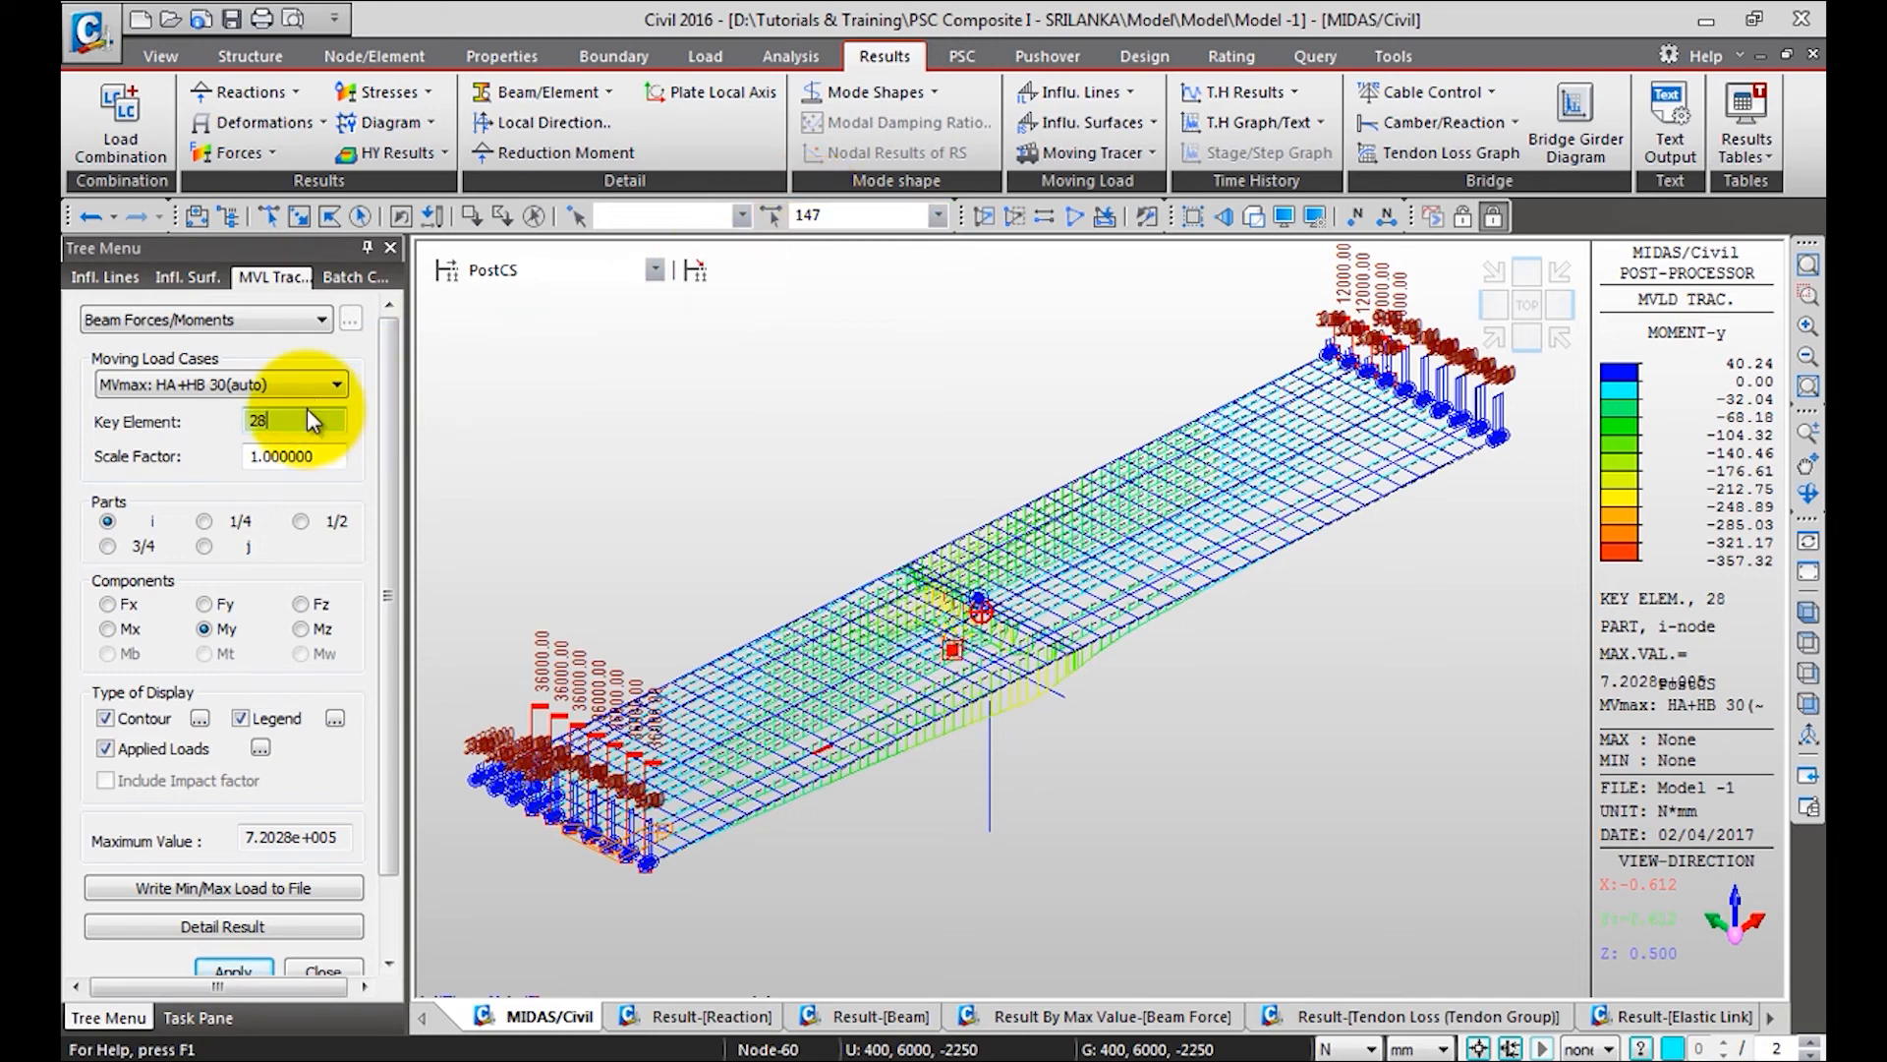
key(BackSpace)
key(BackSpace)
text(147)
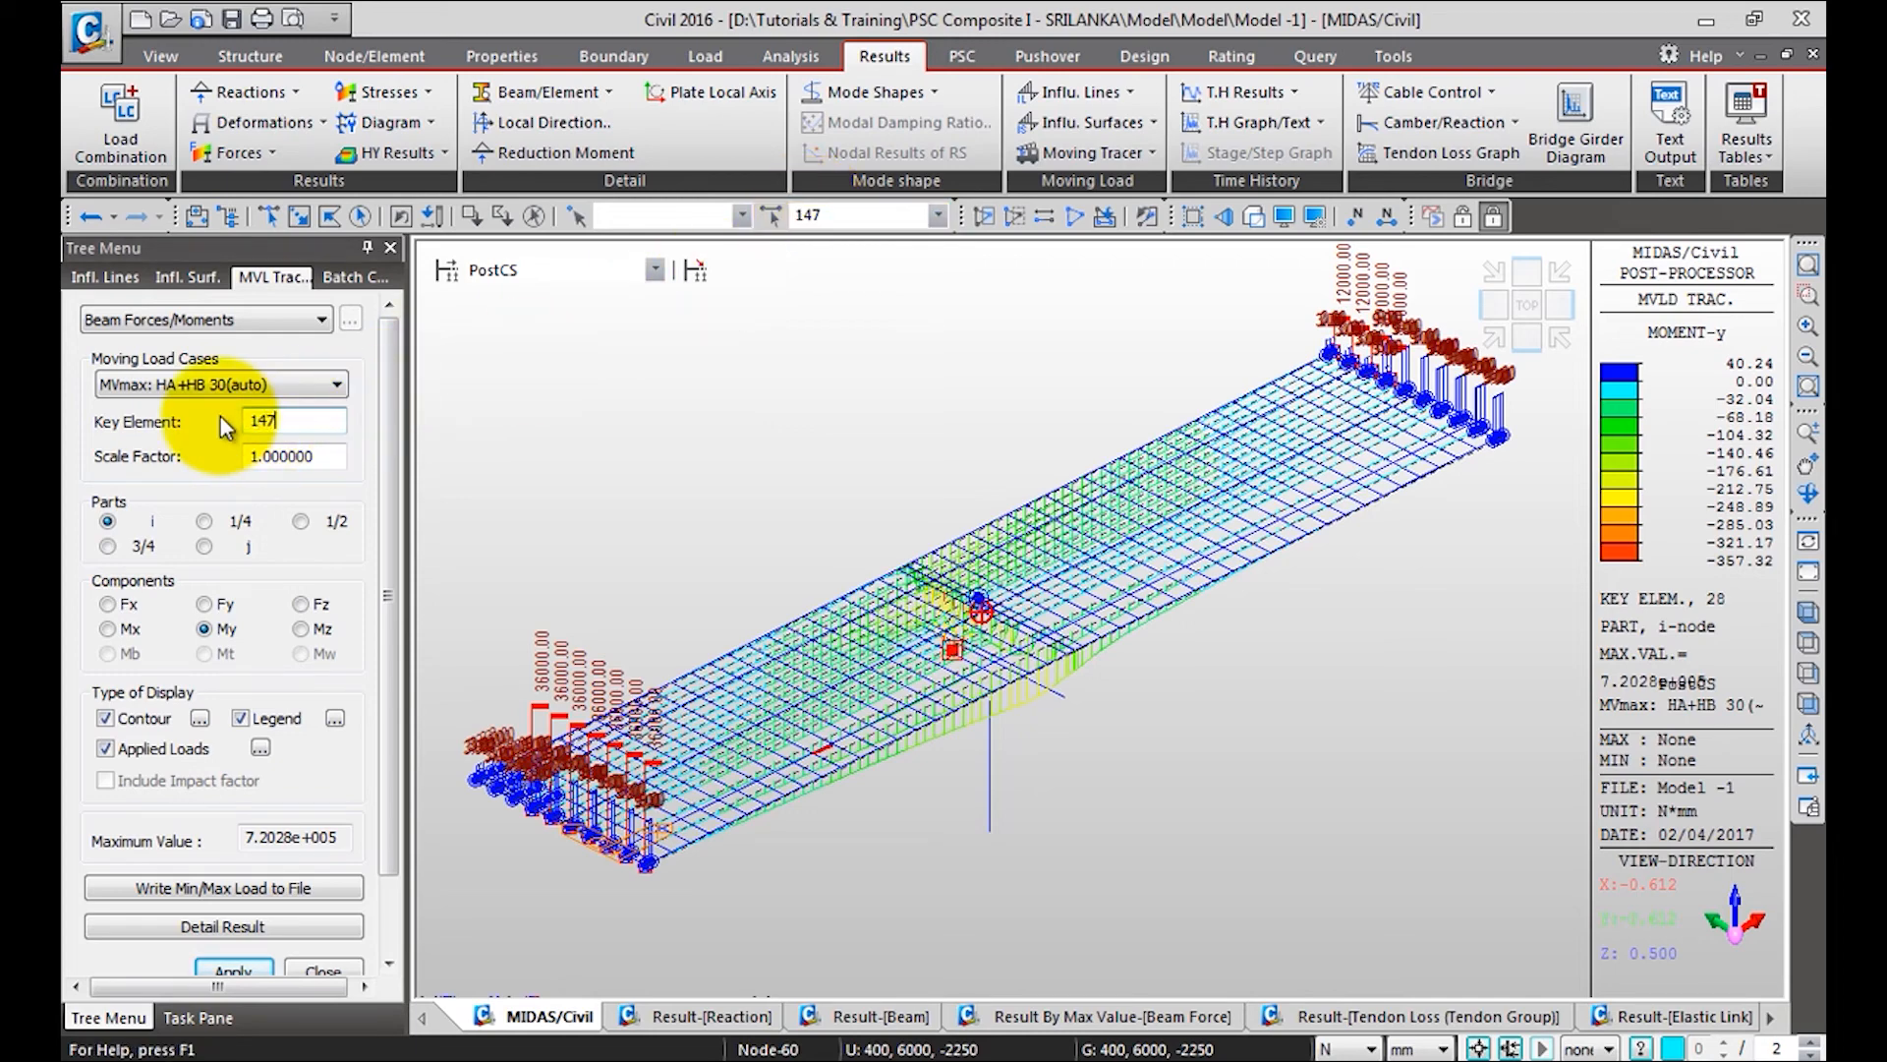
drag(388, 384, 388, 472)
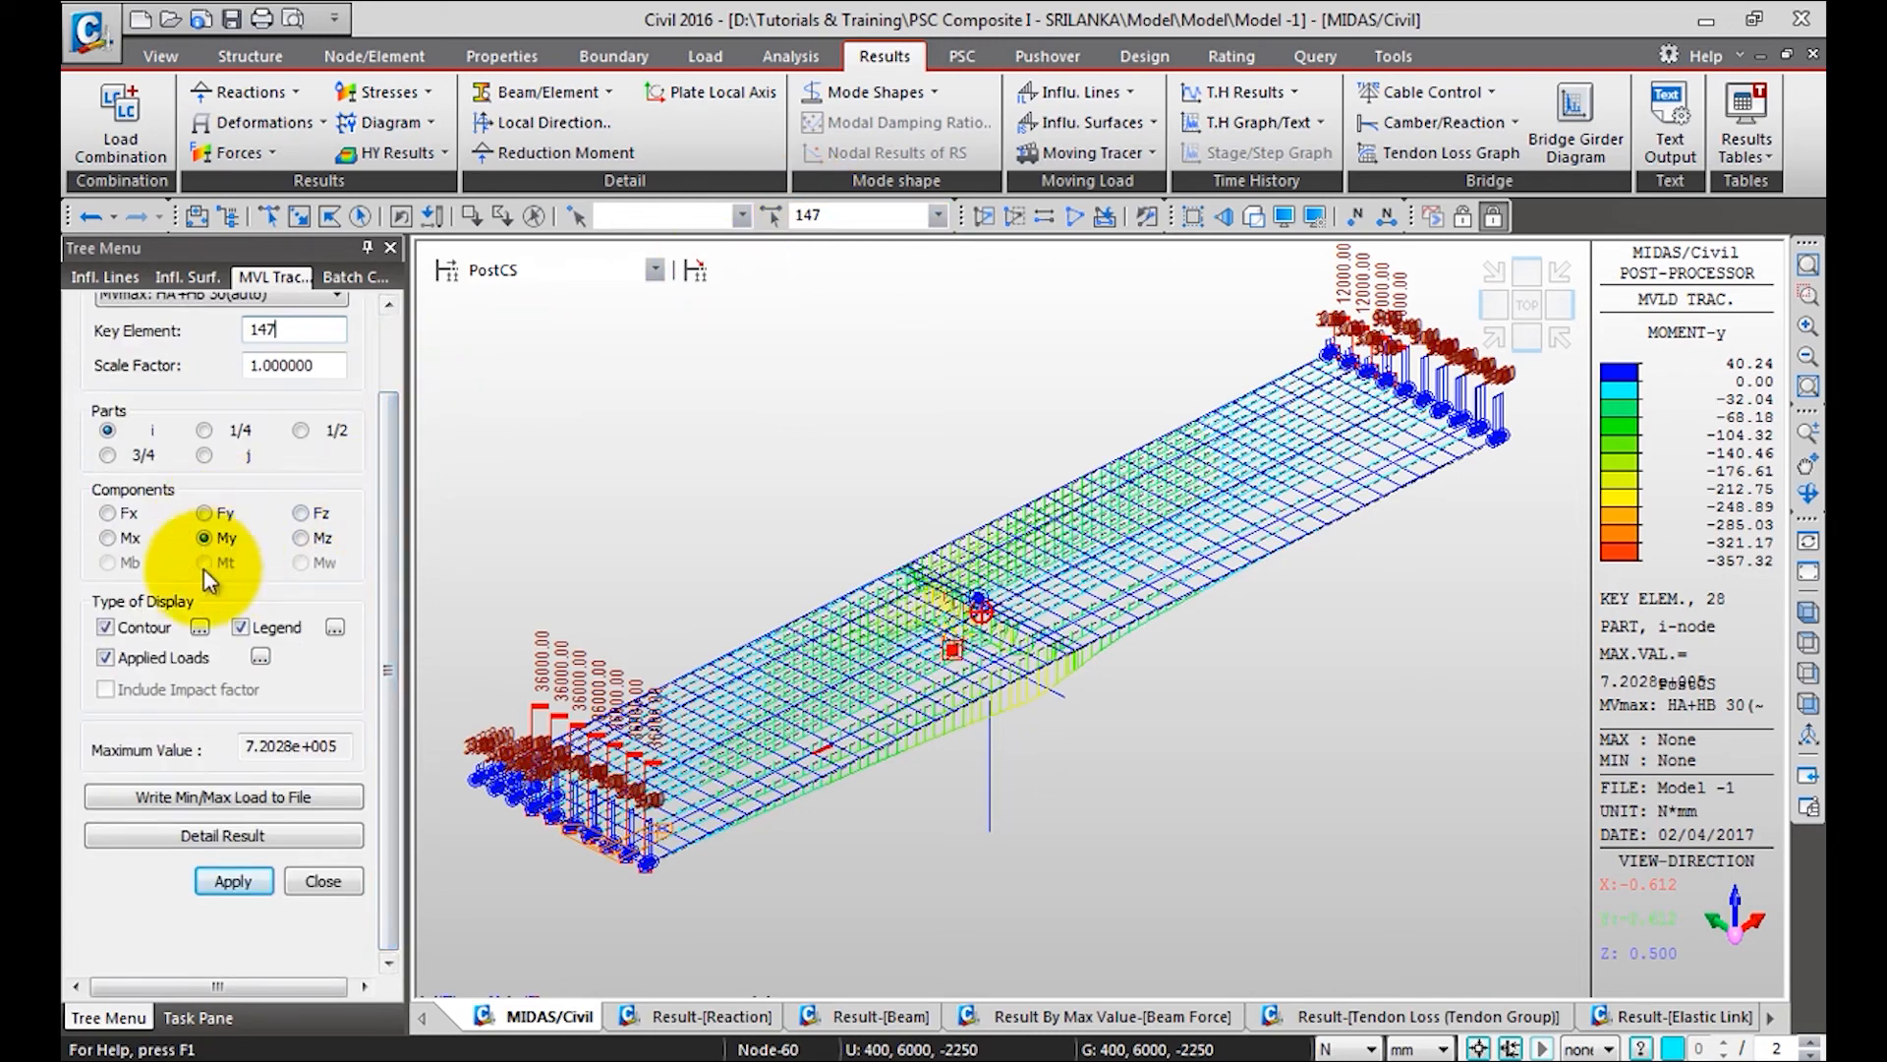
click(252, 881)
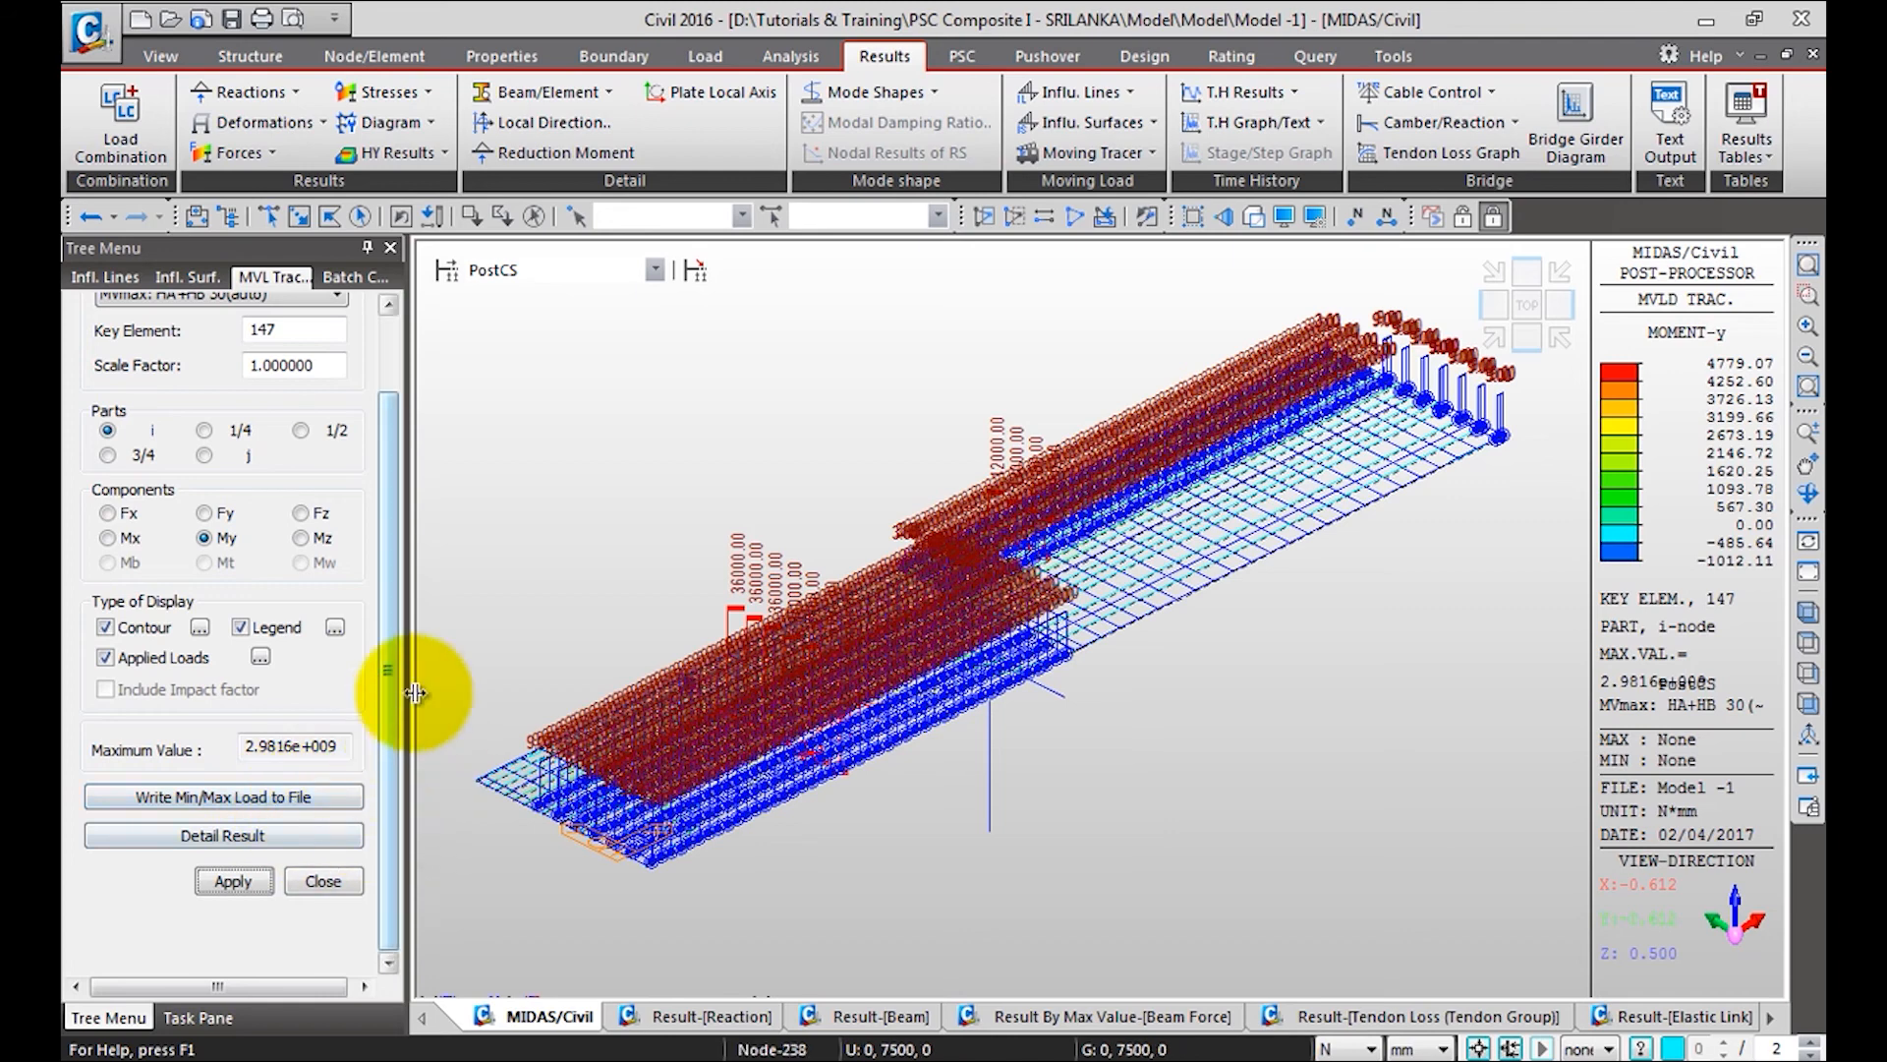
Write the min/max load of the traced MVmax: HA+HB 30(auto) case for element 147 to a file
click(300, 804)
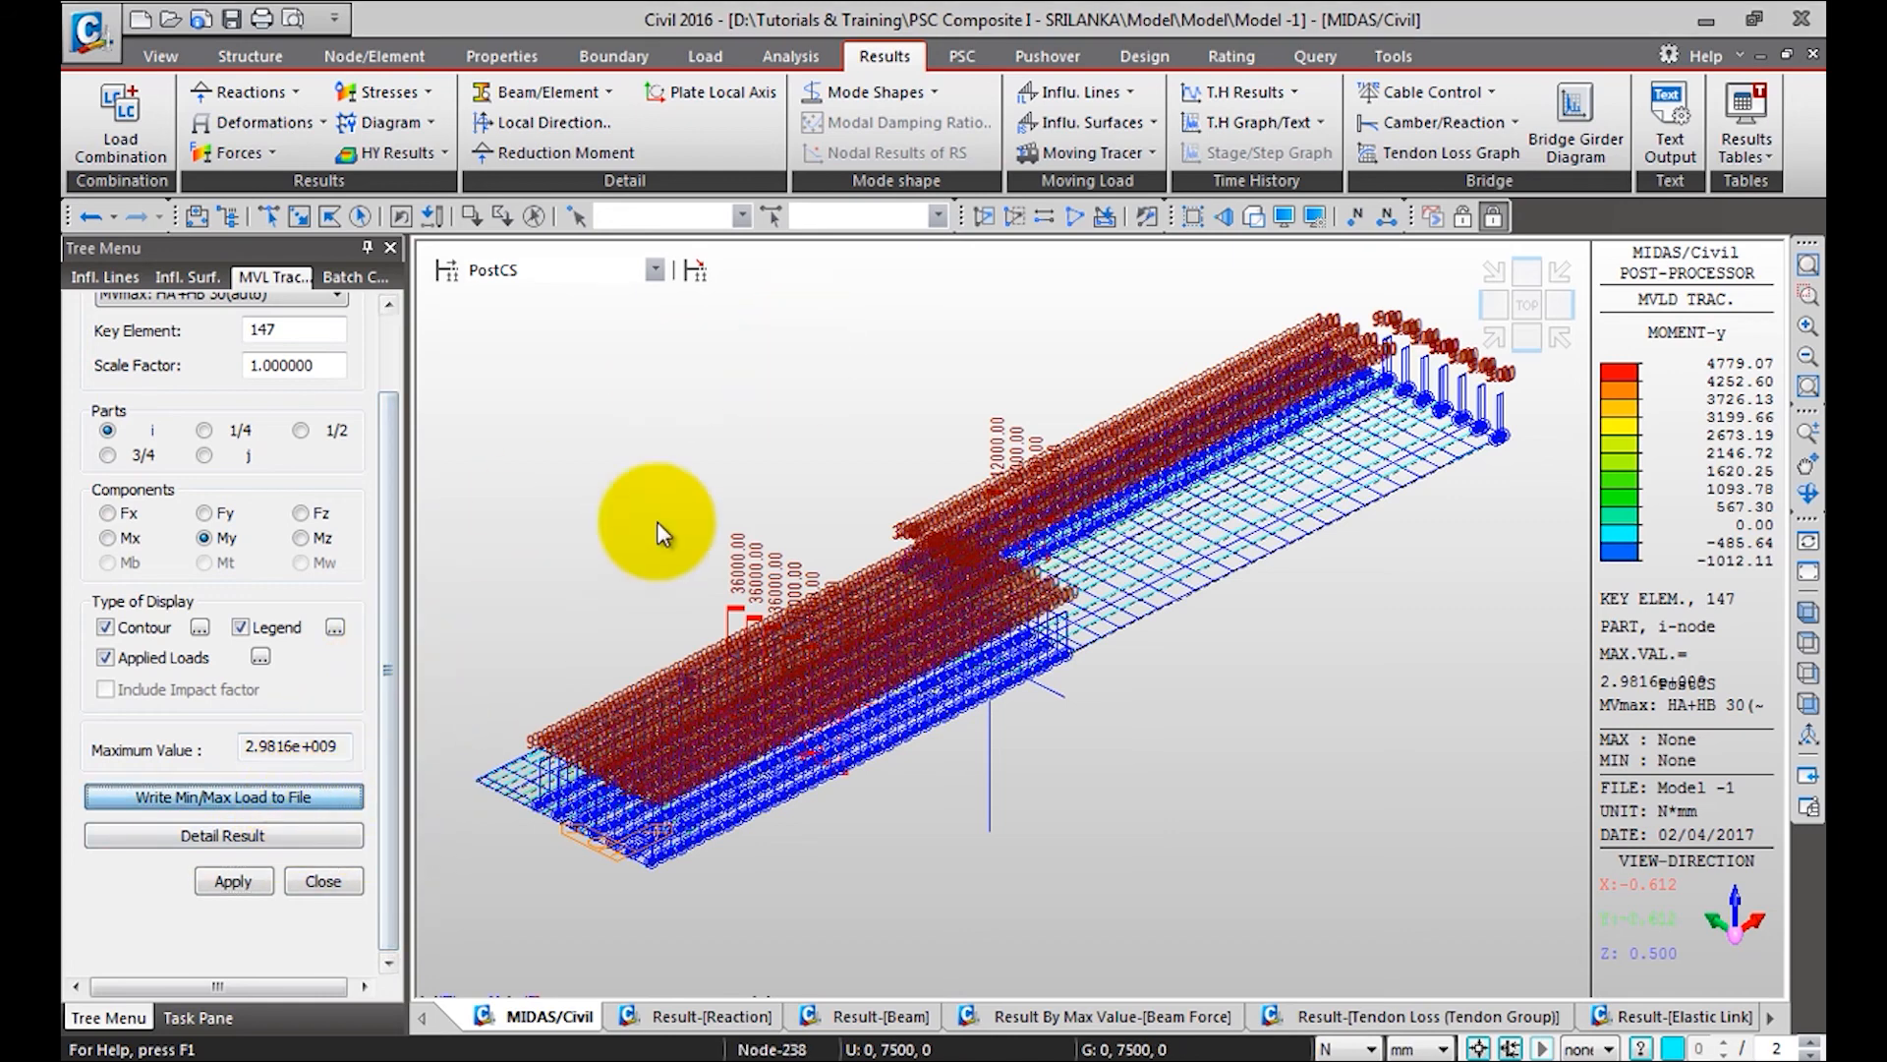
click(1047, 595)
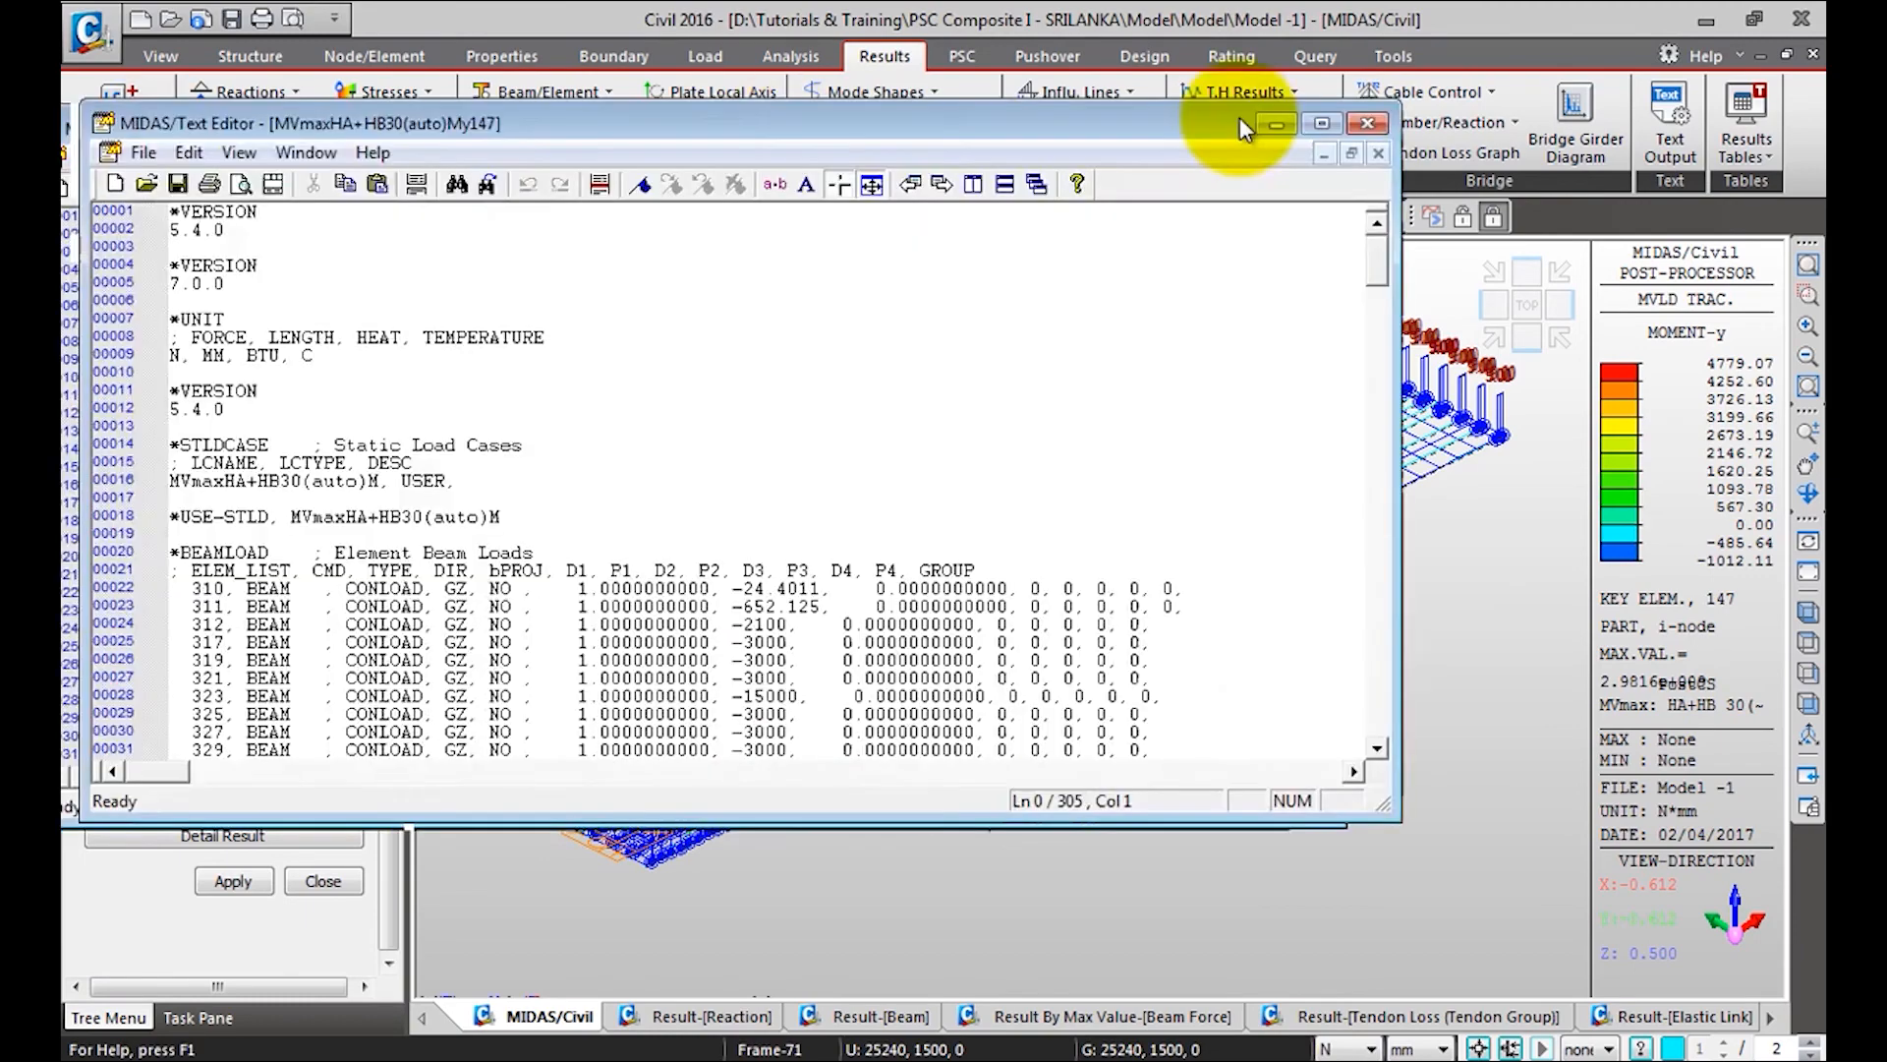
drag(1240, 116, 1472, 158)
Copy the entire text of the generated MVmaxHA+HB30(auto)My147 load file and close the text editor
click(551, 305)
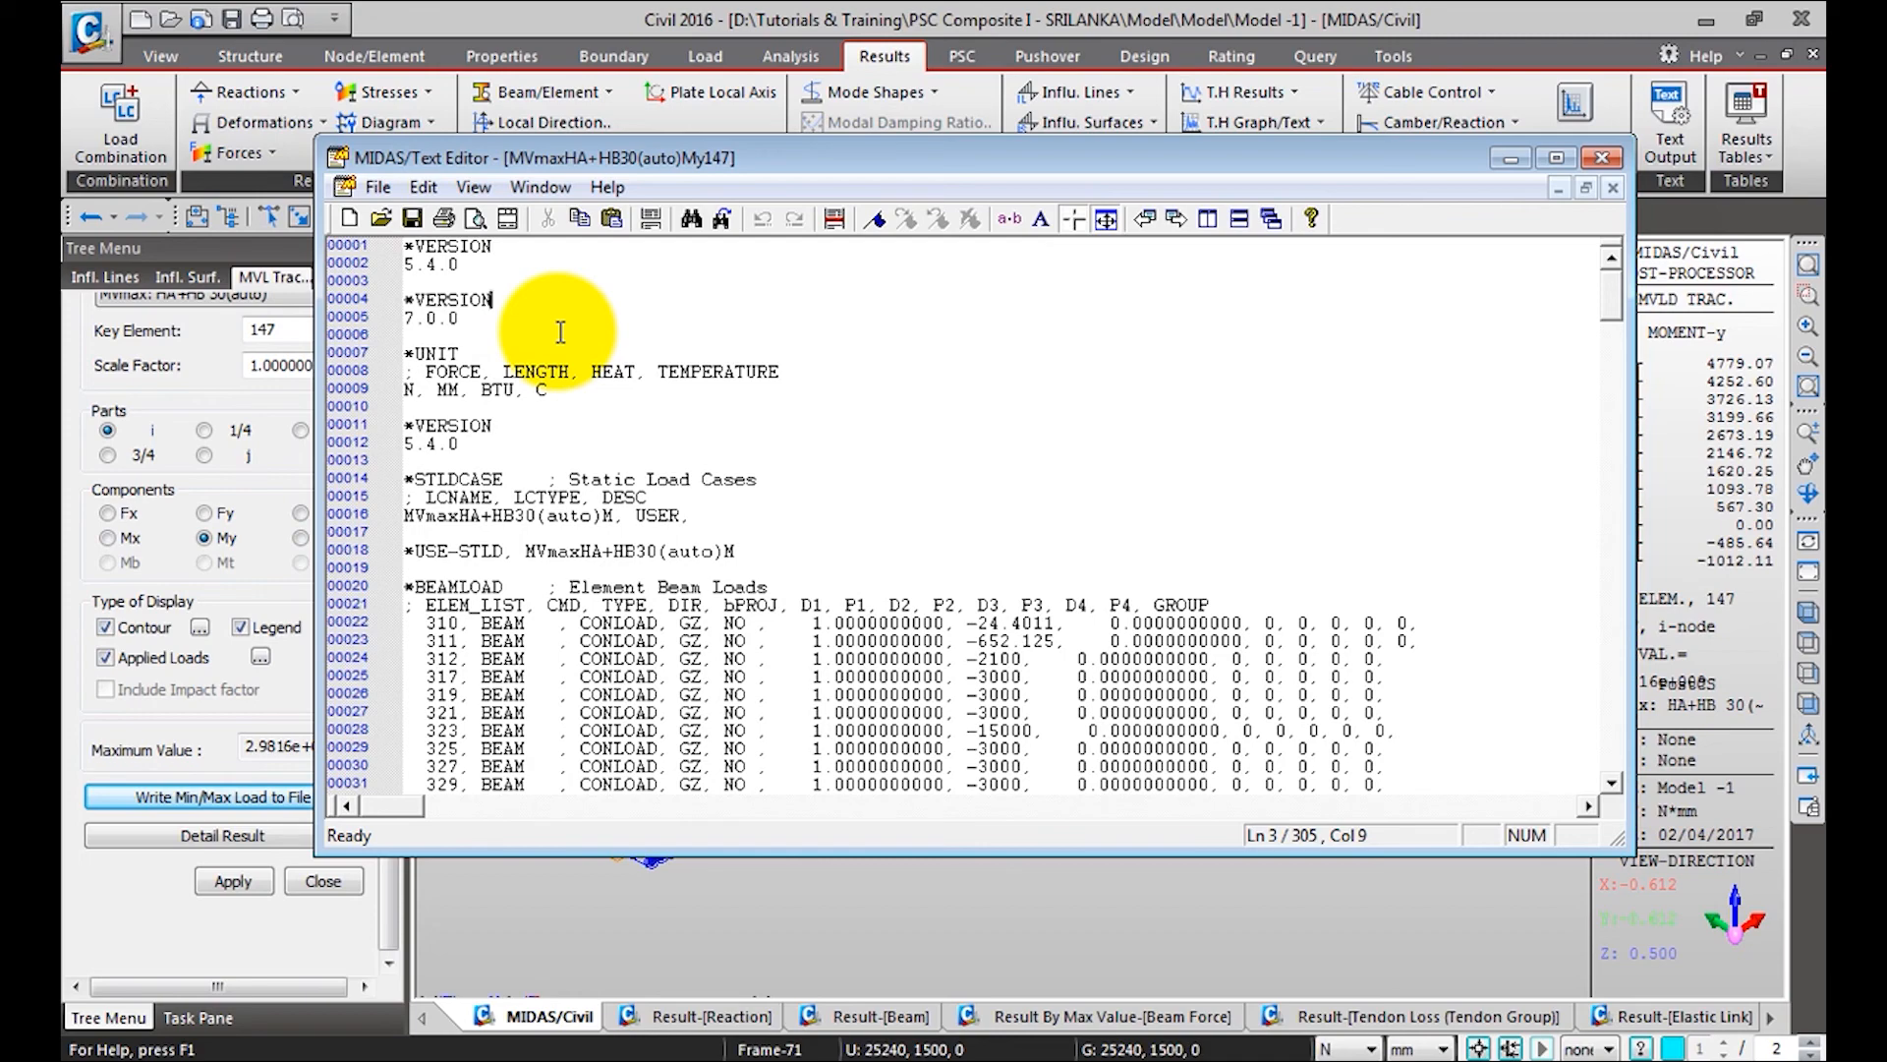
key(ctrl+a)
right_click(501, 375)
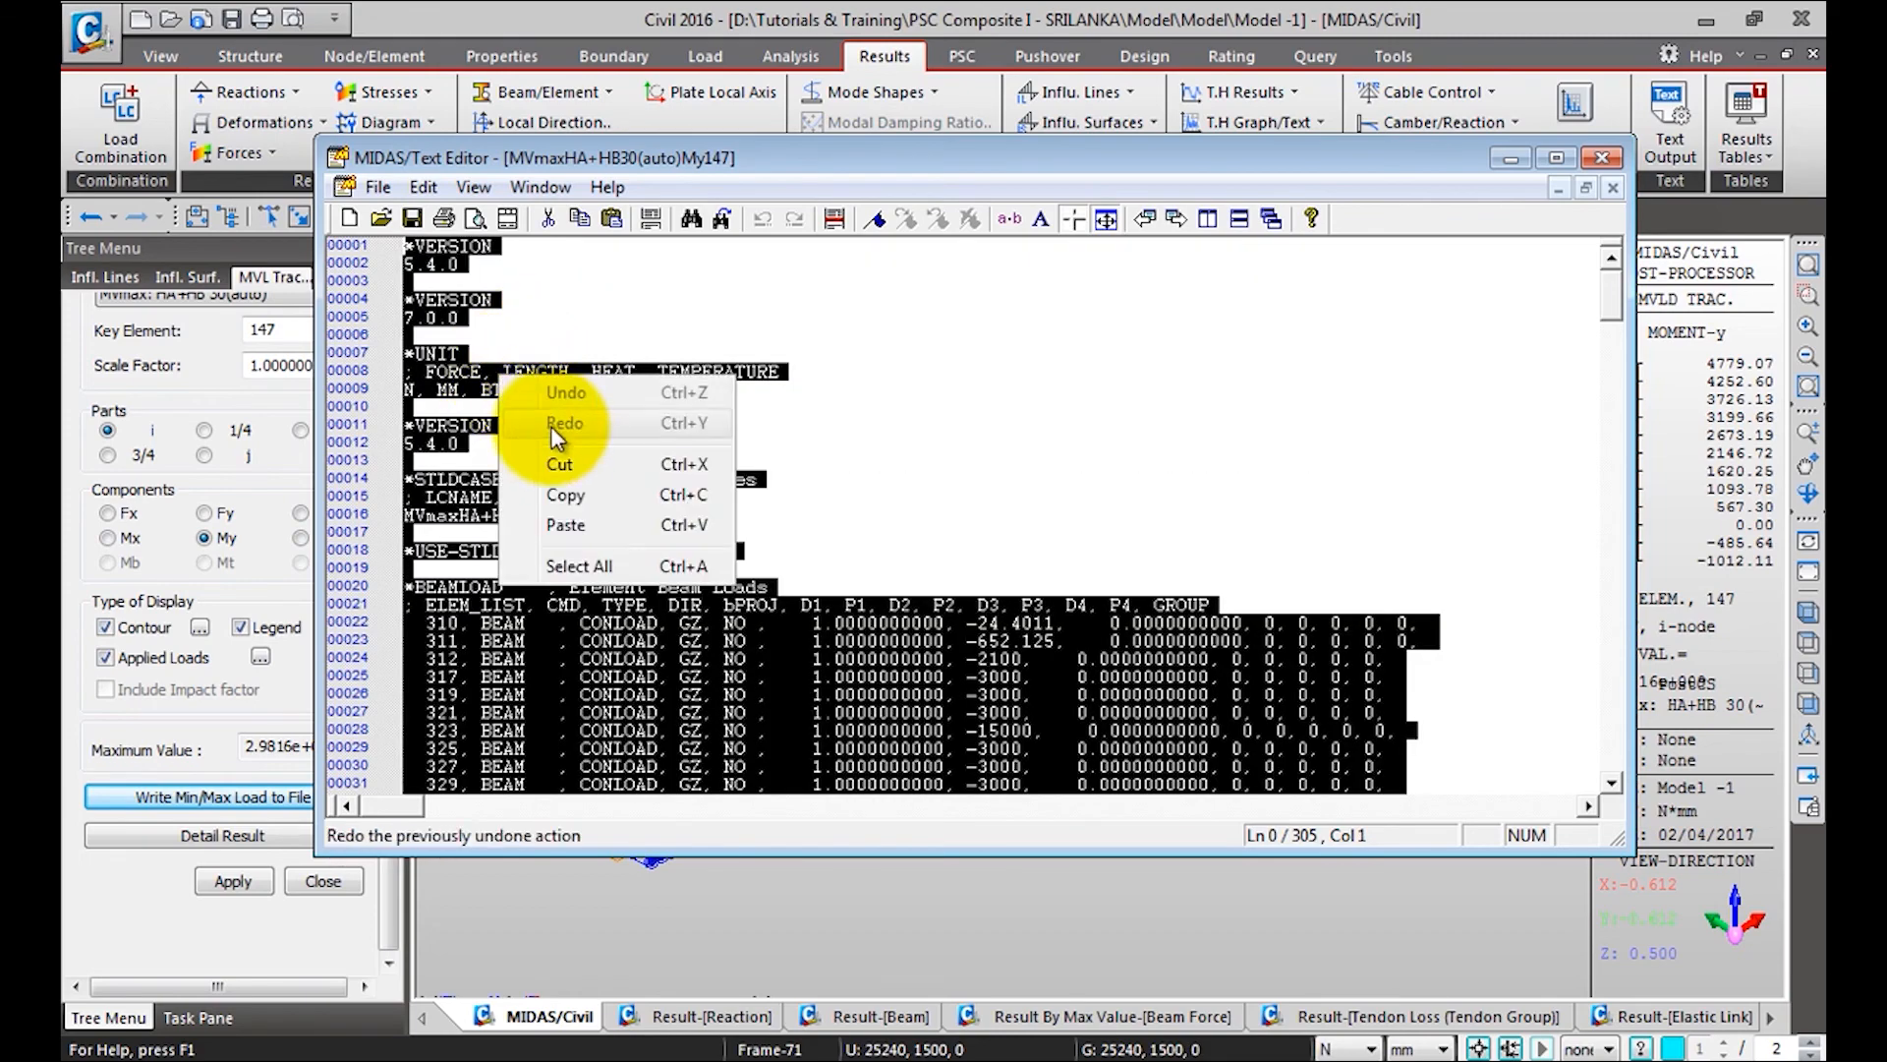
click(570, 494)
click(1601, 159)
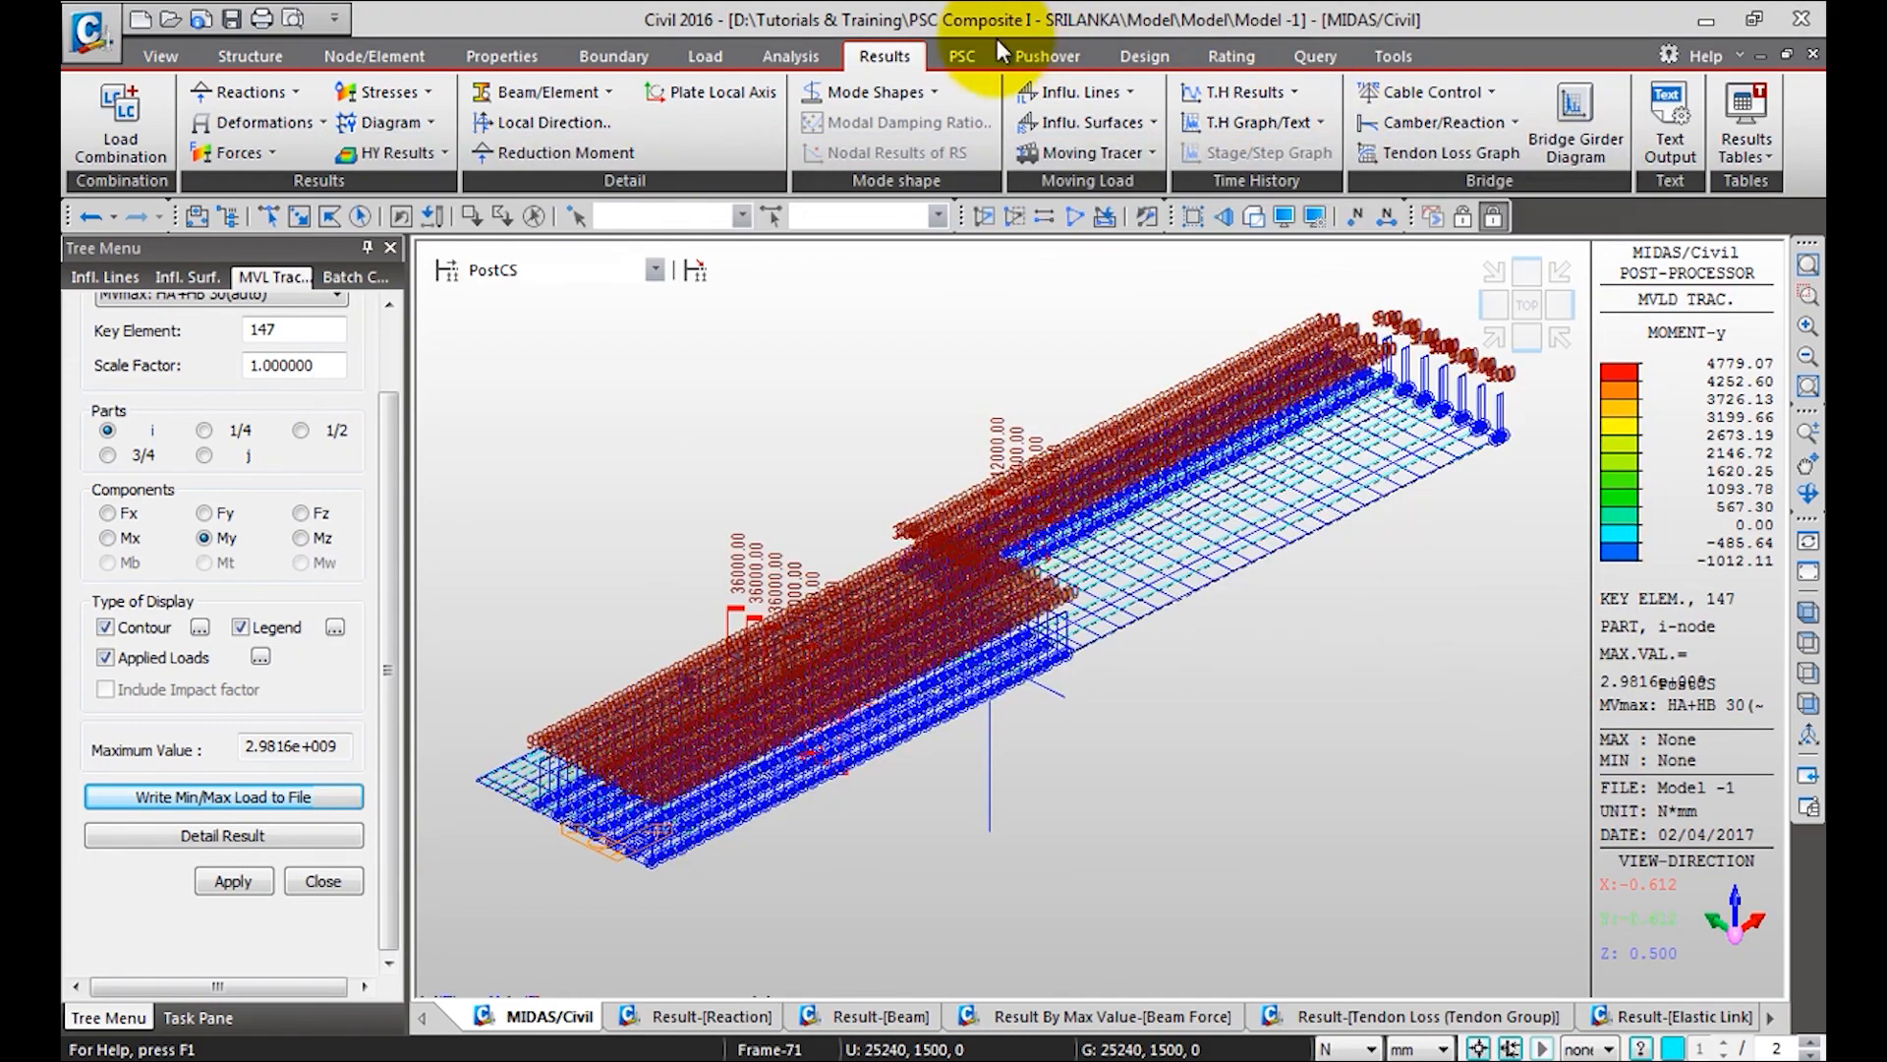
Paste the copied load data into the MCT Command Shell and run it, accepting the deletion of the analysis/design results
click(1393, 56)
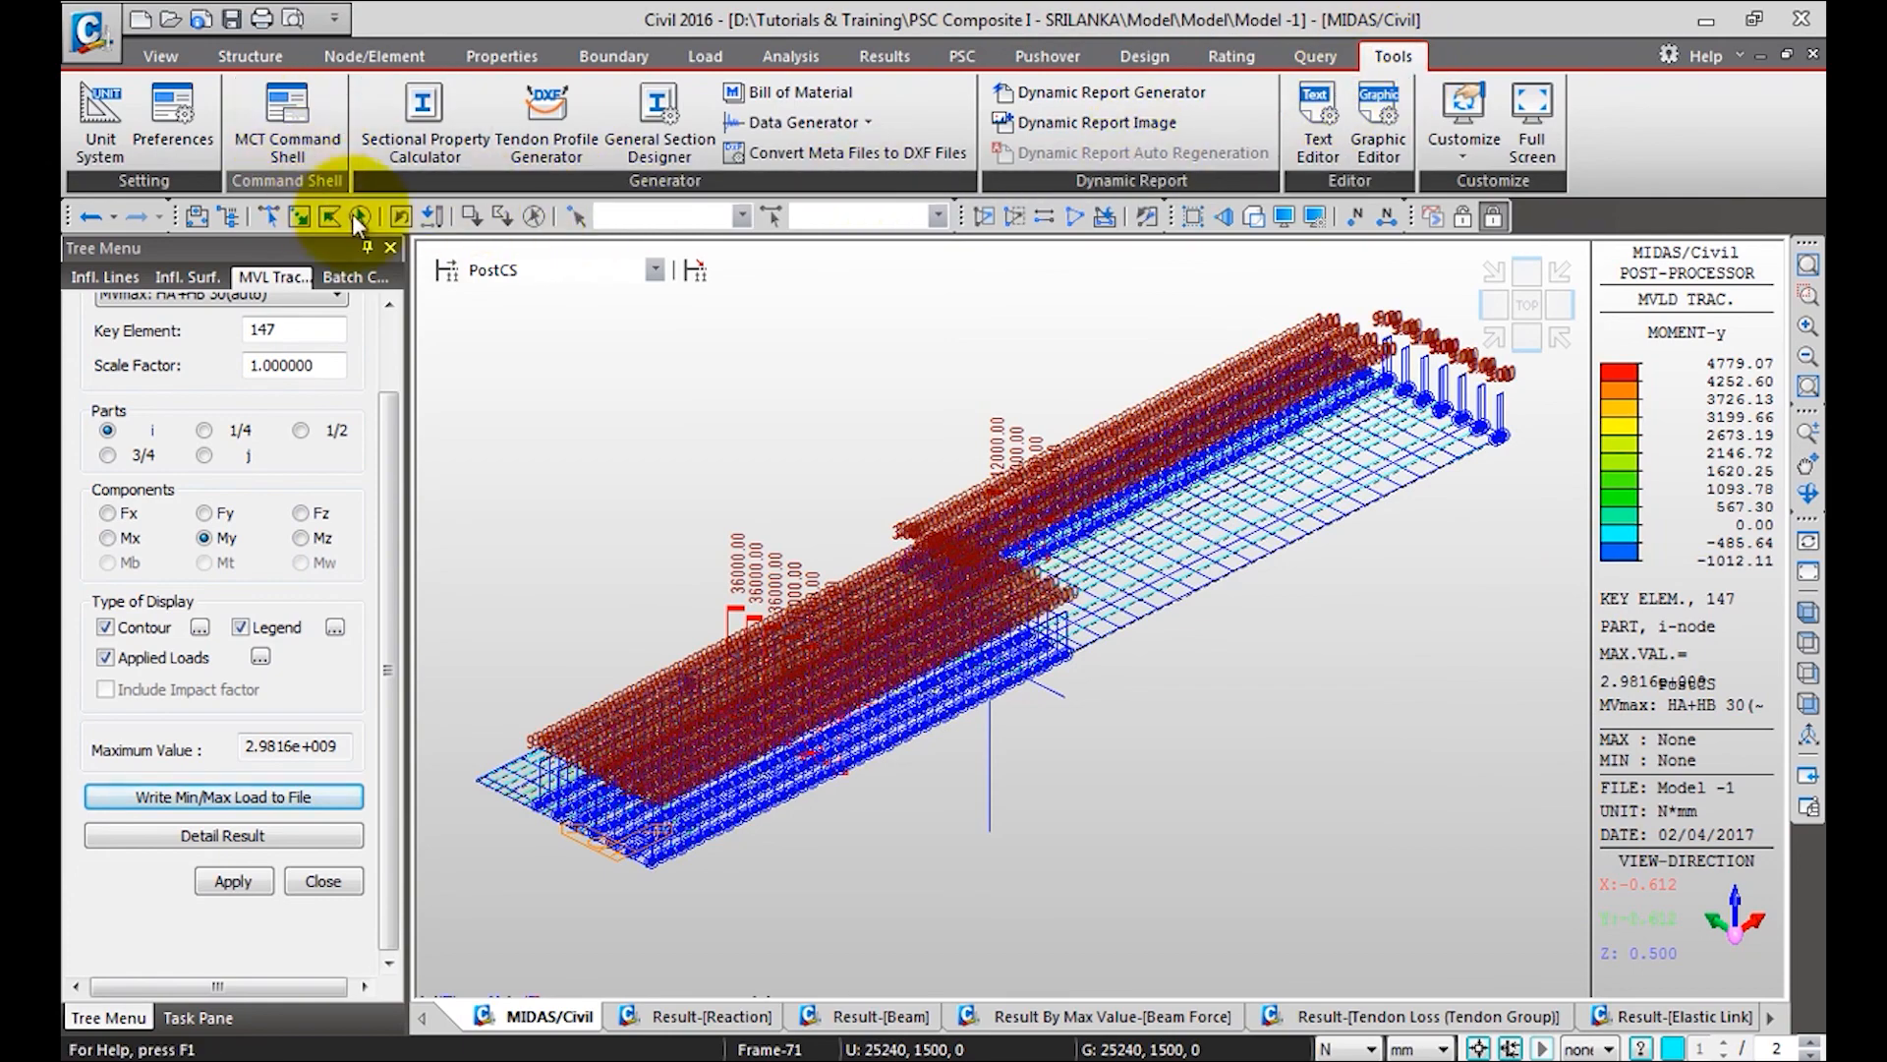
click(287, 126)
drag(538, 24, 945, 387)
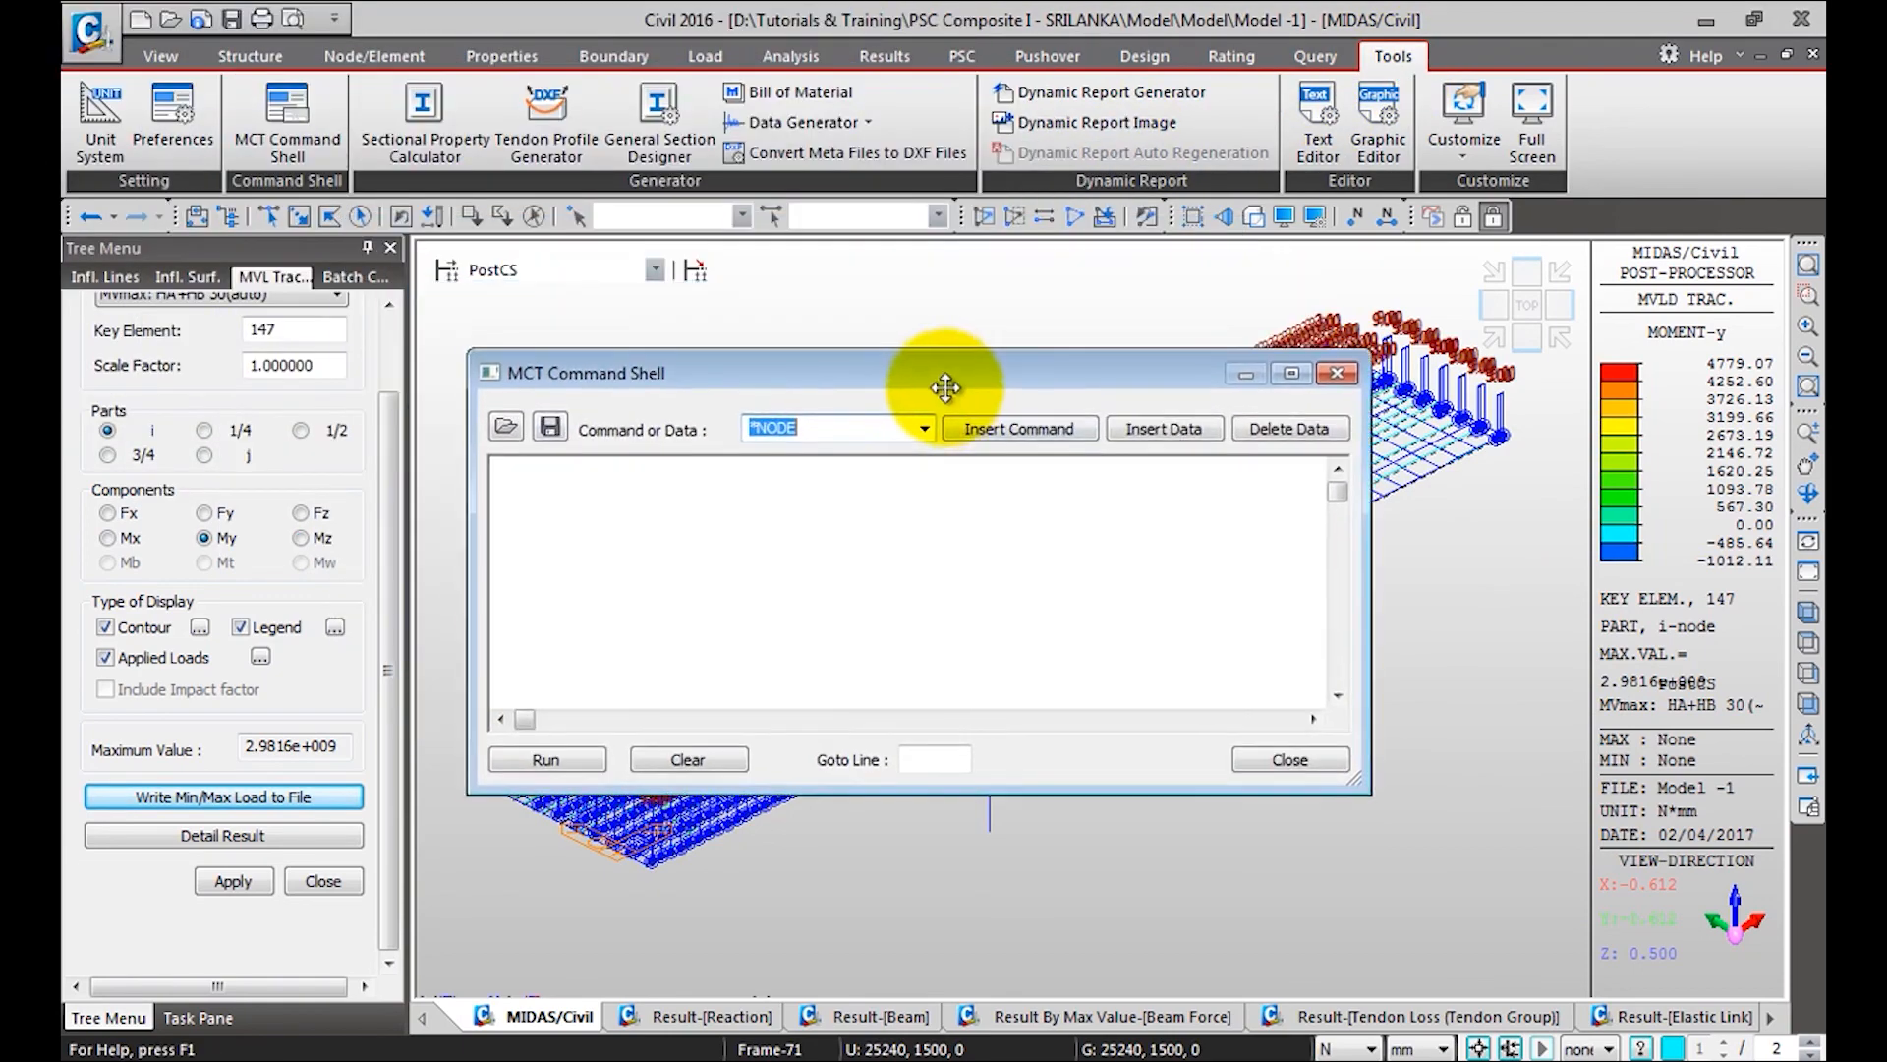
drag(707, 379, 632, 316)
click(538, 433)
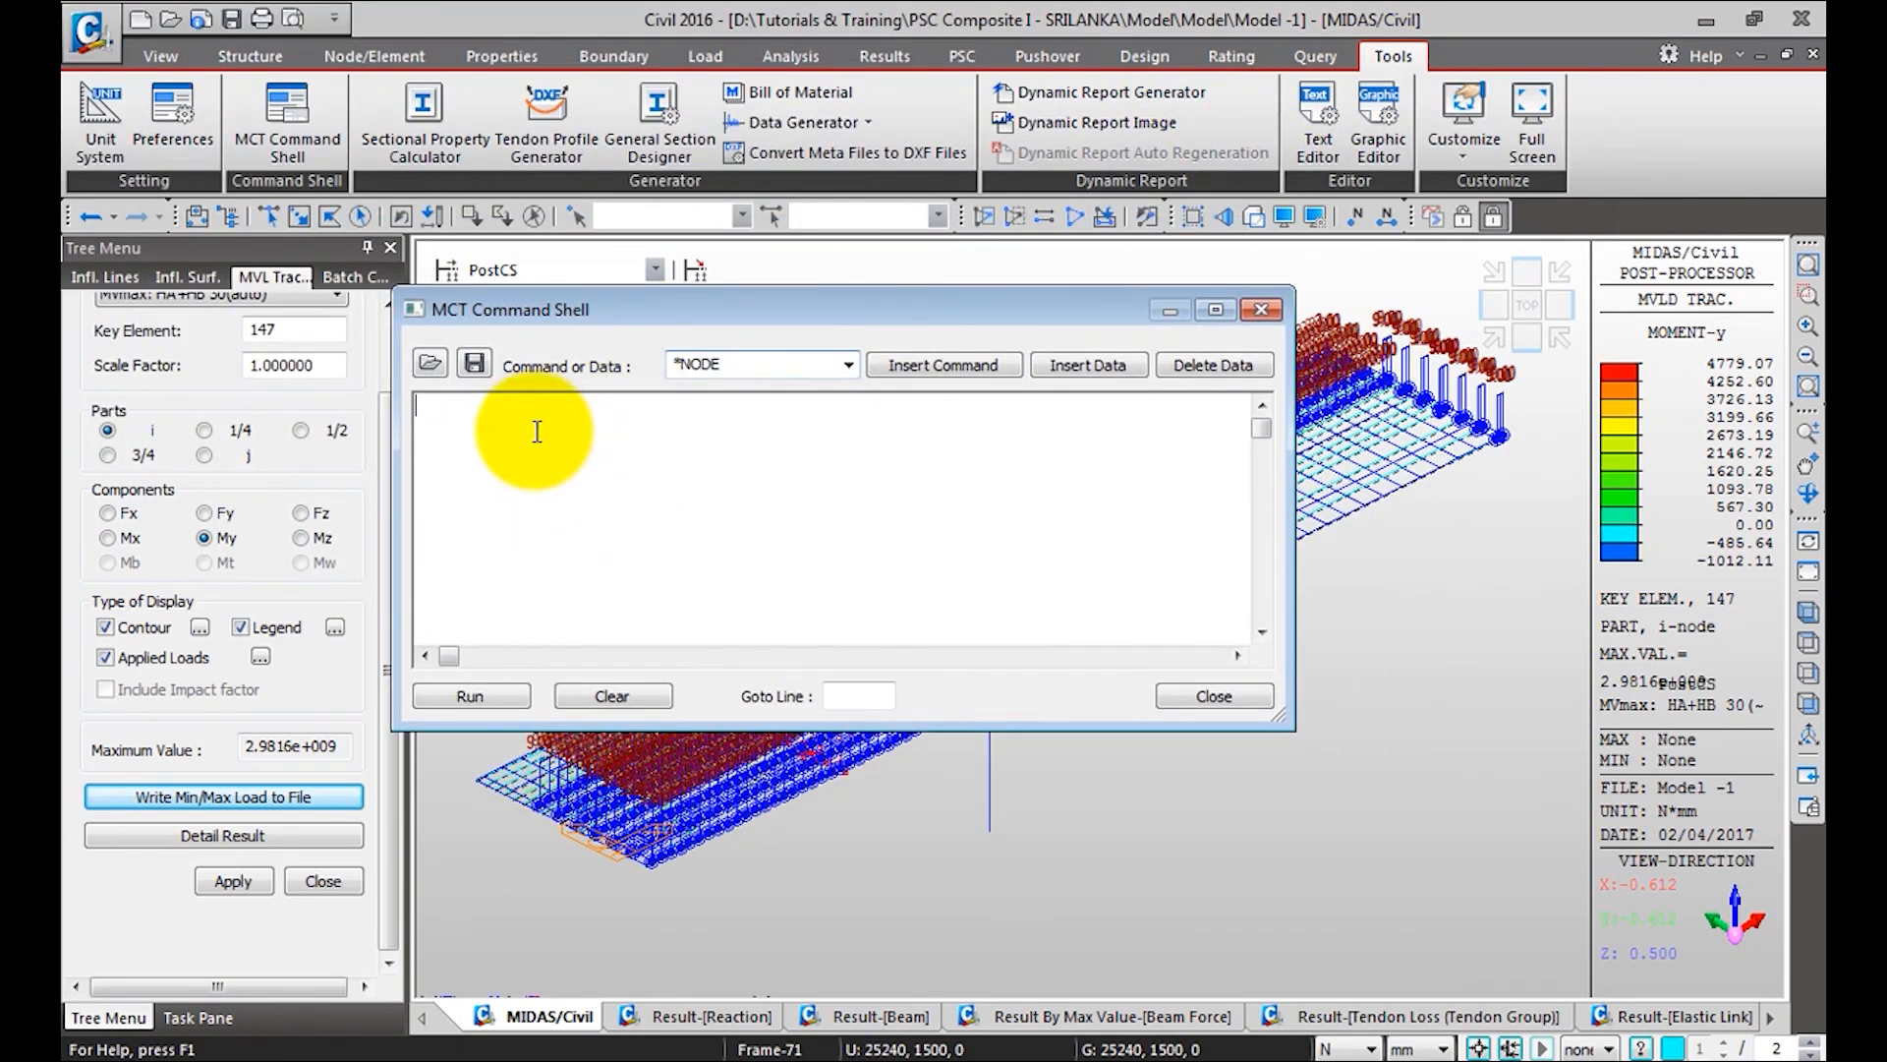
key(ctrl+v)
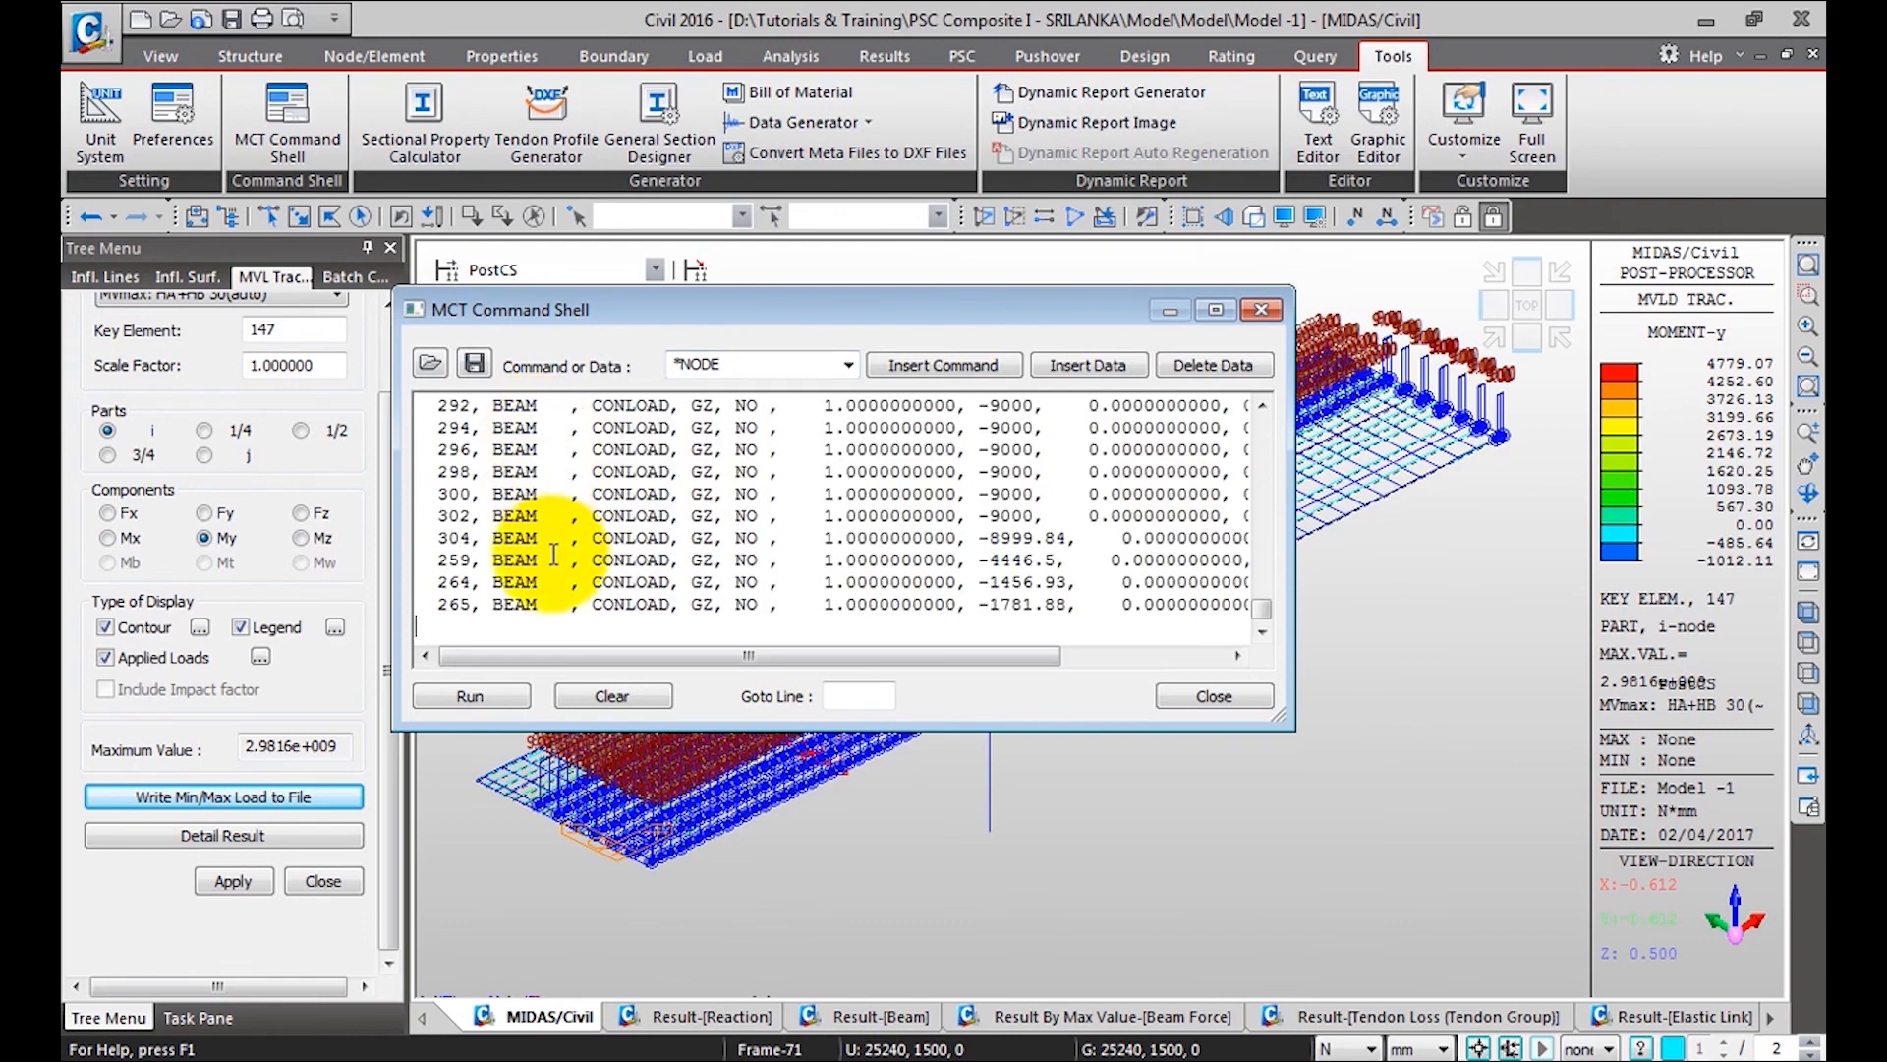
click(505, 699)
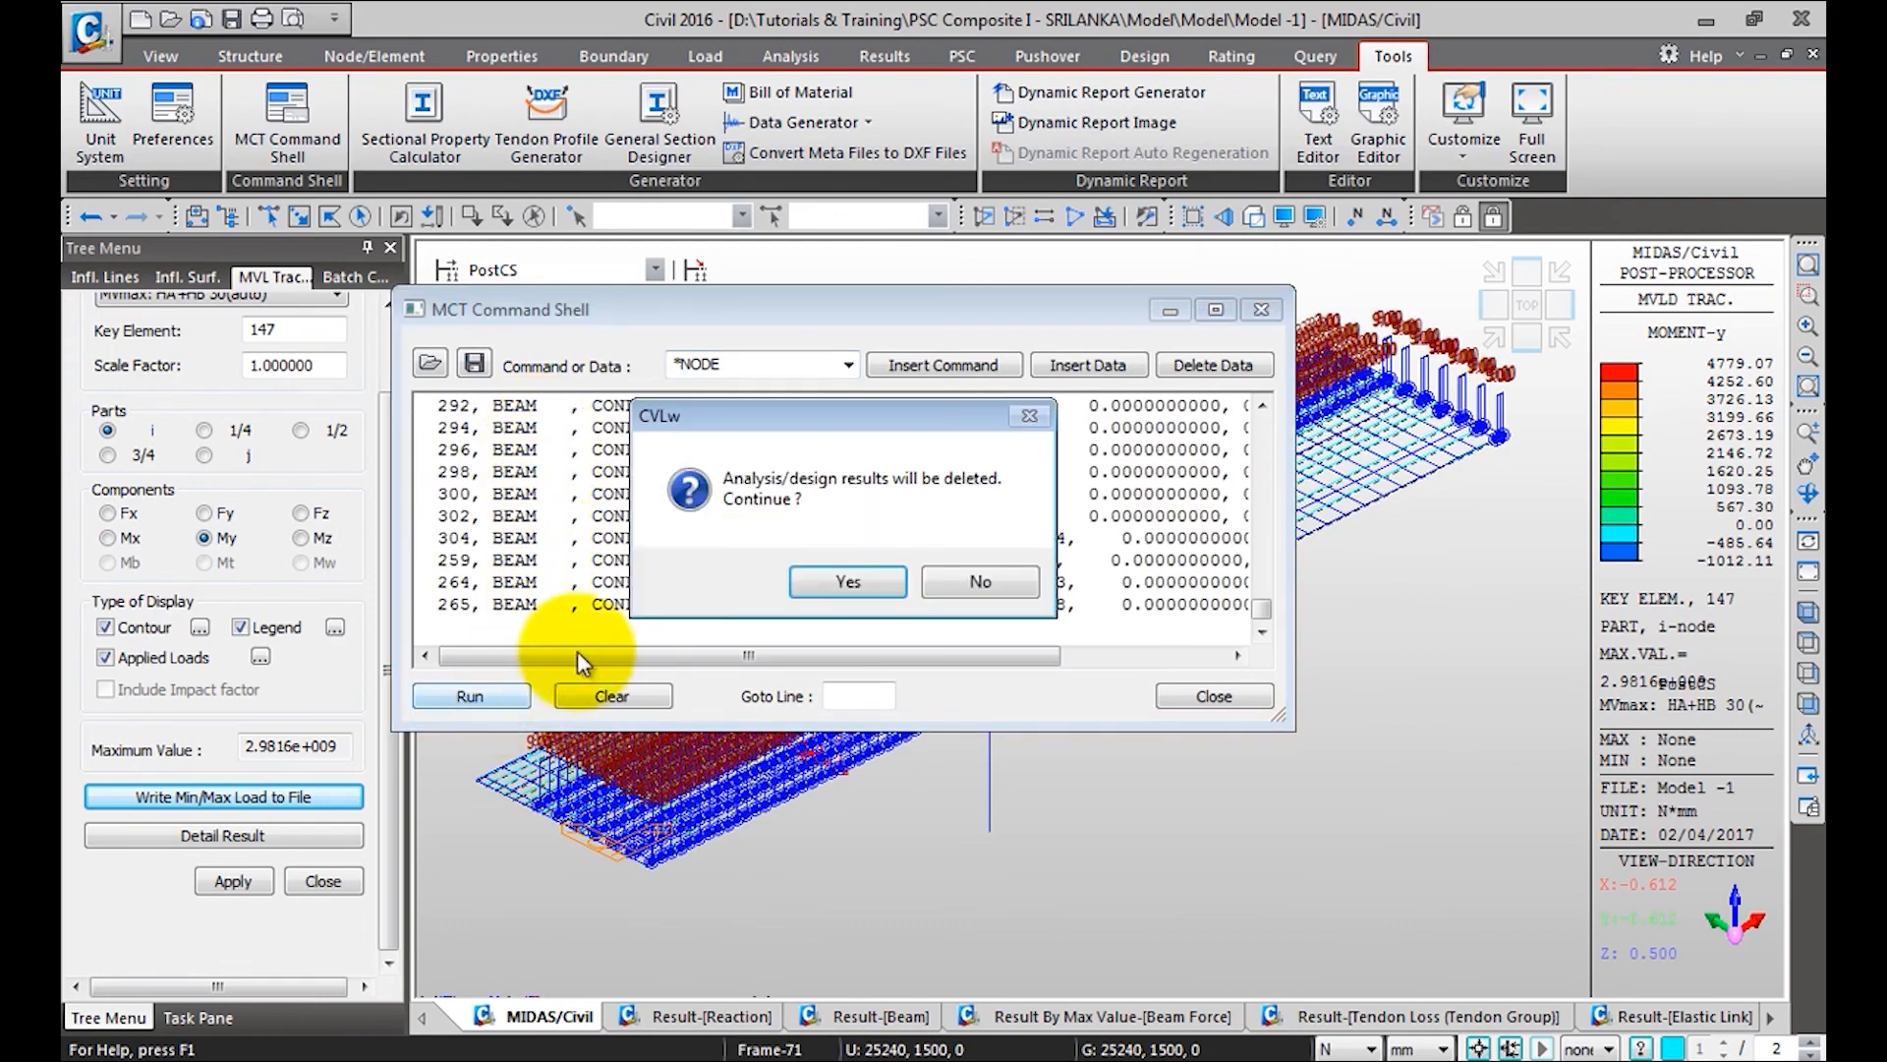
click(851, 581)
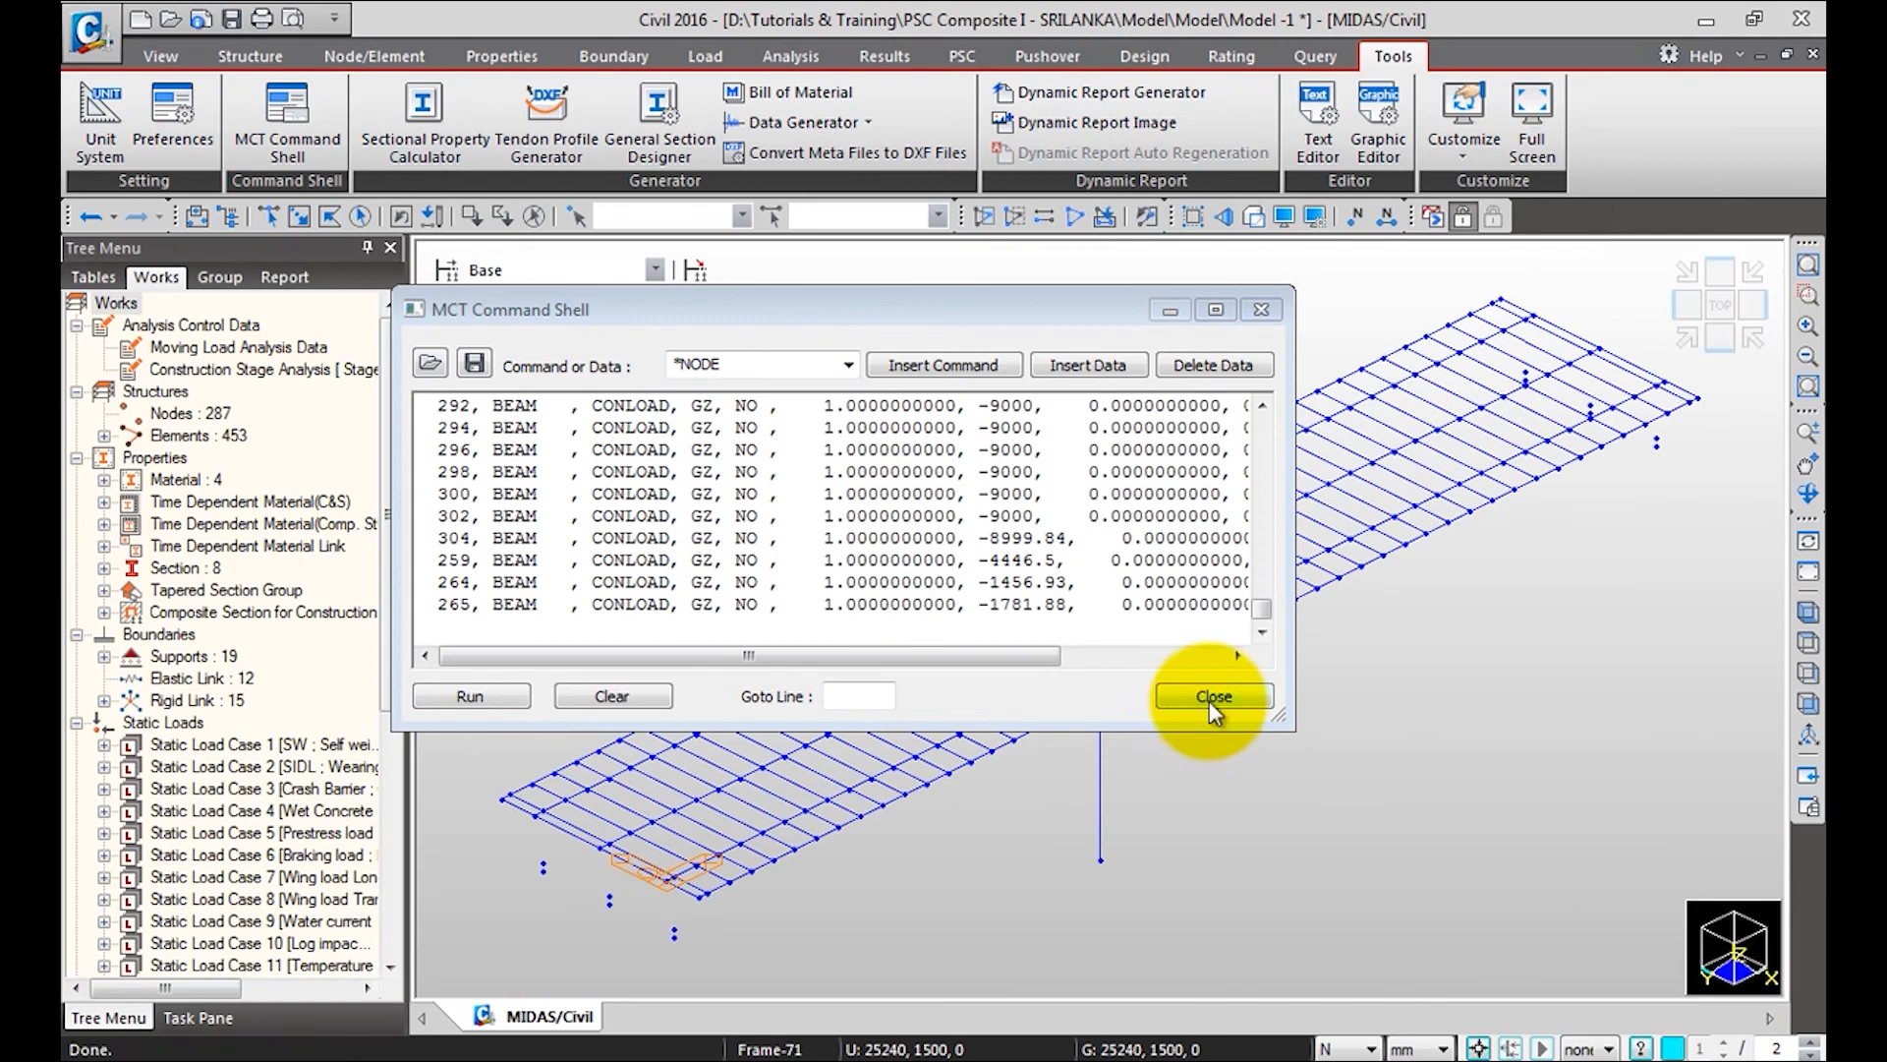
click(1212, 699)
Display the element beam loads of Static Load Case 15 on the model
drag(387, 611, 384, 880)
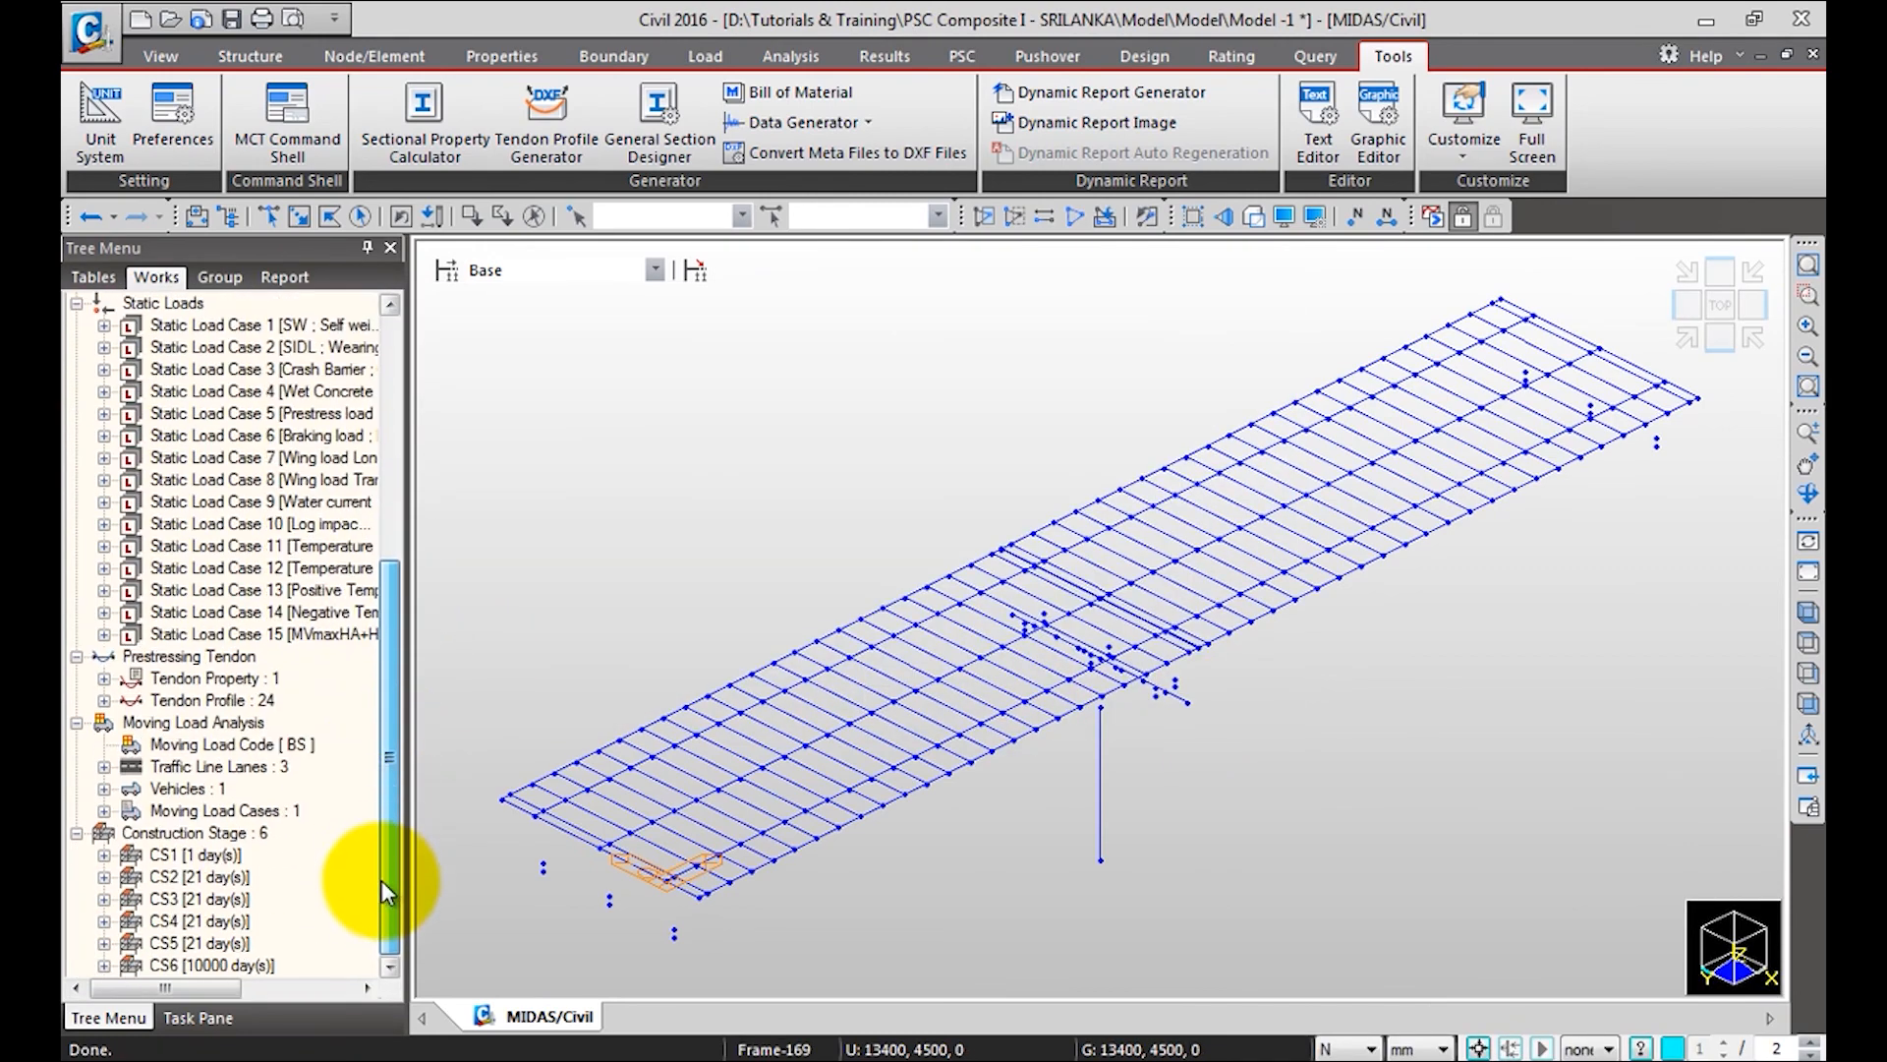
double_click(313, 636)
click(281, 657)
right_click(281, 657)
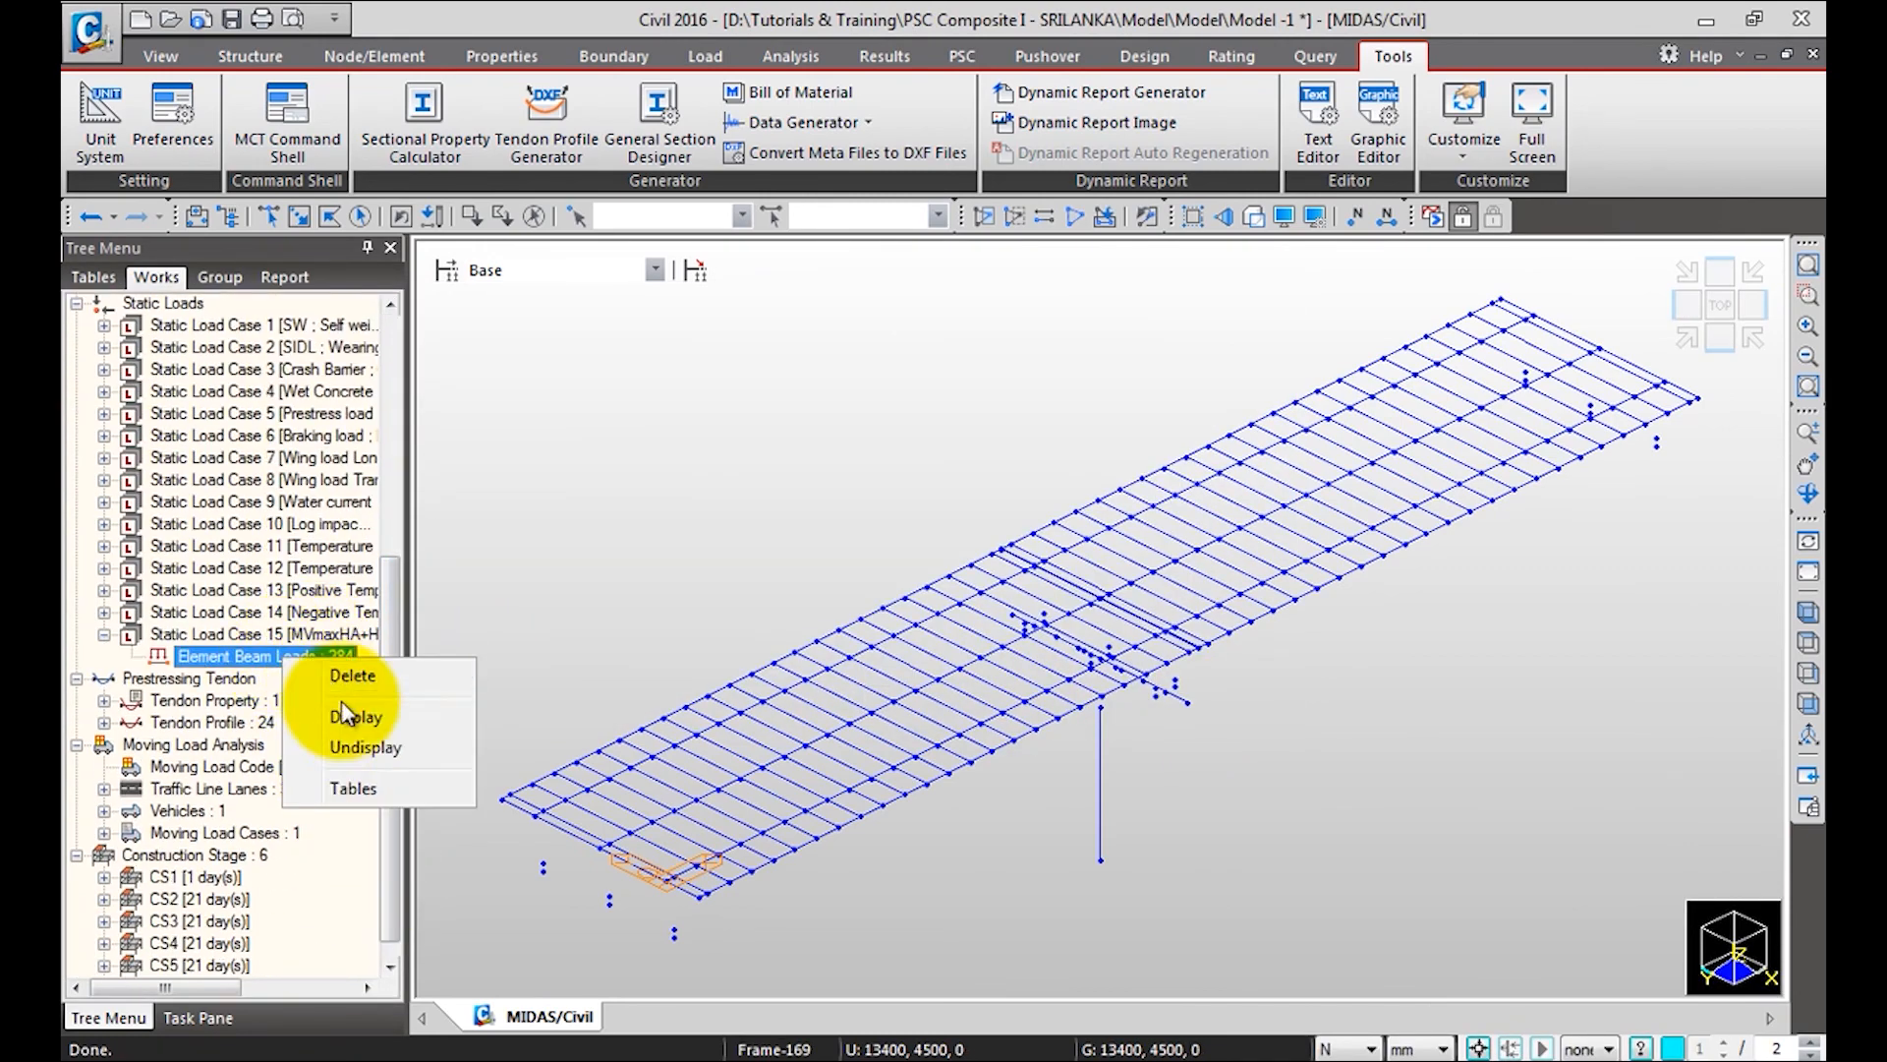
click(433, 717)
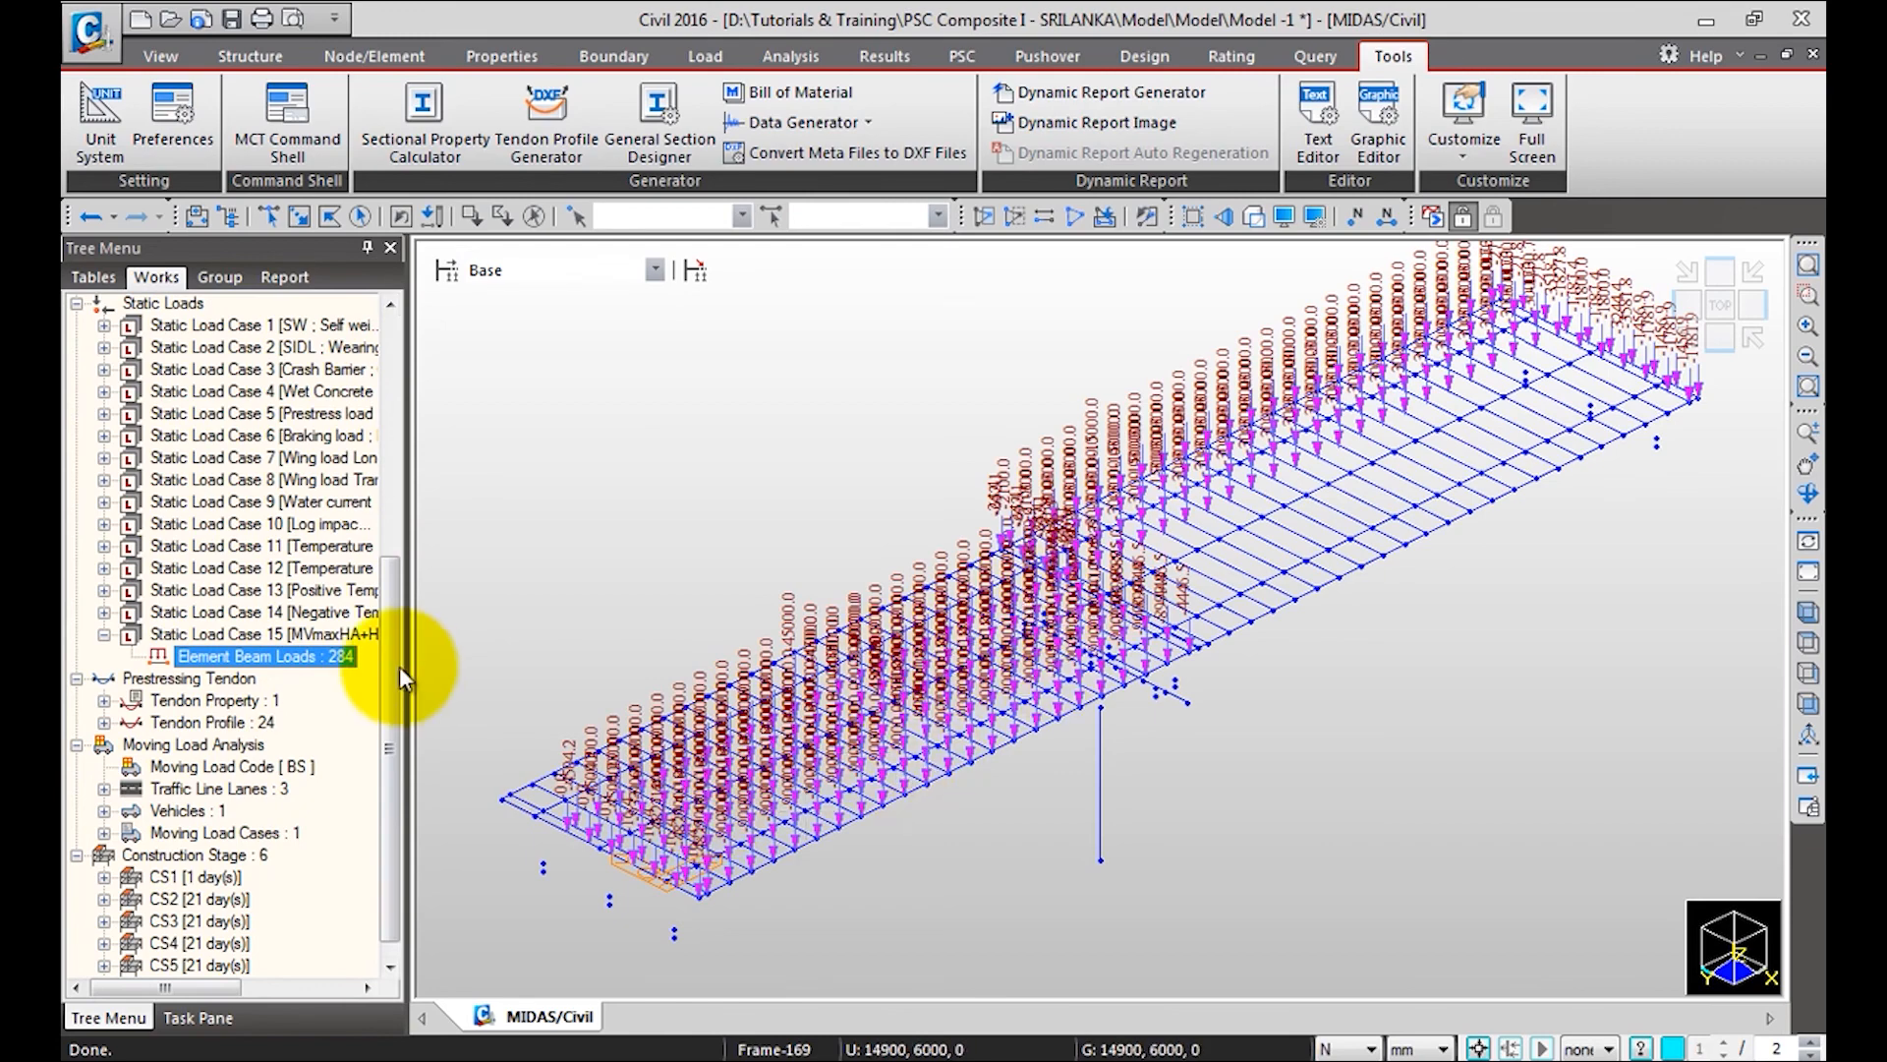
drag(391, 643, 362, 663)
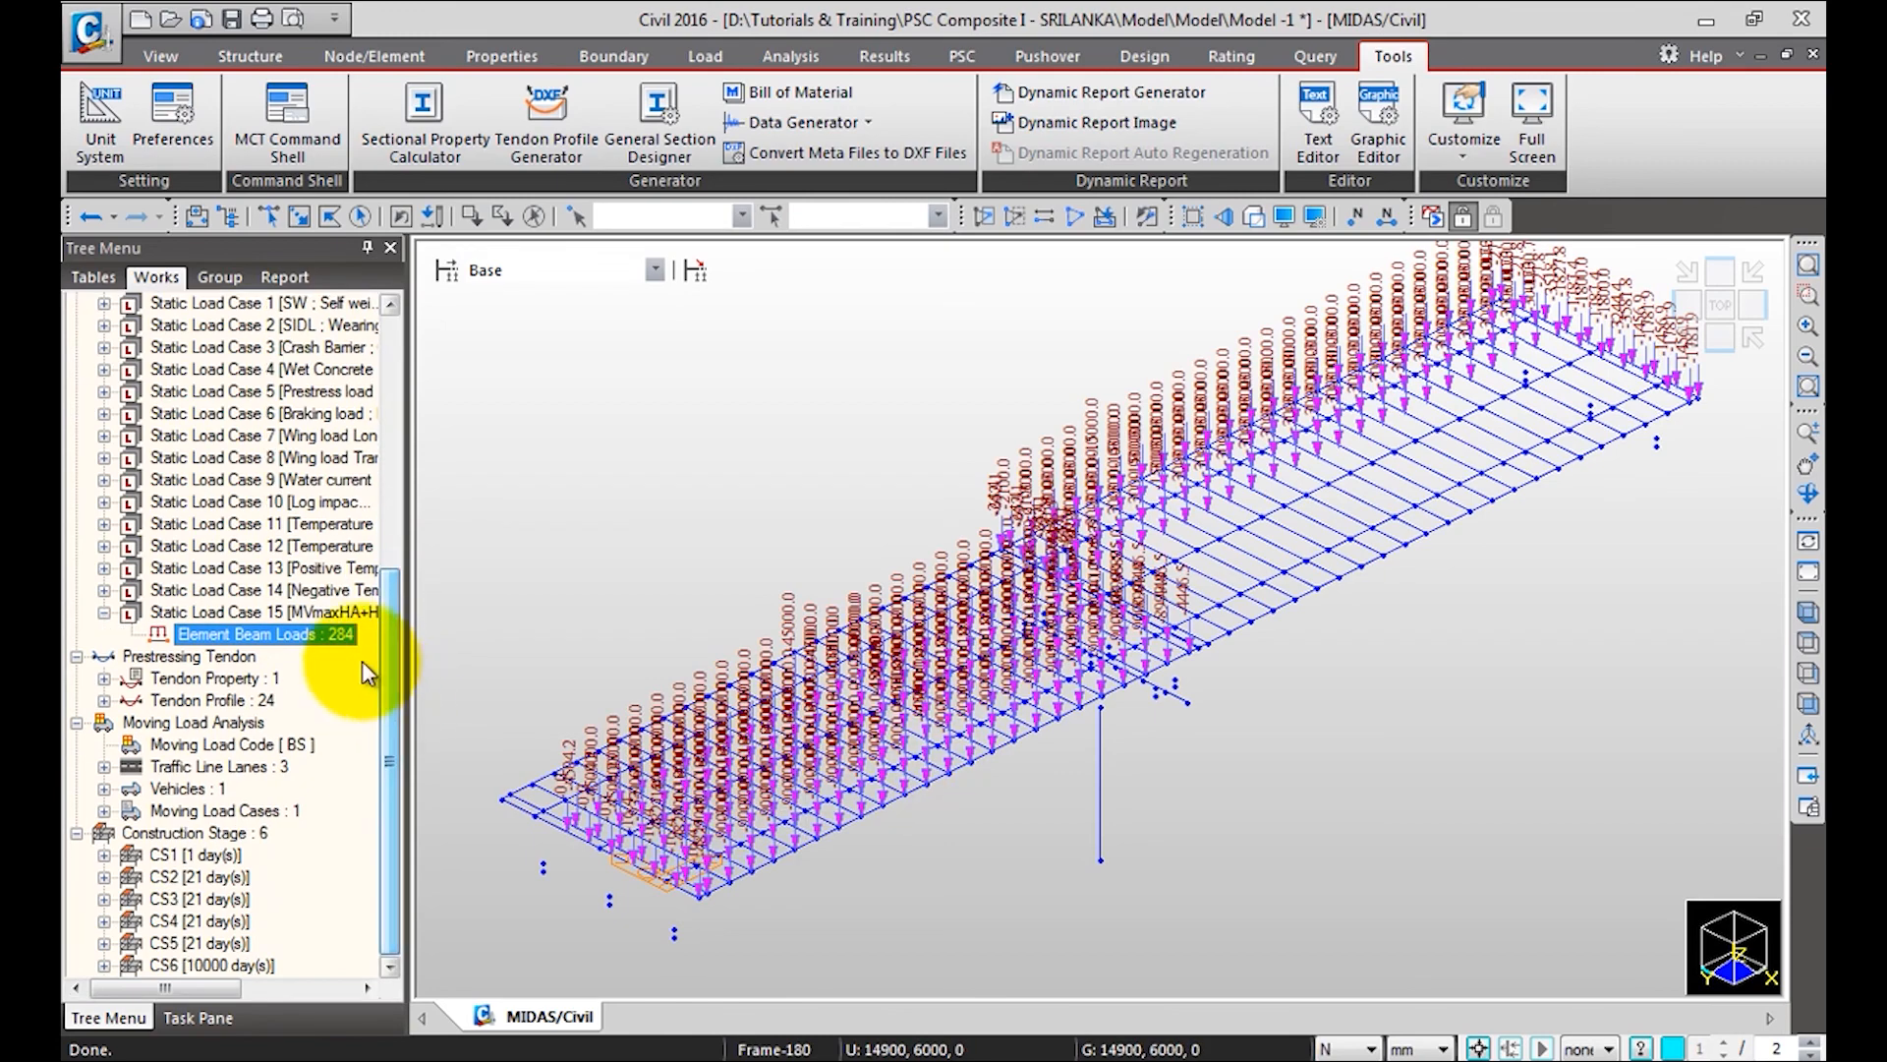
double_click(318, 611)
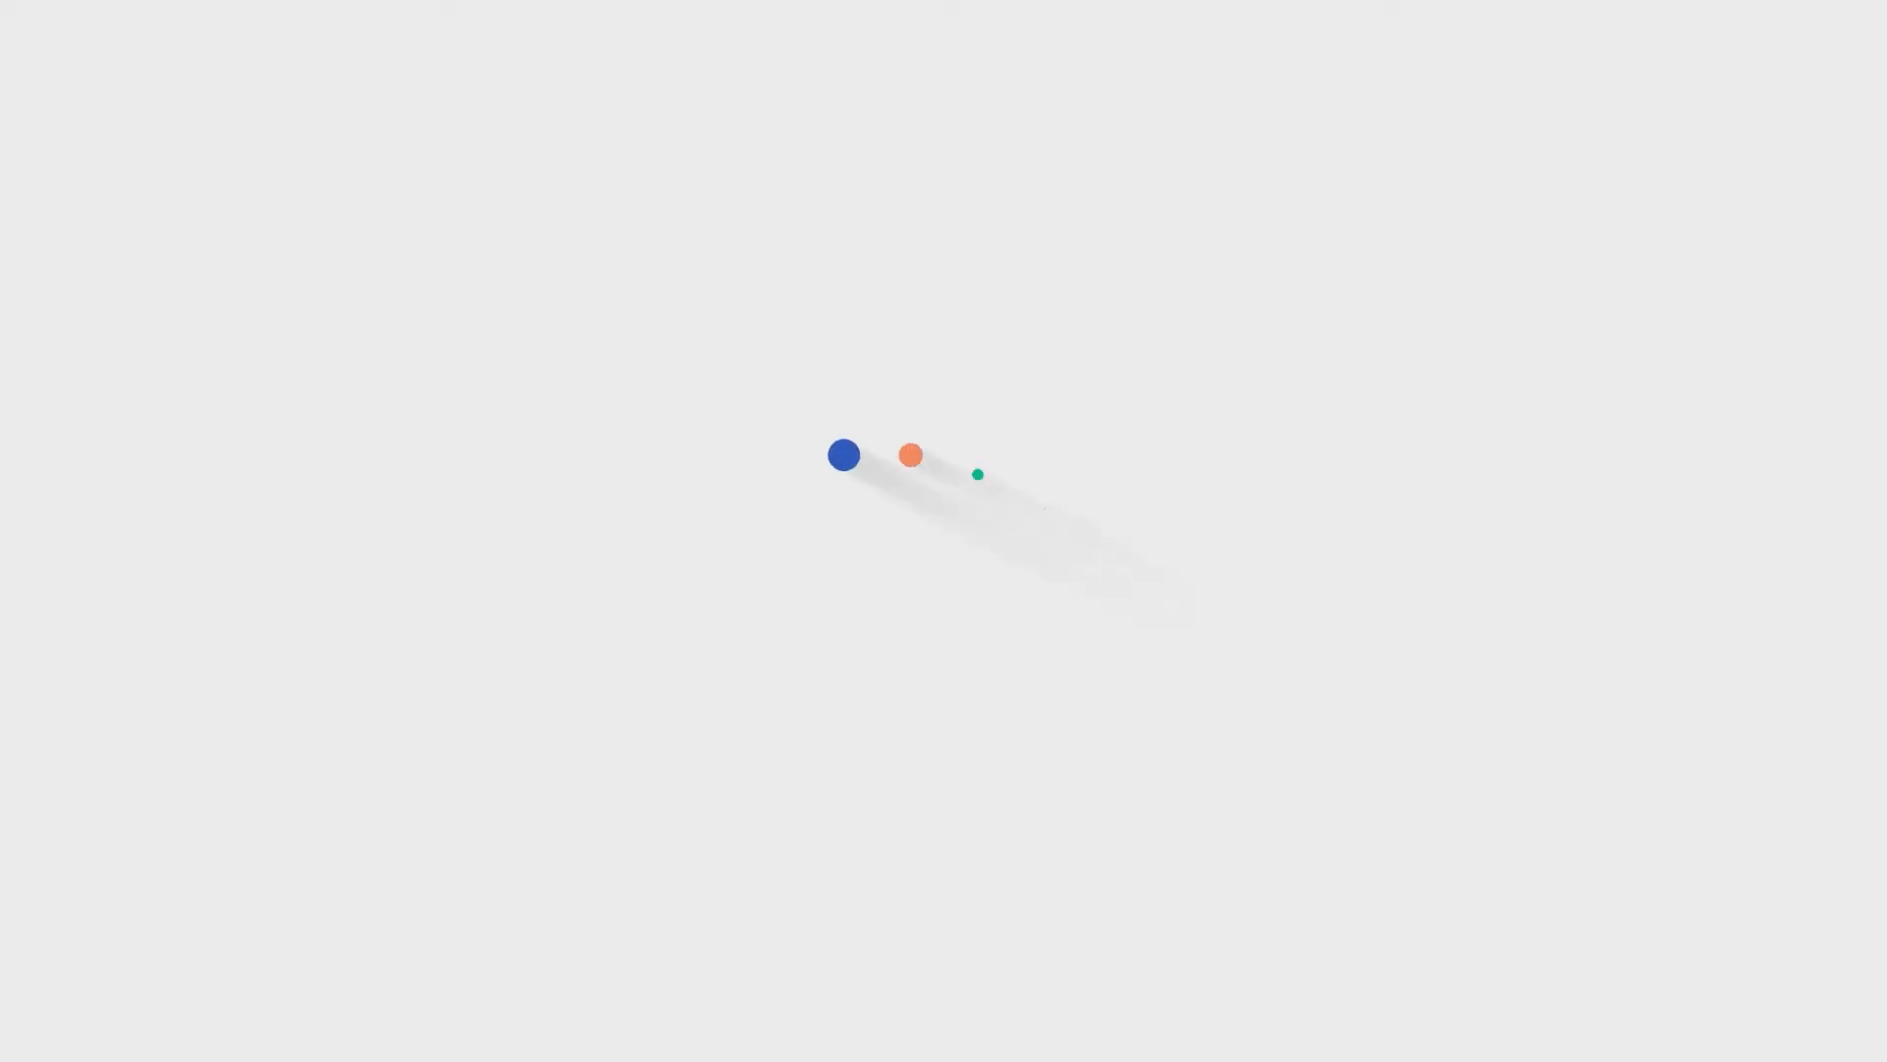